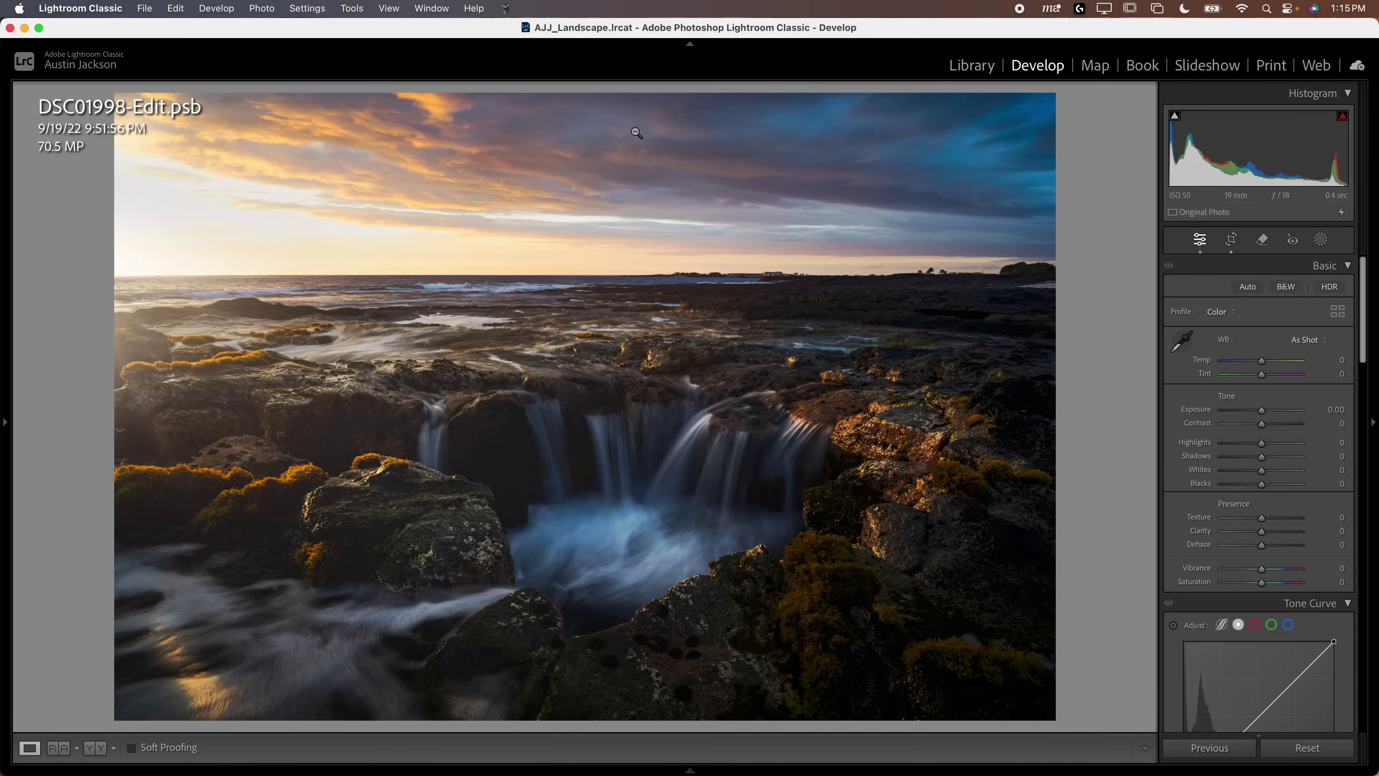
# Review source photos DSC01907, DSC01905 and DSC01908, ending on the sunset frame DSC01998.dng.
pyautogui.moveTo(584, 768)
pyautogui.moveTo(436, 670)
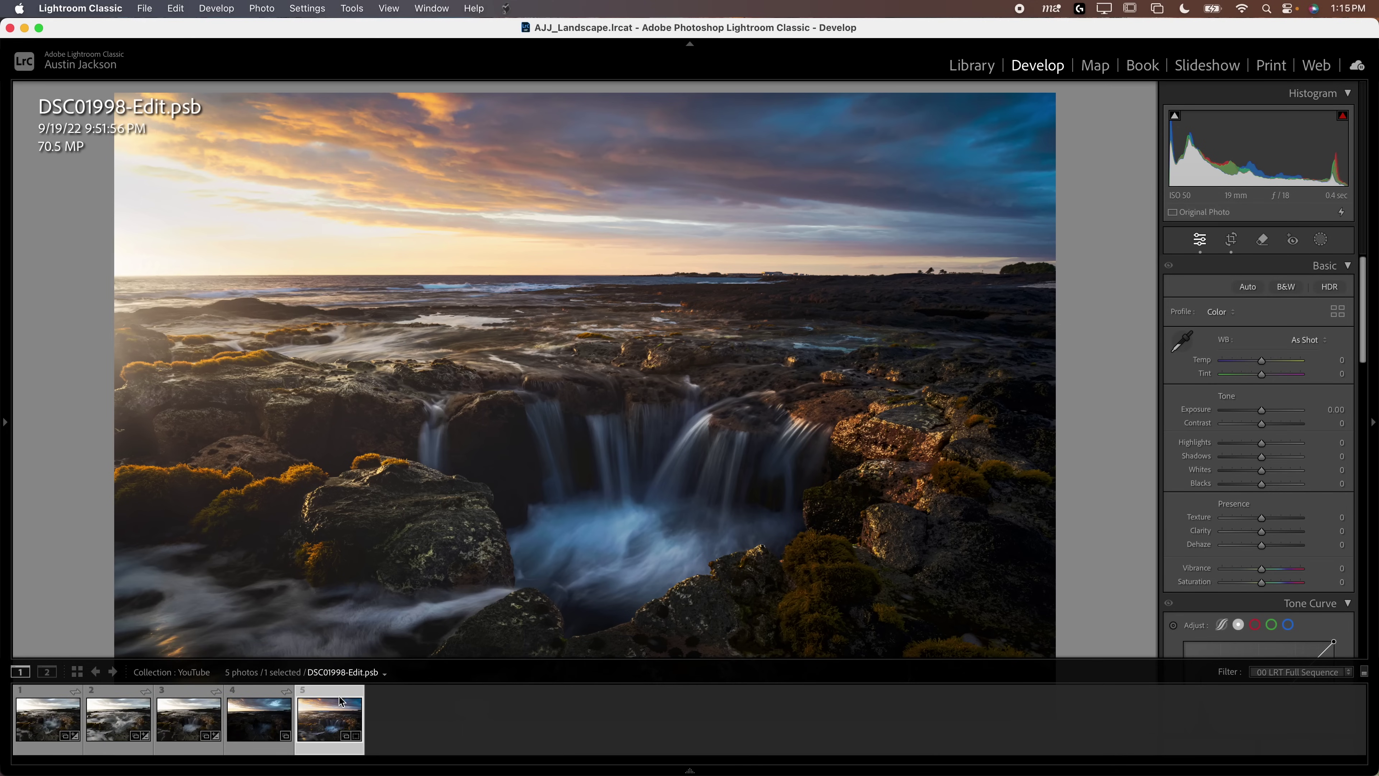
pyautogui.click(48, 719)
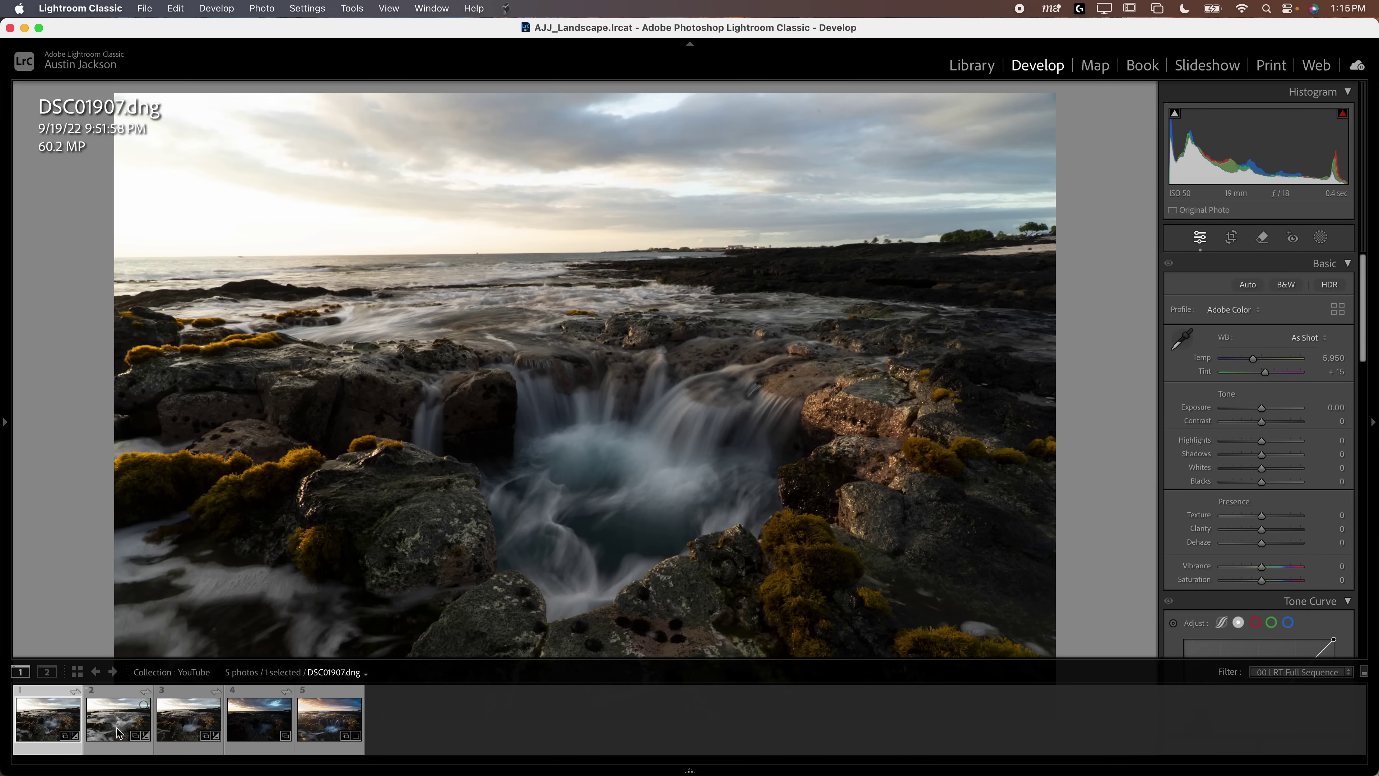
pyautogui.click(112, 728)
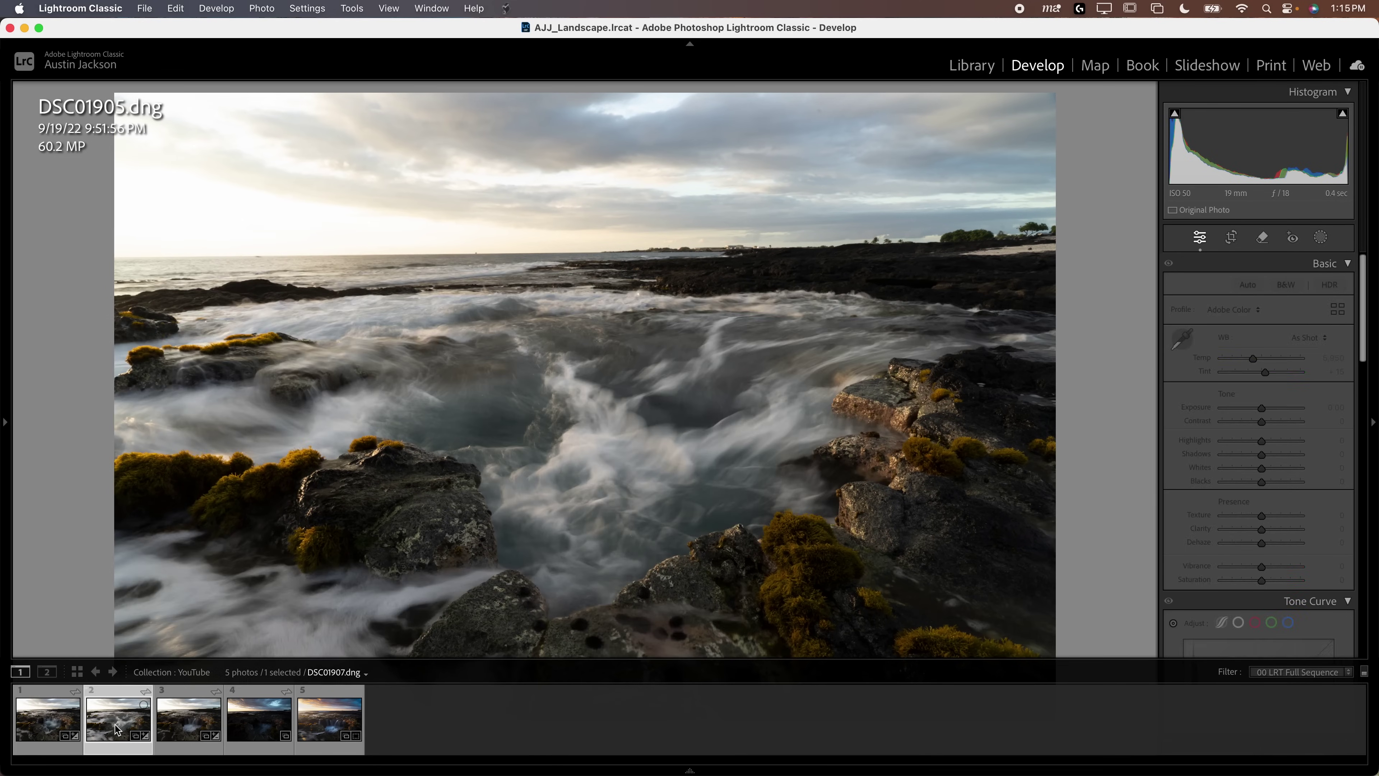
pyautogui.click(188, 723)
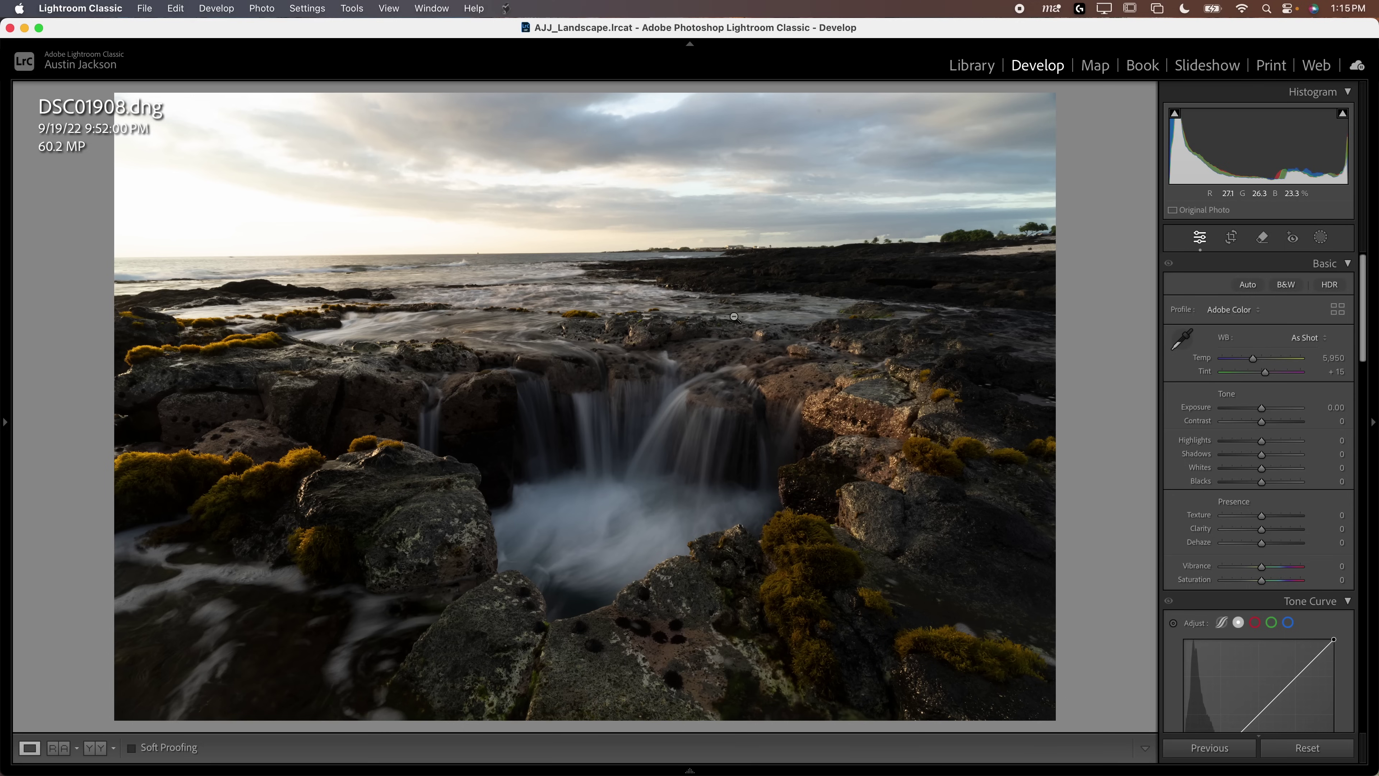
pyautogui.moveTo(239, 766)
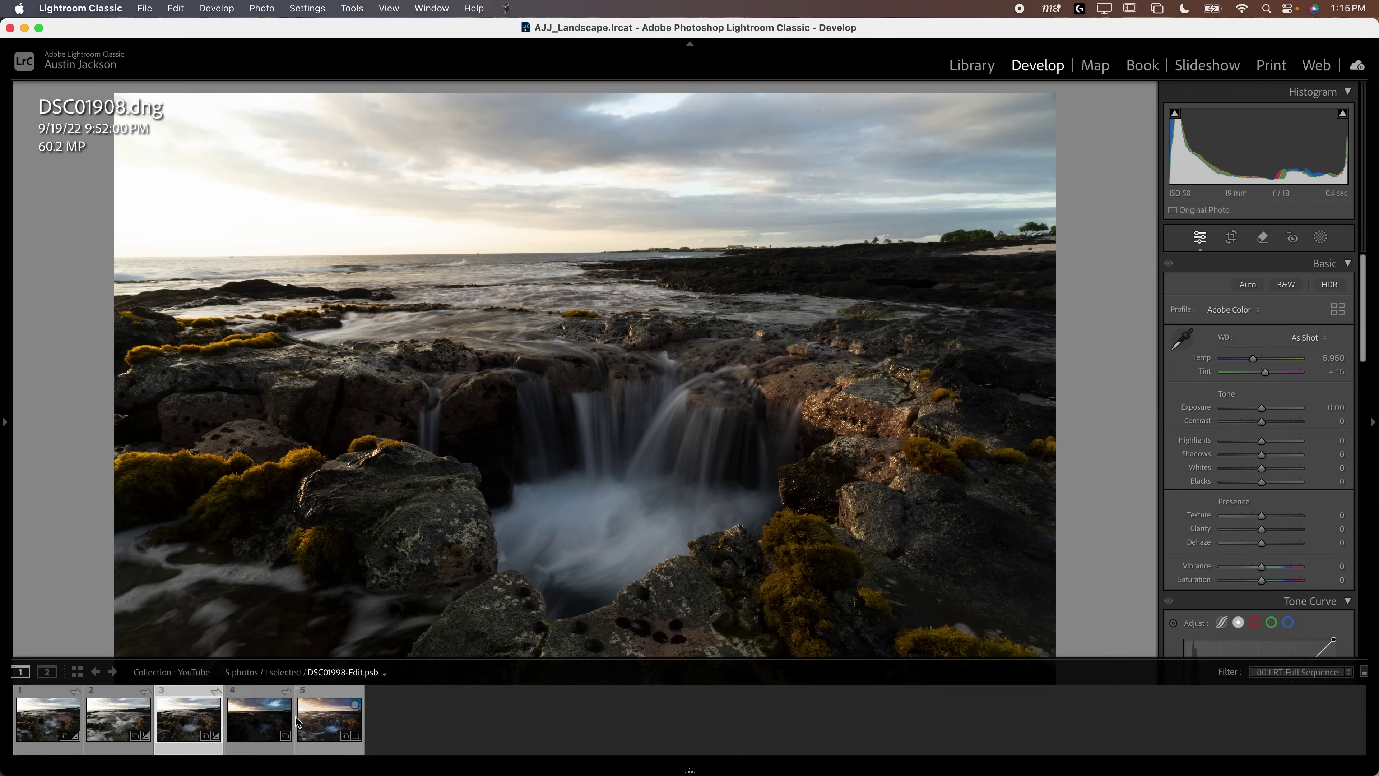
pyautogui.click(259, 719)
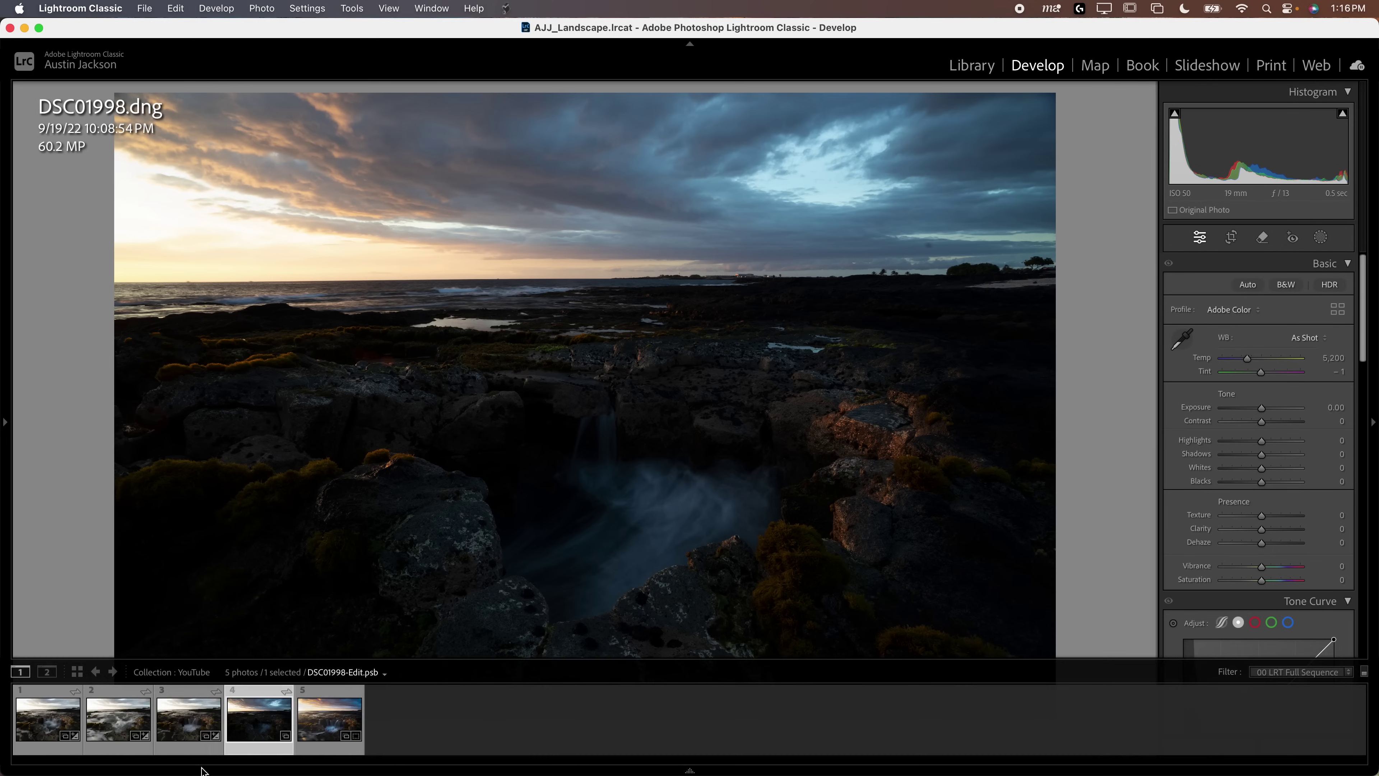
pyautogui.click(175, 735)
pyautogui.scroll(-20, 1268, 474)
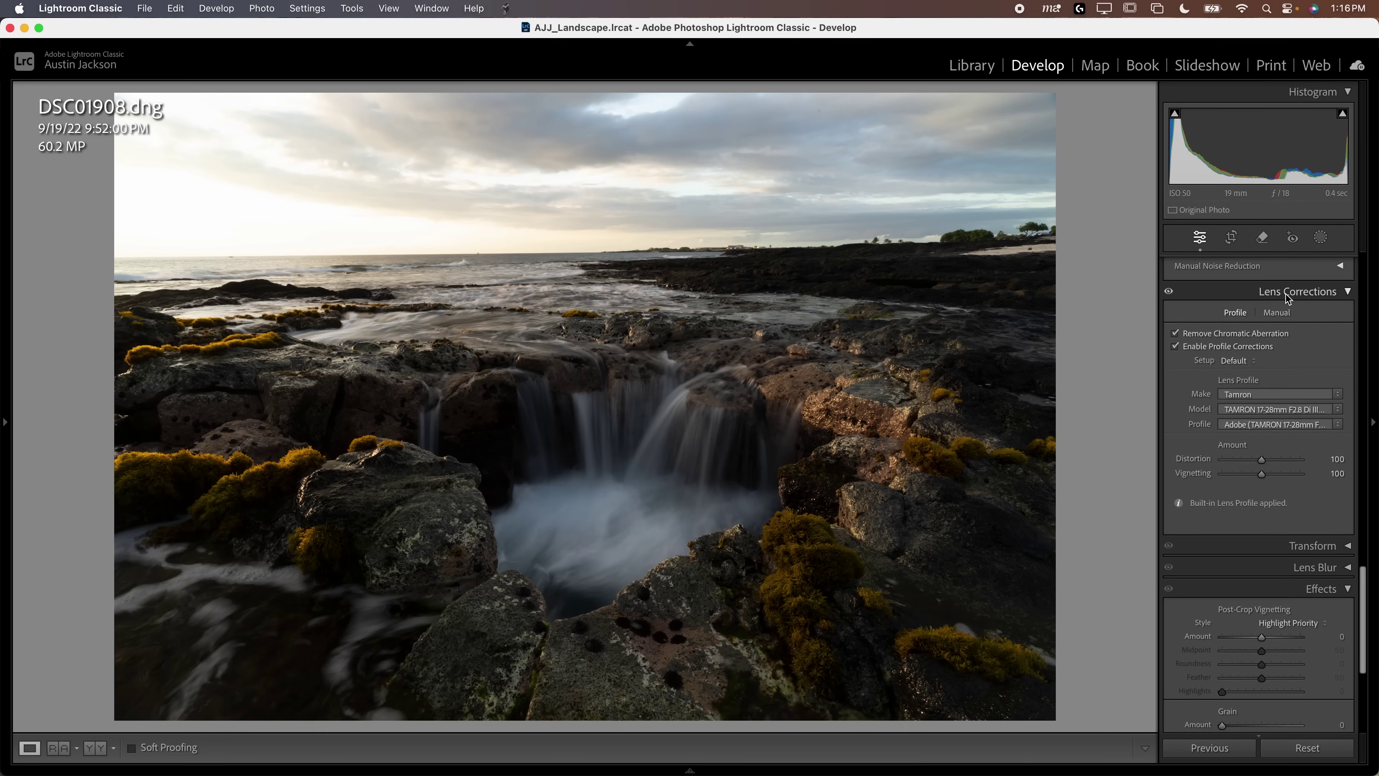
pyautogui.click(112, 725)
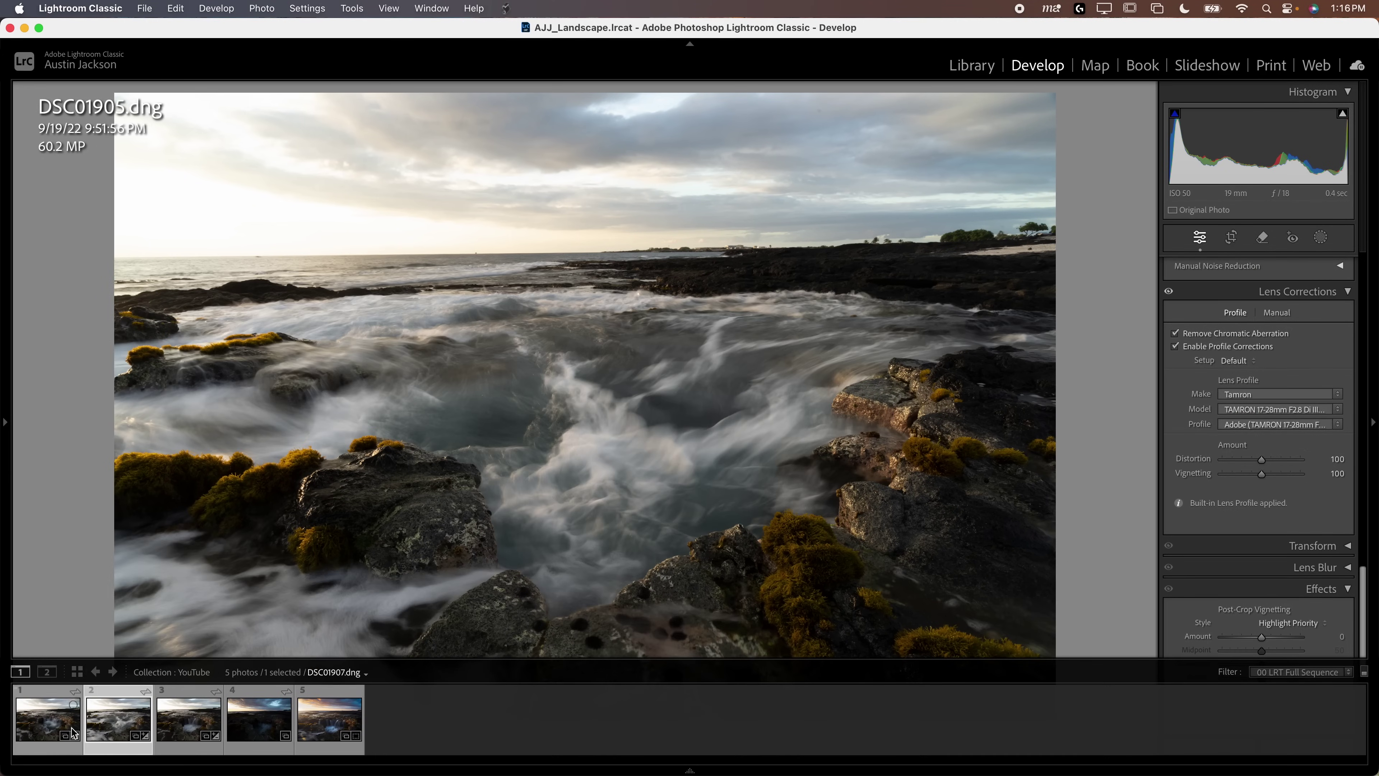
pyautogui.click(259, 728)
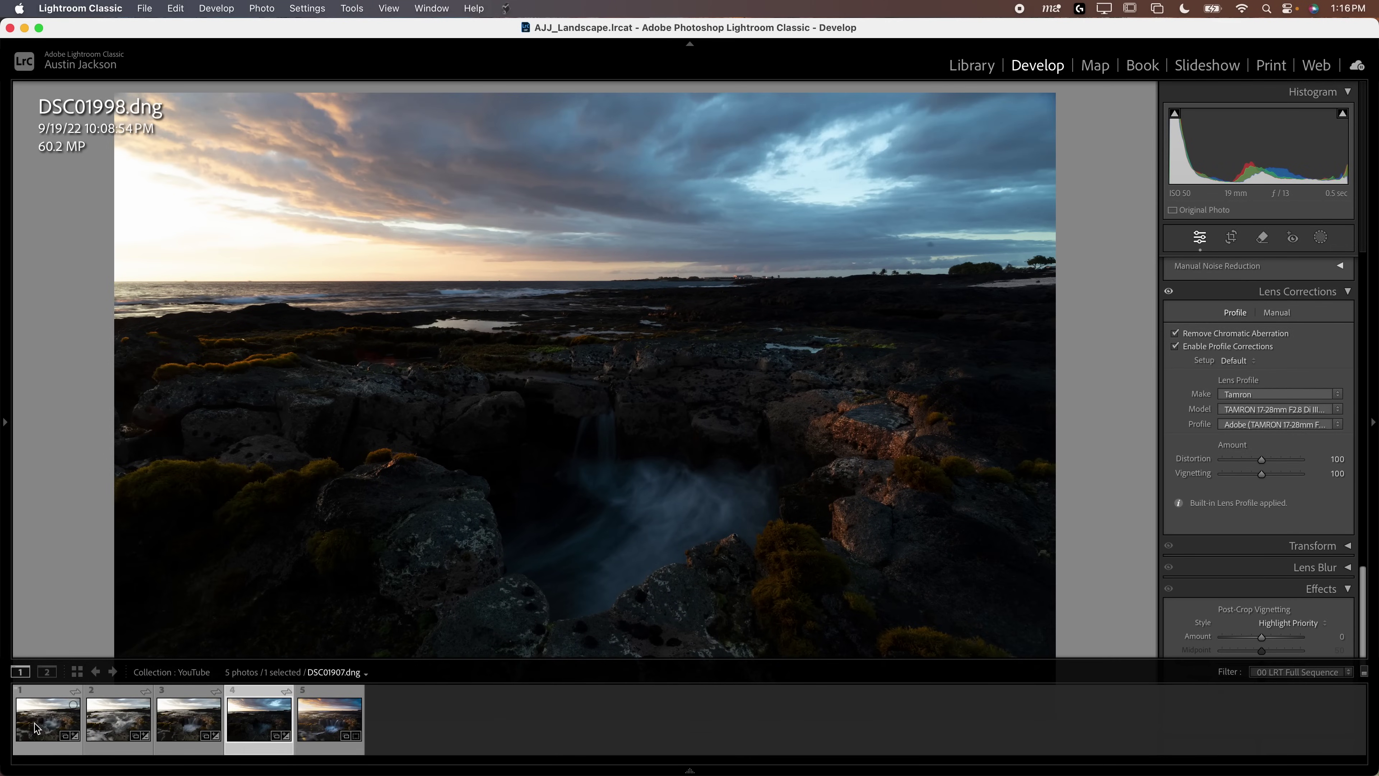
pyautogui.press('Left')
pyautogui.scroll(10, 1257, 578)
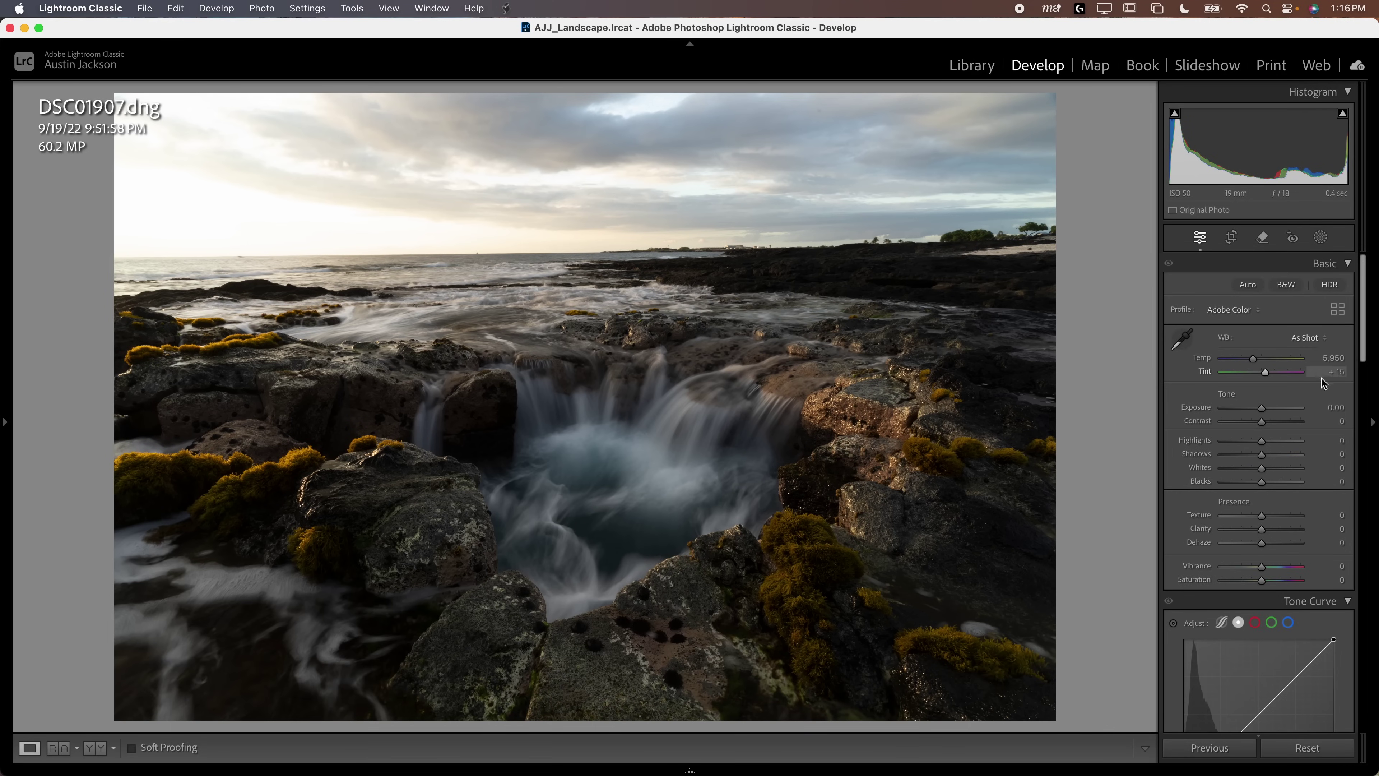
pyautogui.moveTo(748, 768)
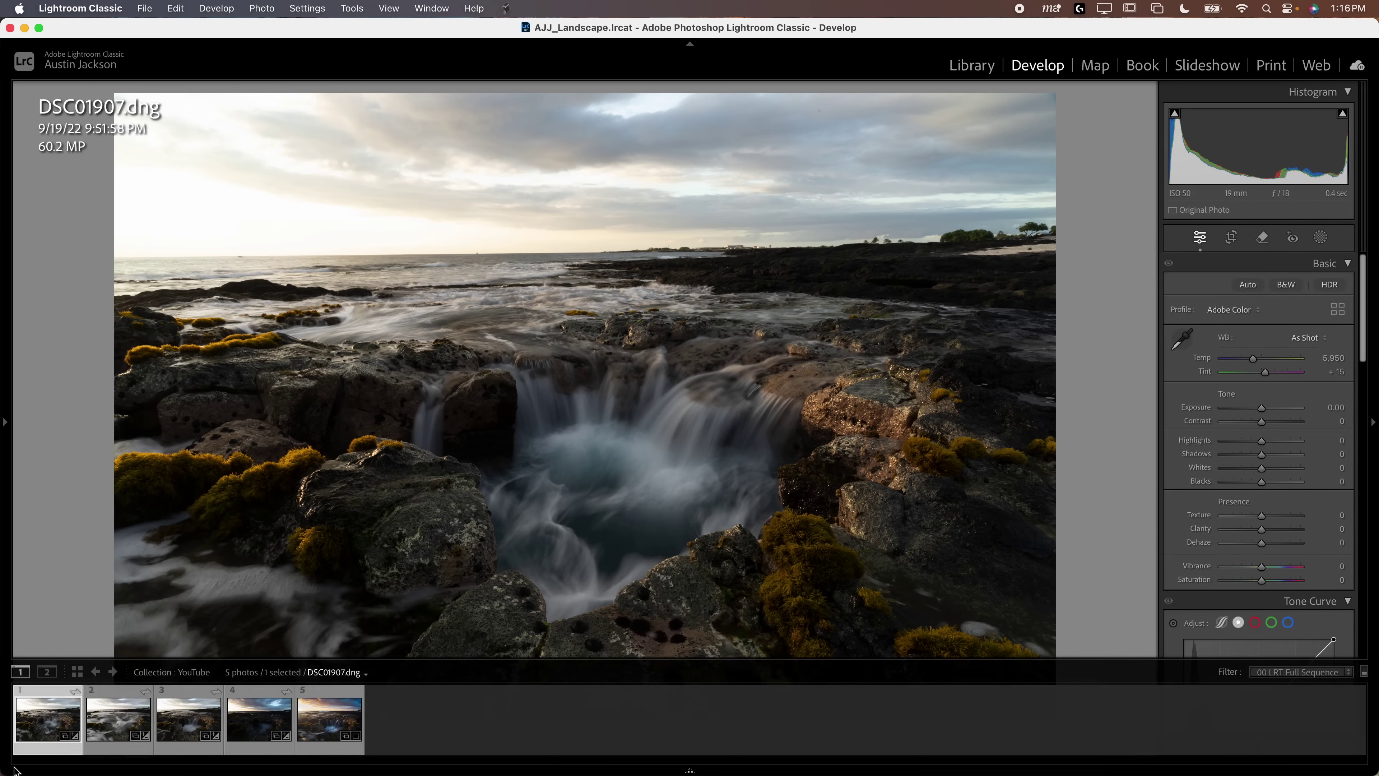
pyautogui.click(110, 731)
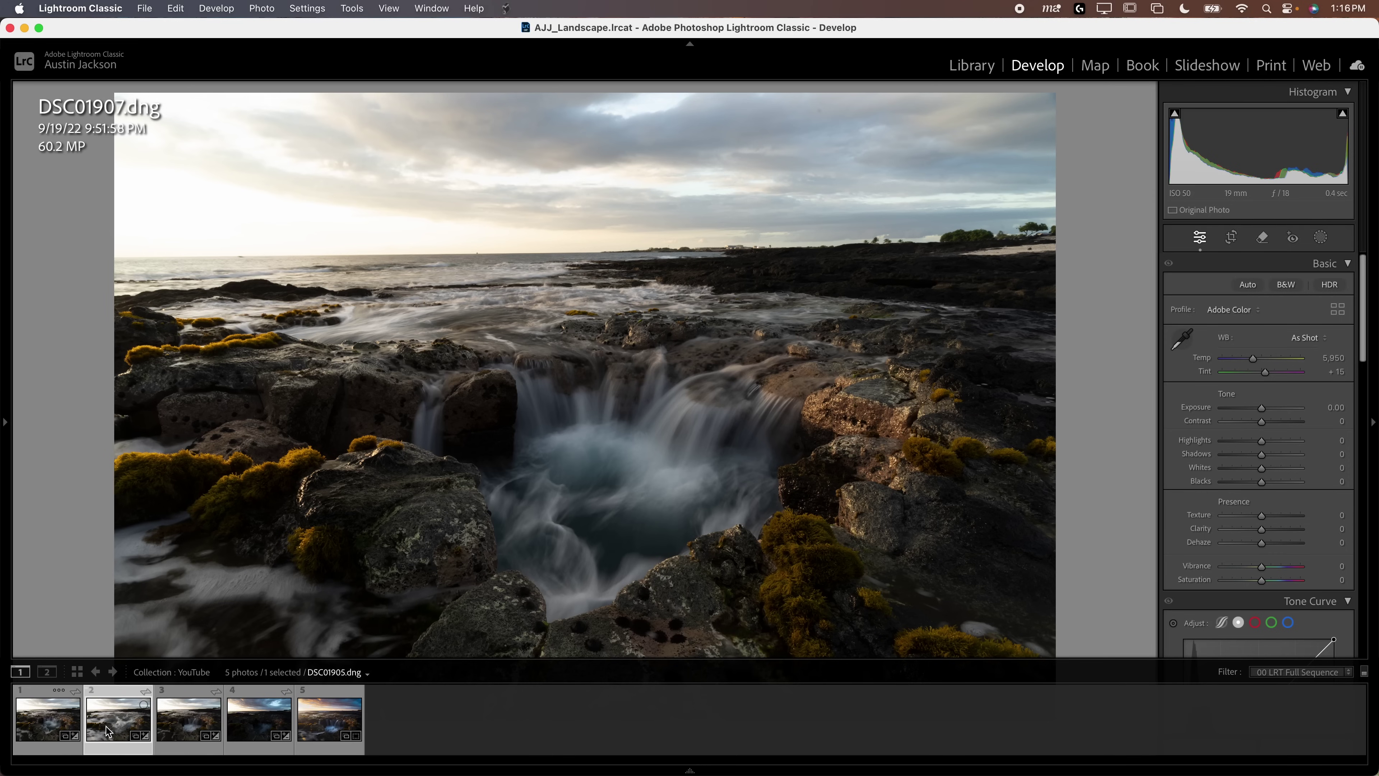
pyautogui.click(181, 732)
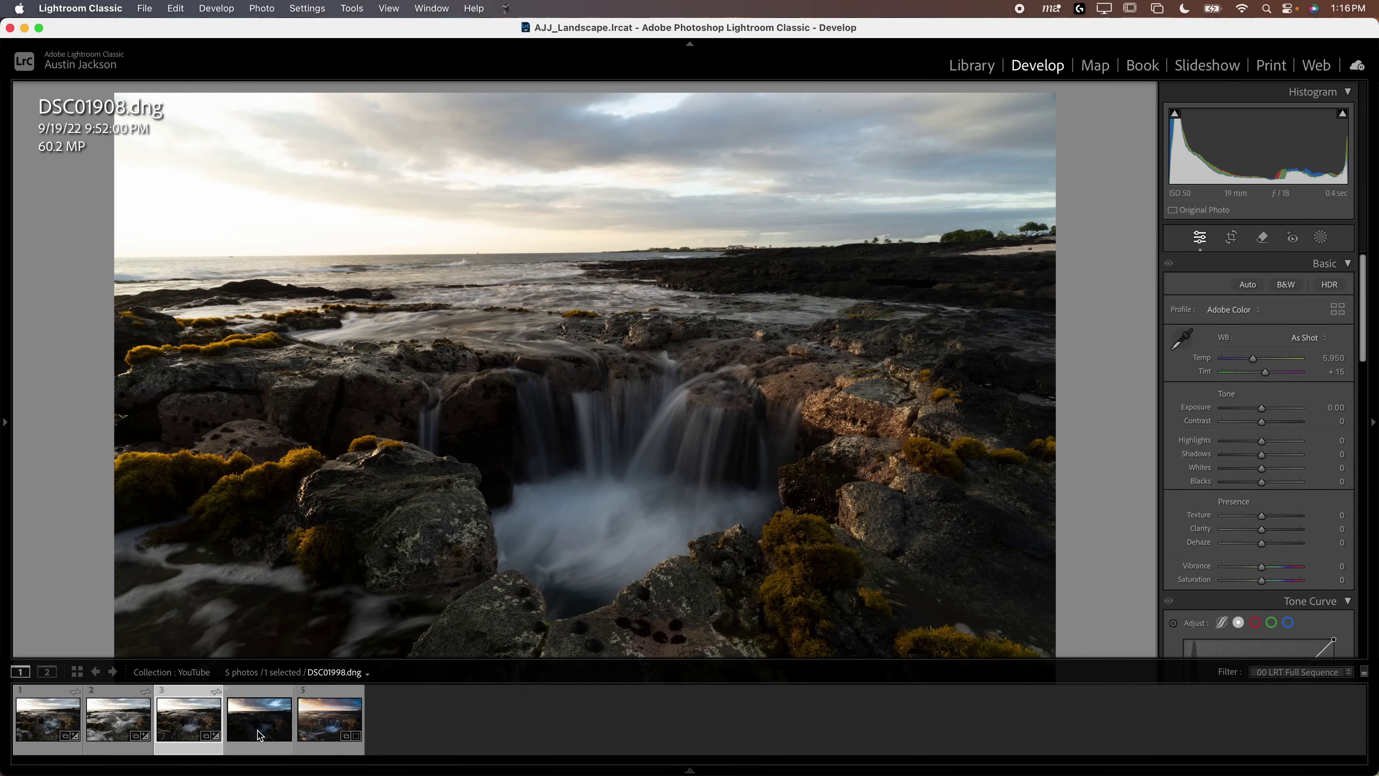
pyautogui.press('Right')
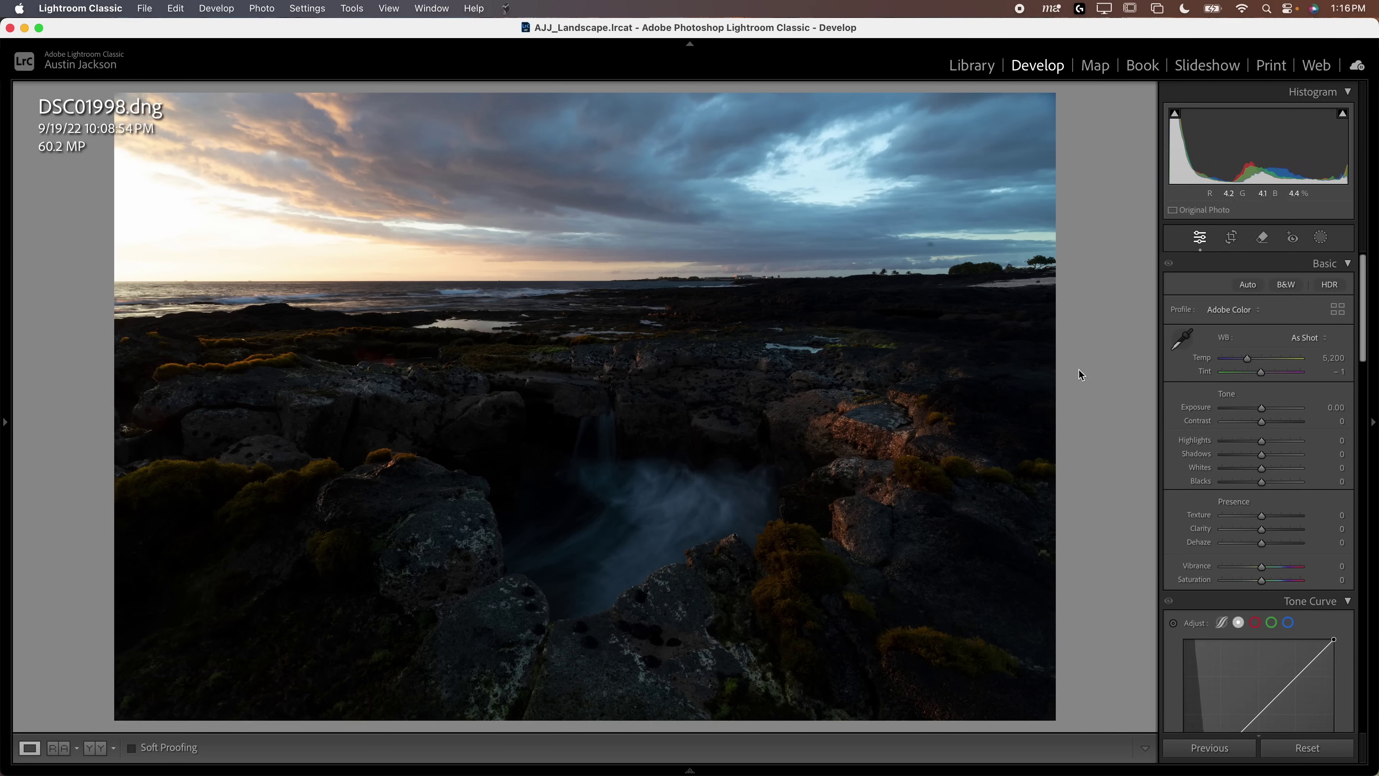
pyautogui.moveTo(1247, 359); pyautogui.dragTo(1265, 376)
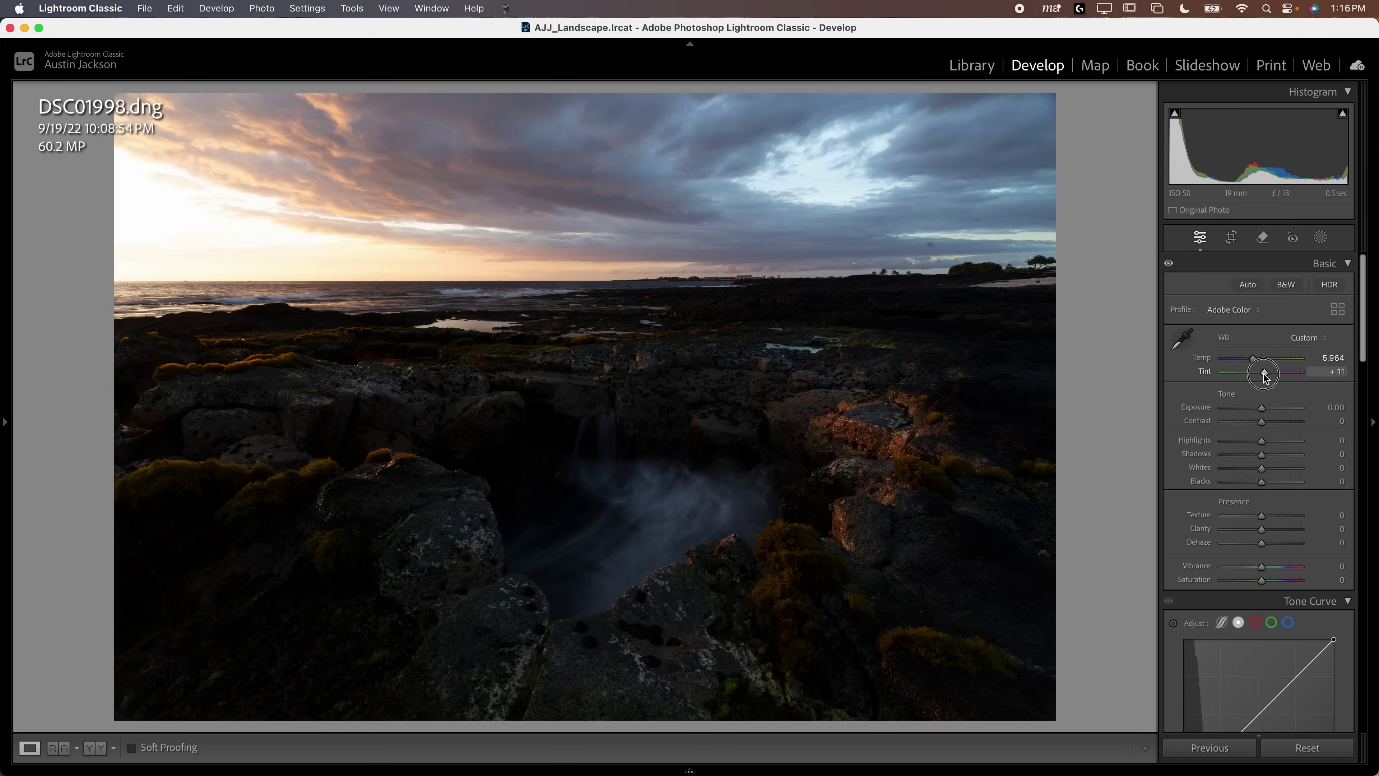
pyautogui.moveTo(869, 769)
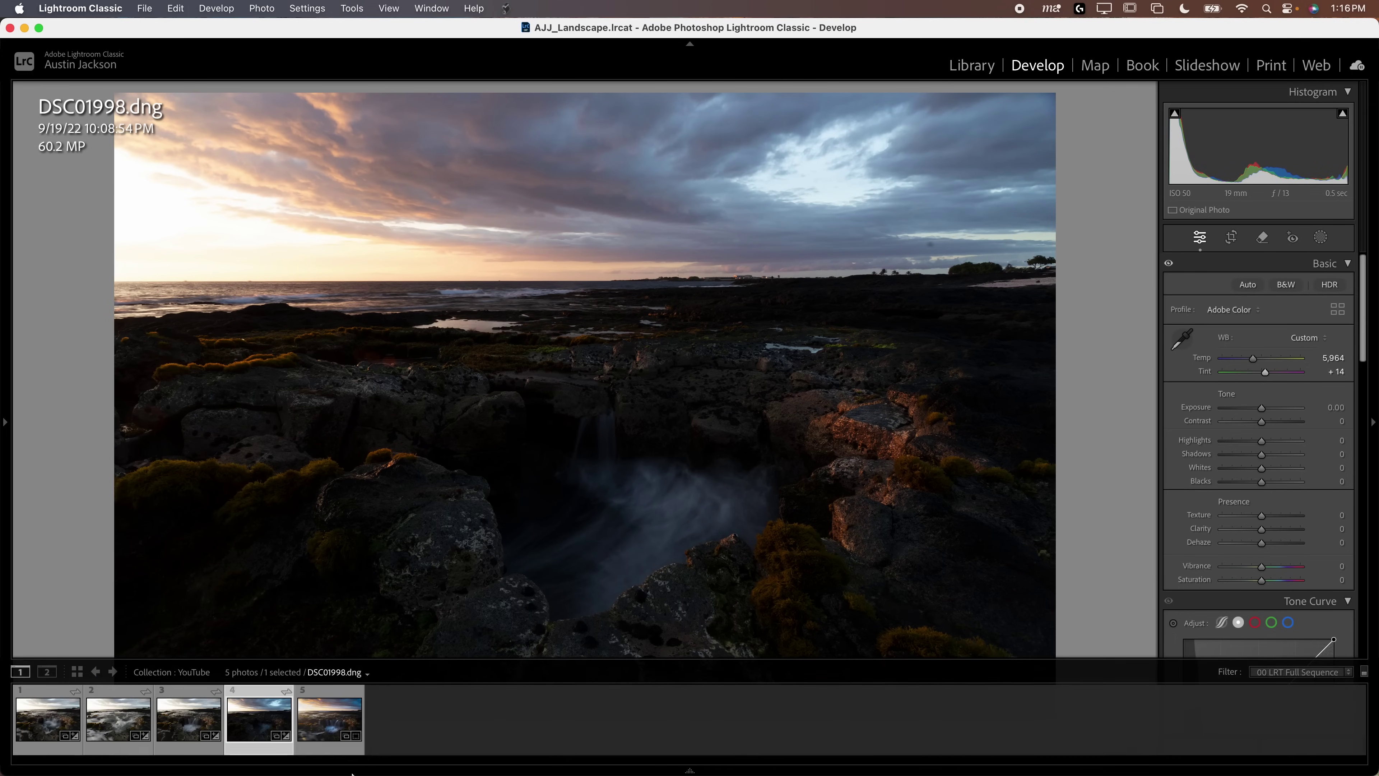
pyautogui.click(185, 719)
pyautogui.press('Right')
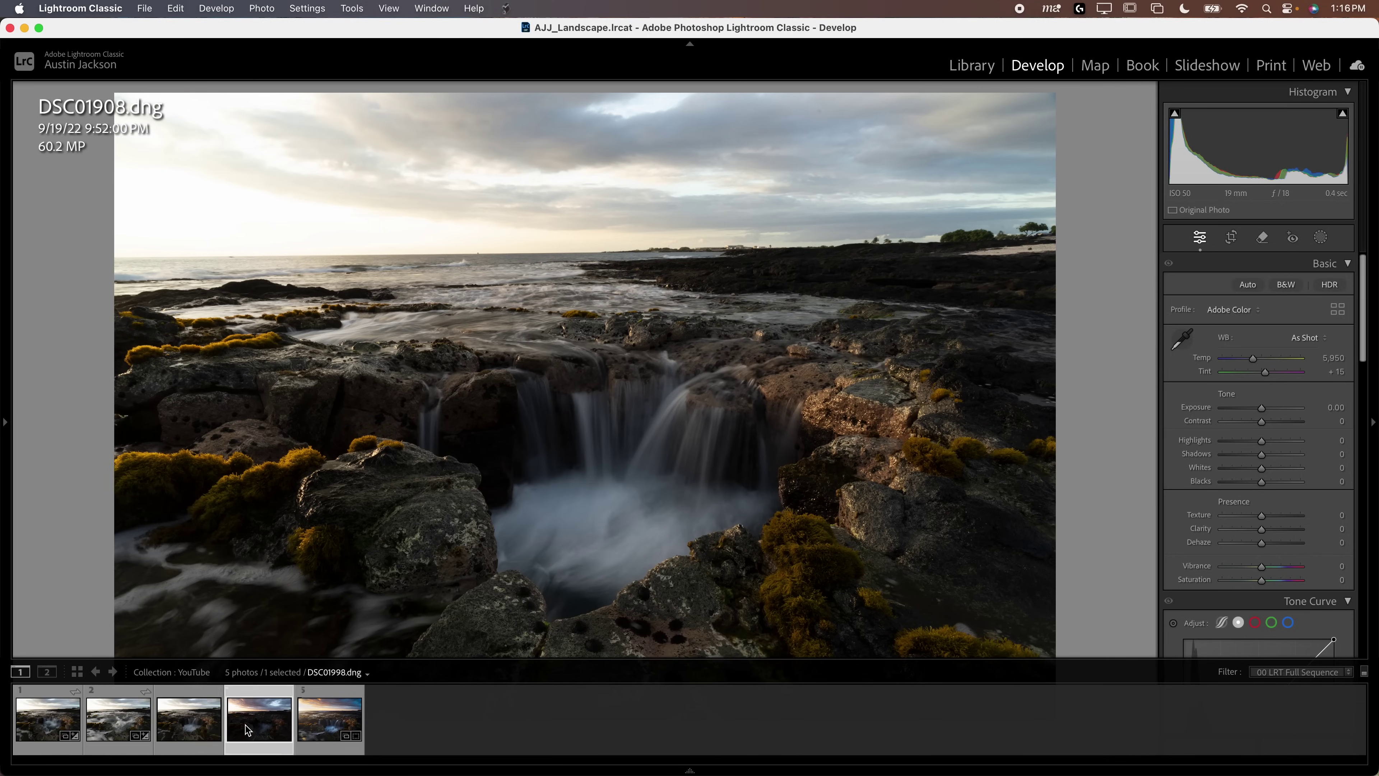
pyautogui.click(172, 730)
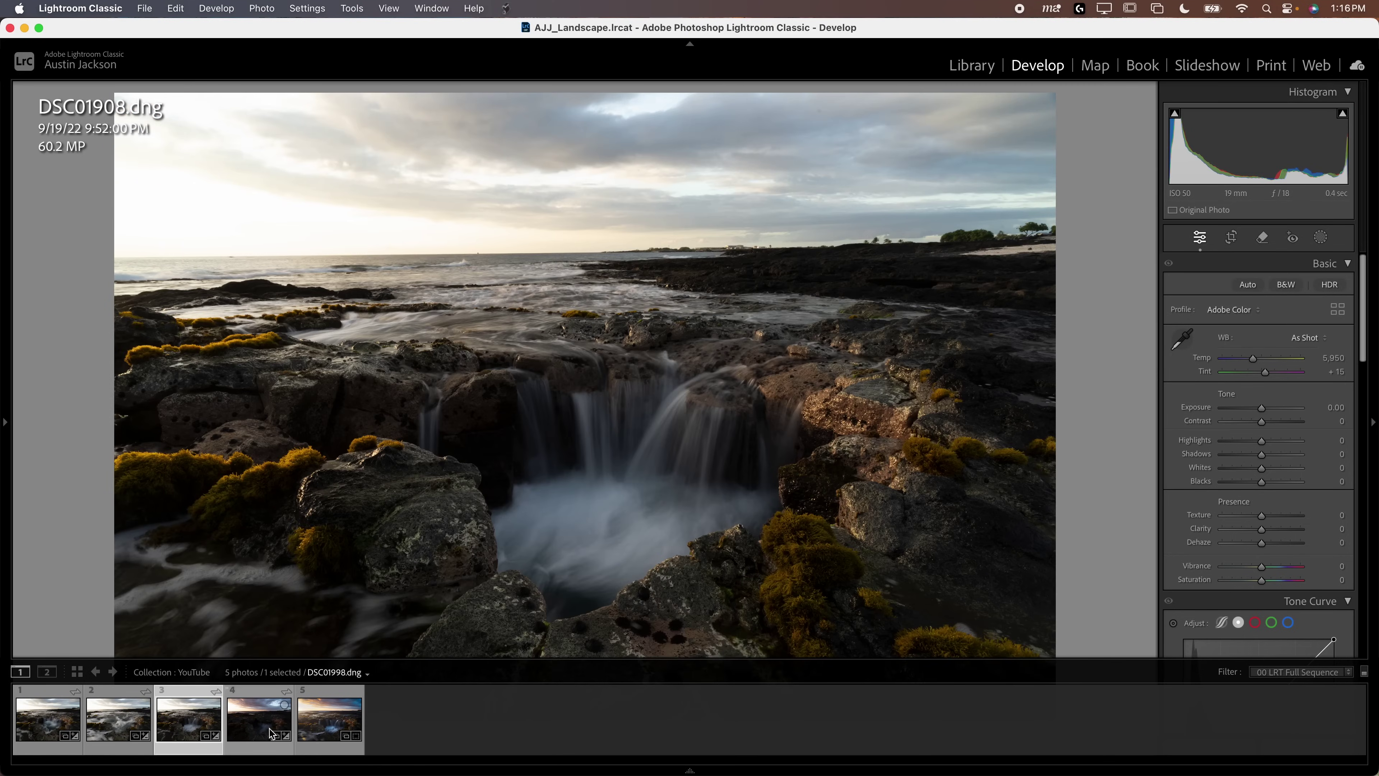
pyautogui.click(249, 730)
pyautogui.press('super+z')
pyautogui.press('super+z')
pyautogui.press('super+z')
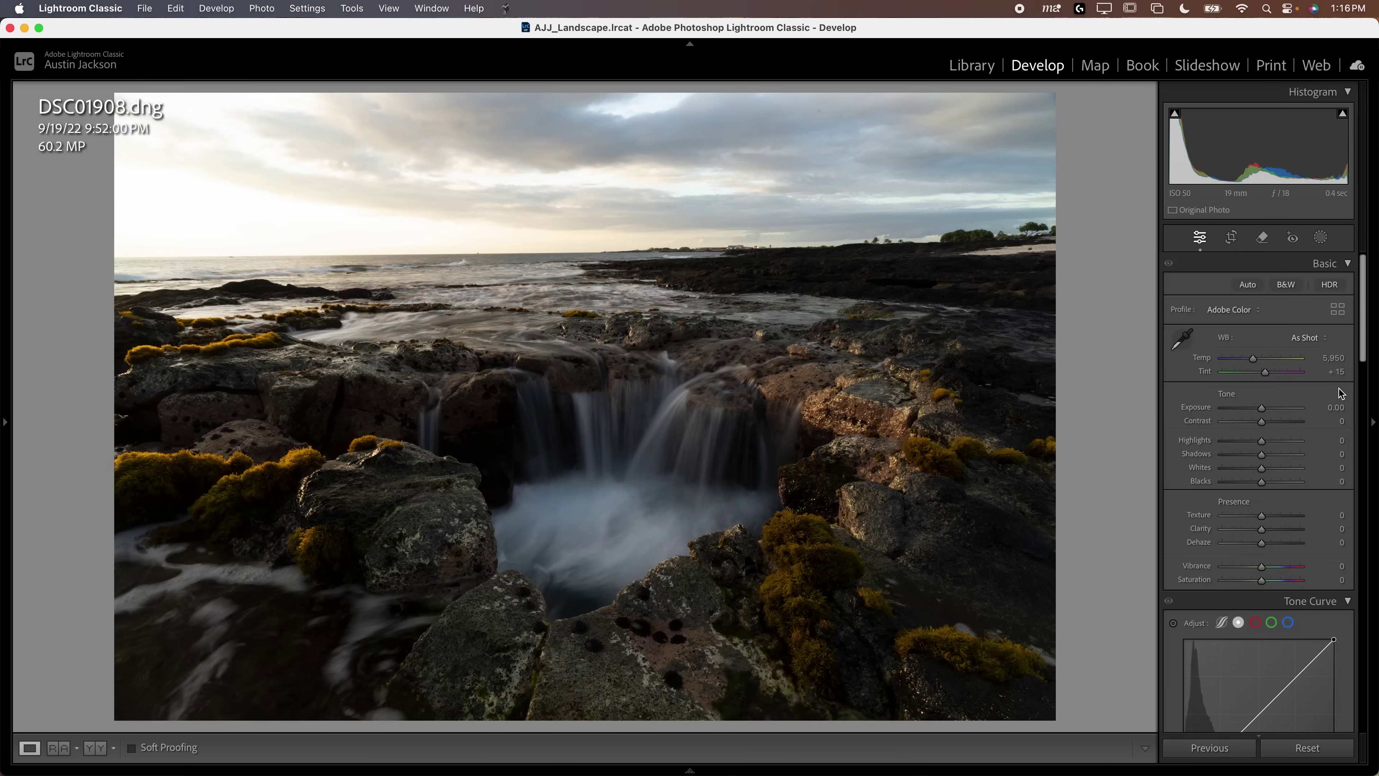
pyautogui.press('super+z')
pyautogui.press('super+z')
pyautogui.press('super+z')
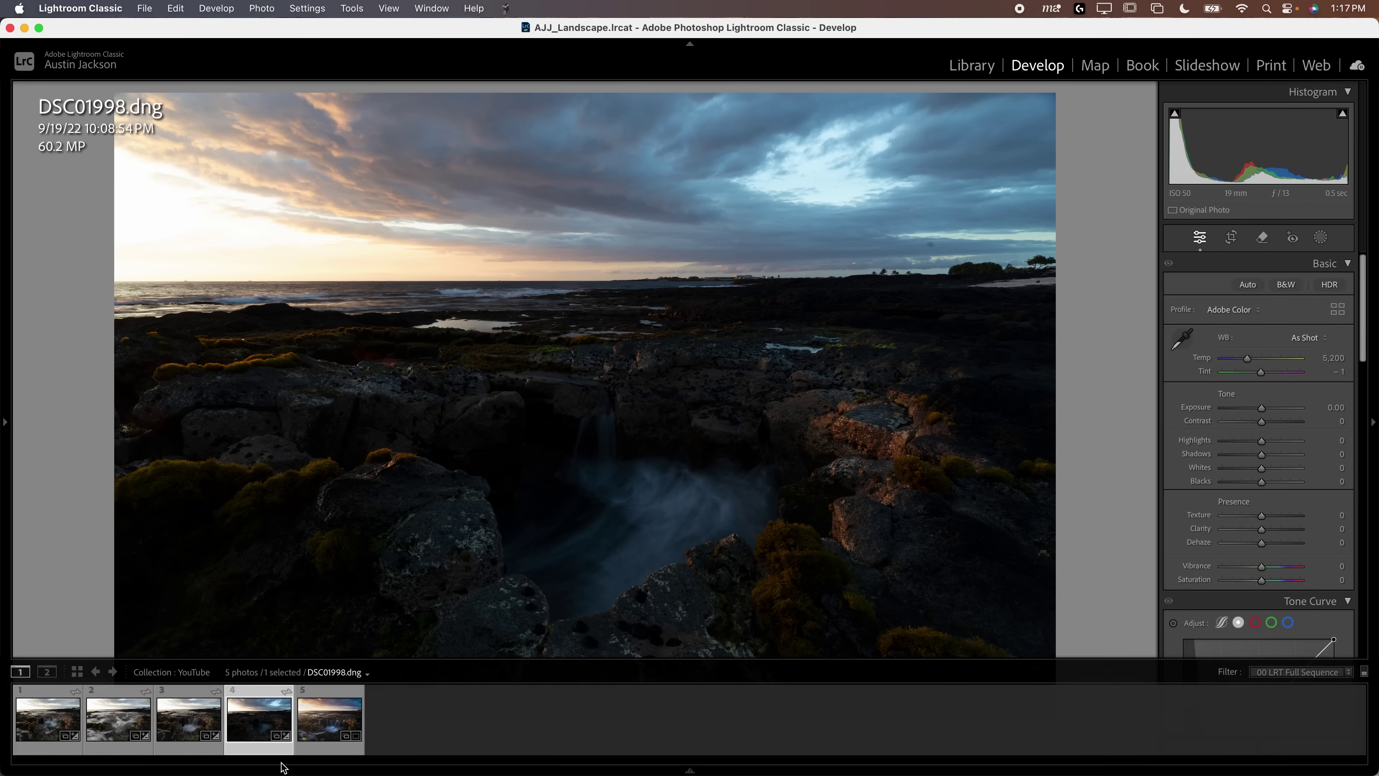
# Give DSC01998 Exposure +0.55, Highlights -50 and Shadows +29, then select all four source photos.
pyautogui.moveTo(1261, 441)
pyautogui.mouseDown()
pyautogui.moveTo(1239, 444)
pyautogui.moveTo(1273, 455)
pyautogui.mouseUp()
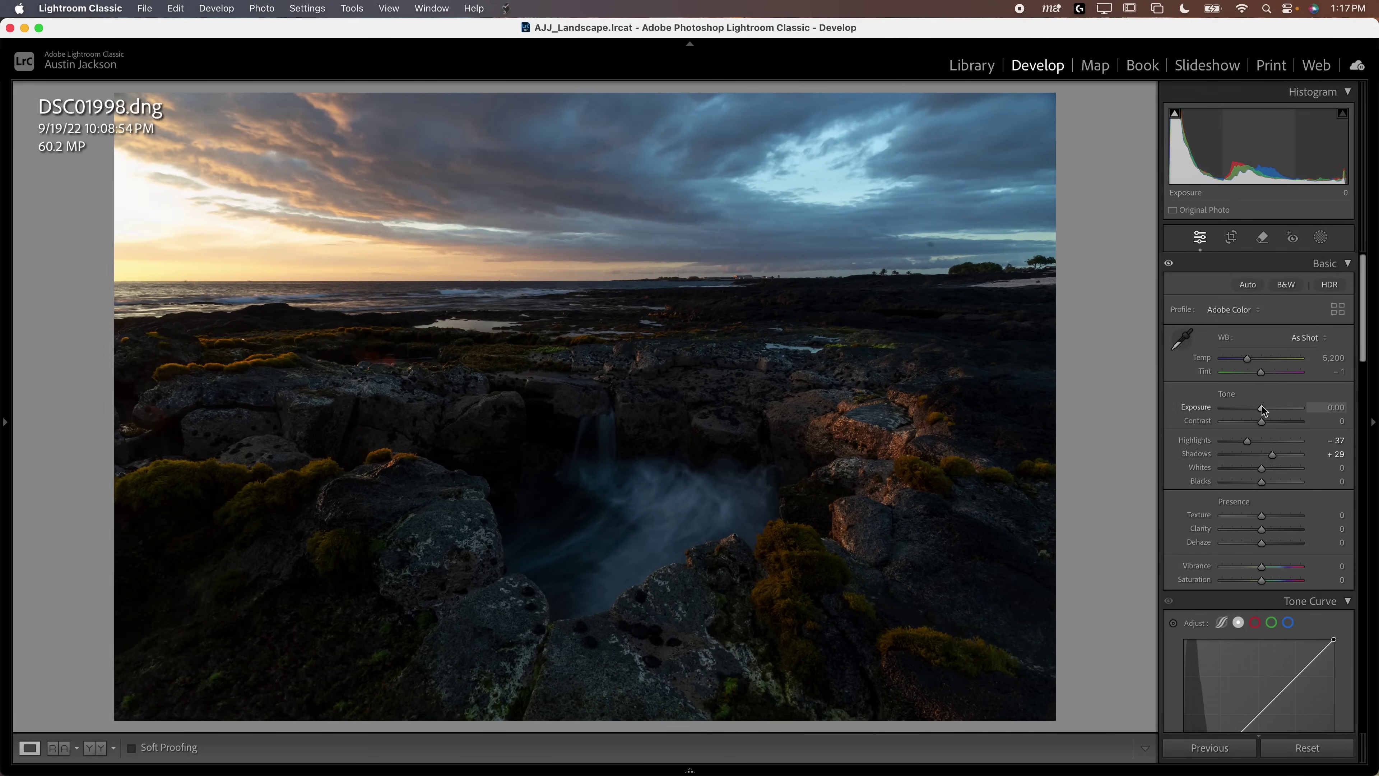
pyautogui.moveTo(1261, 408); pyautogui.dragTo(1243, 443)
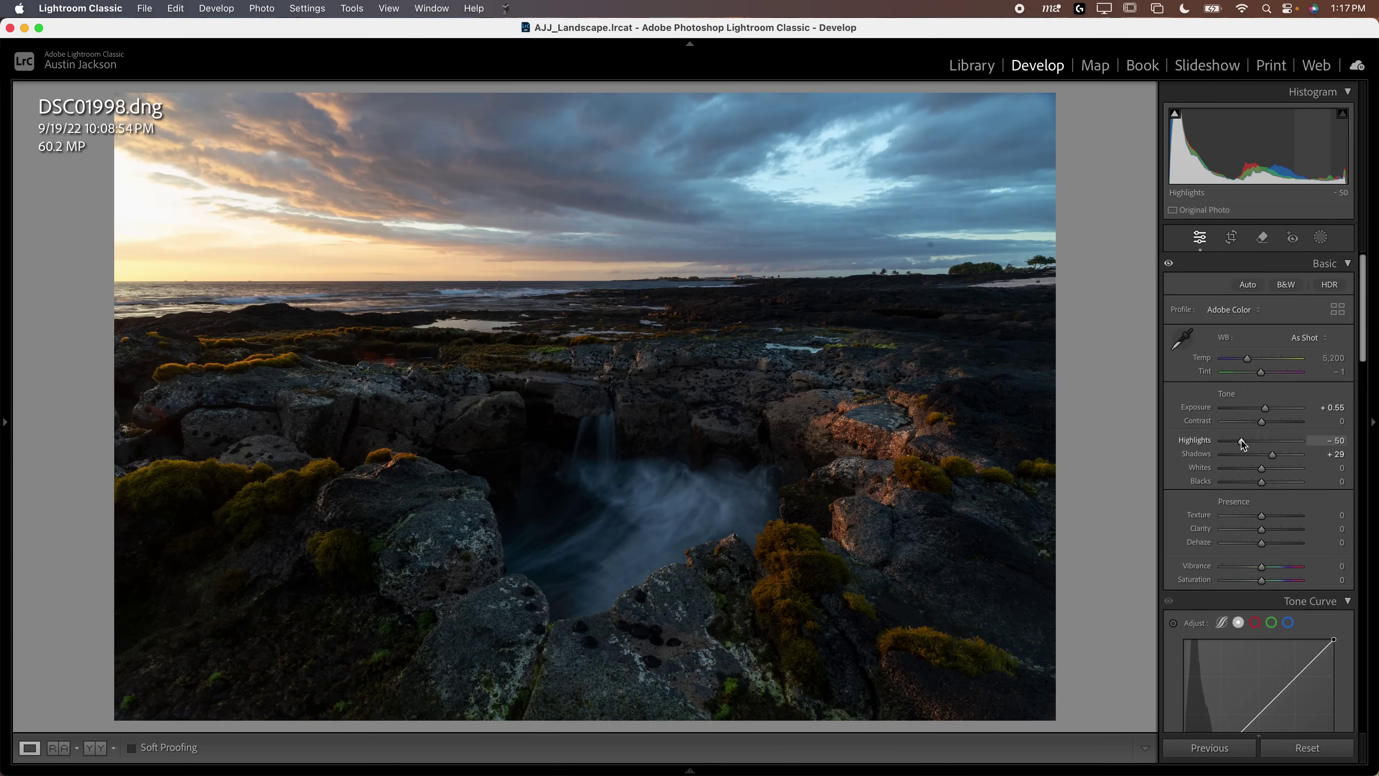
pyautogui.moveTo(760, 772)
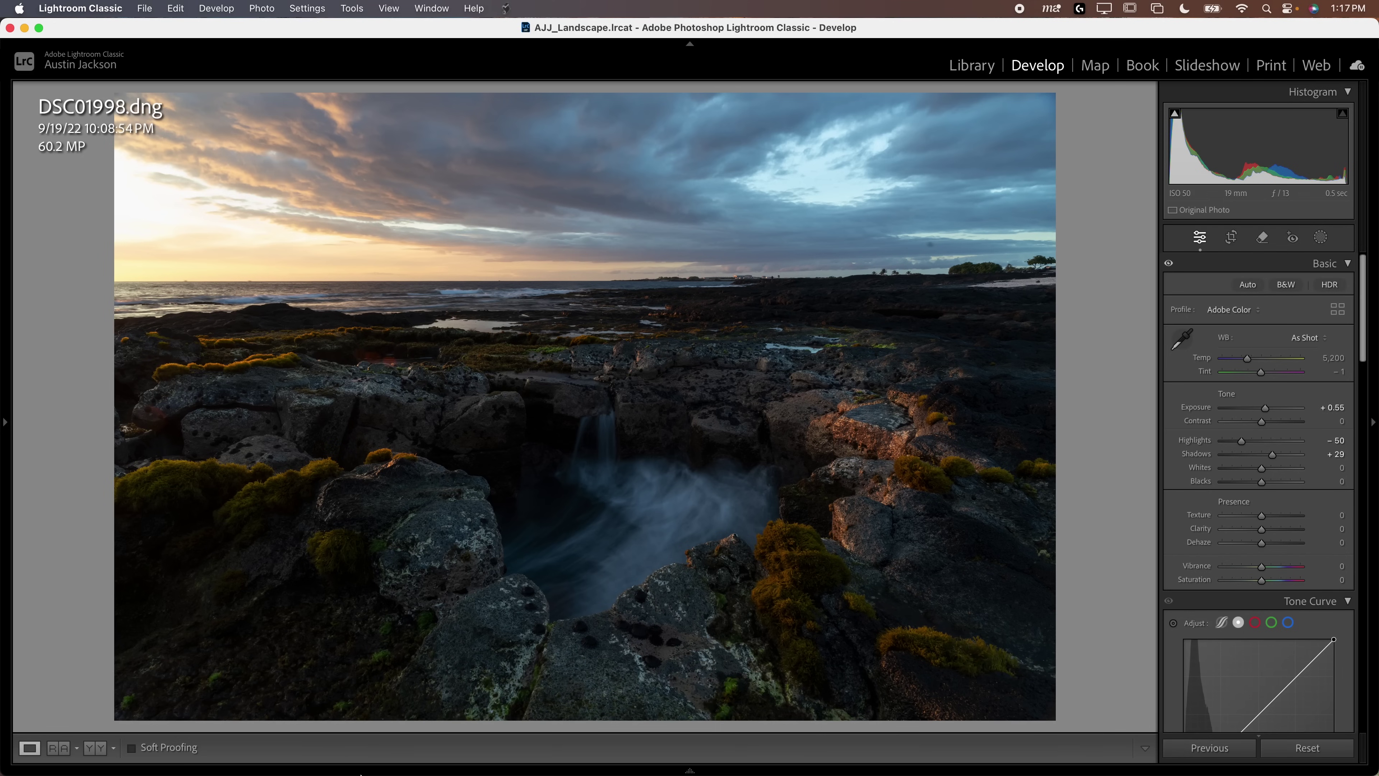
pyautogui.moveTo(360, 771)
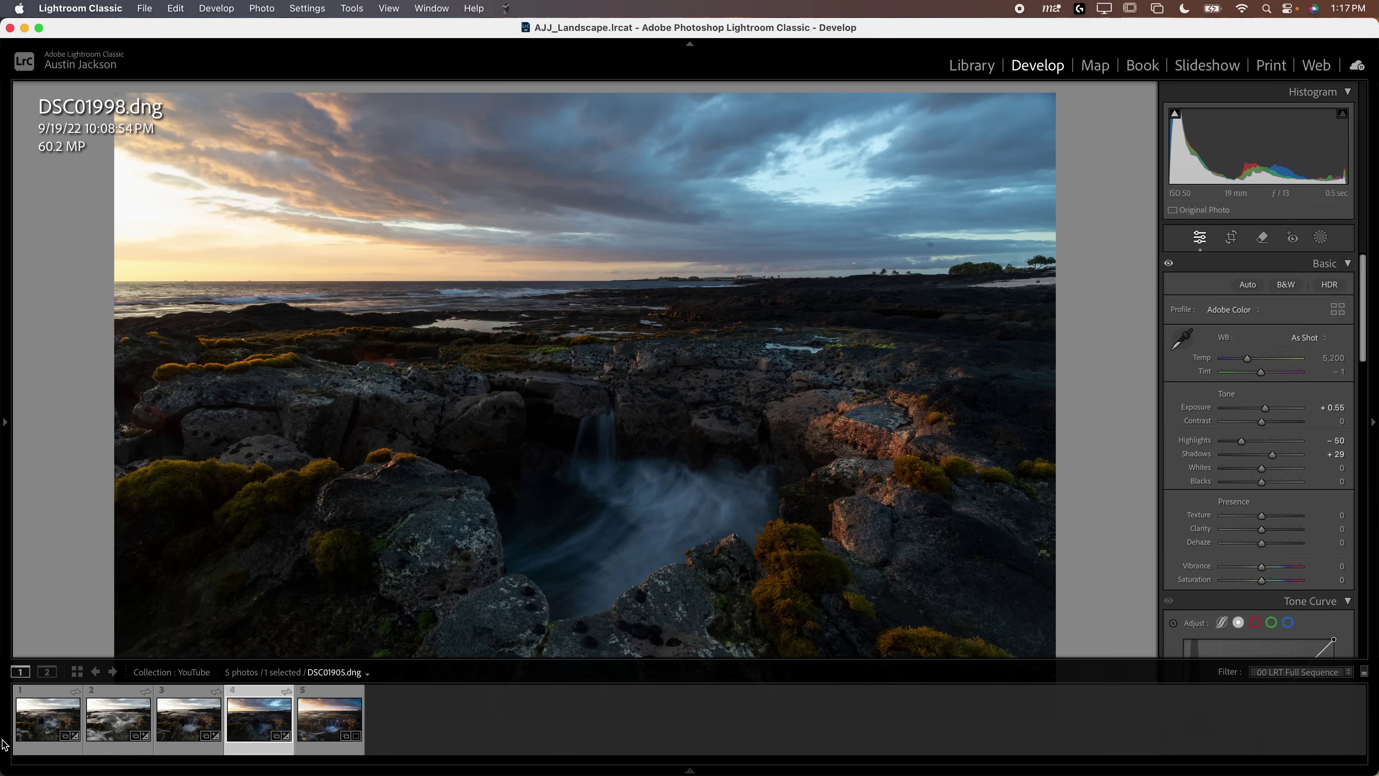
pyautogui.keyDown('shift'); pyautogui.click(46, 733); pyautogui.keyUp('shift')
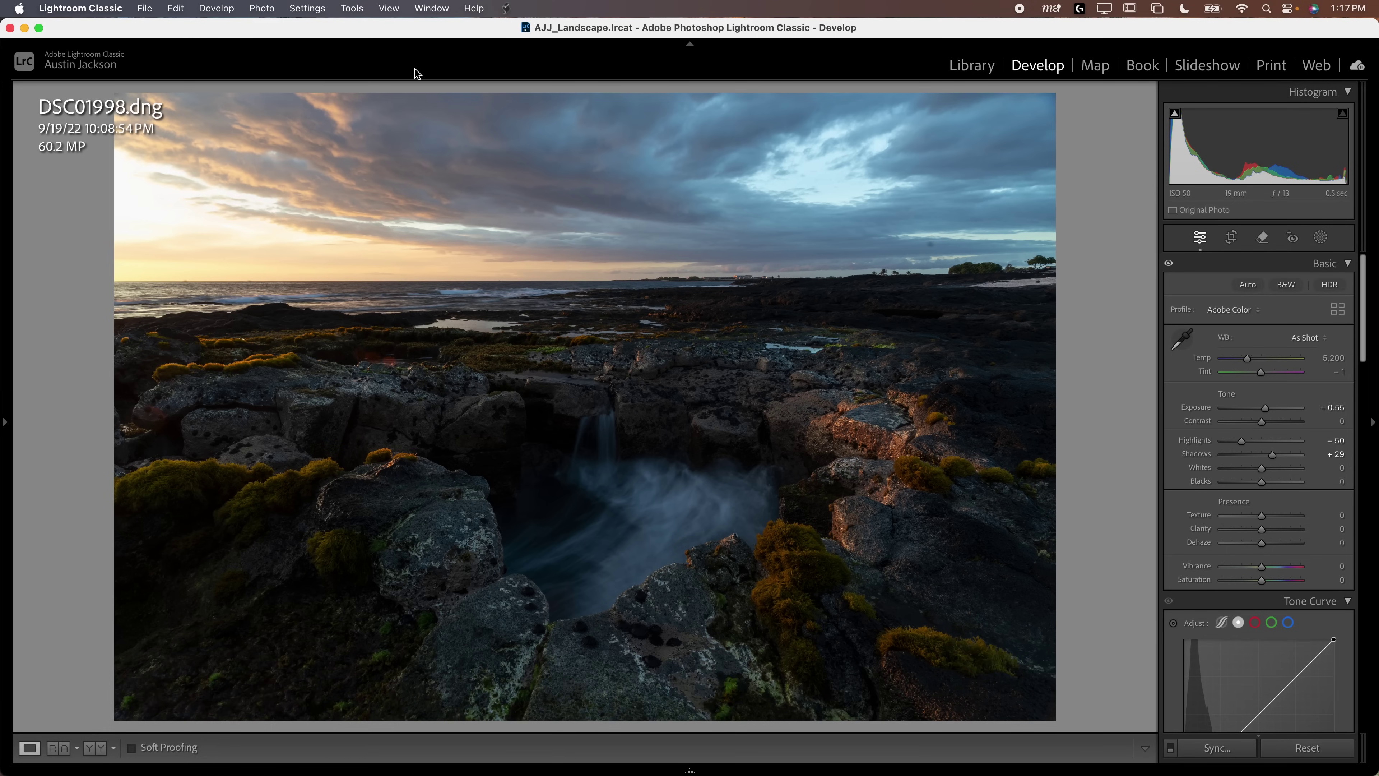
# Send the four selected photos to Photoshop with Photo > Edit In > Open as Layers.
pyautogui.click(261, 8)
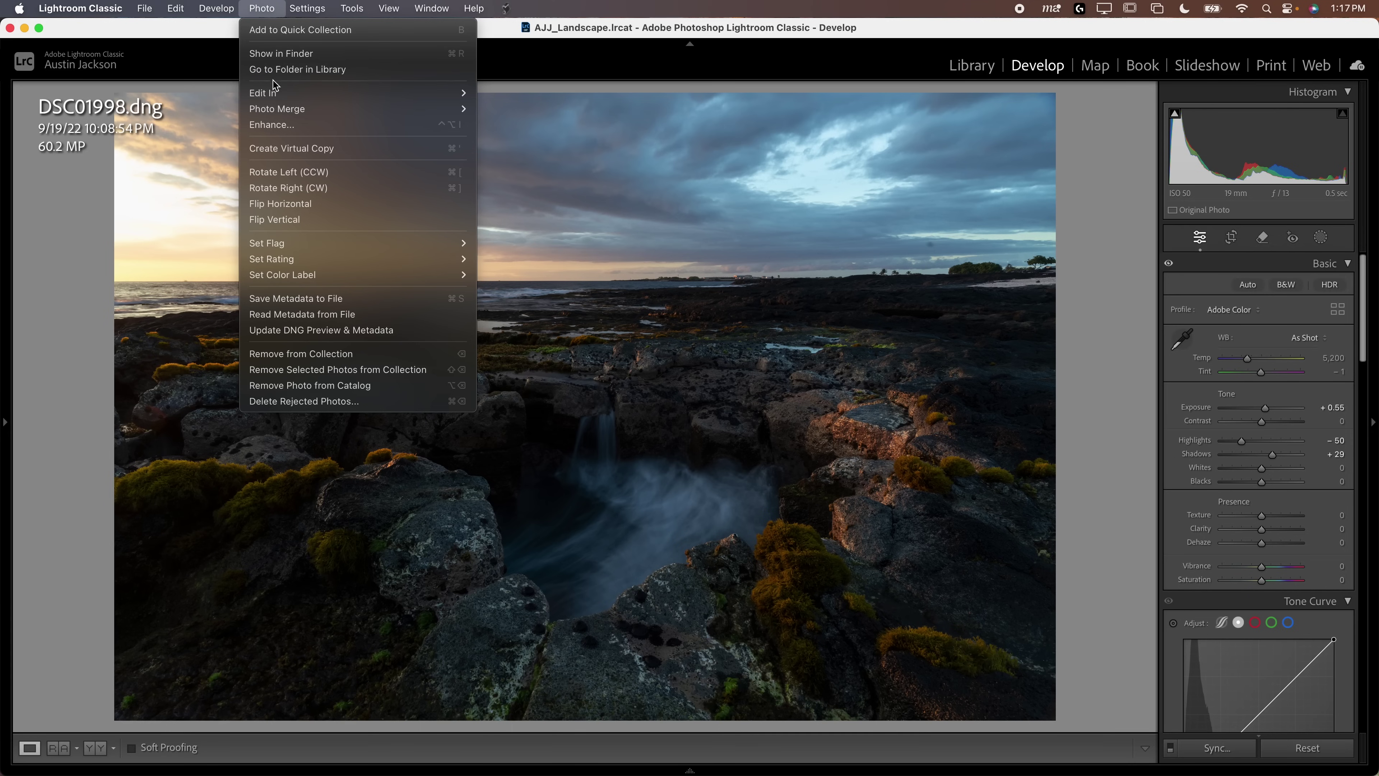
pyautogui.moveTo(279, 99)
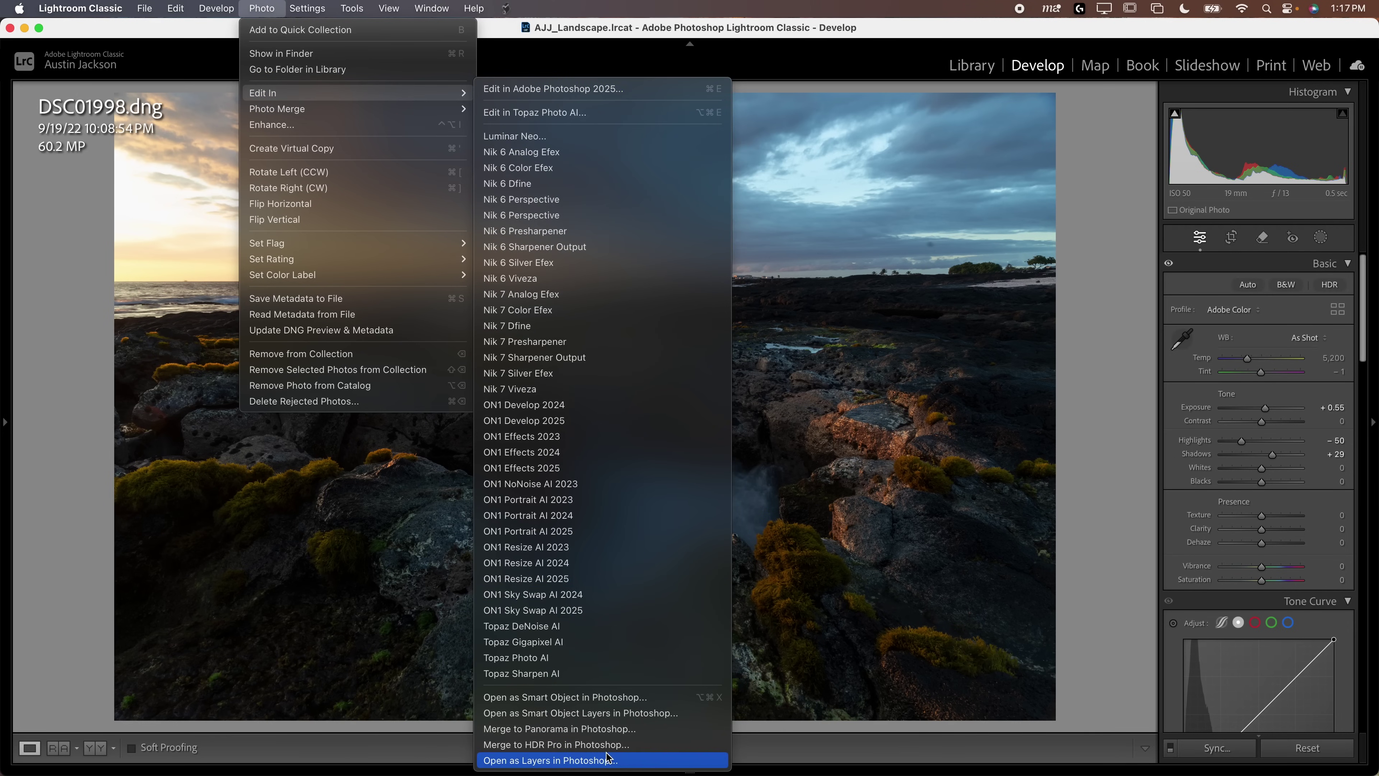
pyautogui.click(608, 760)
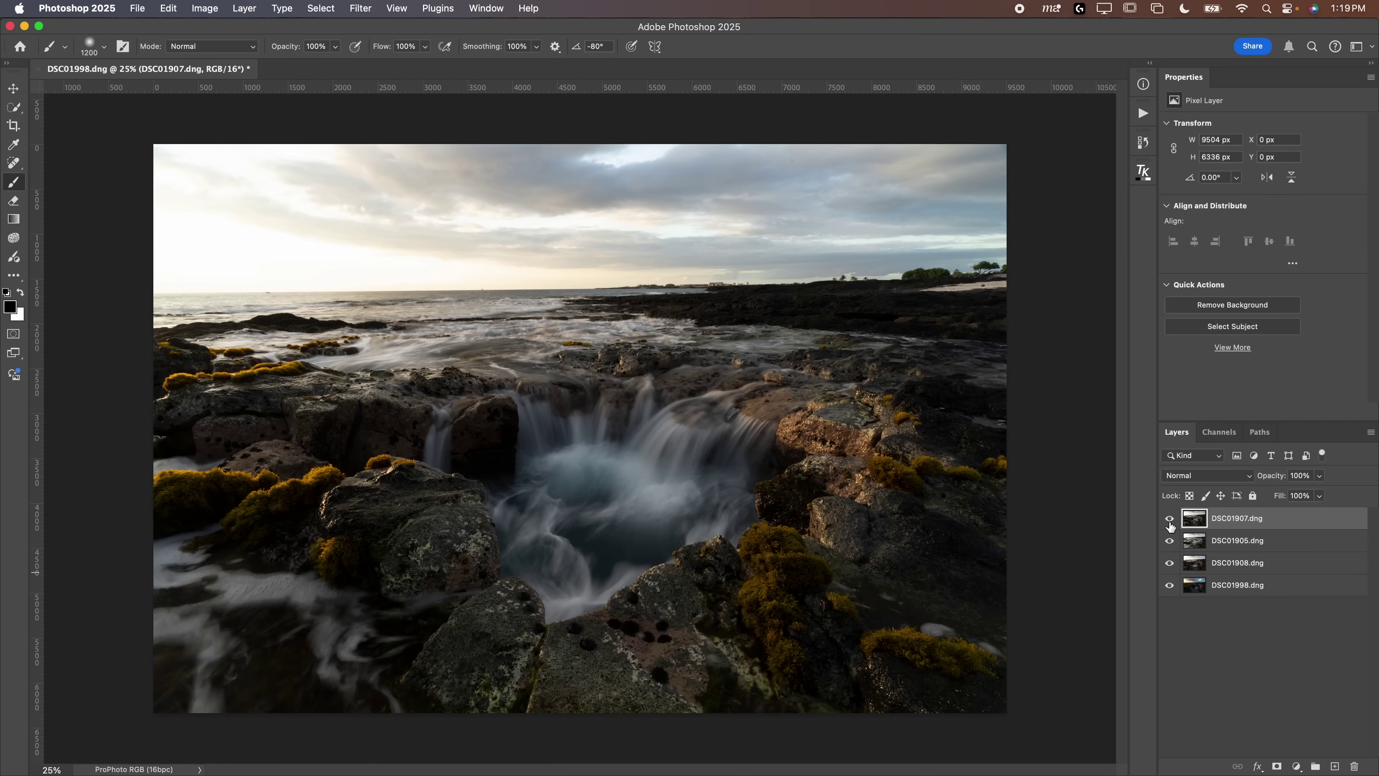
# Hide the top DSC01907 layer to reveal the DSC01905 exposure beneath it.
pyautogui.click(1170, 520)
# Hide DSC01905 and DSC01908, then rename the DSC01998 sunset layer to 'BG'.
pyautogui.click(1169, 541)
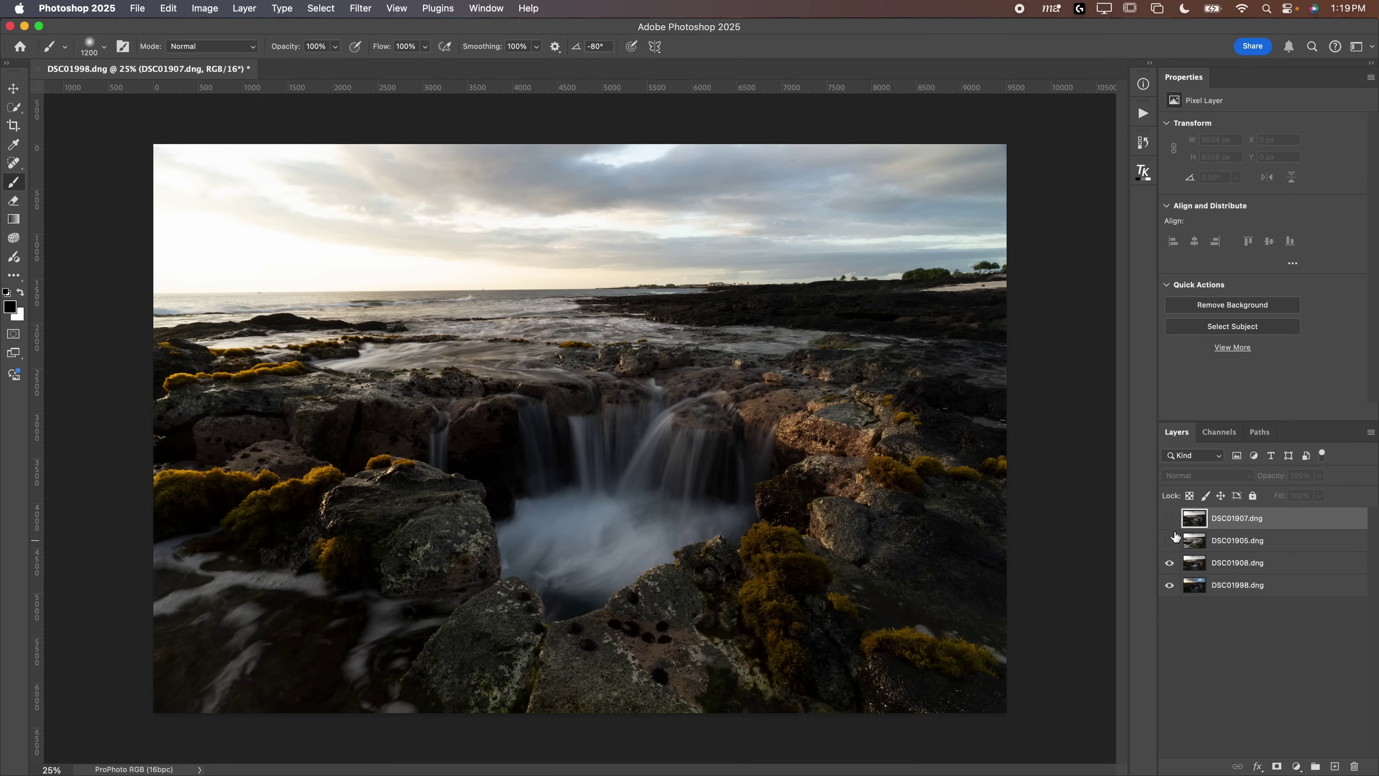
pyautogui.click(1169, 563)
pyautogui.doubleClick(1239, 586)
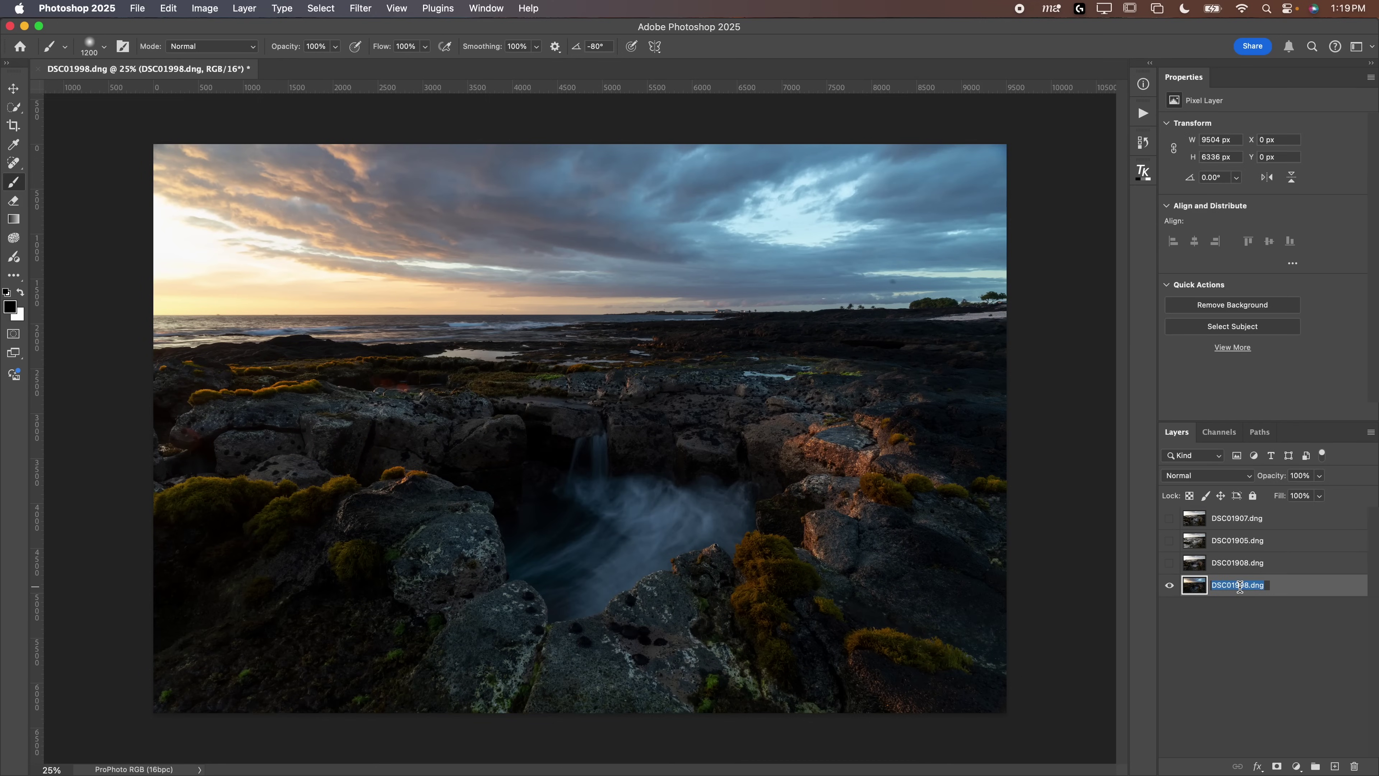
pyautogui.write('BG')
pyautogui.press('Return')
# Toggle DSC01908 and DSC01905 to compare them with the BG sunset, then show all layers.
pyautogui.click(1169, 564)
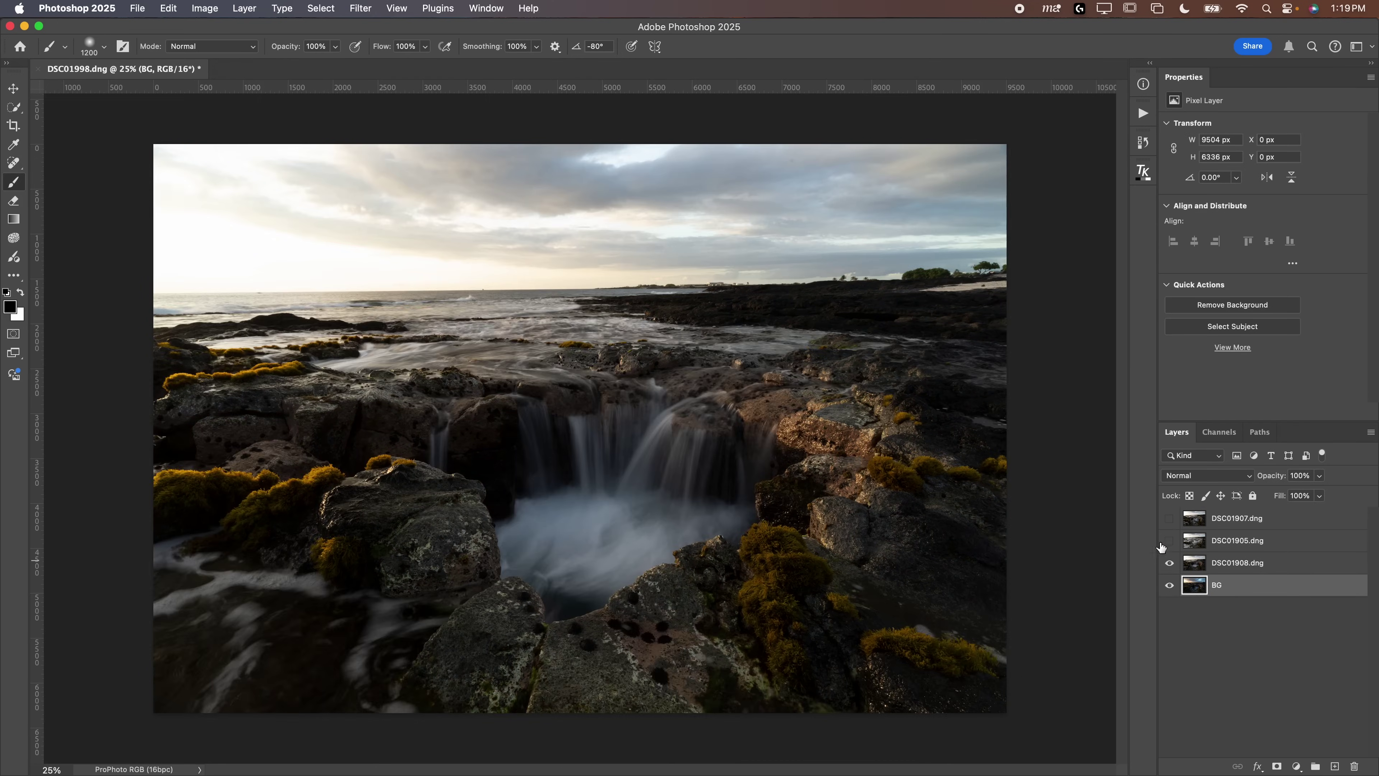
pyautogui.click(1169, 541)
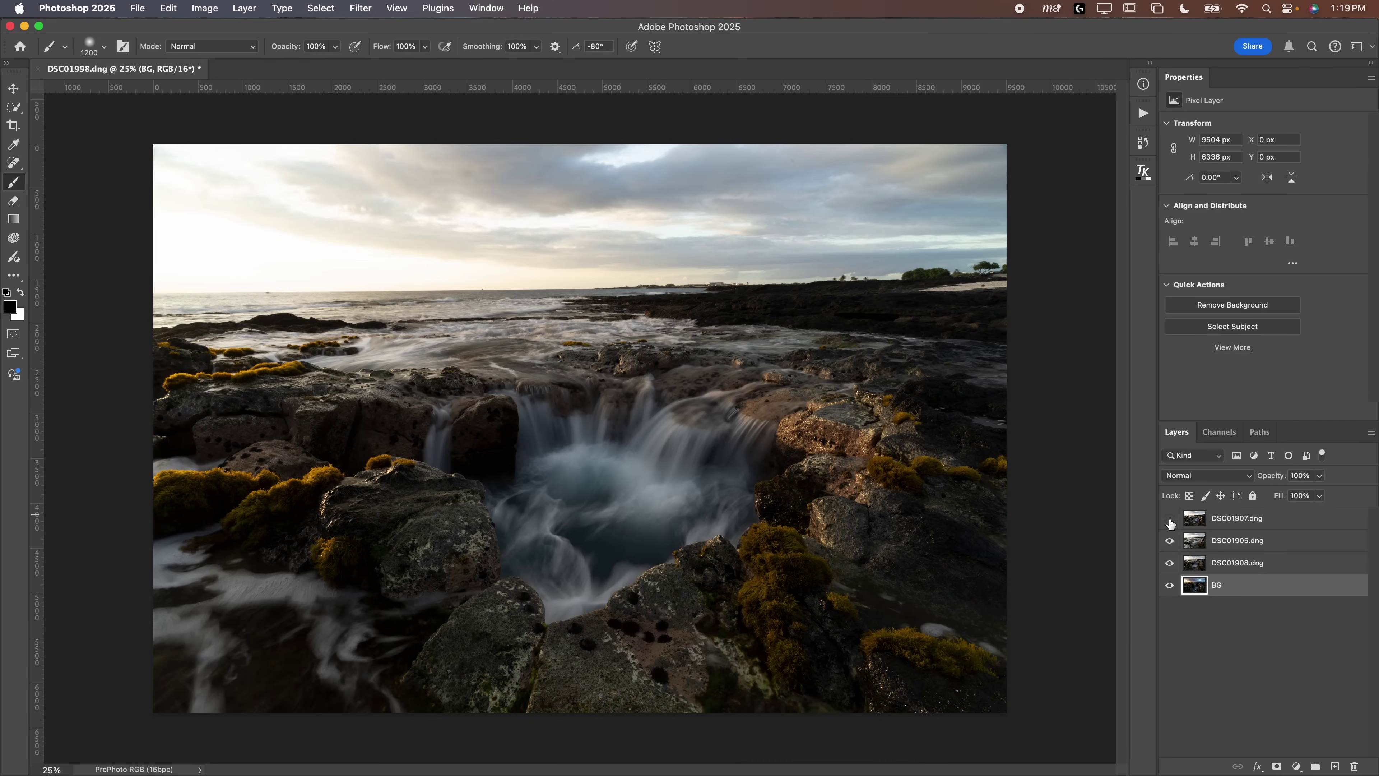
pyautogui.click(1170, 541)
pyautogui.click(1169, 563)
pyautogui.click(1169, 562)
pyautogui.click(1169, 563)
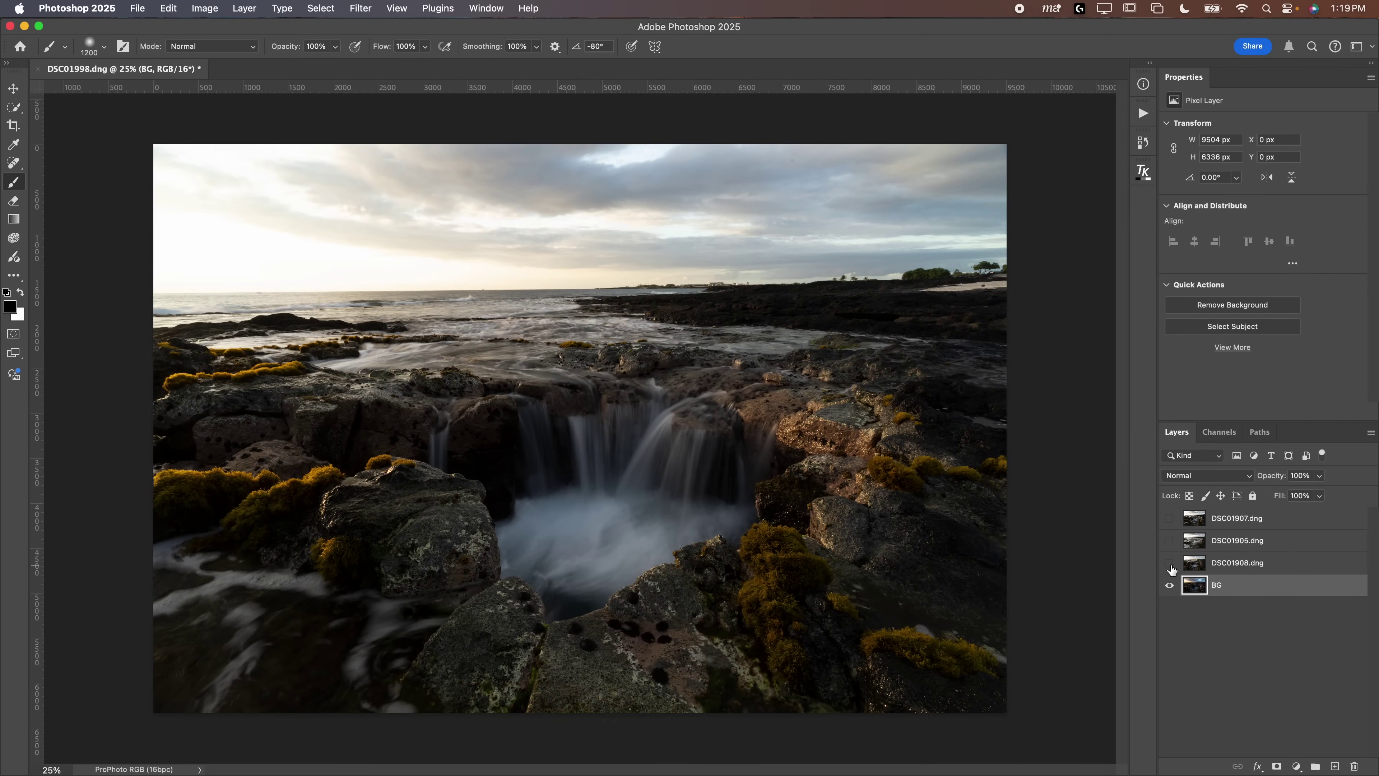
pyautogui.click(1169, 563)
pyautogui.click(1170, 563)
pyautogui.click(1169, 562)
pyautogui.click(1169, 563)
pyautogui.click(1170, 564)
pyautogui.click(1170, 563)
pyautogui.click(1170, 564)
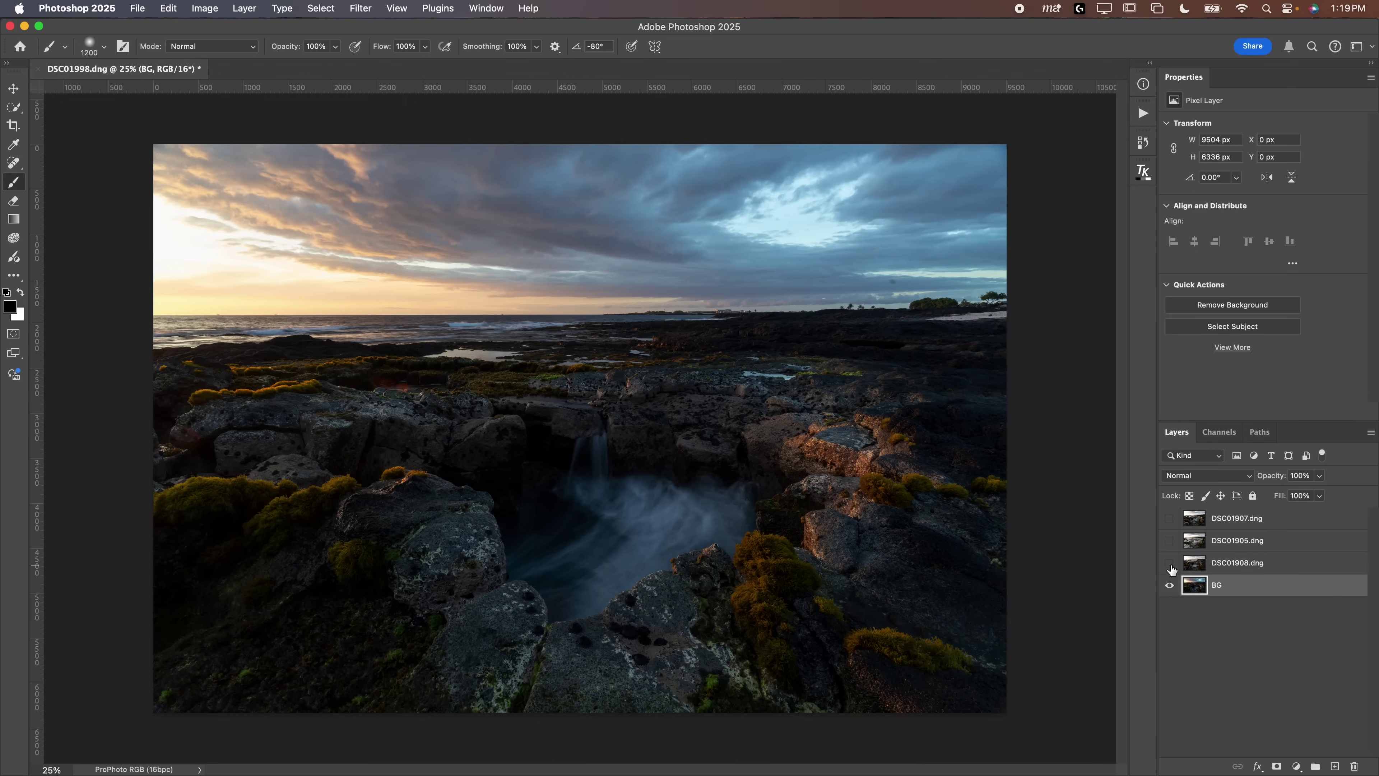
pyautogui.click(1170, 563)
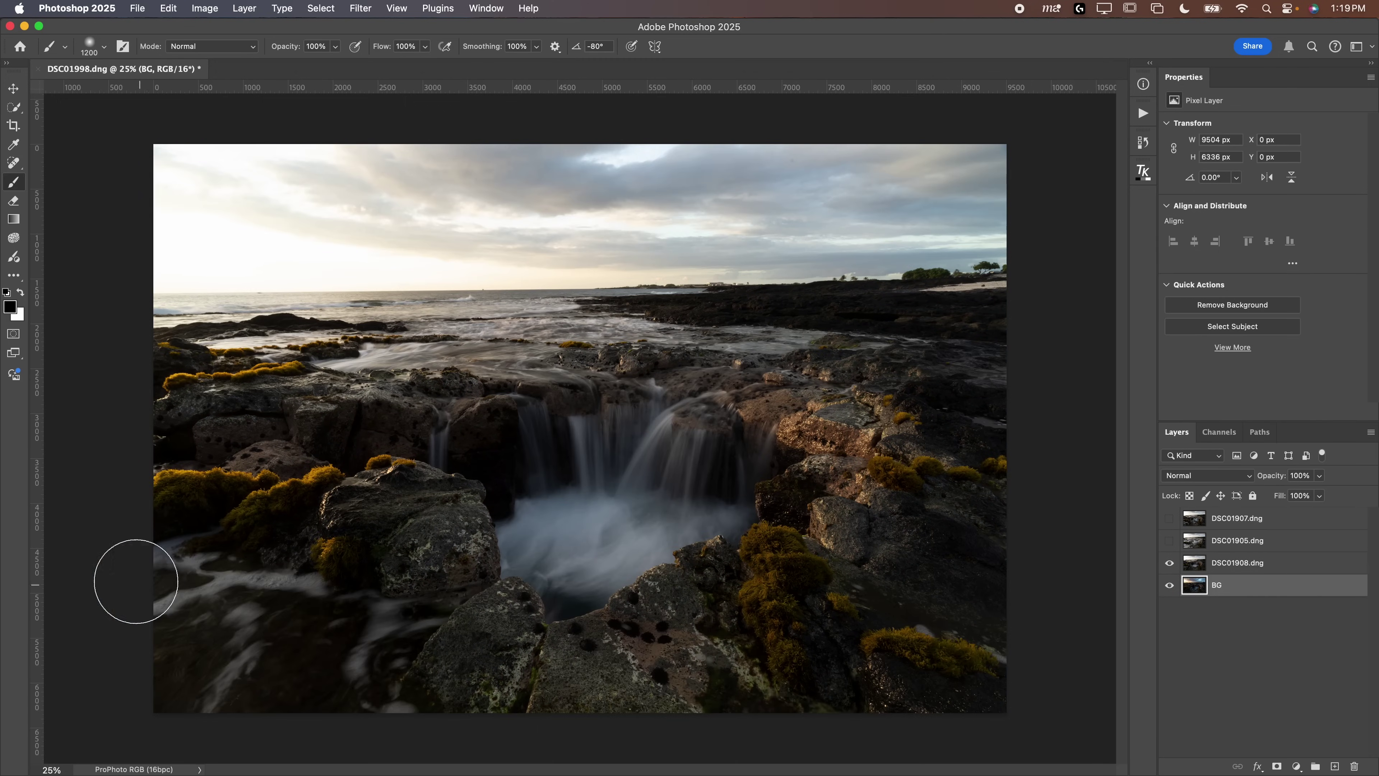
pyautogui.click(1170, 540)
pyautogui.click(1168, 519)
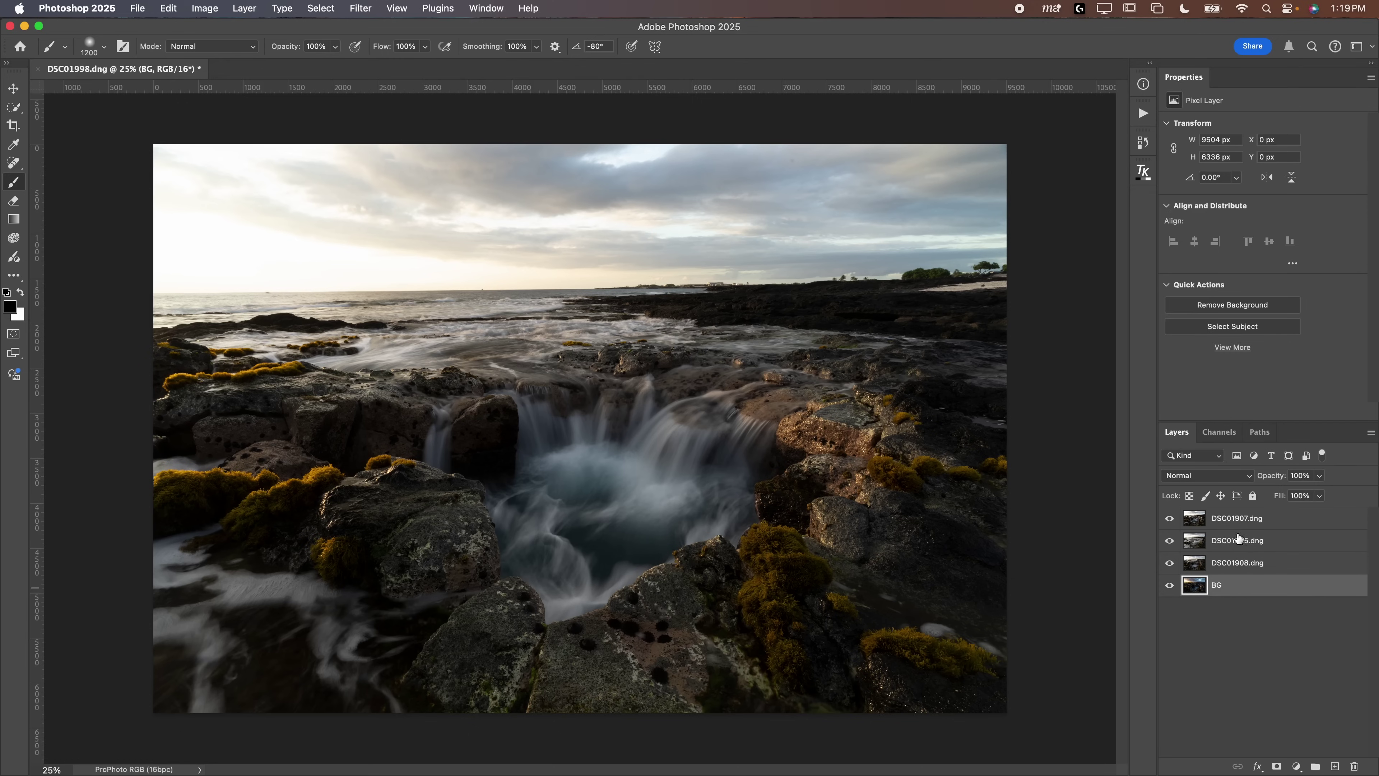
# Select all four layers and auto-align them with Auto projection.
pyautogui.keyDown('shift'); pyautogui.click(1269, 520); pyautogui.keyUp('shift')
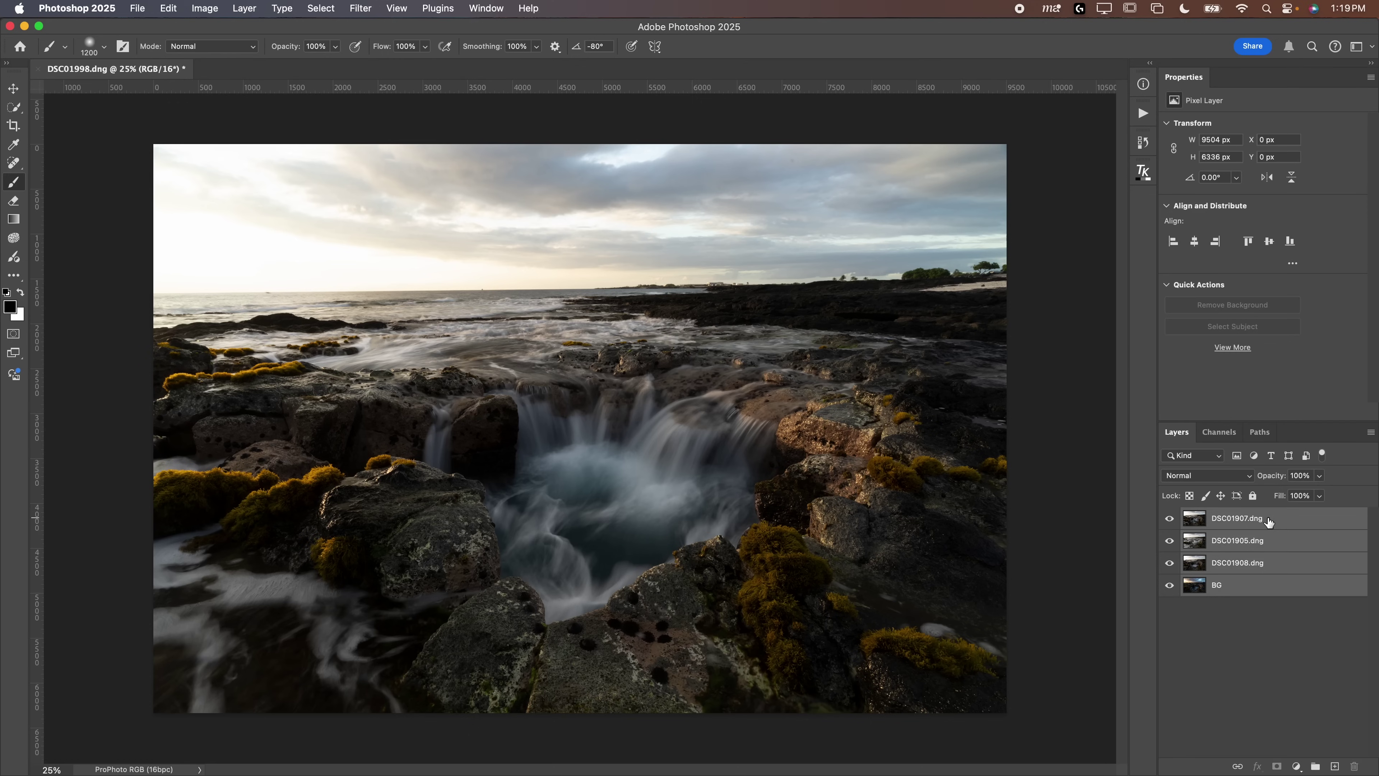
pyautogui.click(163, 6)
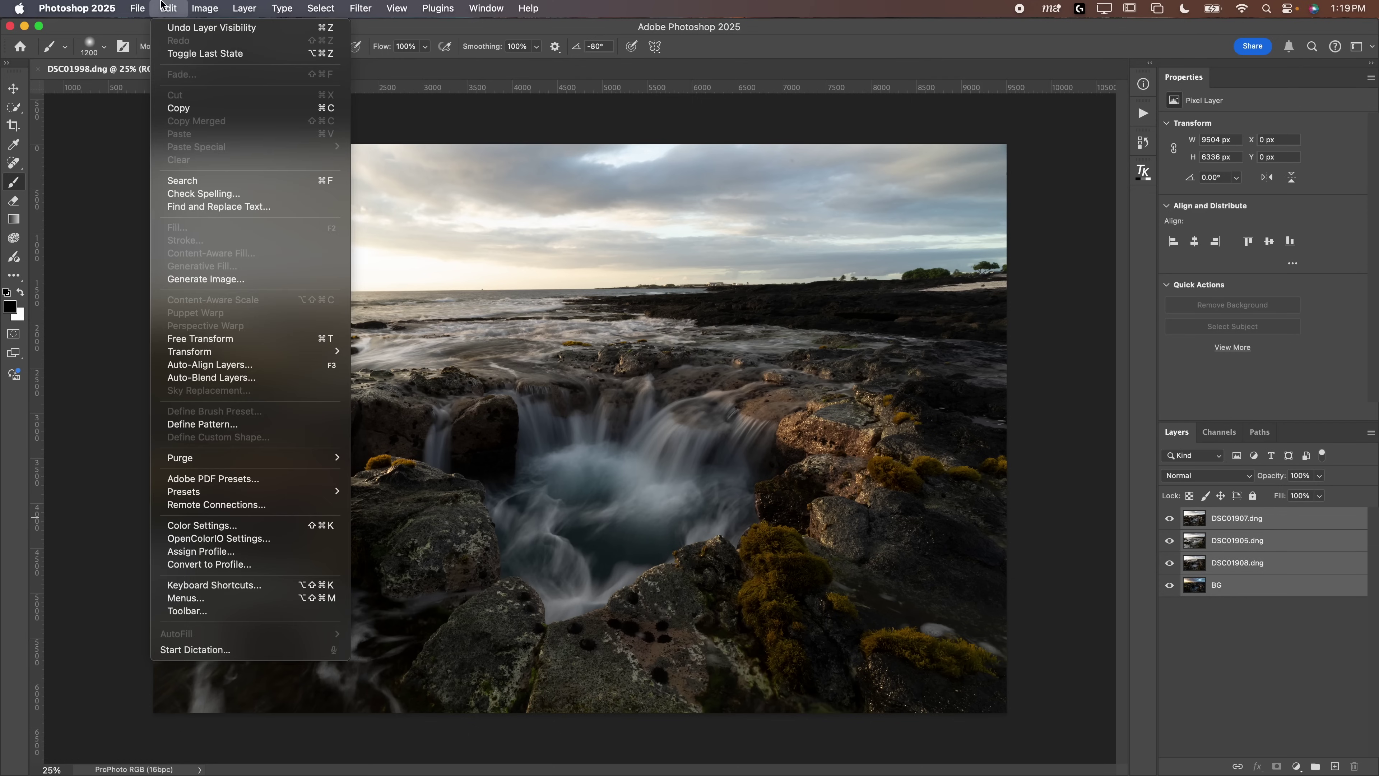
pyautogui.click(219, 365)
pyautogui.click(495, 231)
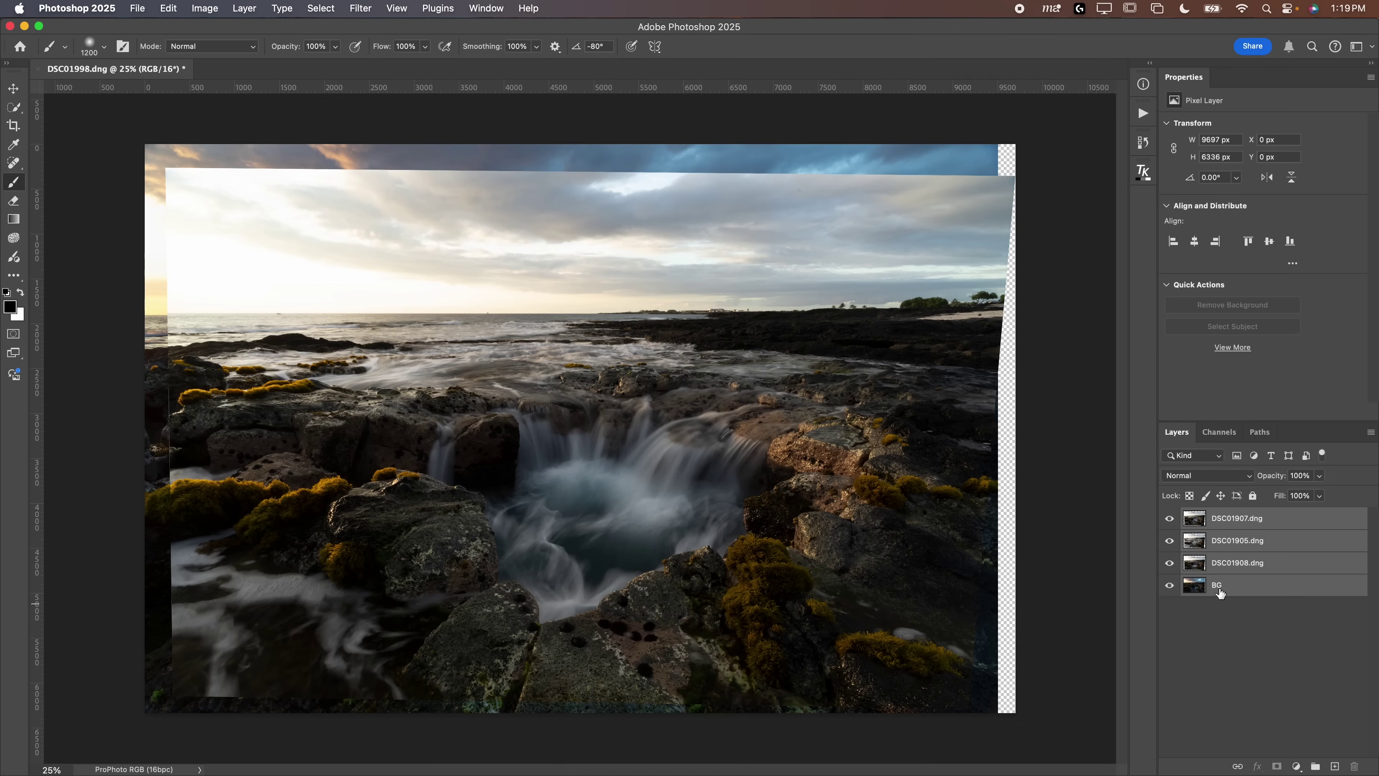
# Hide DSC01907 and DSC01905, then toggle DSC01908 to check its alignment against BG.
pyautogui.click(1169, 518)
pyautogui.click(1169, 540)
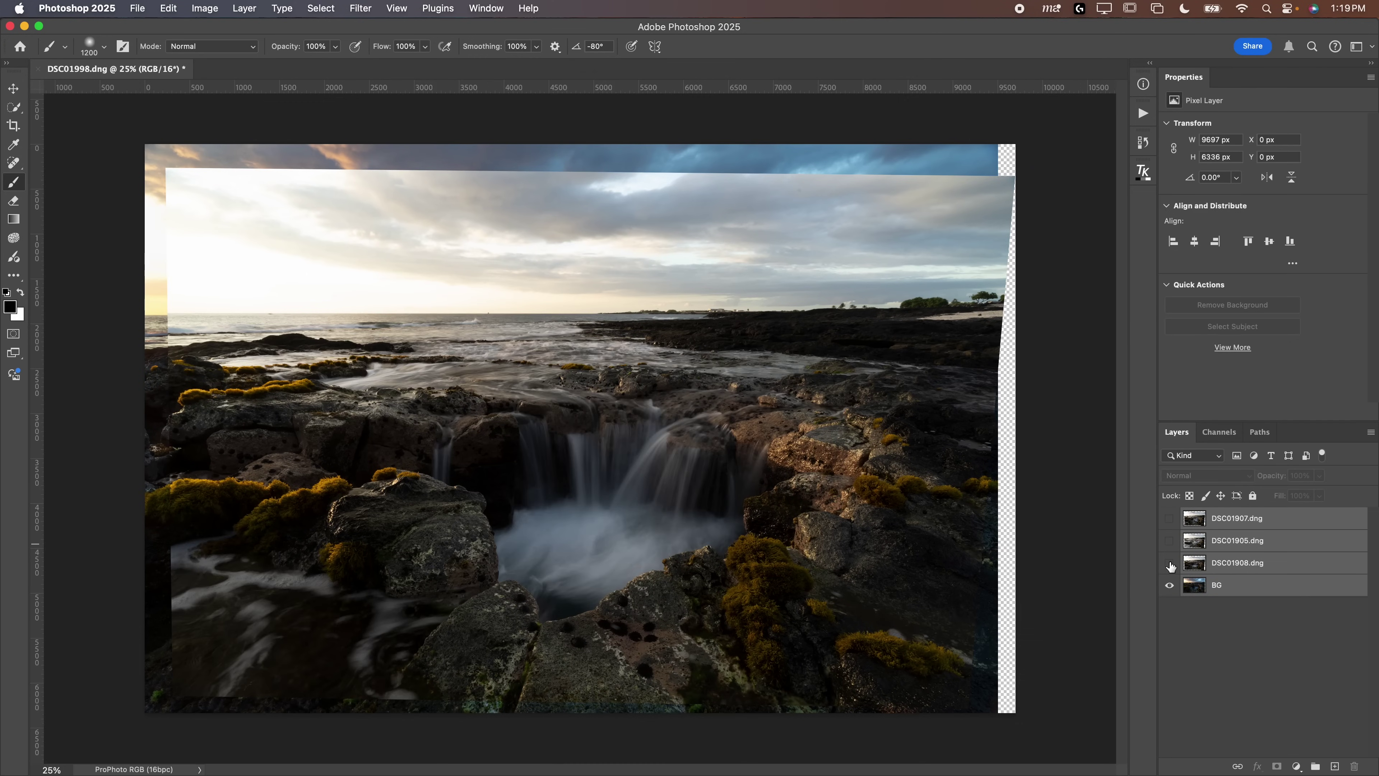
pyautogui.click(1170, 564)
pyautogui.click(1170, 563)
pyautogui.click(1169, 541)
pyautogui.click(1169, 542)
pyautogui.click(1169, 563)
pyautogui.click(1169, 564)
pyautogui.click(1169, 564)
pyautogui.click(1170, 563)
pyautogui.click(1169, 563)
pyautogui.click(1169, 564)
pyautogui.click(1169, 563)
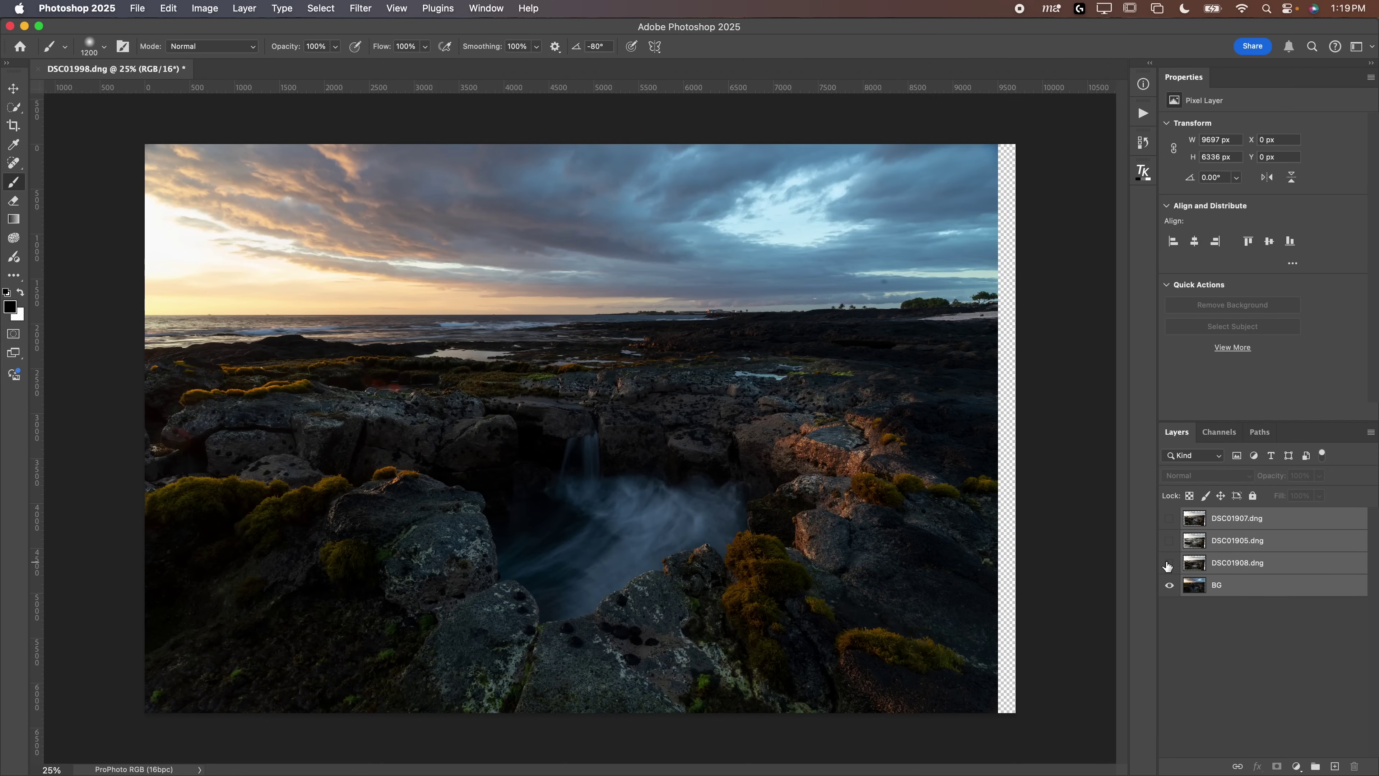
pyautogui.click(1169, 563)
# Zoom into the mossy rocks and toggle DSC01908 to check alignment there.
pyautogui.scroll(6, 760, 568)
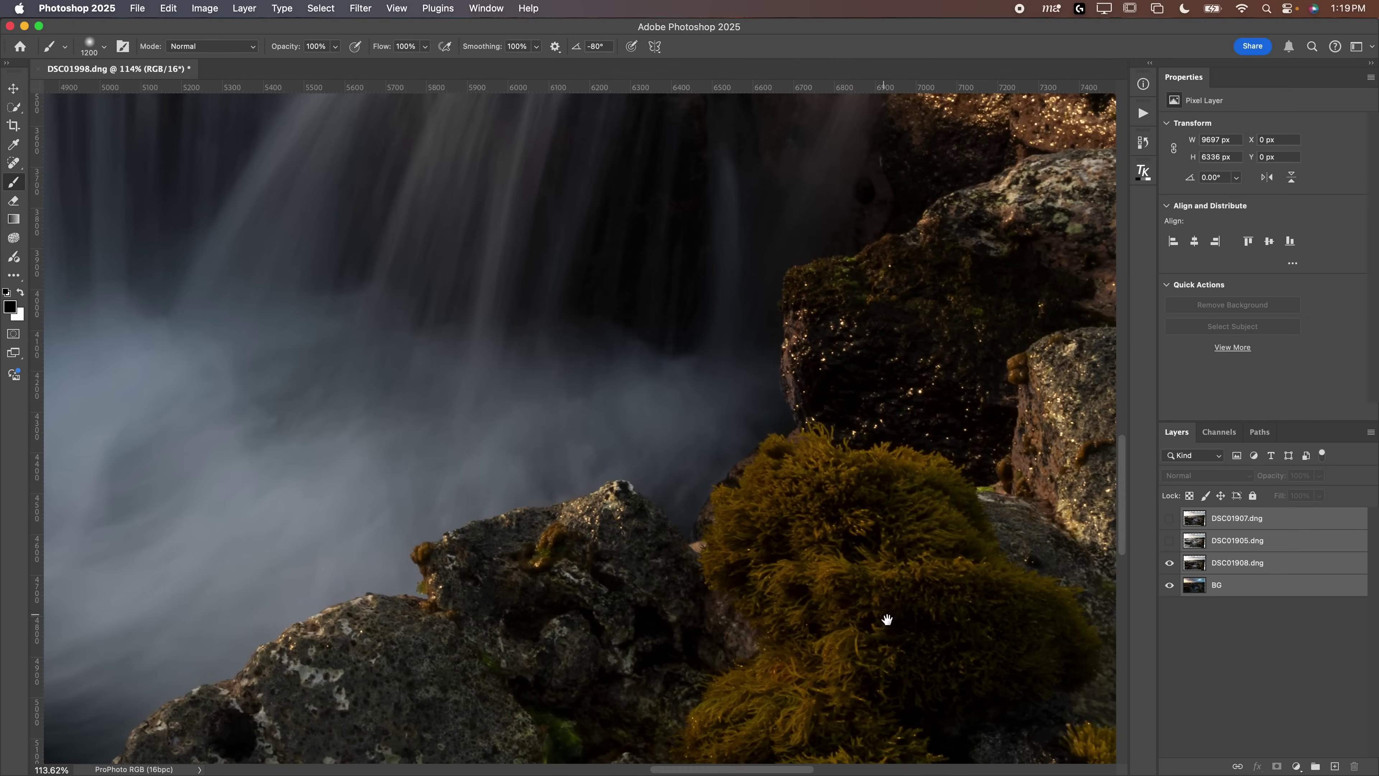
pyautogui.moveTo(883, 616); pyautogui.dragTo(750, 371)
pyautogui.click(1169, 563)
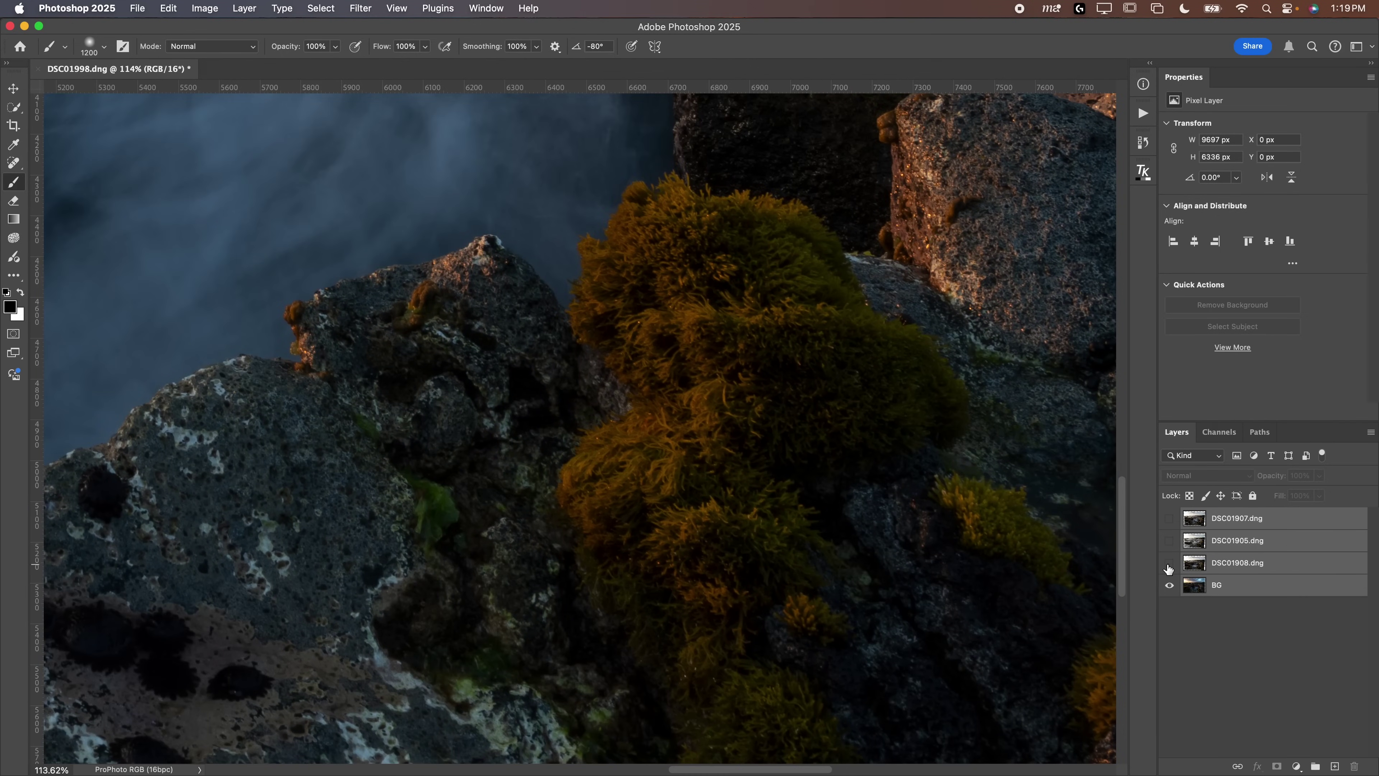
pyautogui.click(1169, 563)
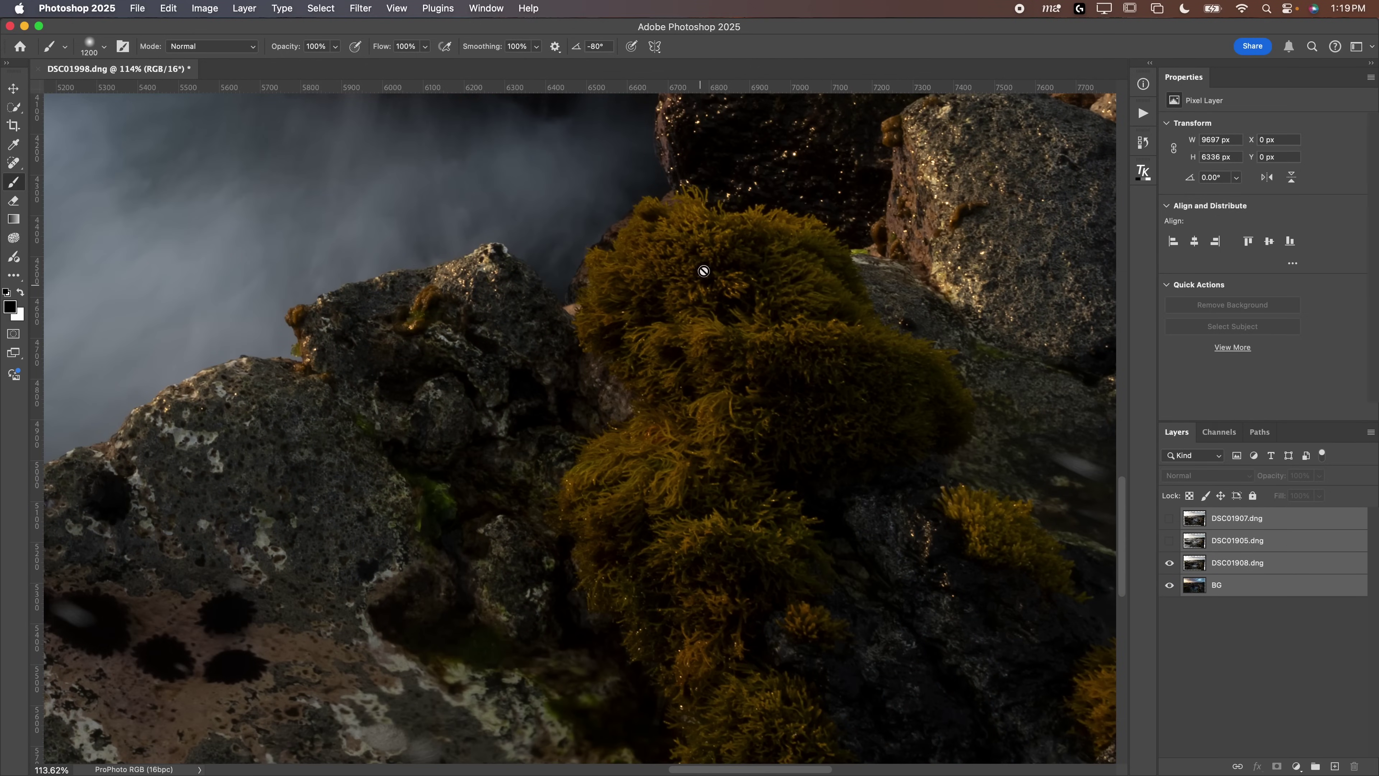
# Fit the image to screen, show all foreground exposures, and hide the BG layer.
pyautogui.press('super+0')
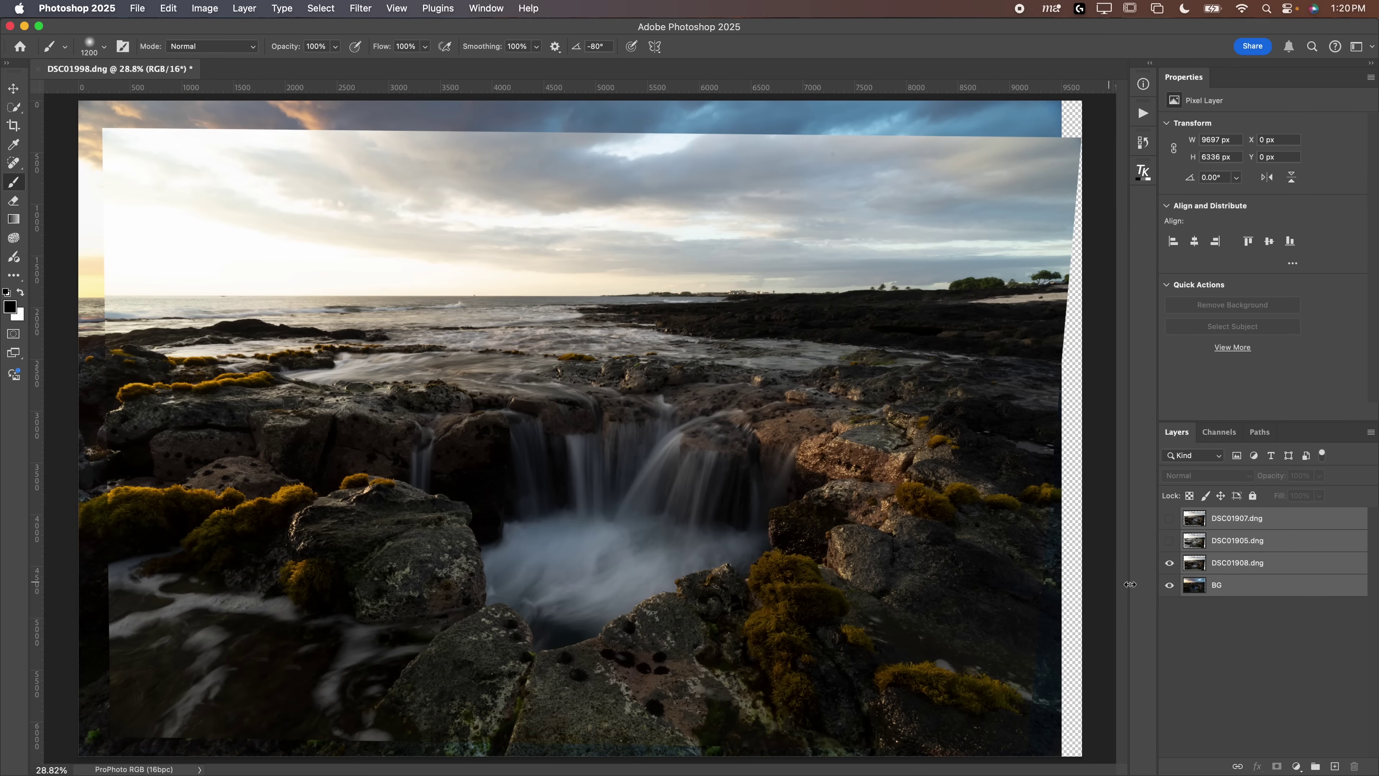
pyautogui.click(1171, 566)
pyautogui.click(1171, 566)
pyautogui.click(1169, 540)
pyautogui.click(1169, 518)
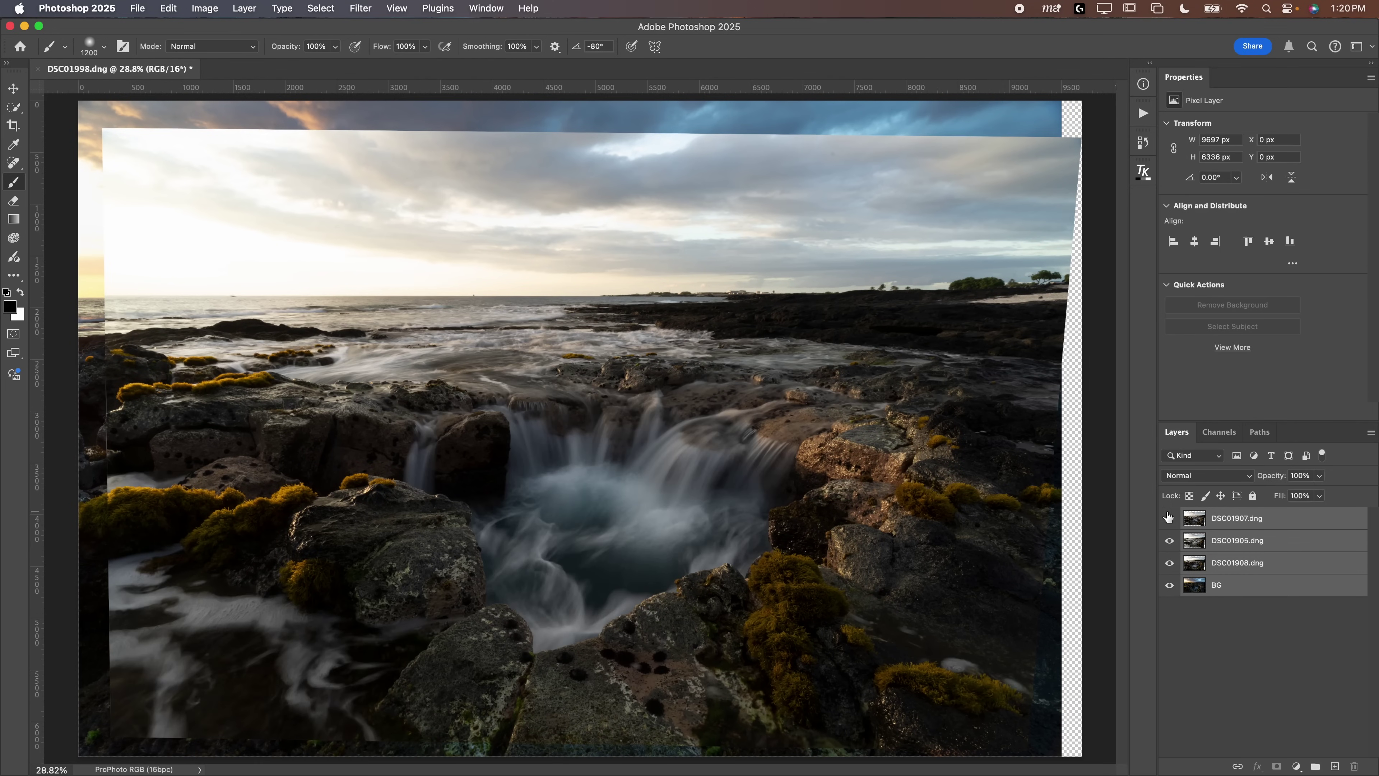
pyautogui.click(1170, 585)
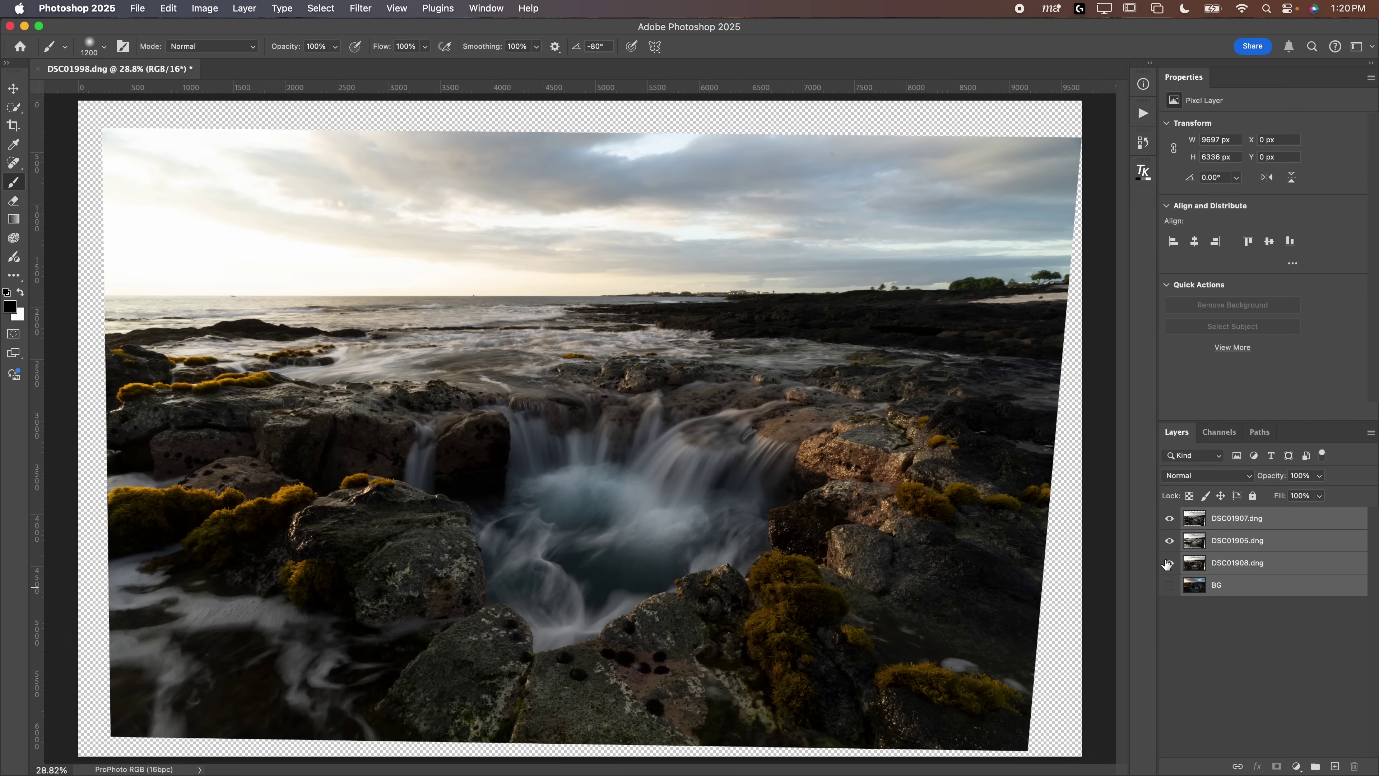
# Zoom out and toggle DSC01907 and DSC01905 to compare the foreground exposures.
pyautogui.press('super+minus')
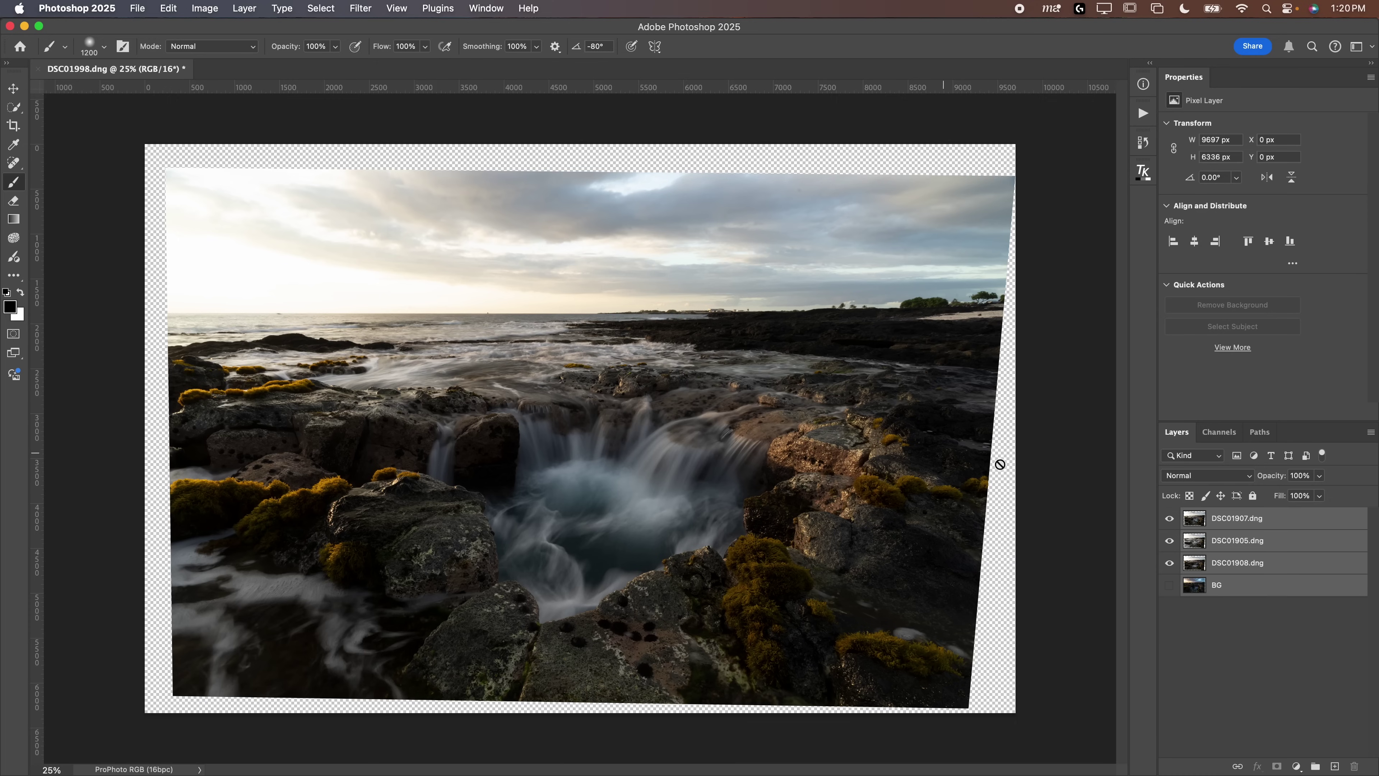
pyautogui.click(1167, 520)
pyautogui.click(1169, 541)
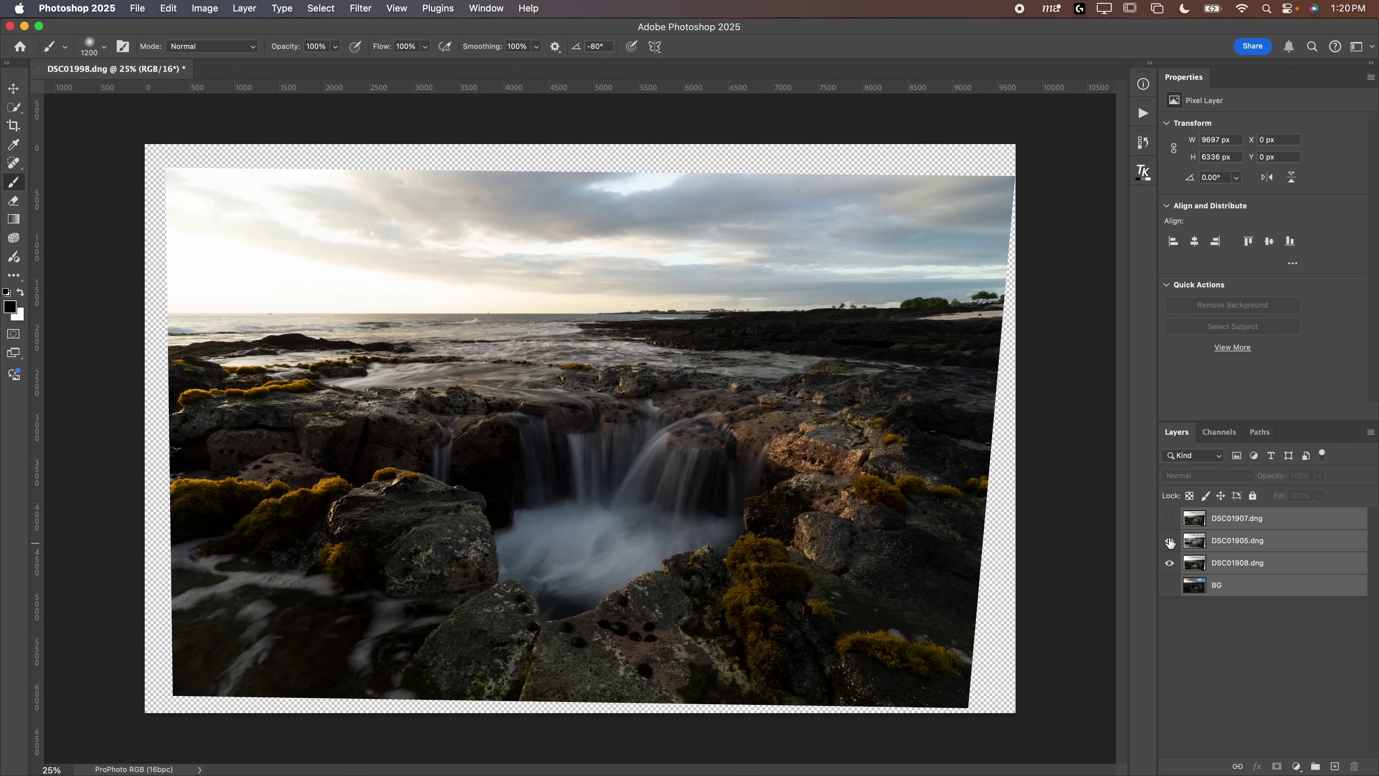
pyautogui.click(1169, 541)
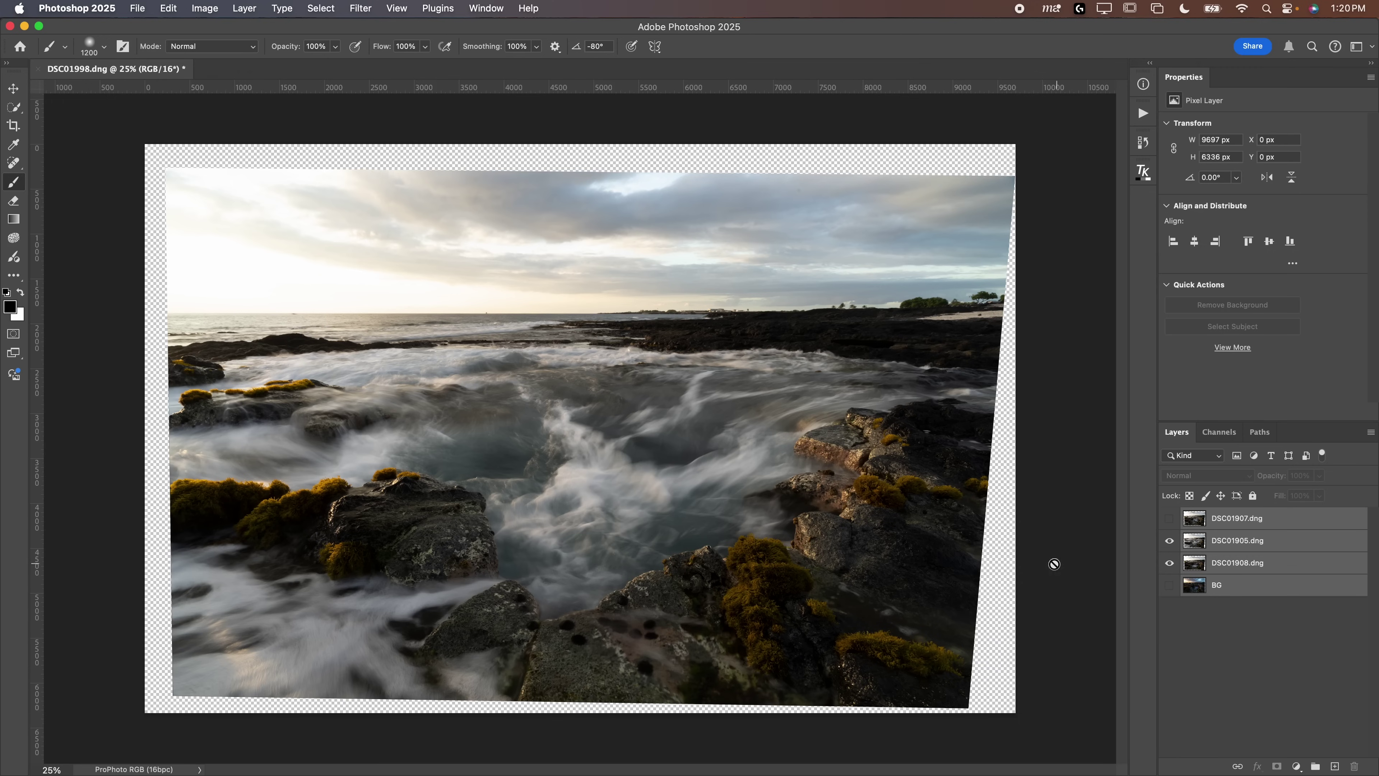
# Rename the DSC01905.dng layer to 'Bottom Left'.
pyautogui.click(1277, 549)
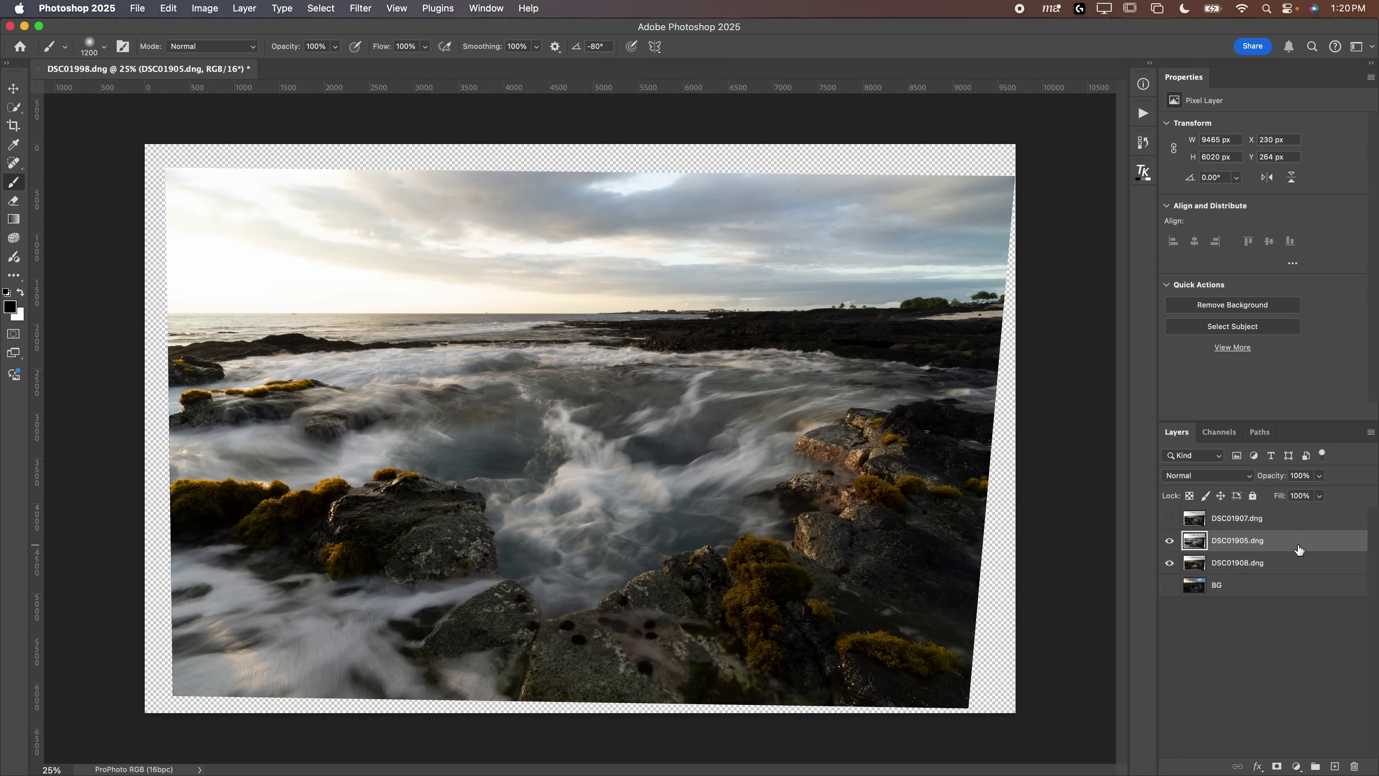
pyautogui.doubleClick(1249, 544)
pyautogui.write('Bottom Left')
pyautogui.press('Return')
# Compare DSC01907 with Bottom Left, then move Bottom Left to the top of the stack.
pyautogui.click(1170, 518)
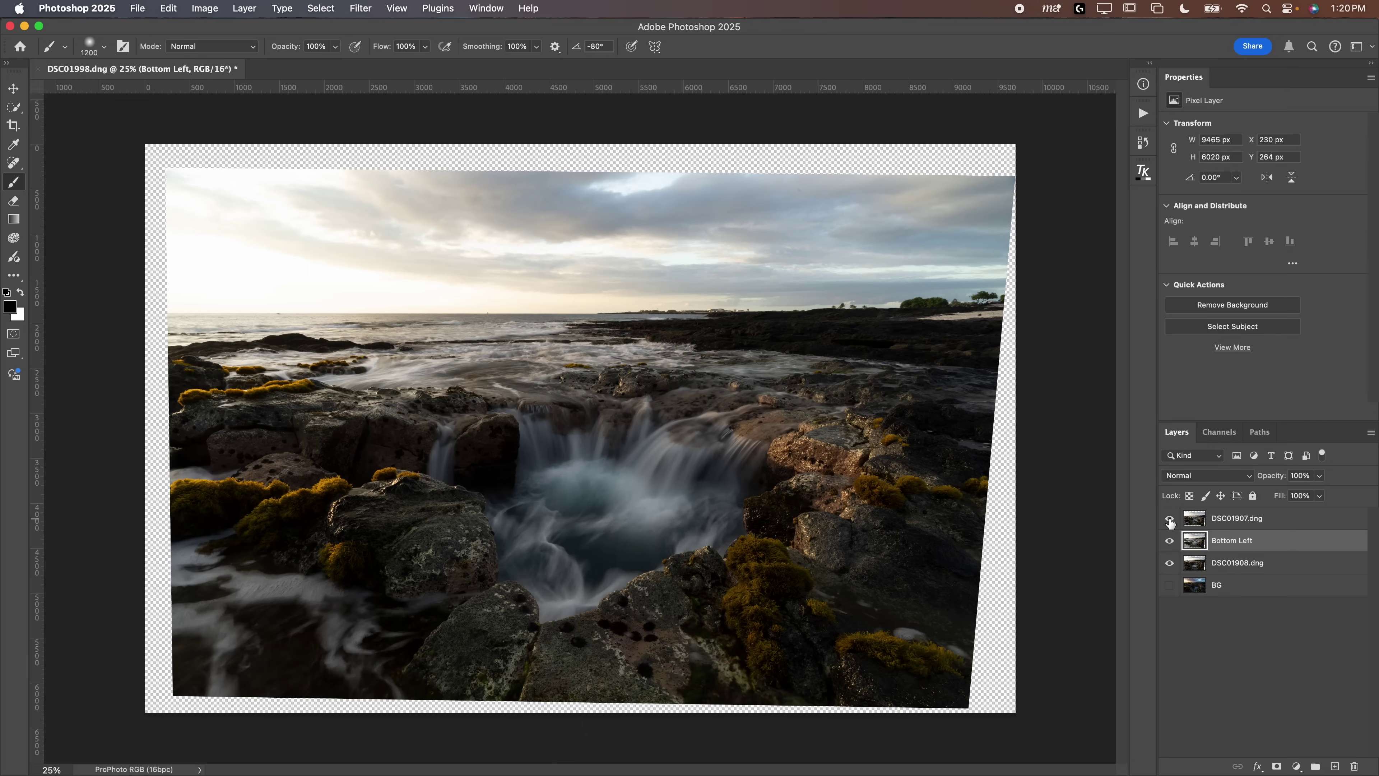
pyautogui.click(1169, 541)
pyautogui.click(1169, 520)
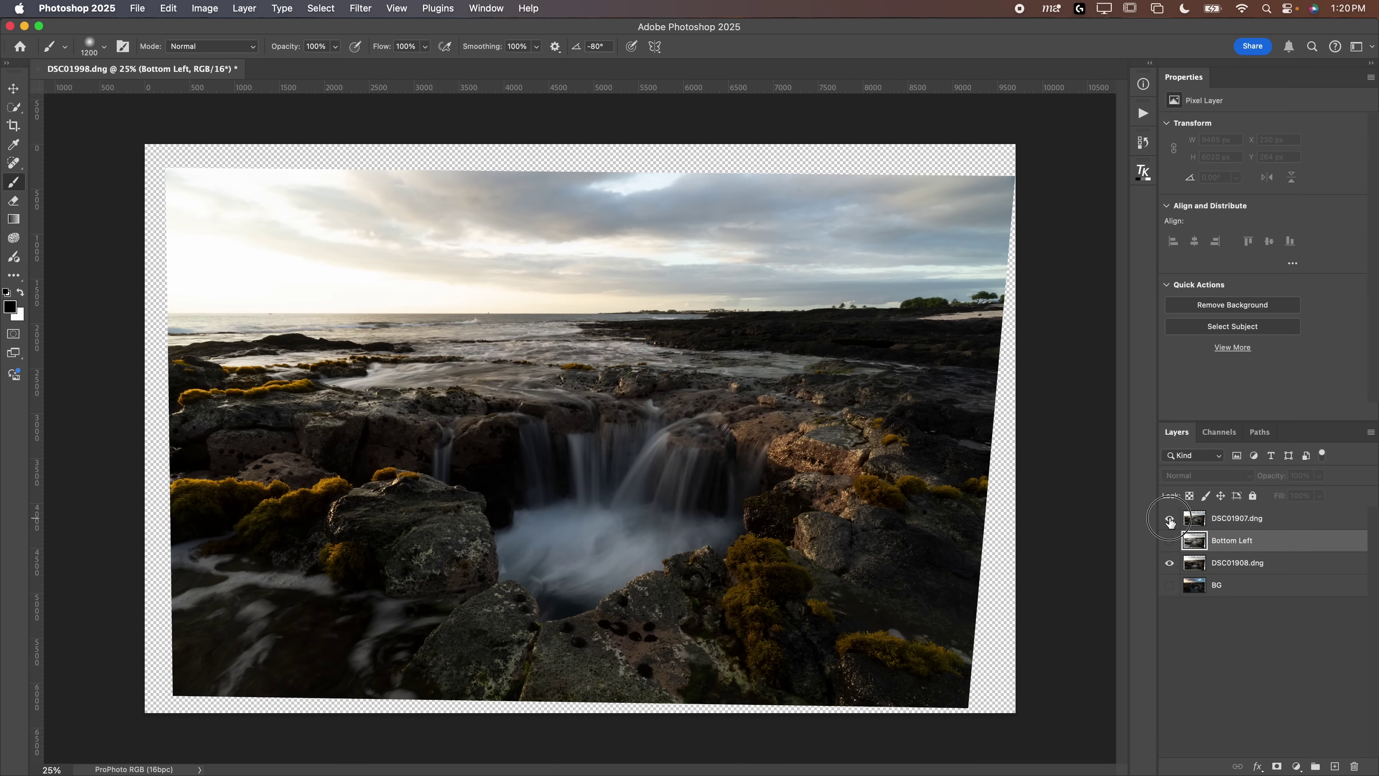
pyautogui.click(1169, 520)
pyautogui.click(1170, 520)
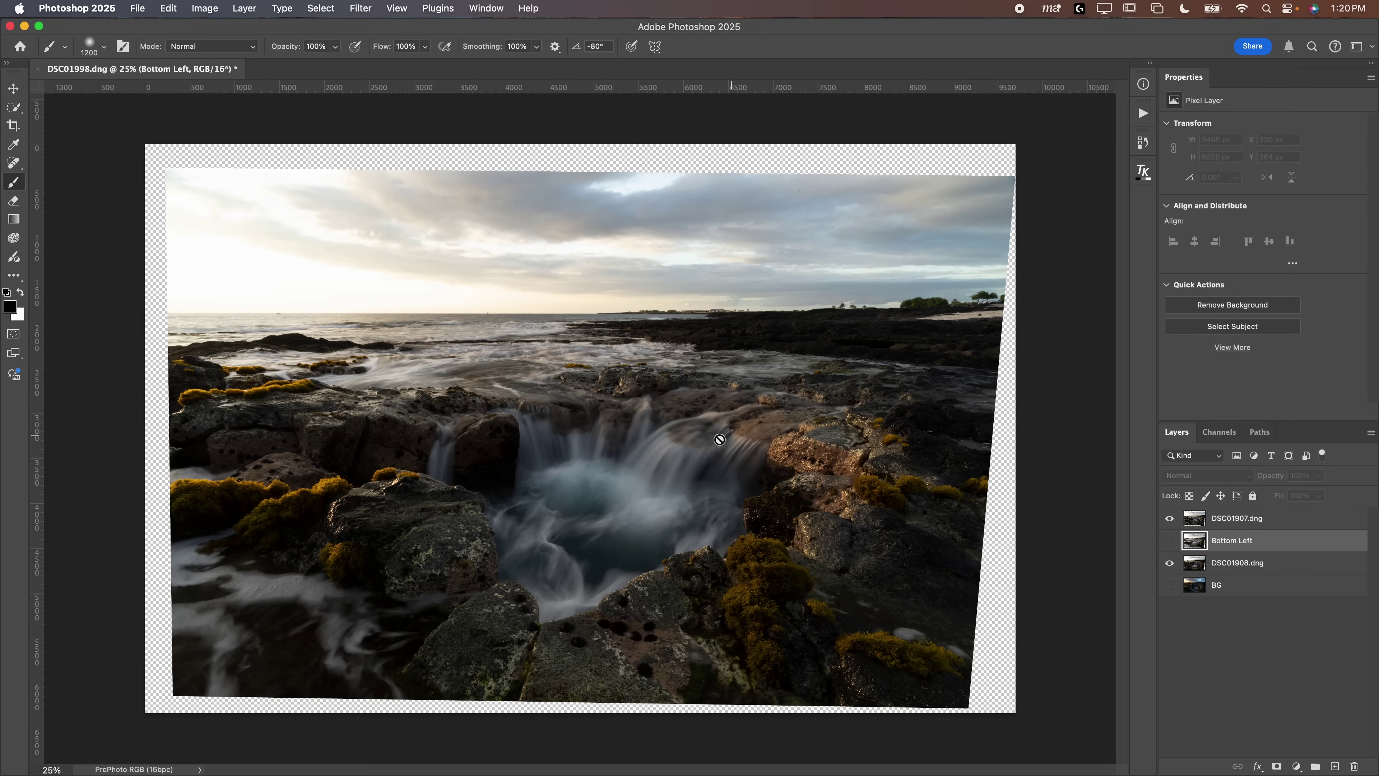
pyautogui.click(1169, 519)
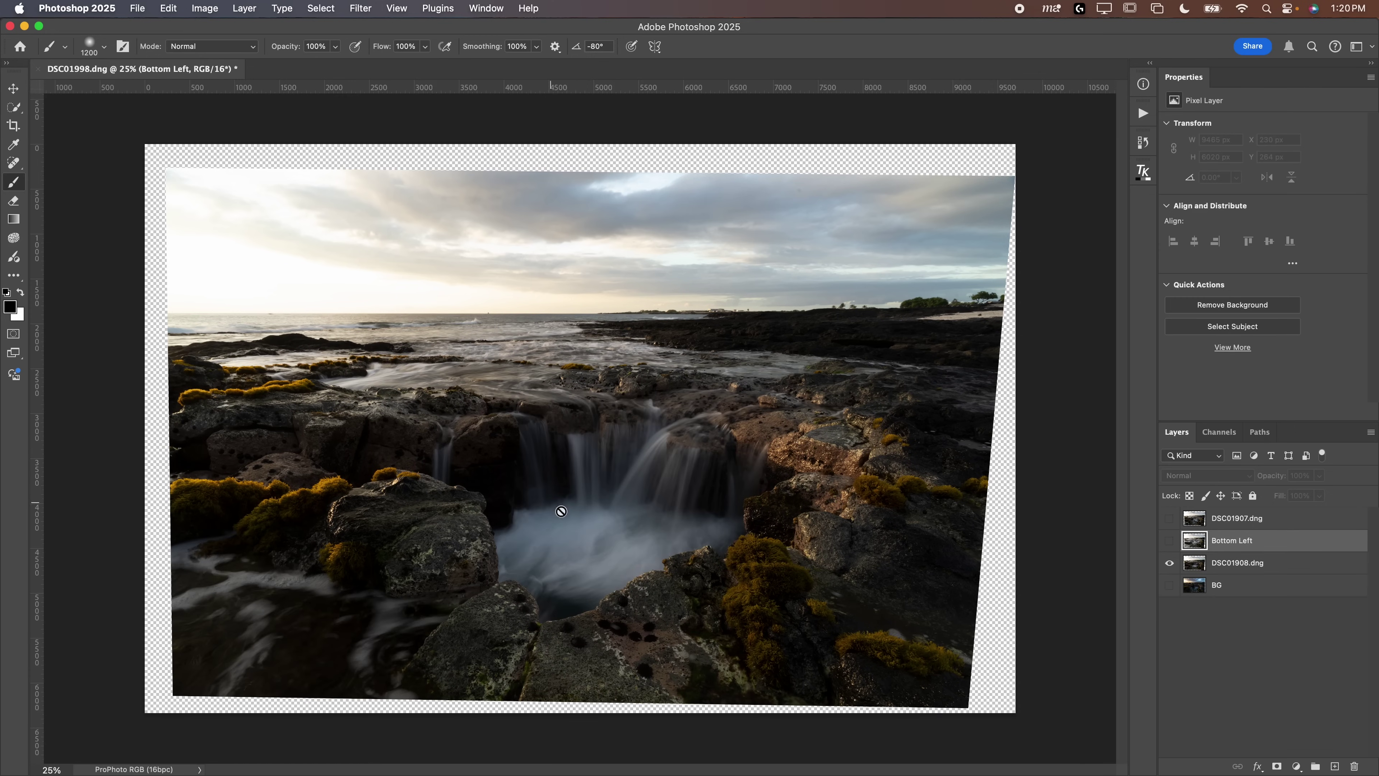
pyautogui.keyDown('alt'); pyautogui.click(1169, 562); pyautogui.keyUp('alt')
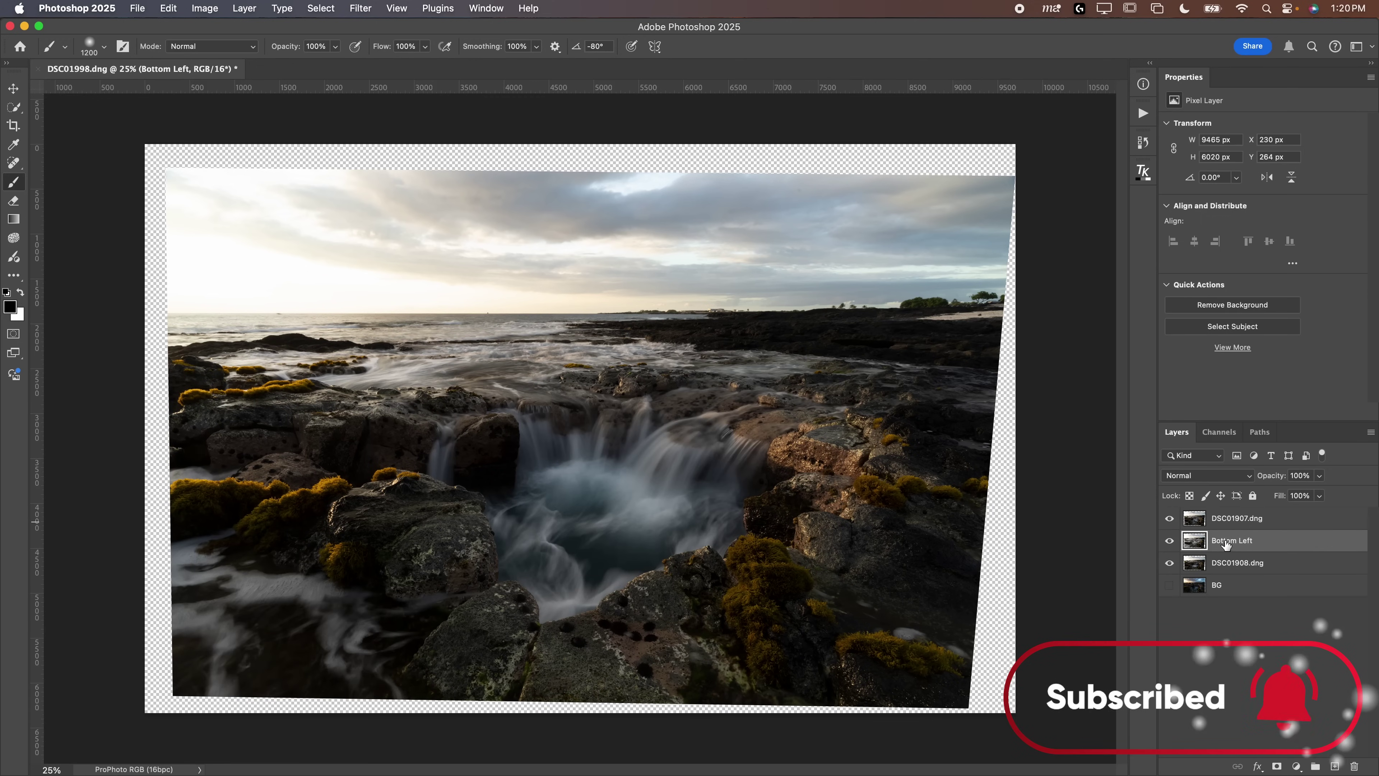
pyautogui.moveTo(1226, 543); pyautogui.dragTo(1225, 513)
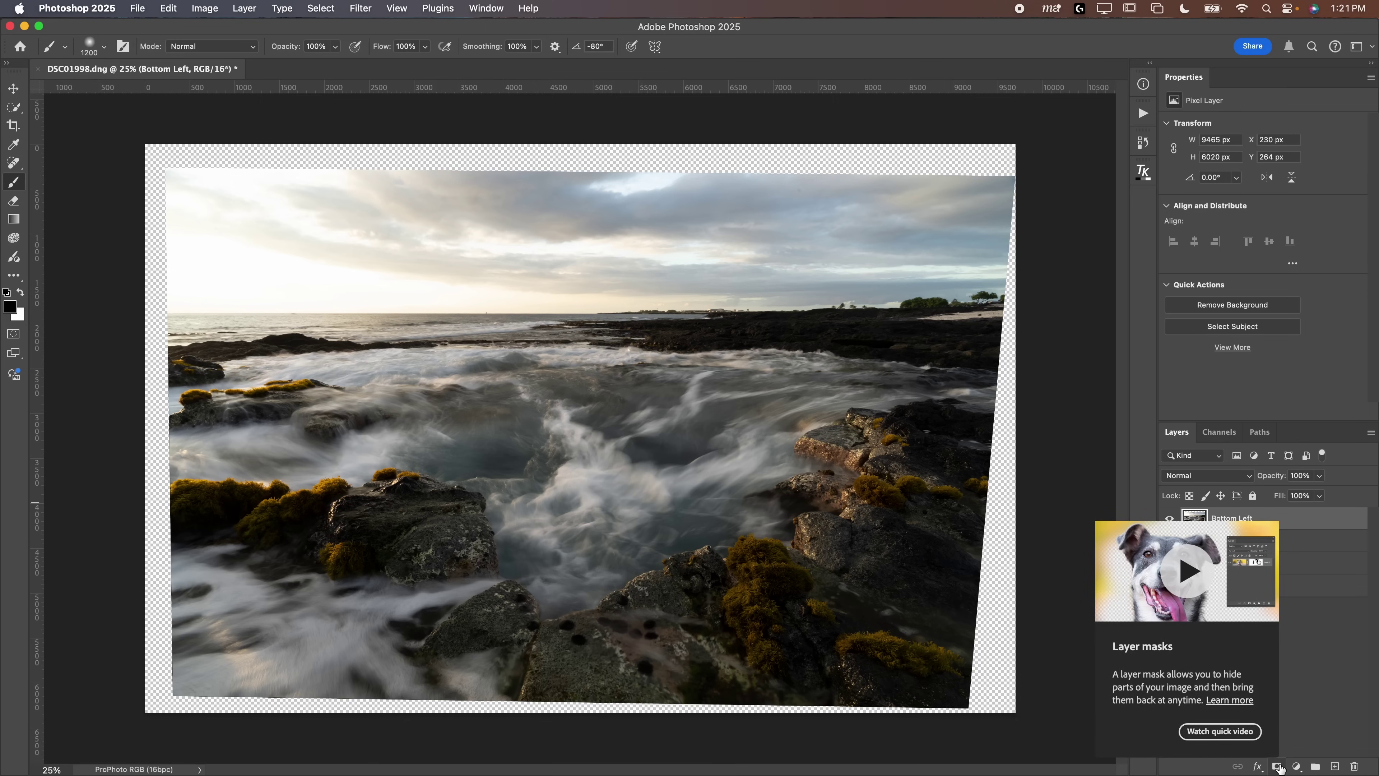
pyautogui.keyDown('alt'); pyautogui.click(1278, 766); pyautogui.keyUp('alt')
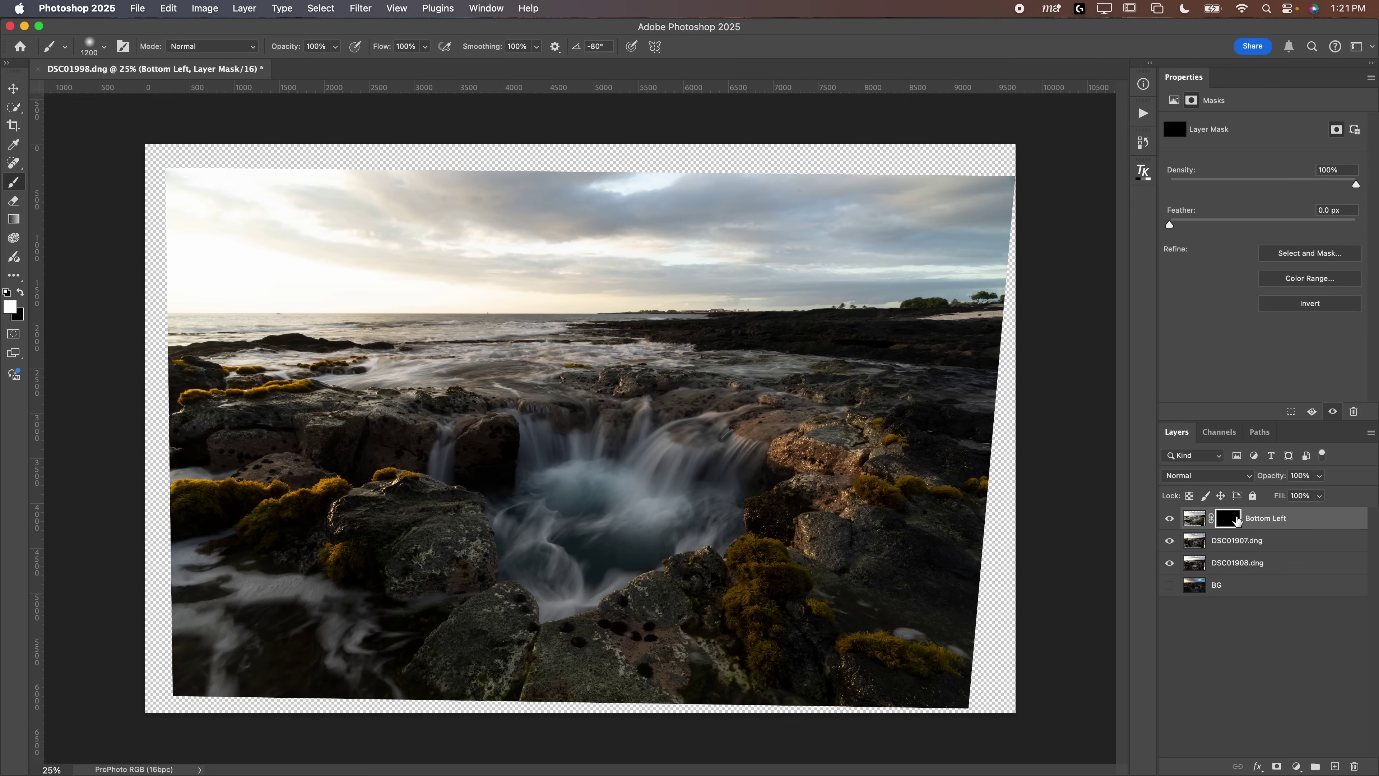
pyautogui.click(1169, 519)
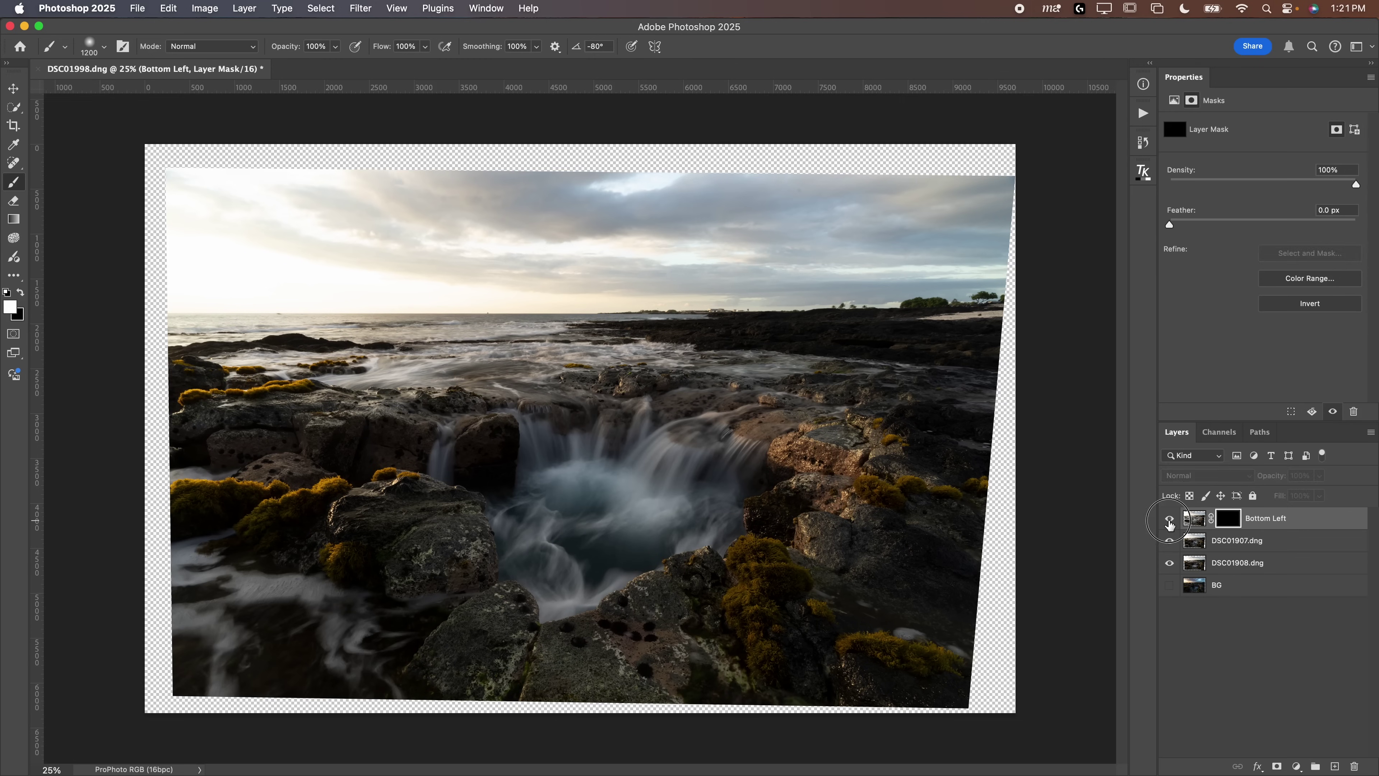
pyautogui.click(1169, 519)
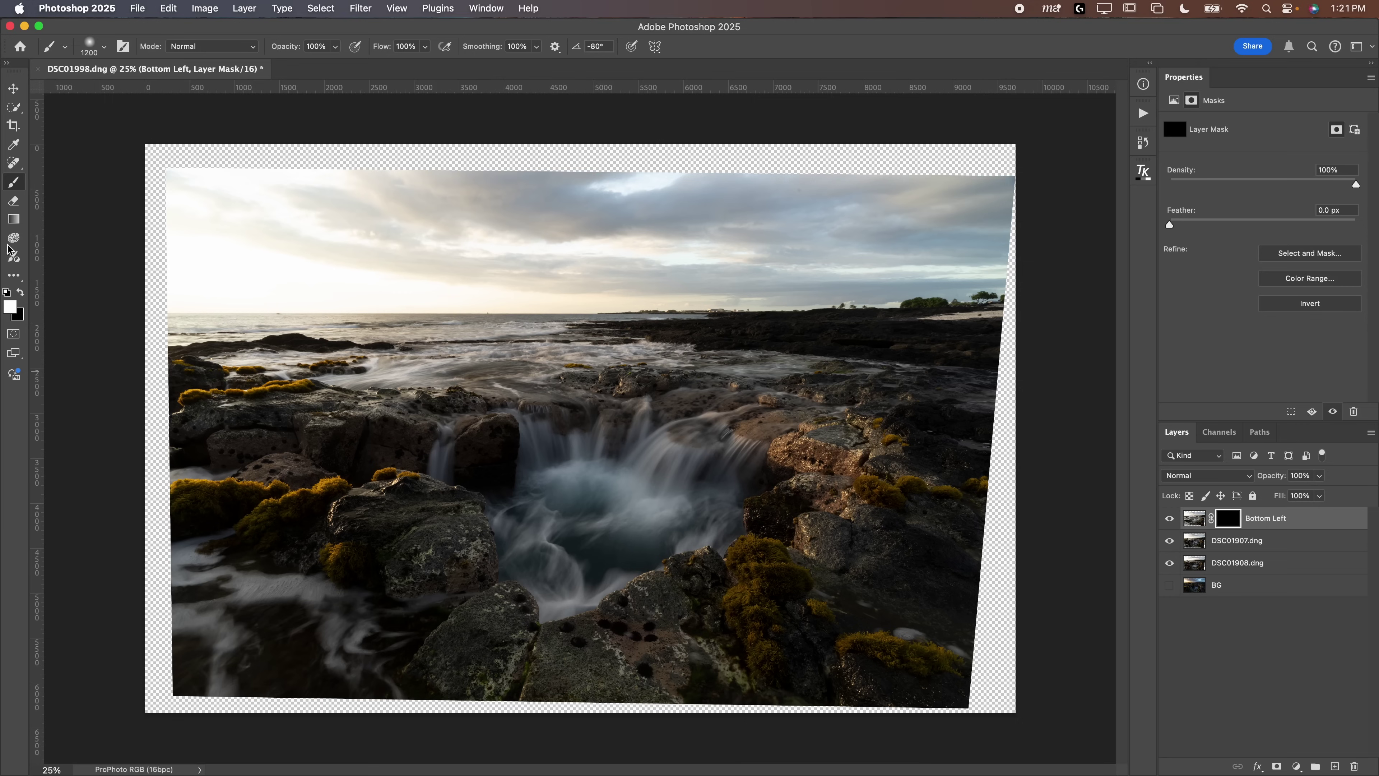
pyautogui.click(100, 52)
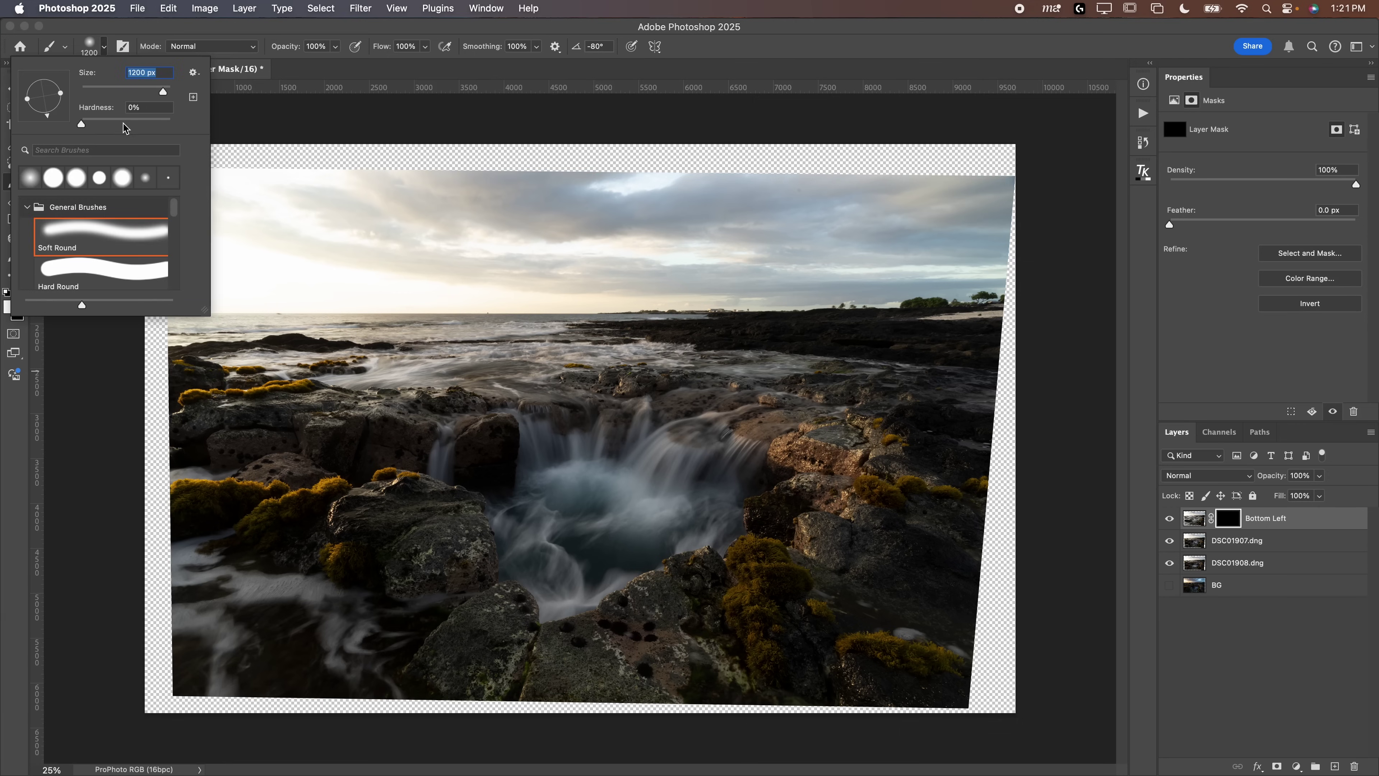
# Paint white on the Bottom Left mask to reveal misty water over the lower-left rocks.
pyautogui.click(100, 52)
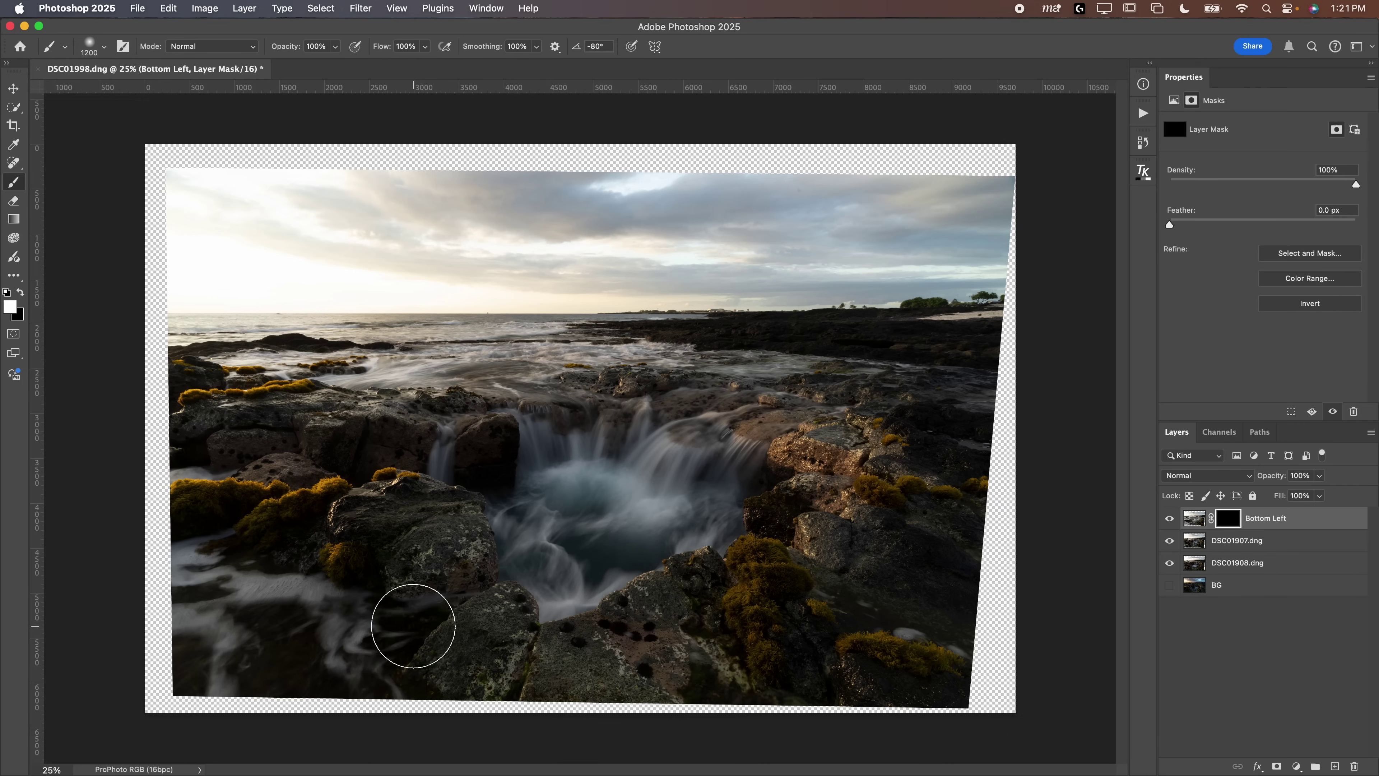
pyautogui.press(']')
pyautogui.press(']')
pyautogui.press(']')
pyautogui.press(']')
pyautogui.press(']')
pyautogui.press(']')
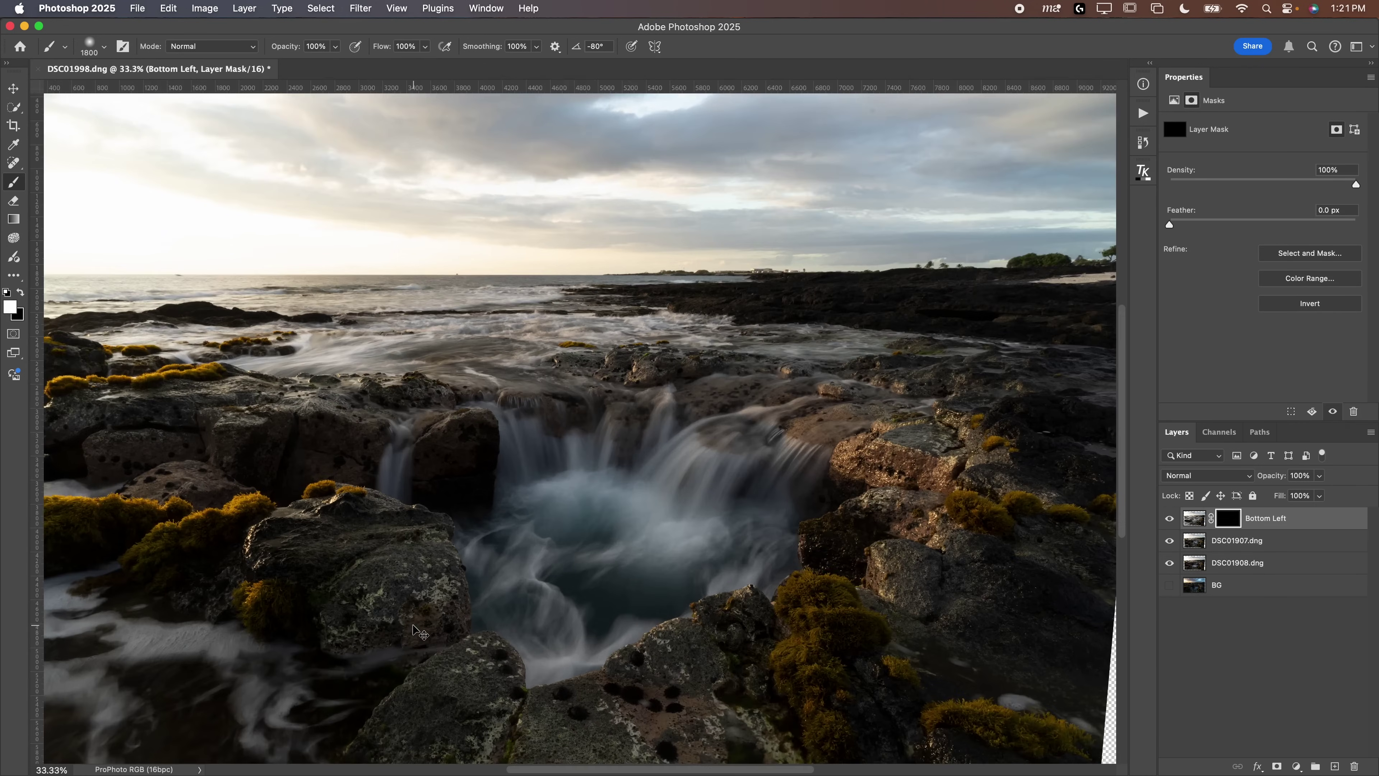
pyautogui.scroll(3, 418, 632)
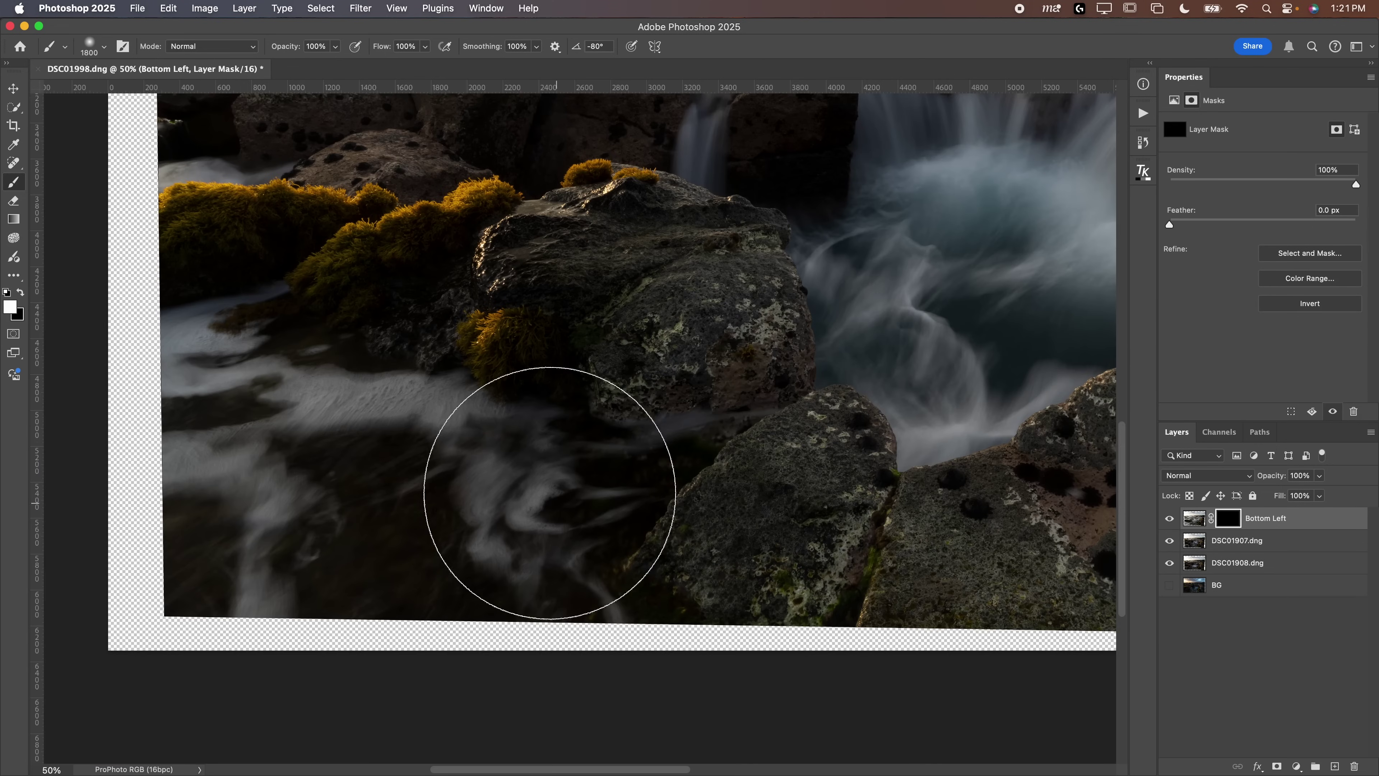
pyautogui.moveTo(544, 492)
pyautogui.mouseDown()
pyautogui.moveTo(693, 487)
pyautogui.moveTo(601, 489)
pyautogui.moveTo(615, 547)
pyautogui.moveTo(247, 507)
pyautogui.moveTo(184, 524)
pyautogui.moveTo(234, 430)
pyautogui.mouseUp()
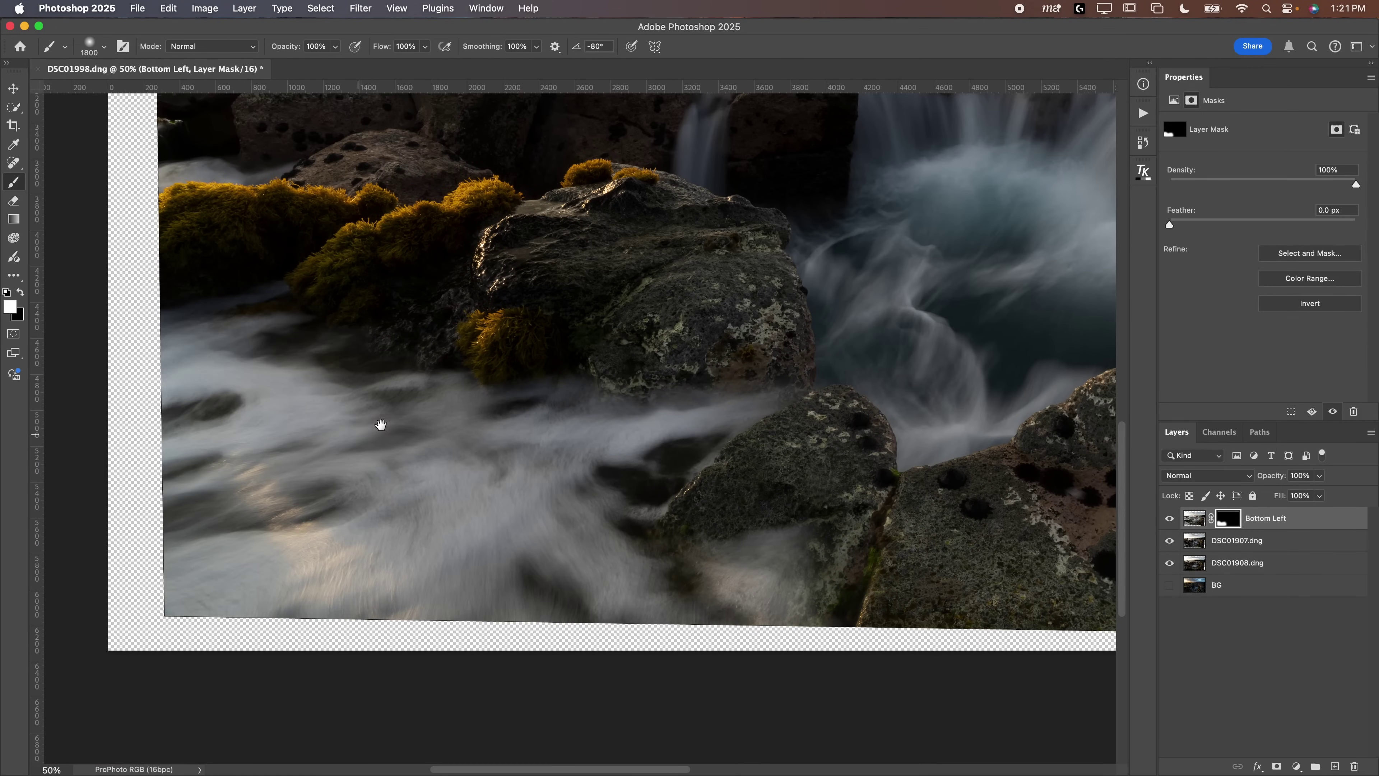
pyautogui.moveTo(381, 425); pyautogui.dragTo(449, 638)
pyautogui.moveTo(231, 554)
pyautogui.mouseDown()
pyautogui.moveTo(268, 493)
pyautogui.moveTo(312, 520)
pyautogui.moveTo(298, 385)
pyautogui.moveTo(391, 432)
pyautogui.moveTo(501, 416)
pyautogui.moveTo(576, 375)
pyautogui.mouseUp()
pyautogui.press('[')
pyautogui.press('[')
pyautogui.press('[')
pyautogui.press('[')
pyautogui.press('[')
pyautogui.press('[')
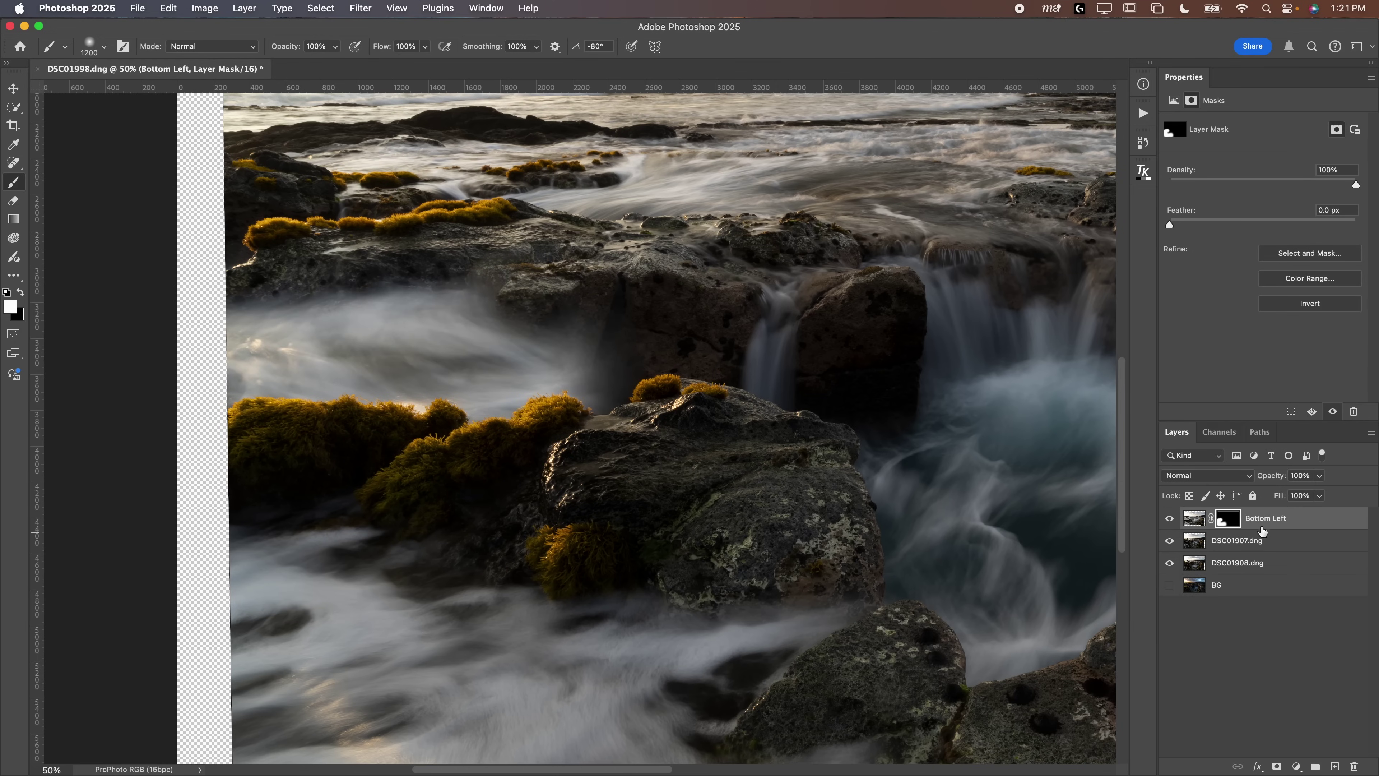
# Turn the Bottom Left mask off and on to compare the result.
pyautogui.keyDown('shift'); pyautogui.click(1231, 522); pyautogui.keyUp('shift')
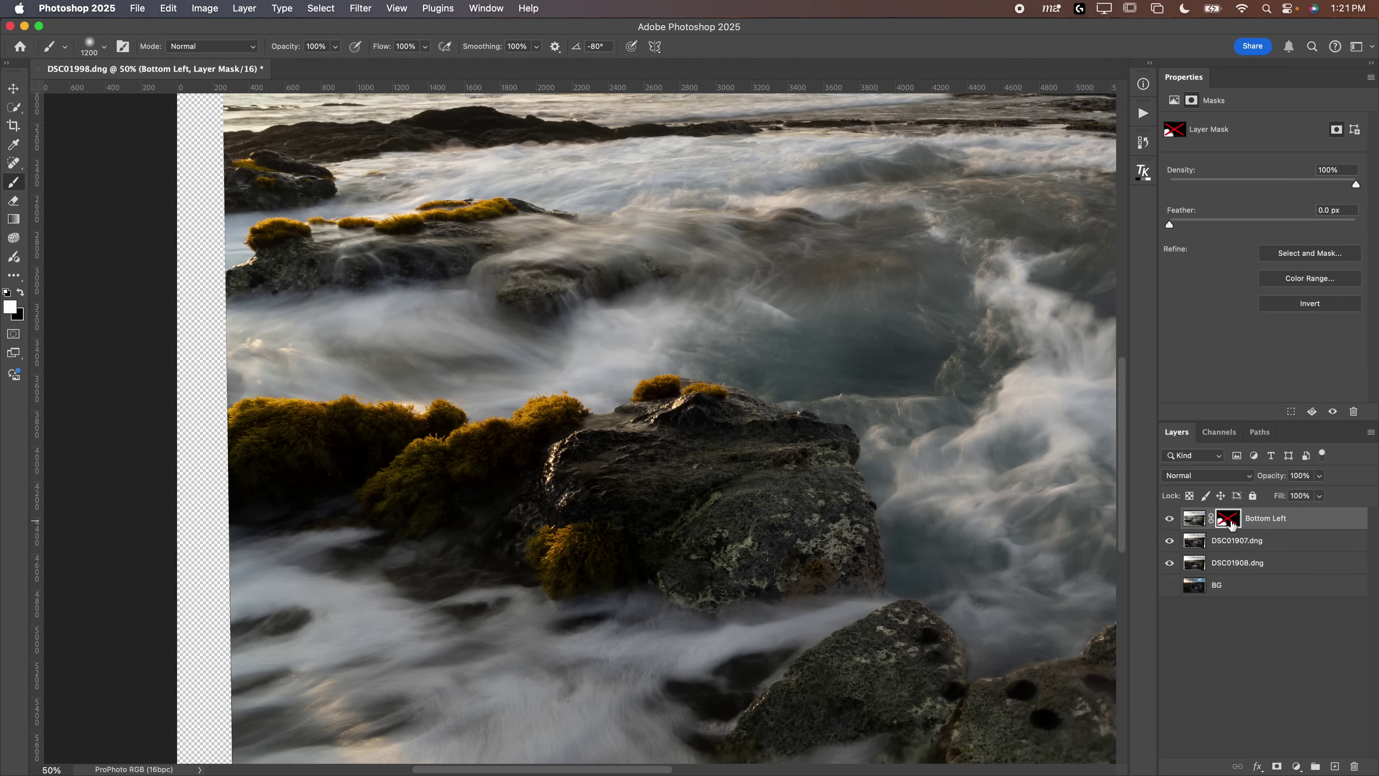
pyautogui.keyDown('shift'); pyautogui.click(1230, 521); pyautogui.keyUp('shift')
pyautogui.keyDown('shift'); pyautogui.click(1231, 522); pyautogui.keyUp('shift')
pyautogui.keyDown('shift'); pyautogui.click(1230, 521); pyautogui.keyUp('shift')
# Paint black on the mask to hide mist left of the moss, undoing a stray reveal.
pyautogui.press('x')
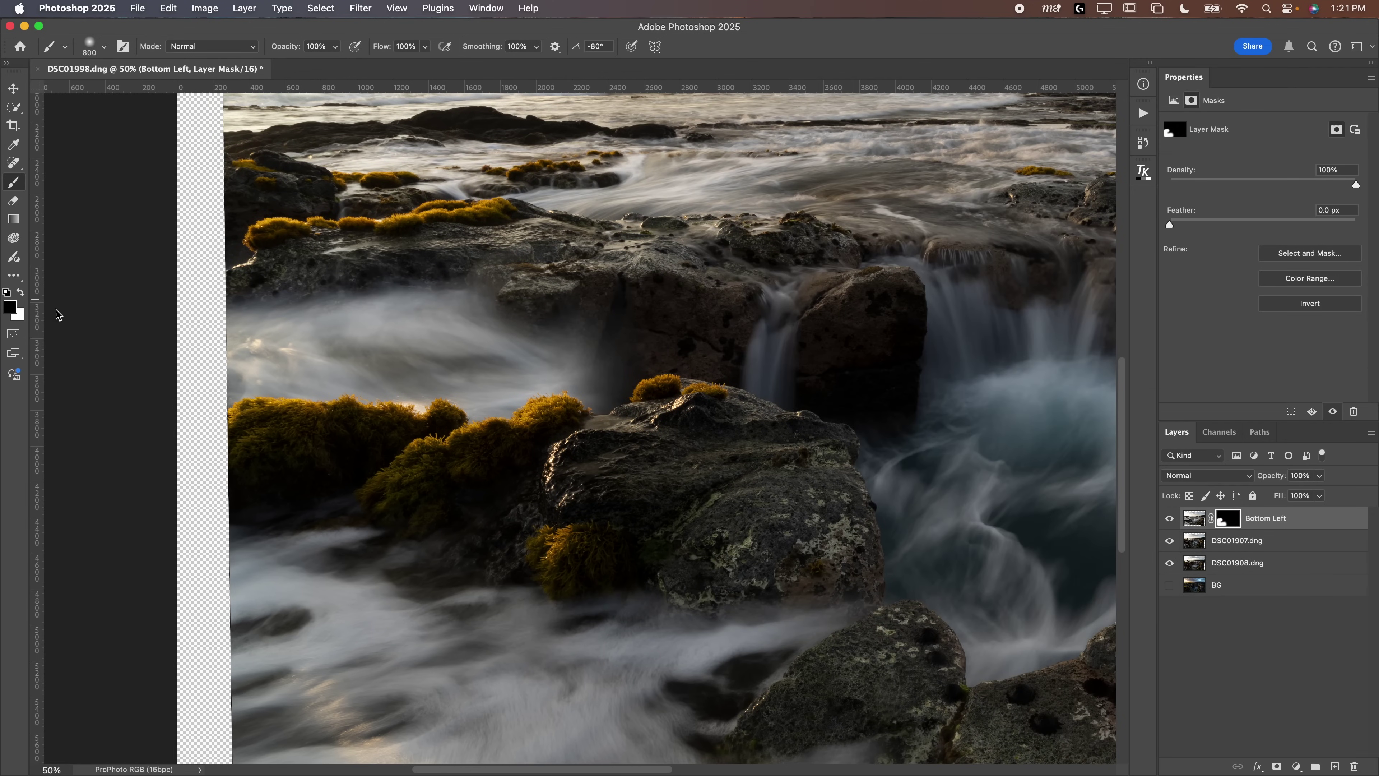
pyautogui.moveTo(612, 397)
pyautogui.mouseDown()
pyautogui.moveTo(423, 351)
pyautogui.moveTo(272, 339)
pyautogui.moveTo(184, 354)
pyautogui.moveTo(440, 306)
pyautogui.moveTo(551, 358)
pyautogui.mouseUp()
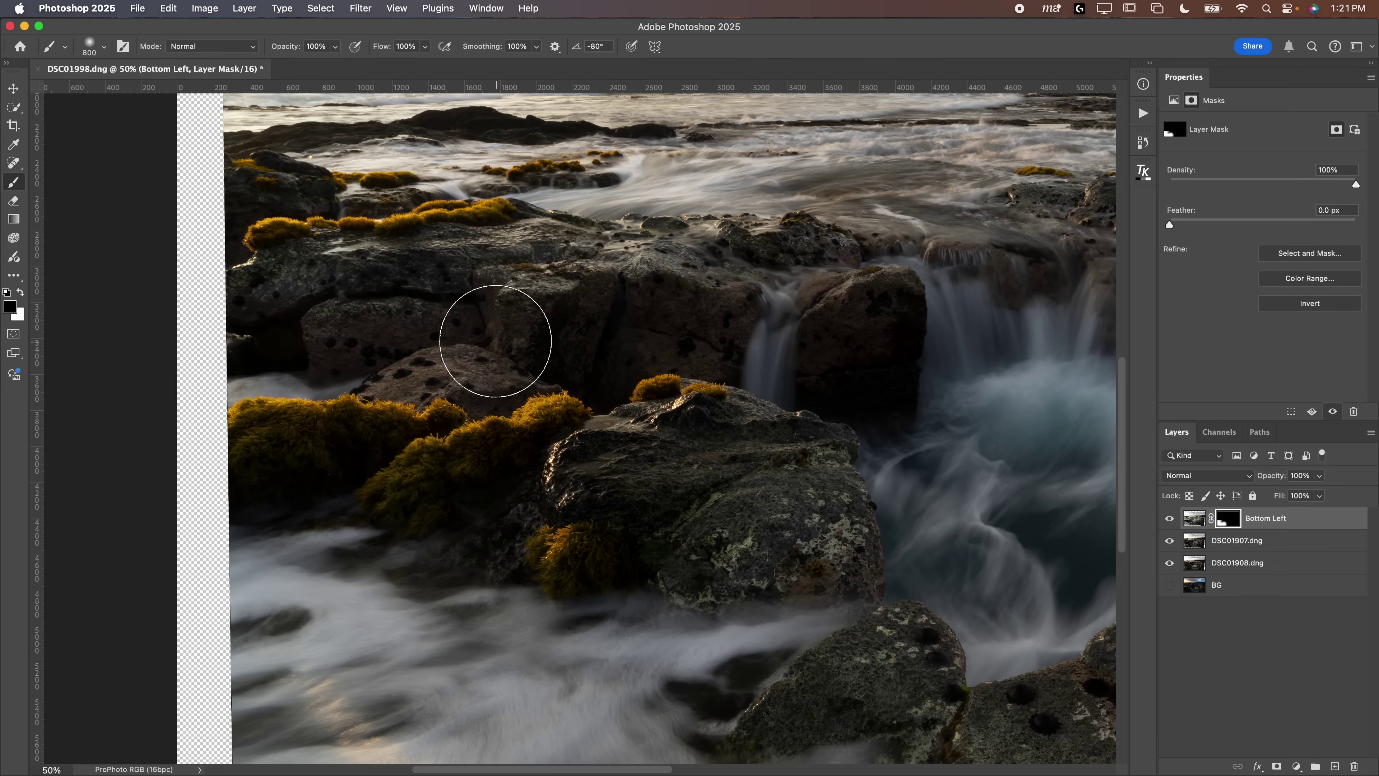
pyautogui.press('x')
pyautogui.press(']')
pyautogui.press(']')
pyautogui.press(']')
pyautogui.press(']')
pyautogui.press(']')
pyautogui.press(']')
pyautogui.moveTo(370, 421)
pyautogui.mouseDown()
pyautogui.moveTo(293, 432)
pyautogui.moveTo(487, 422)
pyautogui.moveTo(488, 435)
pyautogui.mouseUp()
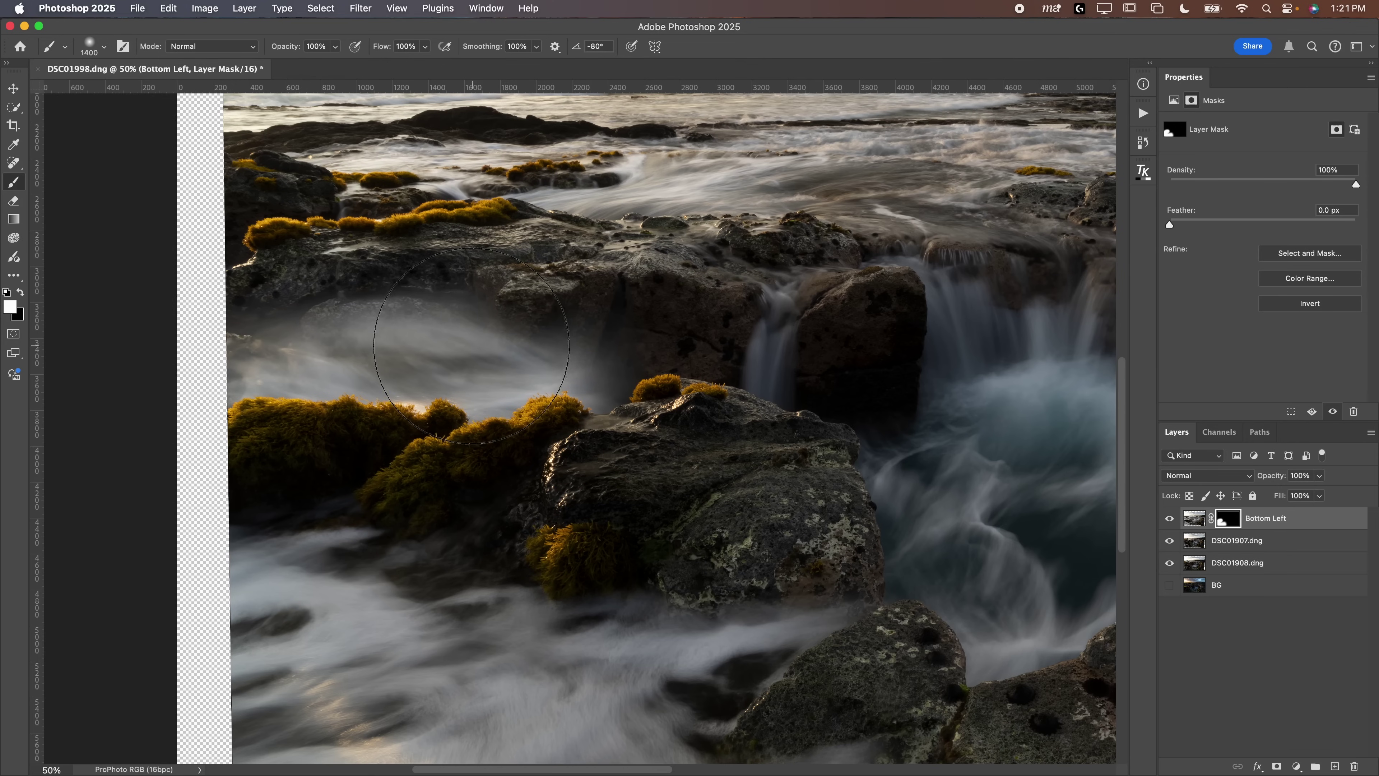
pyautogui.press('super+z')
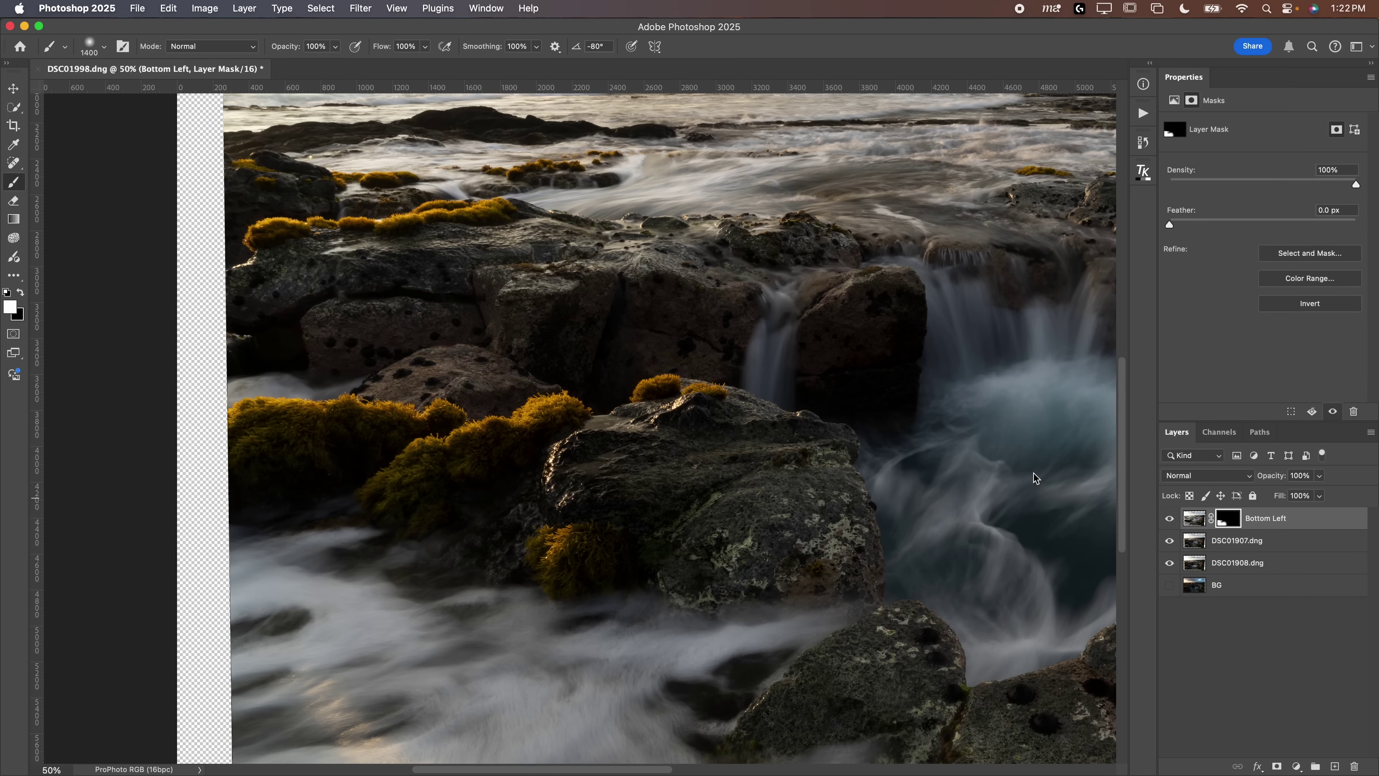
# Refine the mask along the narrow stream and lower rock edge, undoing the rock overpaint.
pyautogui.scroll(-10, 499, 235)
pyautogui.hscroll(8, 499, 234)
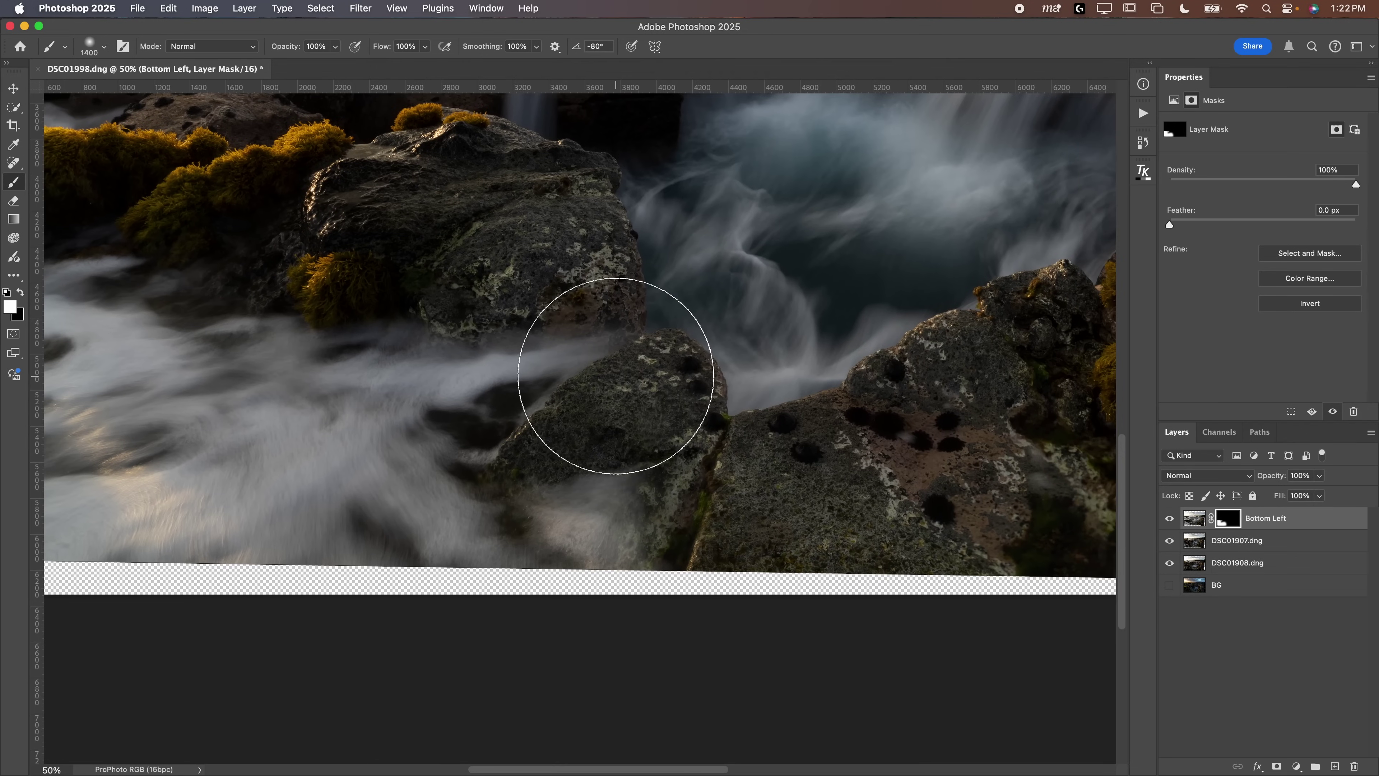
pyautogui.press('[')
pyautogui.press('[')
pyautogui.press('[')
pyautogui.press('[')
pyautogui.press('[')
pyautogui.press('[')
pyautogui.press('[')
pyautogui.press('[')
pyautogui.press('[')
pyautogui.press('[')
pyautogui.press('[')
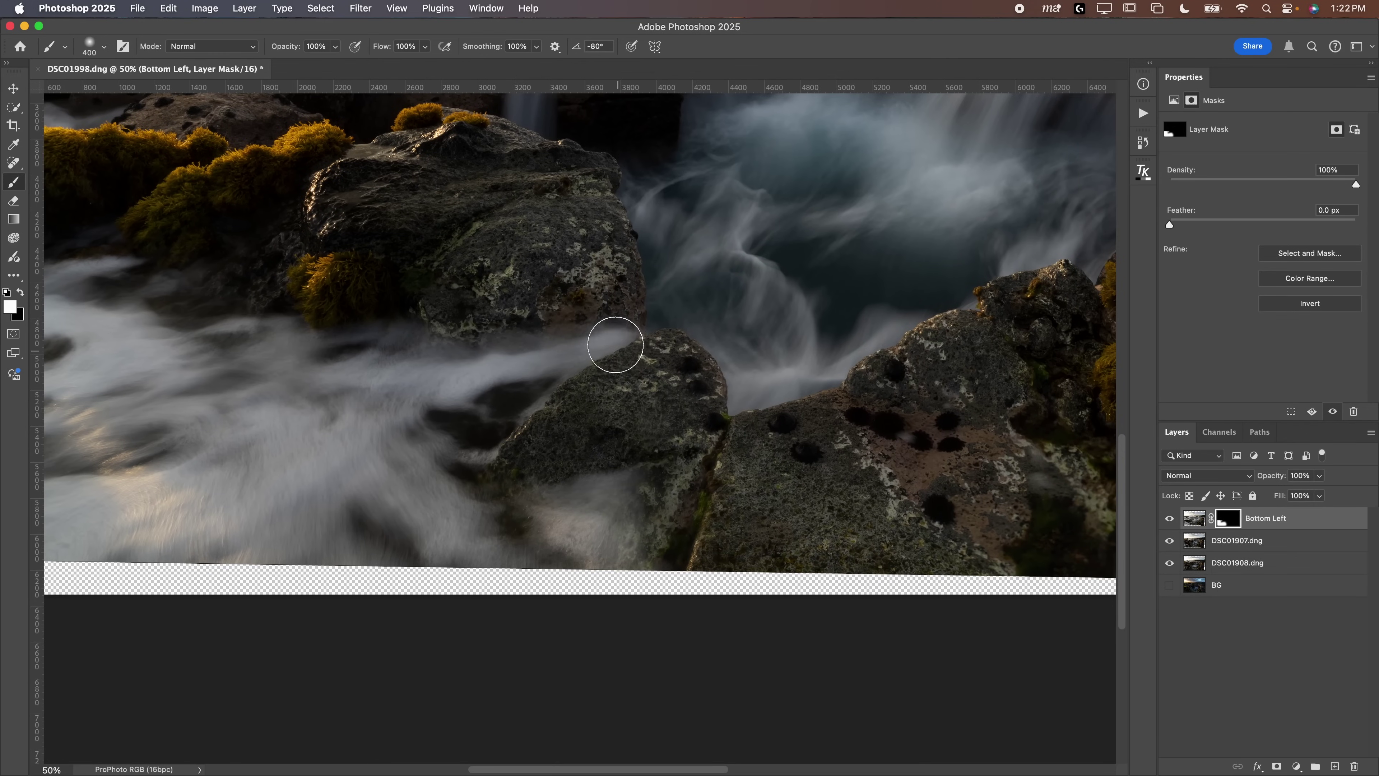
pyautogui.moveTo(590, 340); pyautogui.dragTo(521, 388)
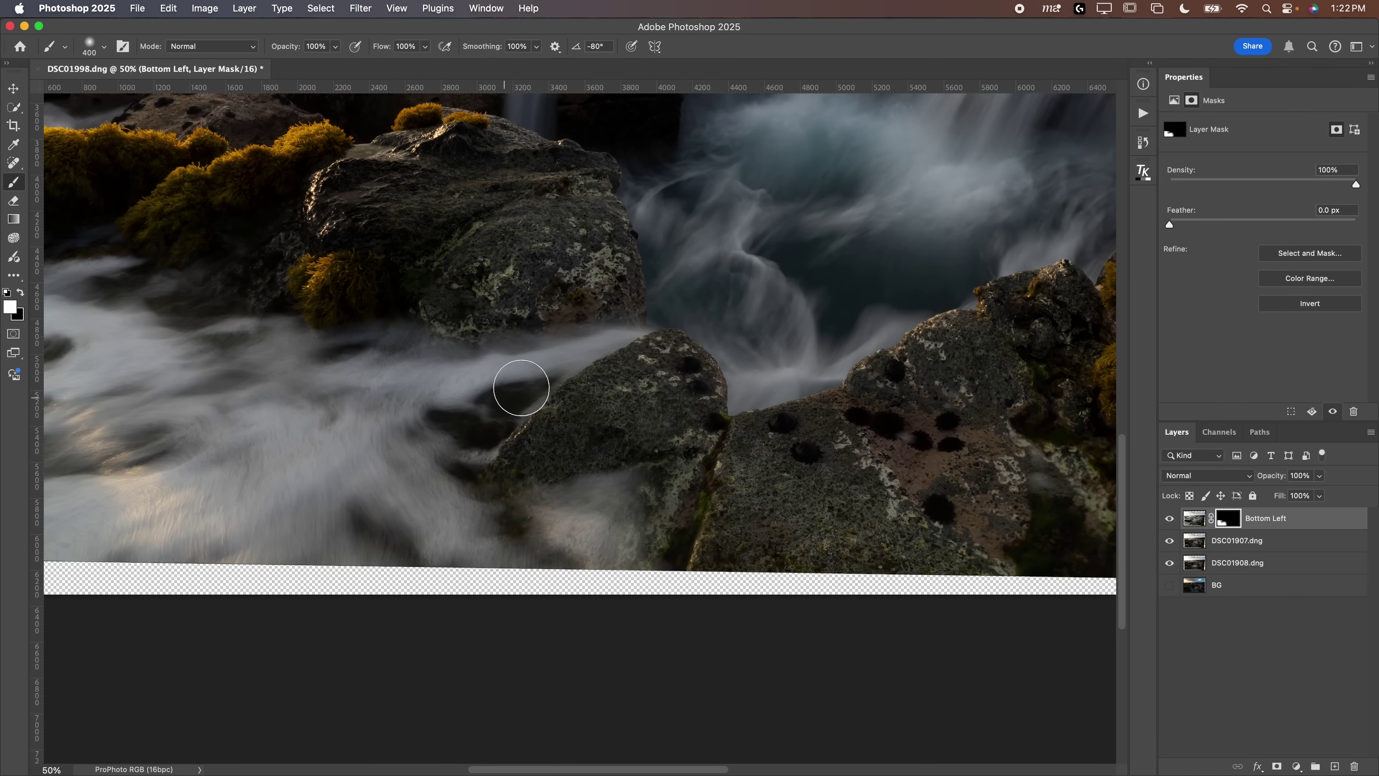
pyautogui.press(']')
pyautogui.moveTo(538, 450)
pyautogui.mouseDown()
pyautogui.moveTo(552, 523)
pyautogui.moveTo(638, 543)
pyautogui.moveTo(670, 523)
pyautogui.moveTo(725, 533)
pyautogui.moveTo(711, 503)
pyautogui.moveTo(791, 478)
pyautogui.moveTo(896, 597)
pyautogui.mouseUp()
pyautogui.press(']')
pyautogui.press(']')
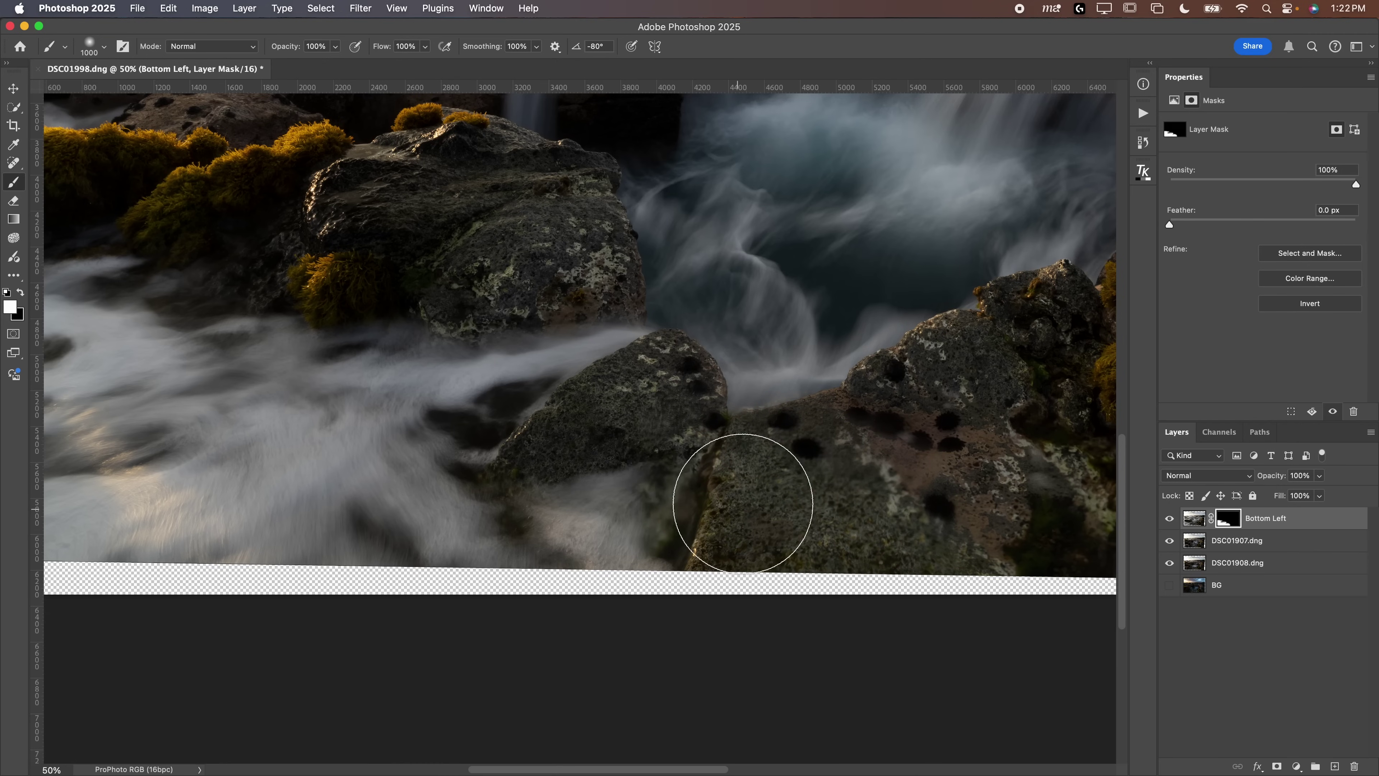
pyautogui.press('super+z')
pyautogui.press('x')
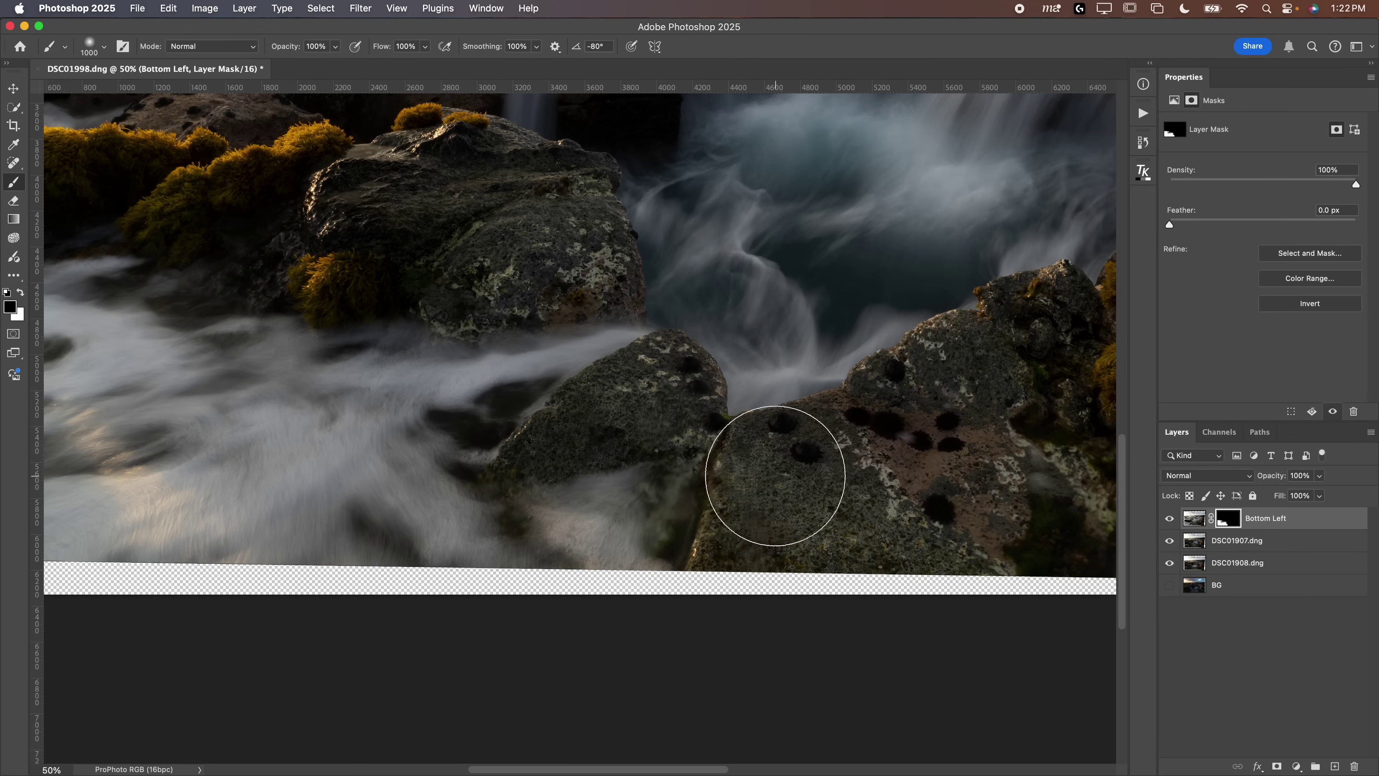
pyautogui.moveTo(775, 468)
pyautogui.mouseDown()
pyautogui.moveTo(754, 573)
pyautogui.moveTo(756, 560)
pyautogui.mouseUp()
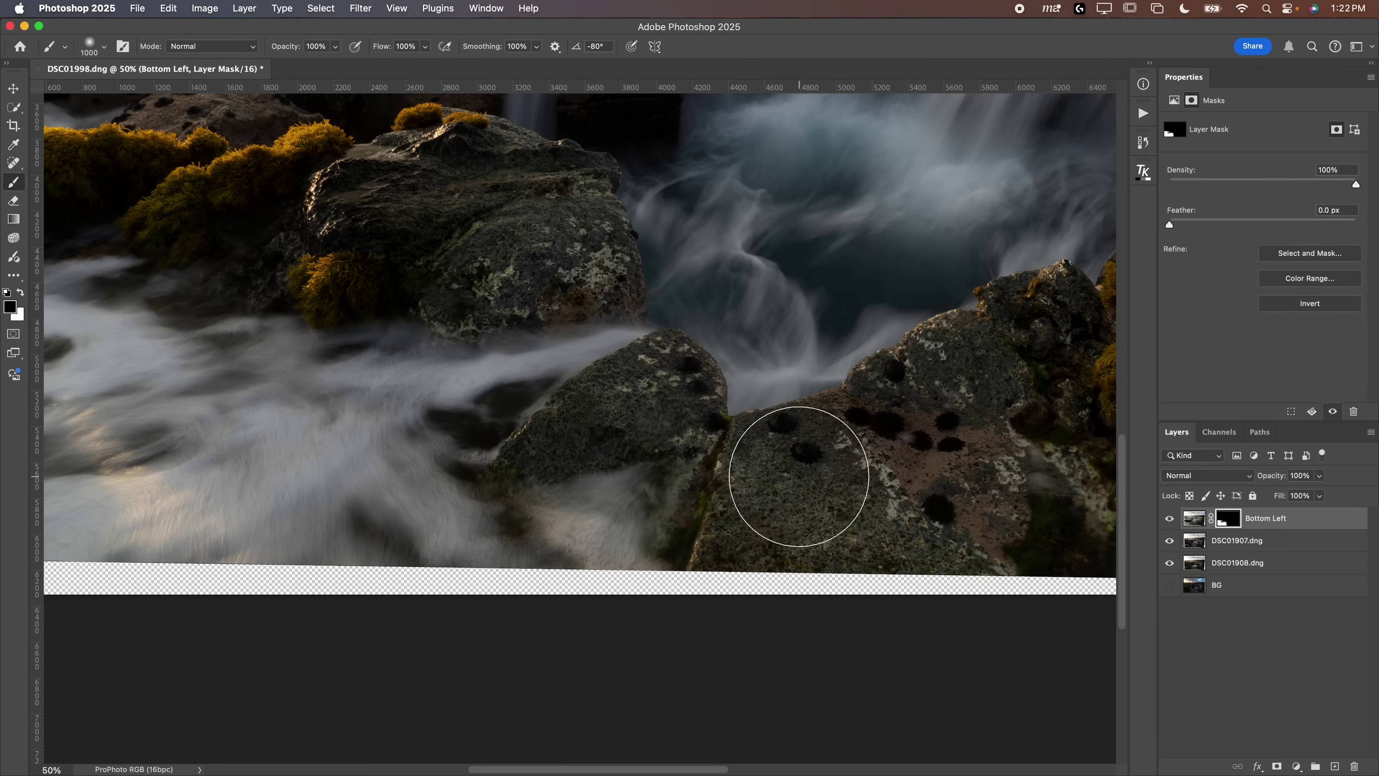
# Fit the image, check the mask's red overlay, and toggle Bottom Left to compare.
pyautogui.press('super+0')
pyautogui.press('\\')
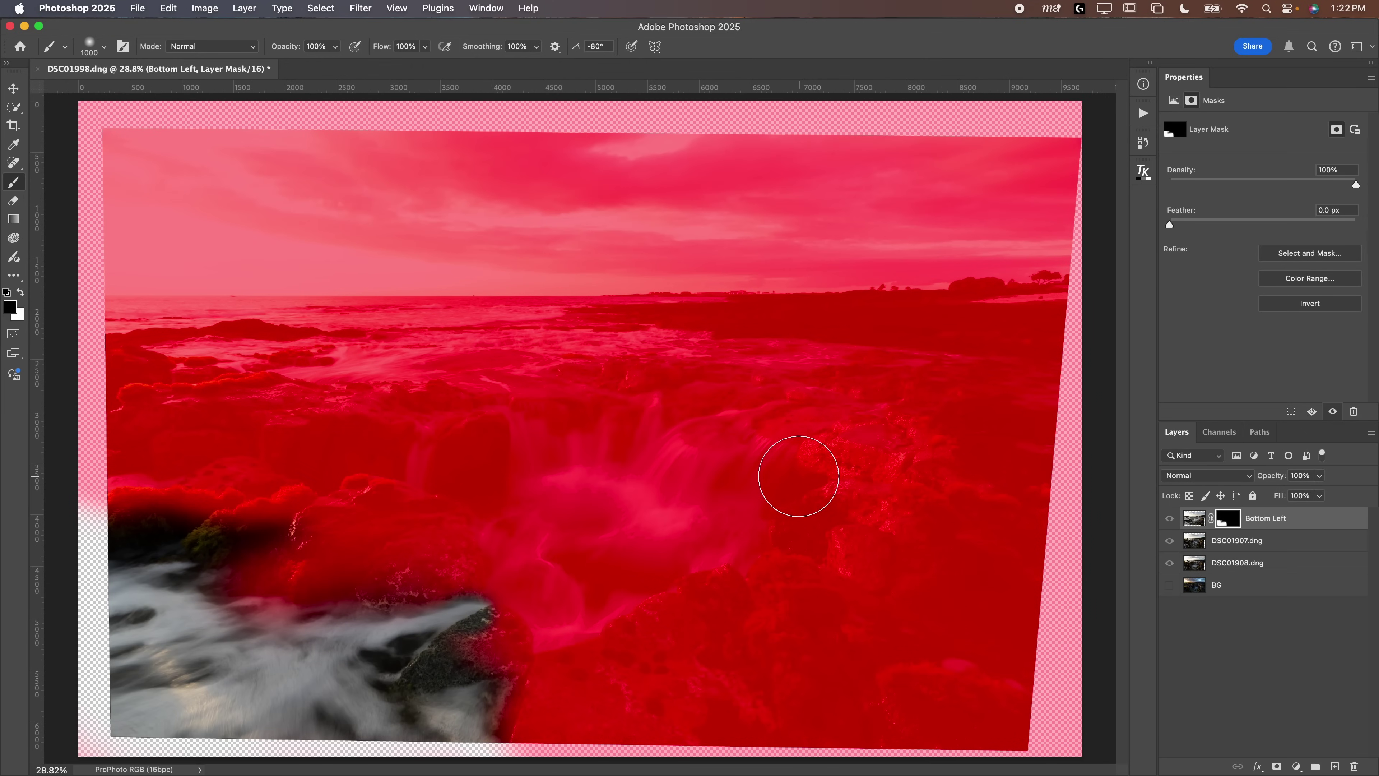
pyautogui.press('\\')
pyautogui.press('x')
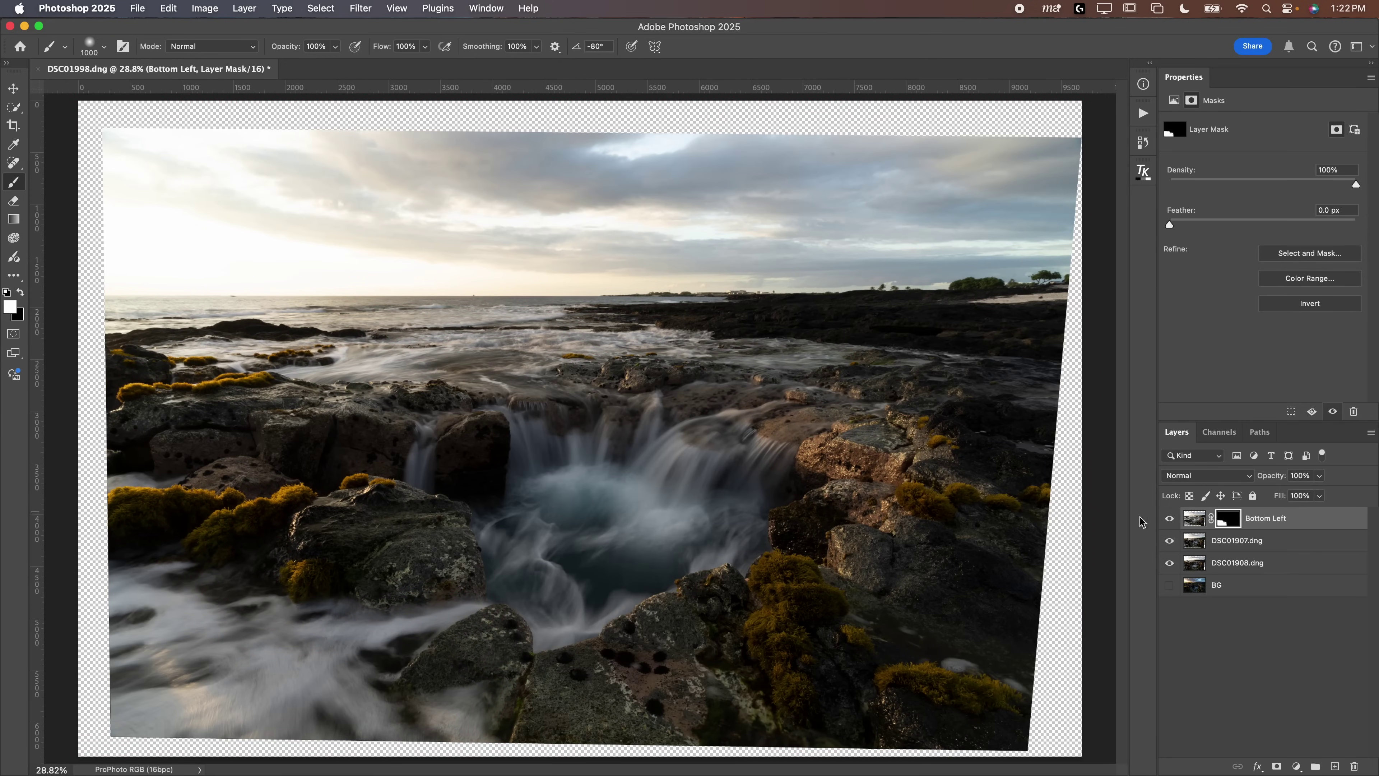
pyautogui.click(1169, 519)
pyautogui.click(1169, 520)
pyautogui.click(1170, 520)
pyautogui.press('p')
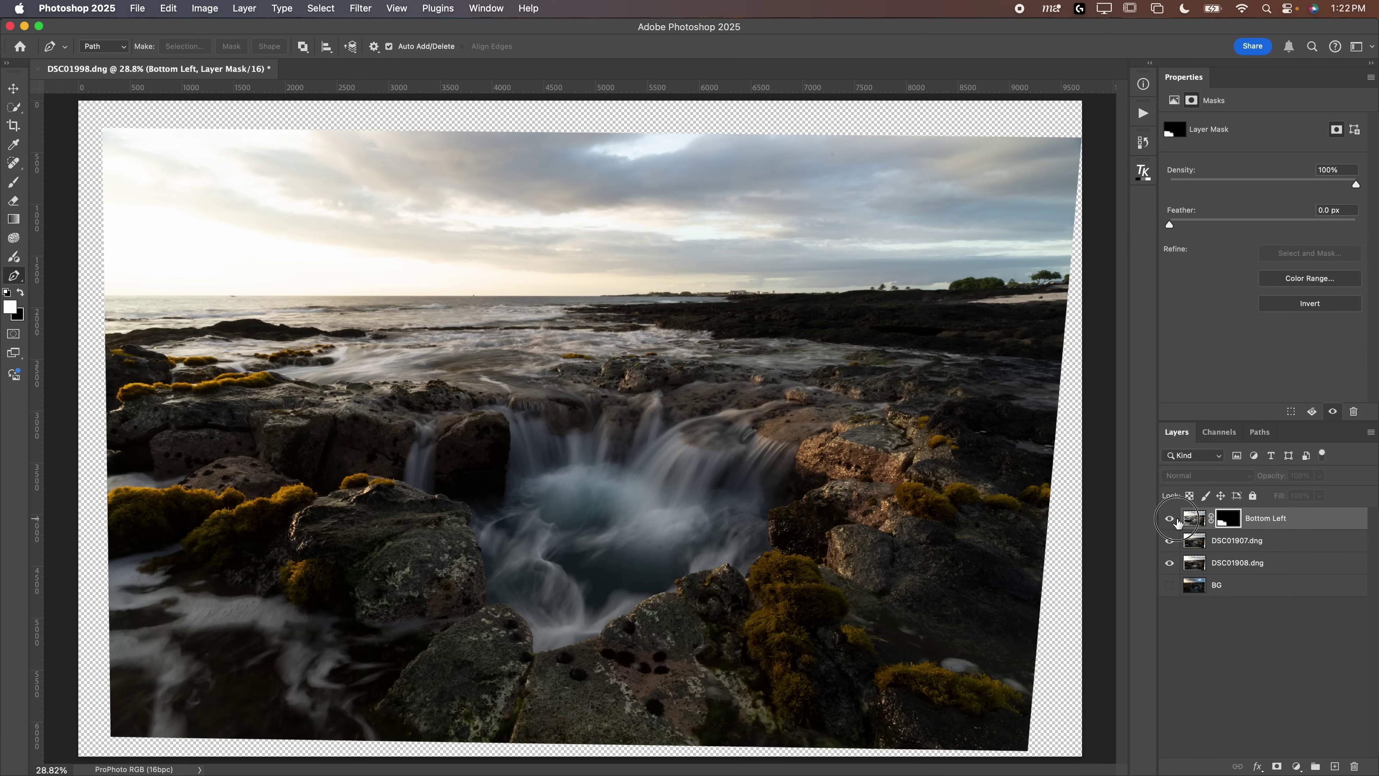
pyautogui.click(1169, 519)
pyautogui.click(1169, 542)
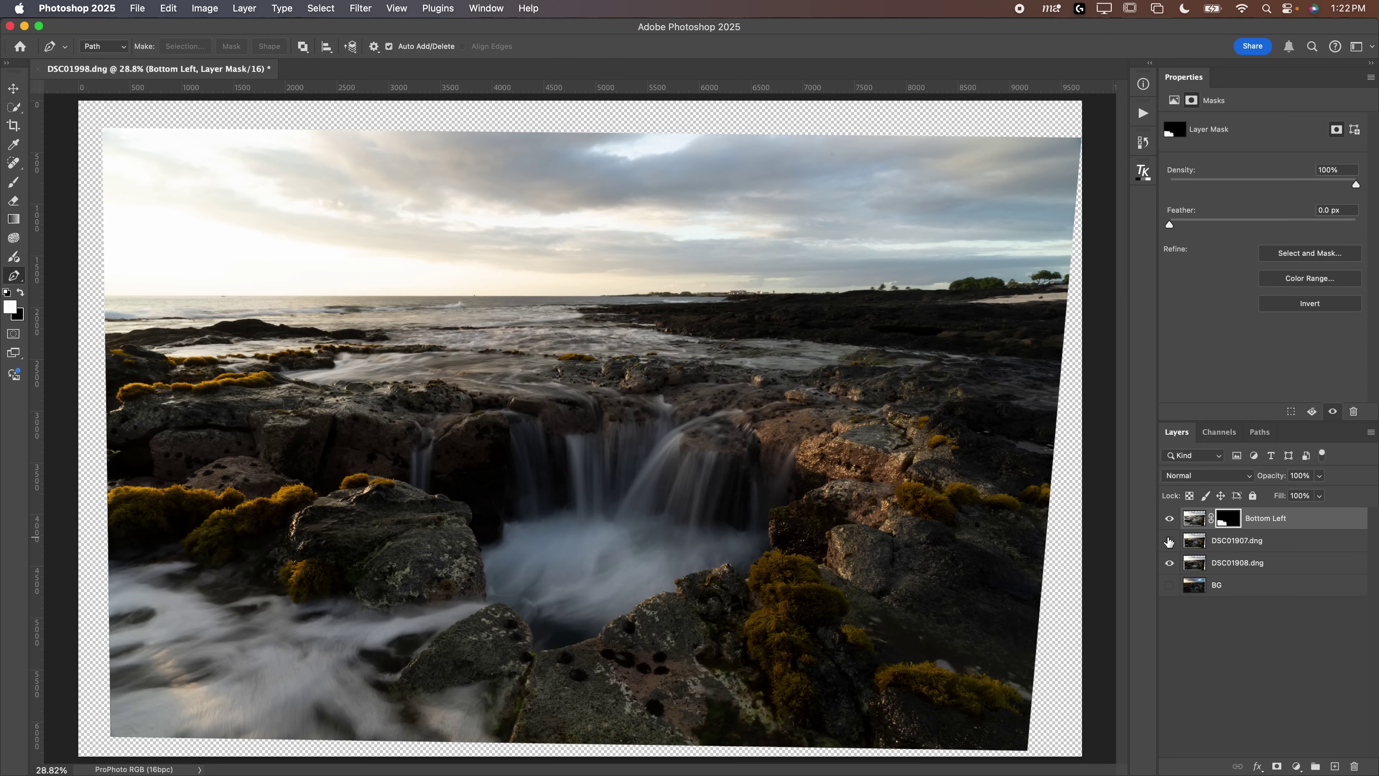
pyautogui.click(1169, 541)
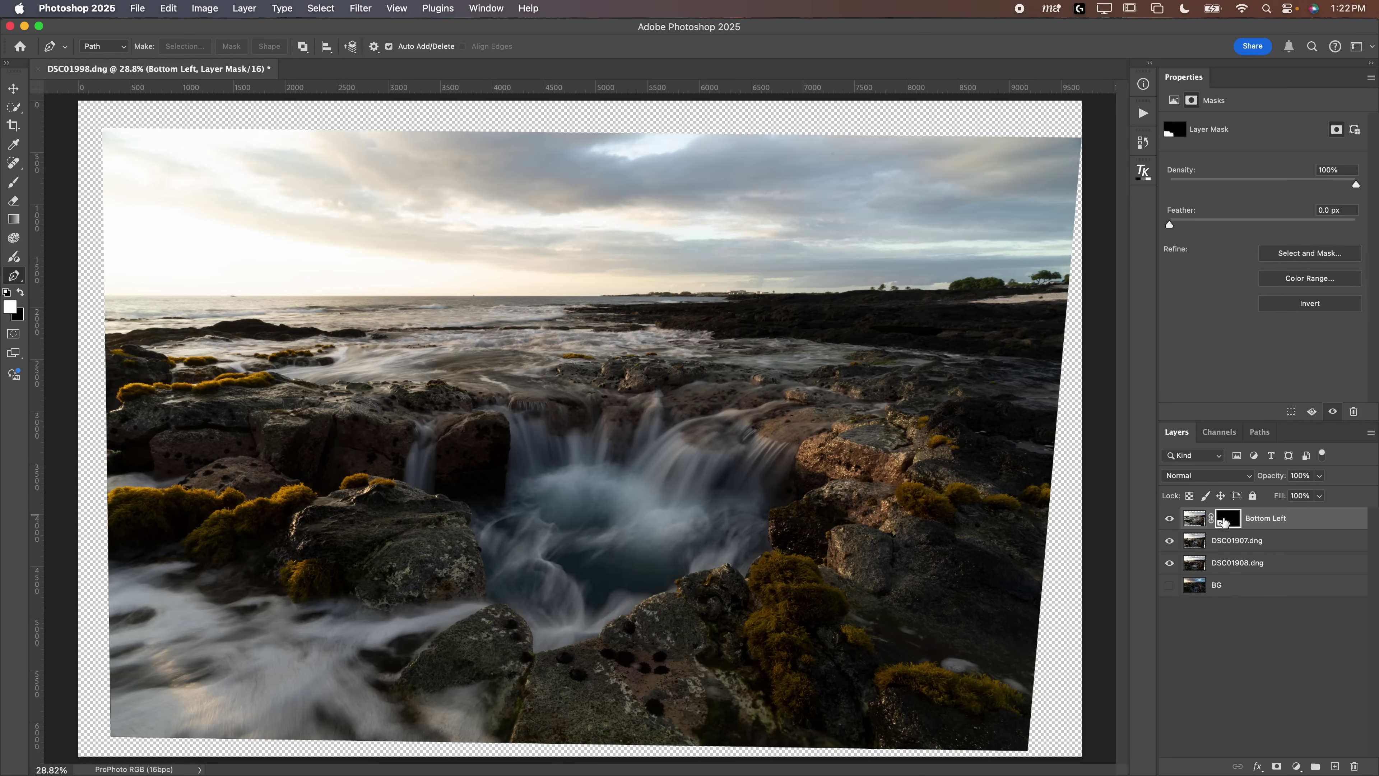
pyautogui.click(1213, 547)
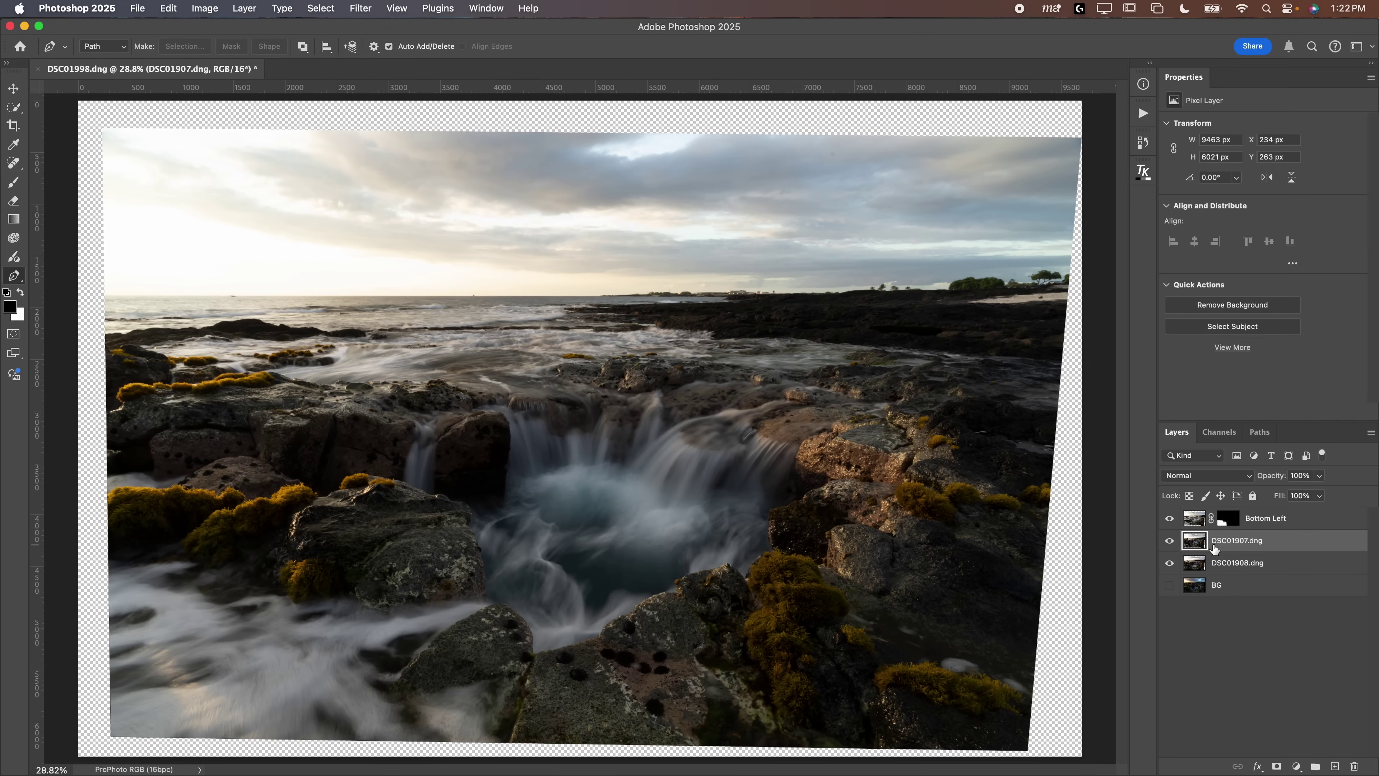
pyautogui.click(1170, 541)
pyautogui.click(1170, 541)
pyautogui.click(1170, 541)
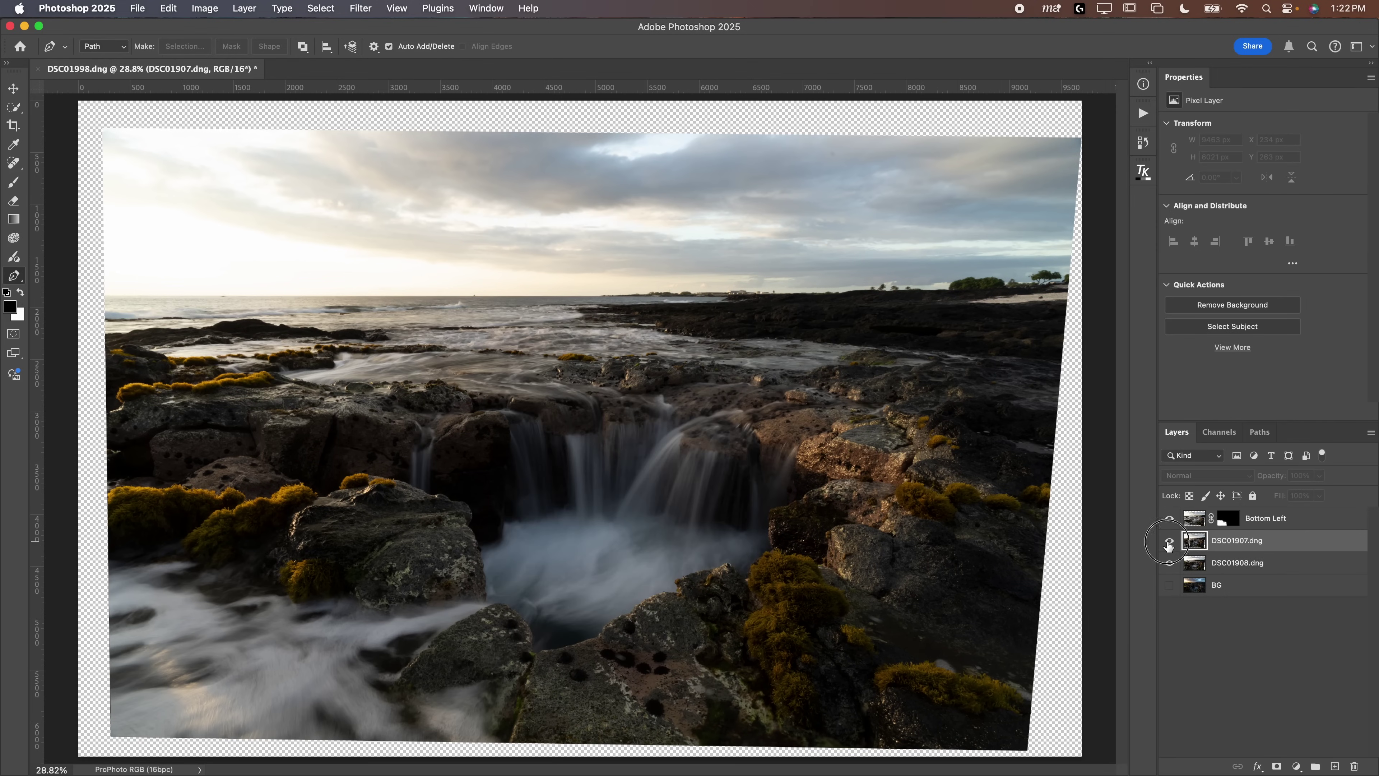
pyautogui.click(1169, 542)
pyautogui.click(1170, 542)
pyautogui.click(1169, 542)
pyautogui.click(1169, 542)
pyautogui.click(1169, 542)
pyautogui.click(1170, 541)
pyautogui.click(1169, 542)
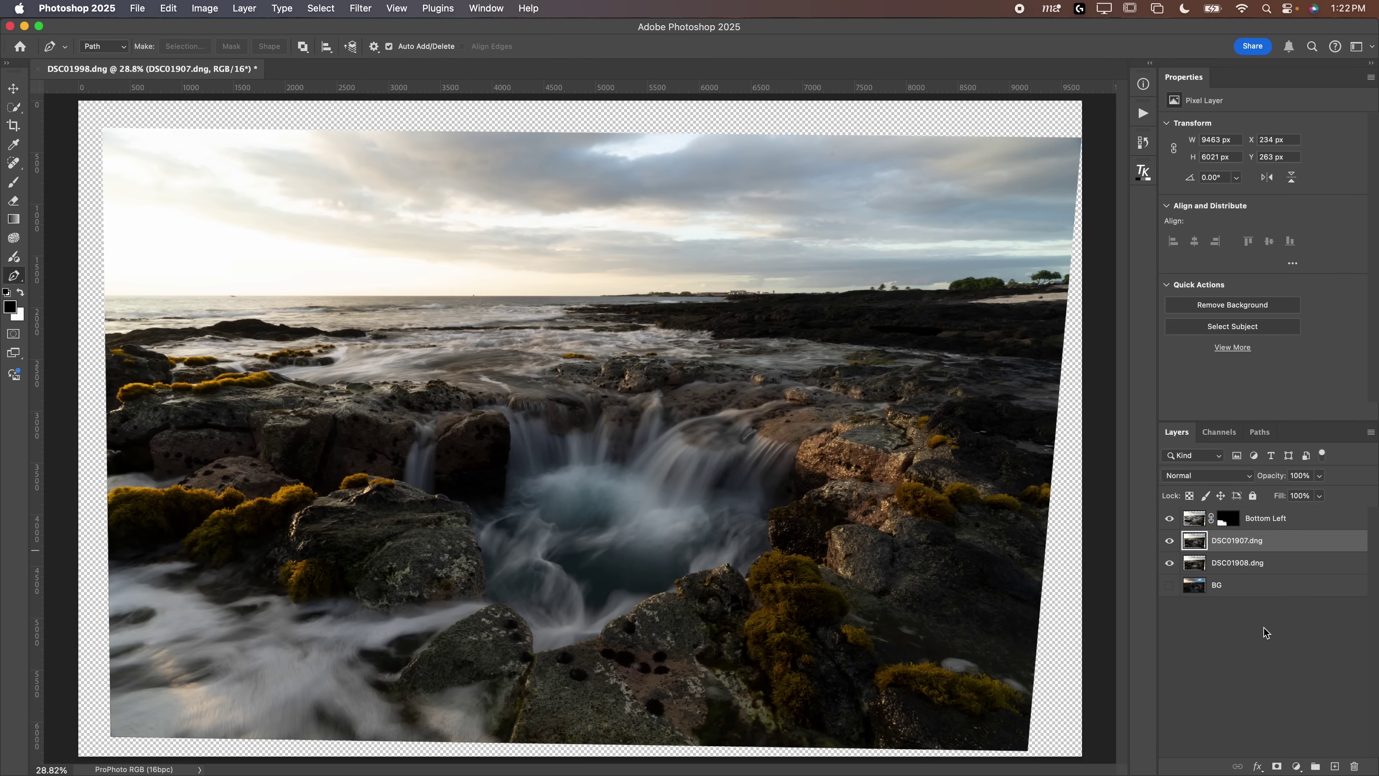
# Add a black hide-all mask to DSC01907.dng and paint white to reveal the waterfall streaks.
pyautogui.keyDown('alt'); pyautogui.click(1278, 766); pyautogui.keyUp('alt')
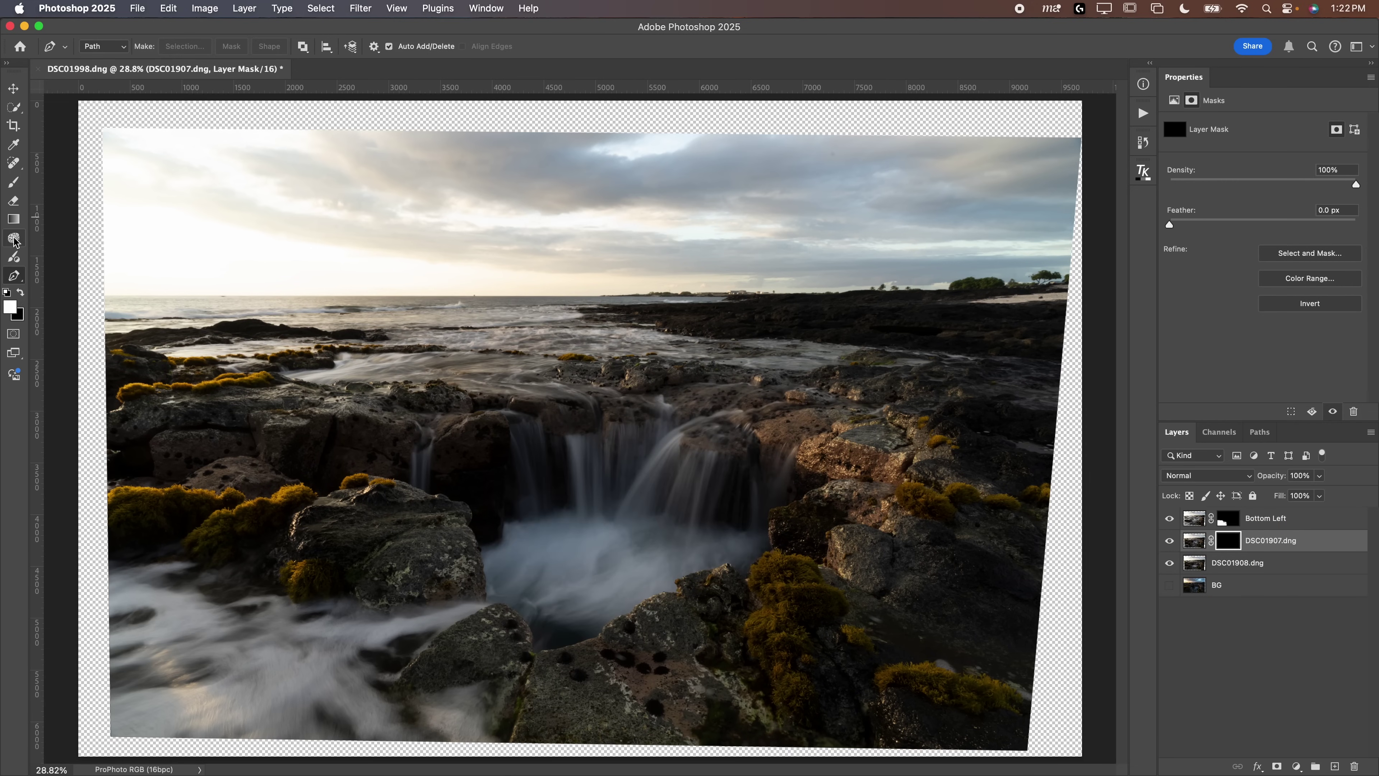
pyautogui.click(14, 181)
pyautogui.scroll(10, 778, 462)
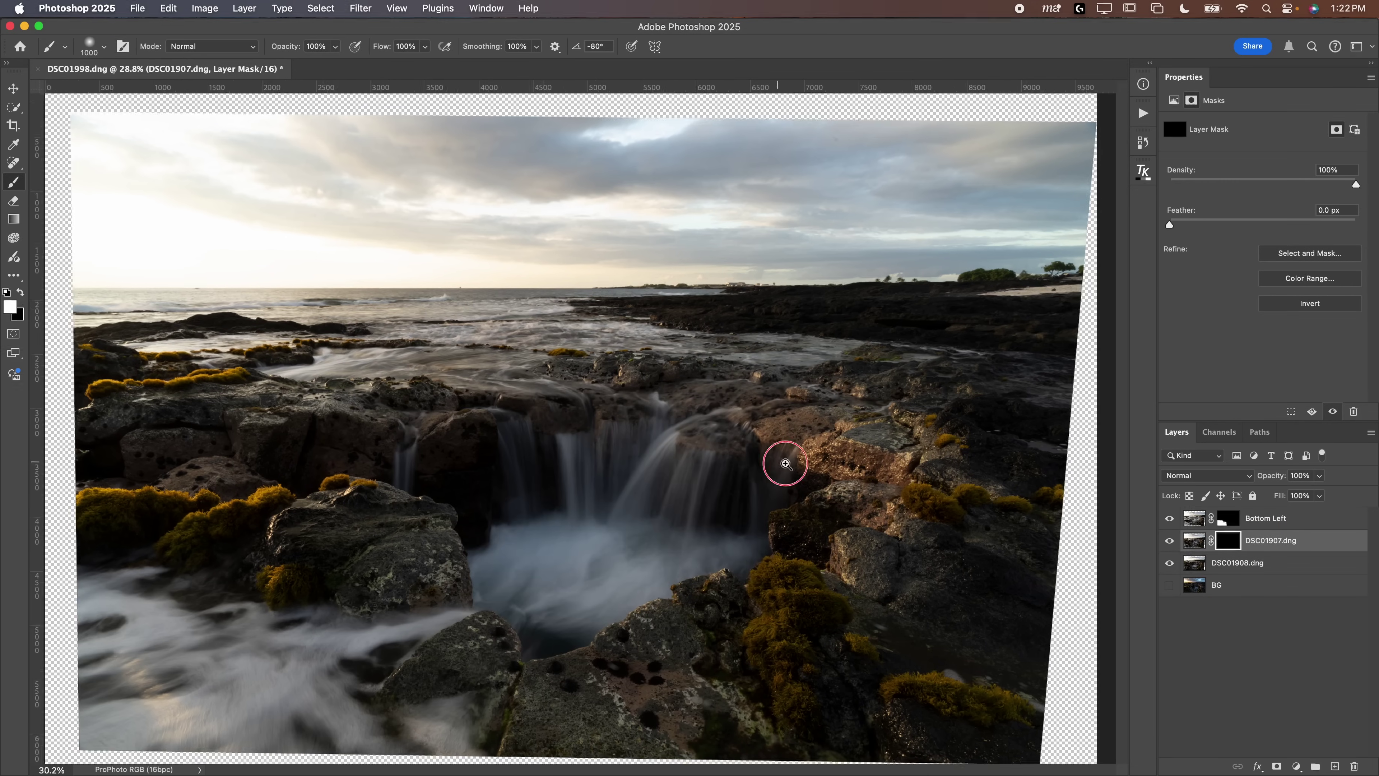
pyautogui.press('[')
pyautogui.moveTo(837, 456); pyautogui.dragTo(825, 401)
pyautogui.scroll(-5, 910, 399)
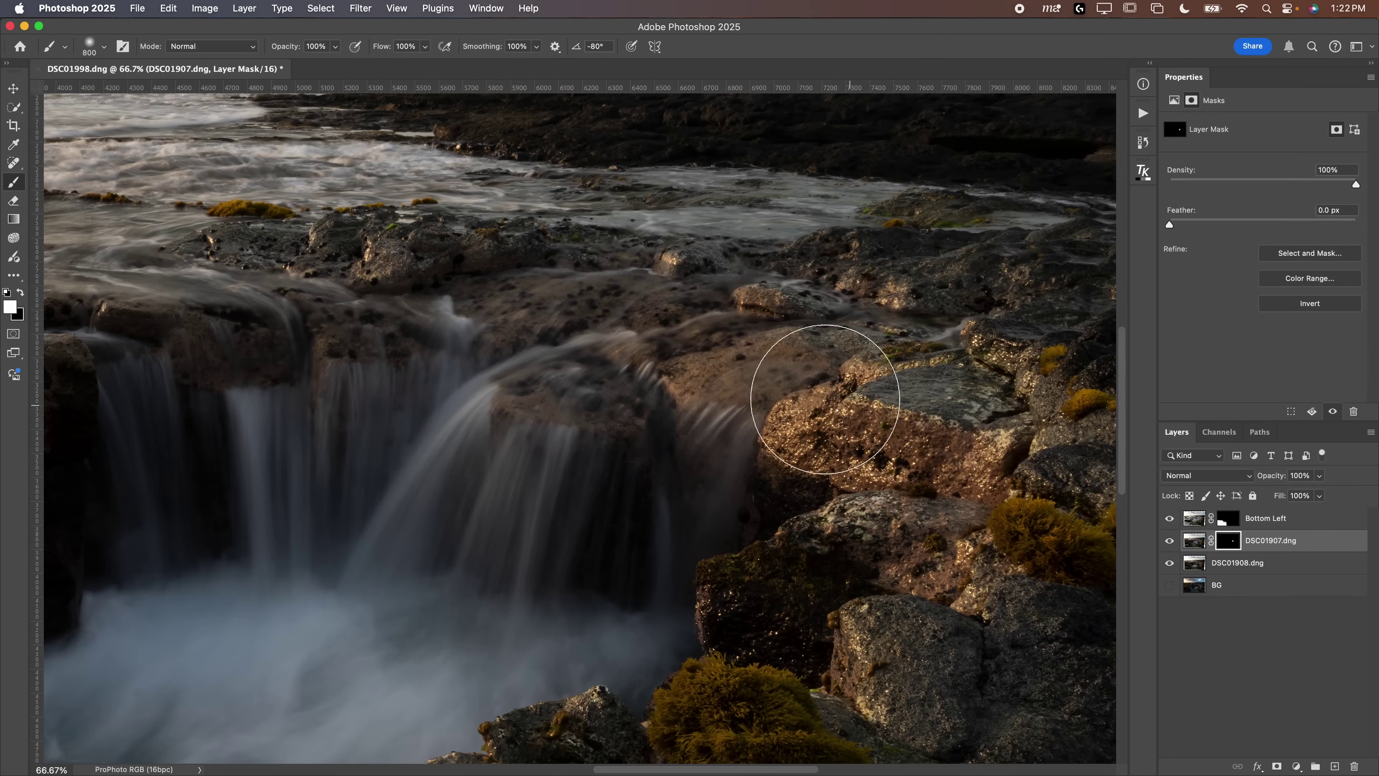
pyautogui.moveTo(759, 415)
pyautogui.mouseDown()
pyautogui.moveTo(792, 444)
pyautogui.moveTo(729, 418)
pyautogui.moveTo(771, 429)
pyautogui.mouseUp()
# Reveal the misty water below the waterfall, undoing a large stroke that darkened the mist.
pyautogui.hscroll(-3, 771, 429)
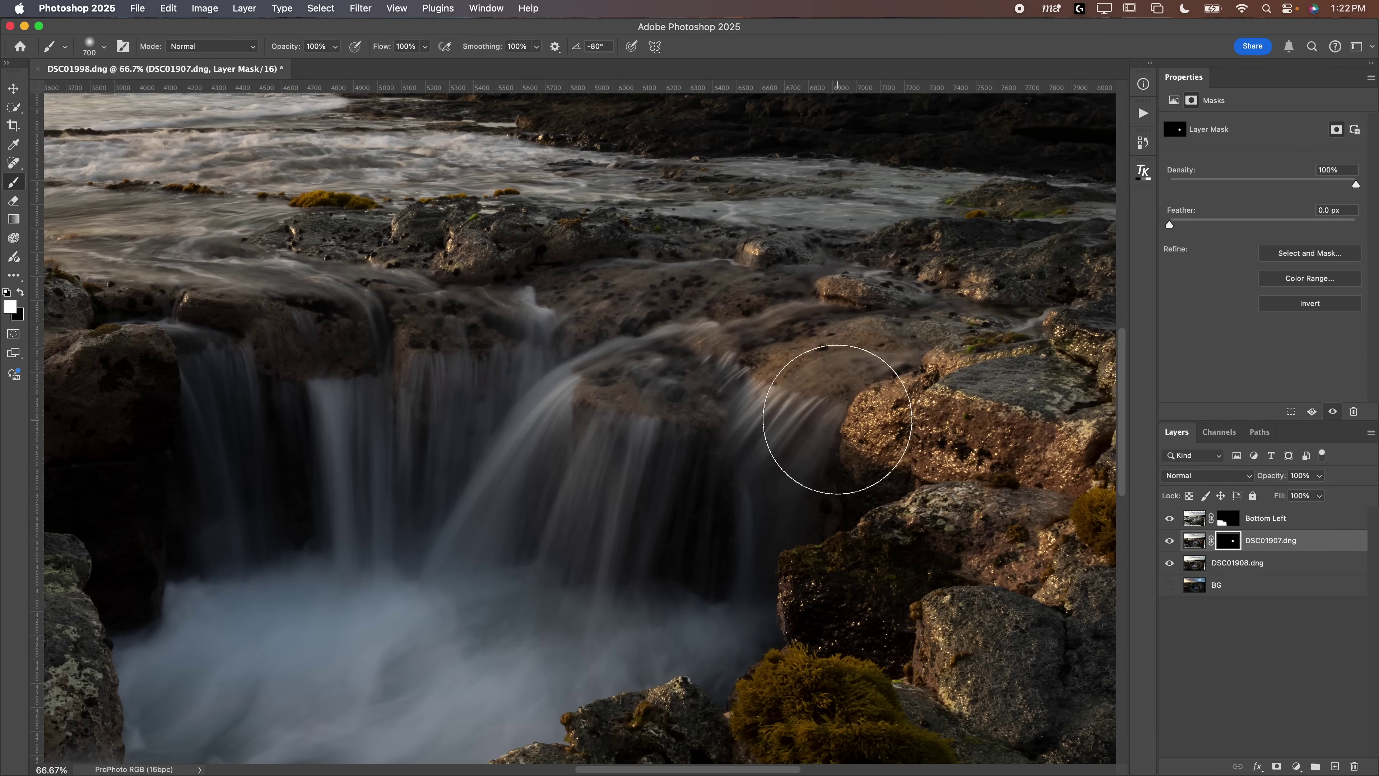
pyautogui.press('[')
pyautogui.press('[')
pyautogui.press('[')
pyautogui.press('[')
pyautogui.moveTo(710, 461)
pyautogui.mouseDown()
pyautogui.moveTo(703, 516)
pyautogui.moveTo(656, 558)
pyautogui.moveTo(708, 589)
pyautogui.moveTo(723, 531)
pyautogui.mouseUp()
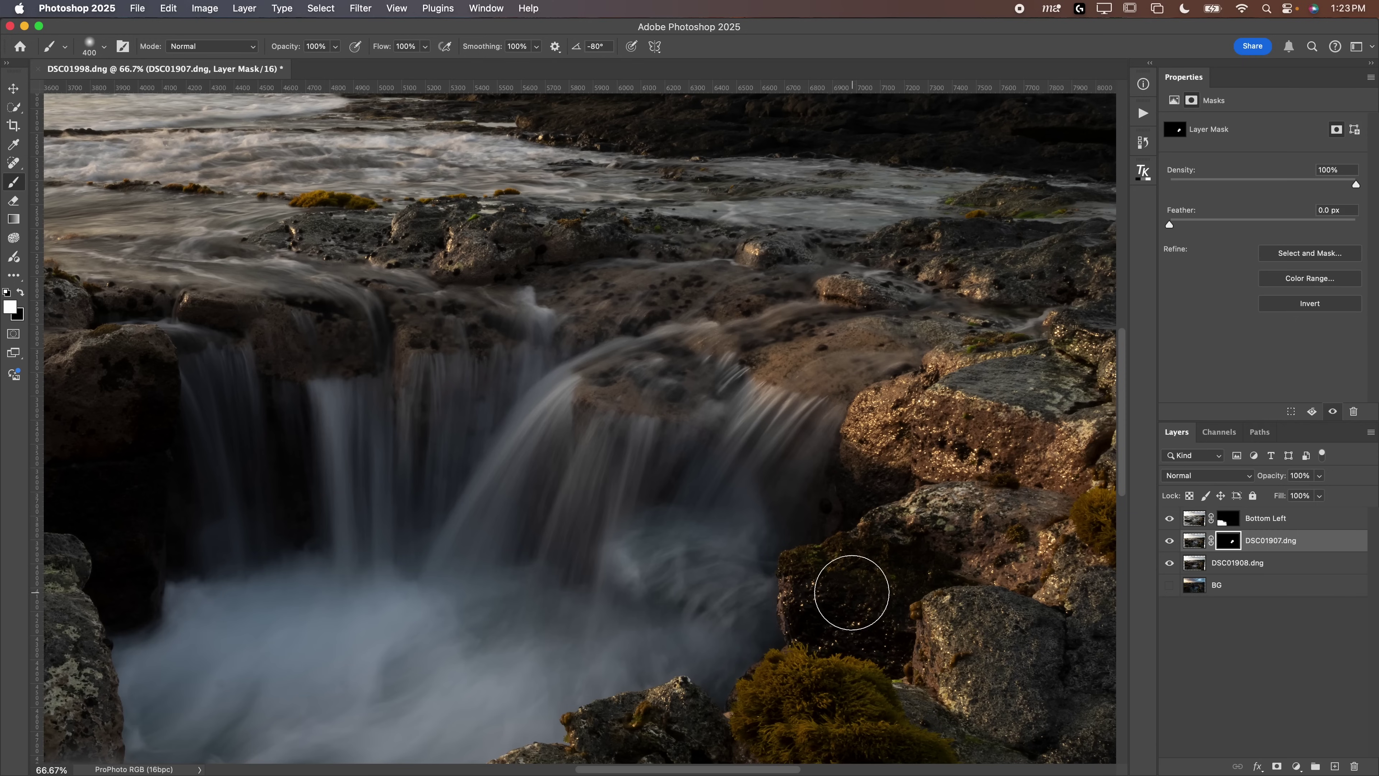
pyautogui.press(']')
pyautogui.press(']')
pyautogui.press(']')
pyautogui.press(']')
pyautogui.press(']')
pyautogui.press(']')
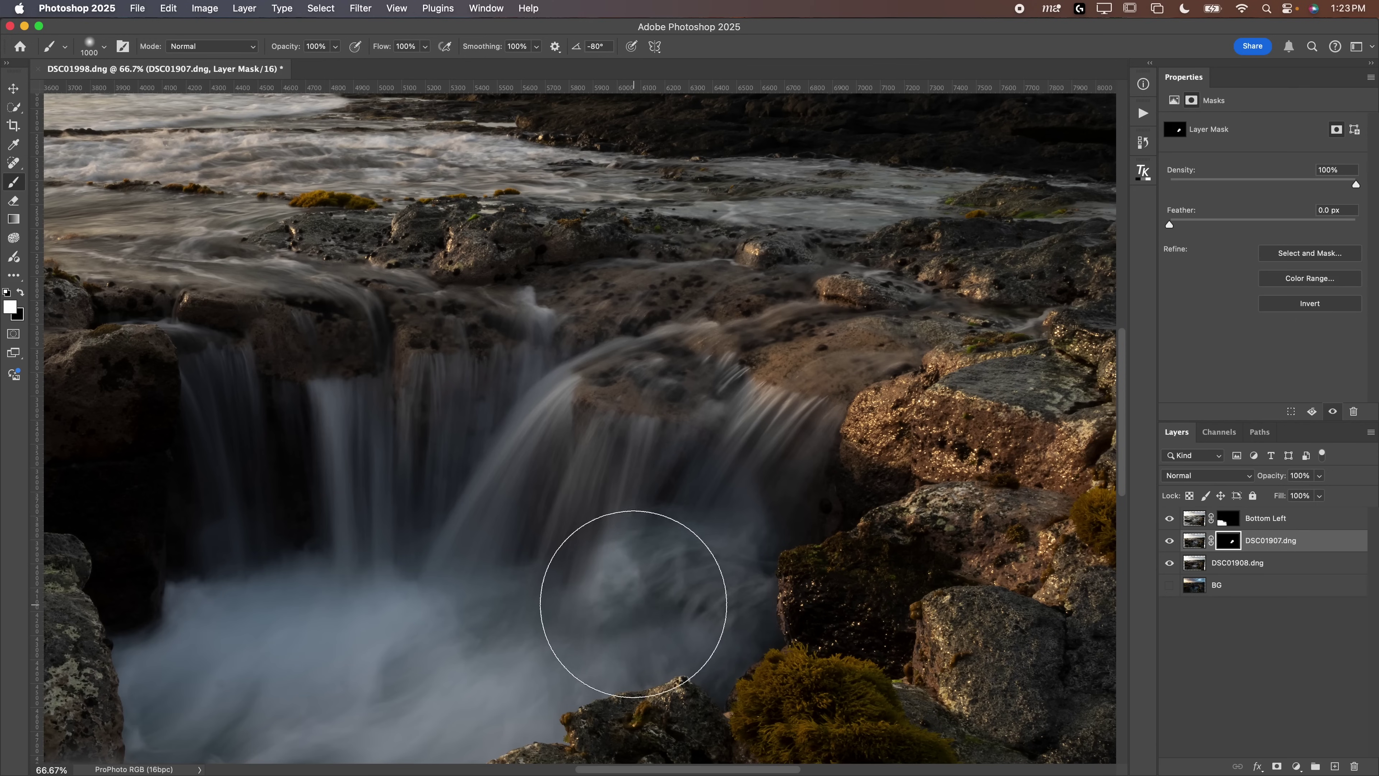
pyautogui.moveTo(631, 600); pyautogui.dragTo(315, 617)
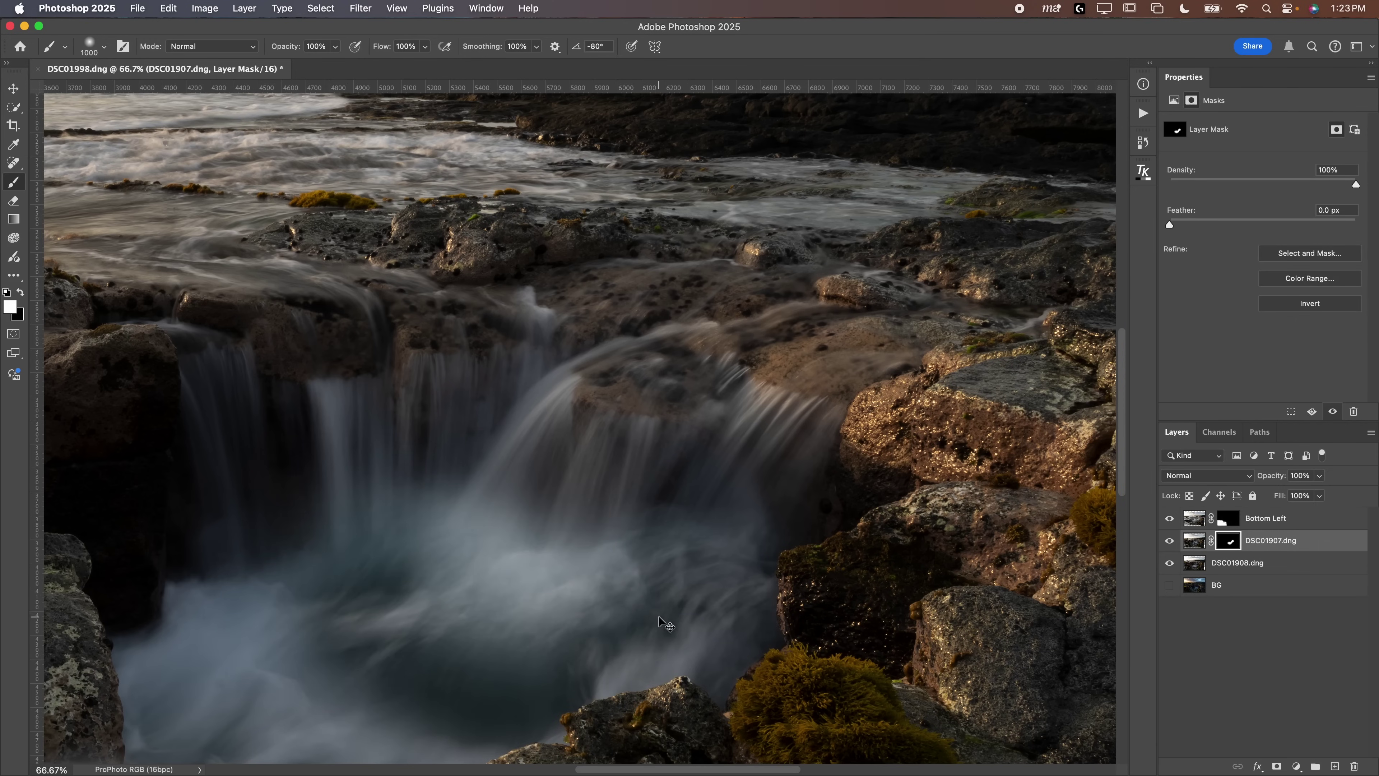
pyautogui.press('super+z')
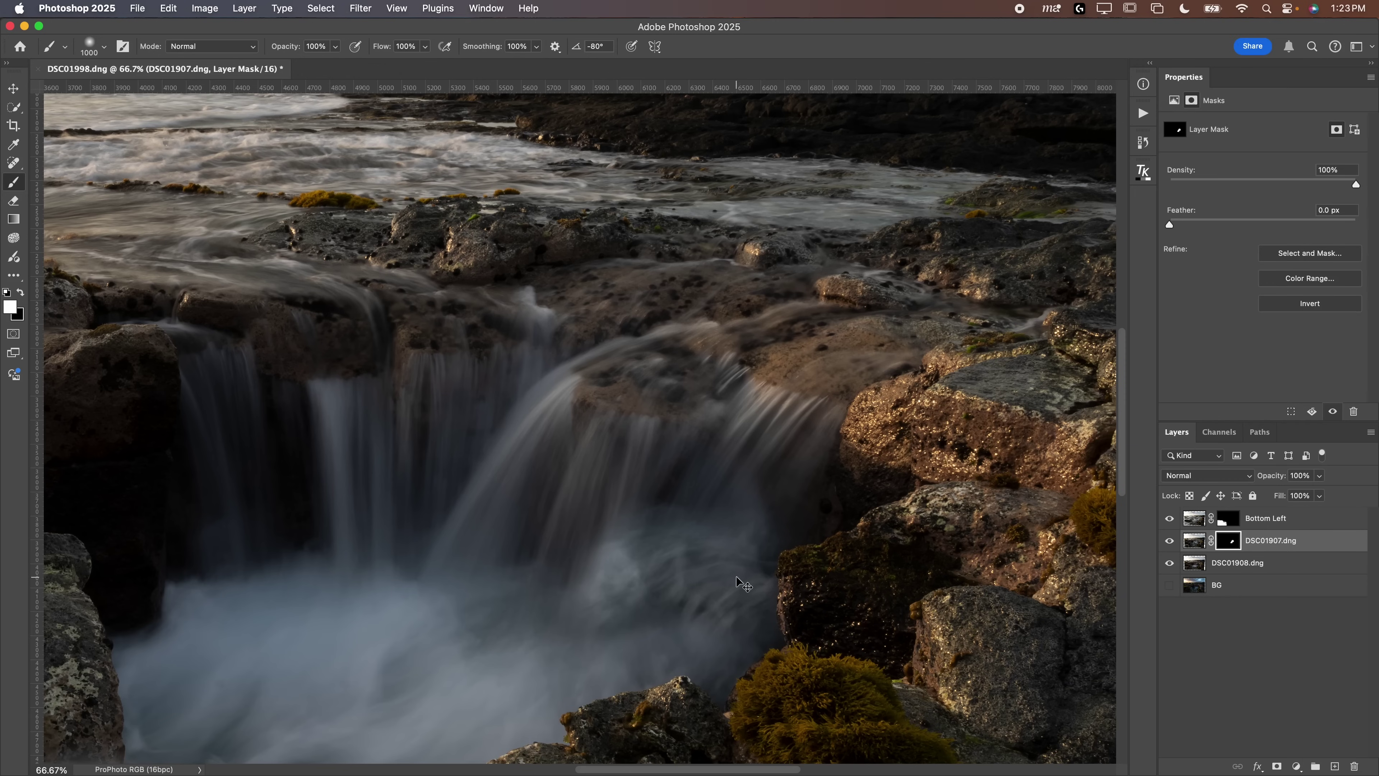
# Paint black on the mask to hide parts of the mist below the falls.
pyautogui.press('x')
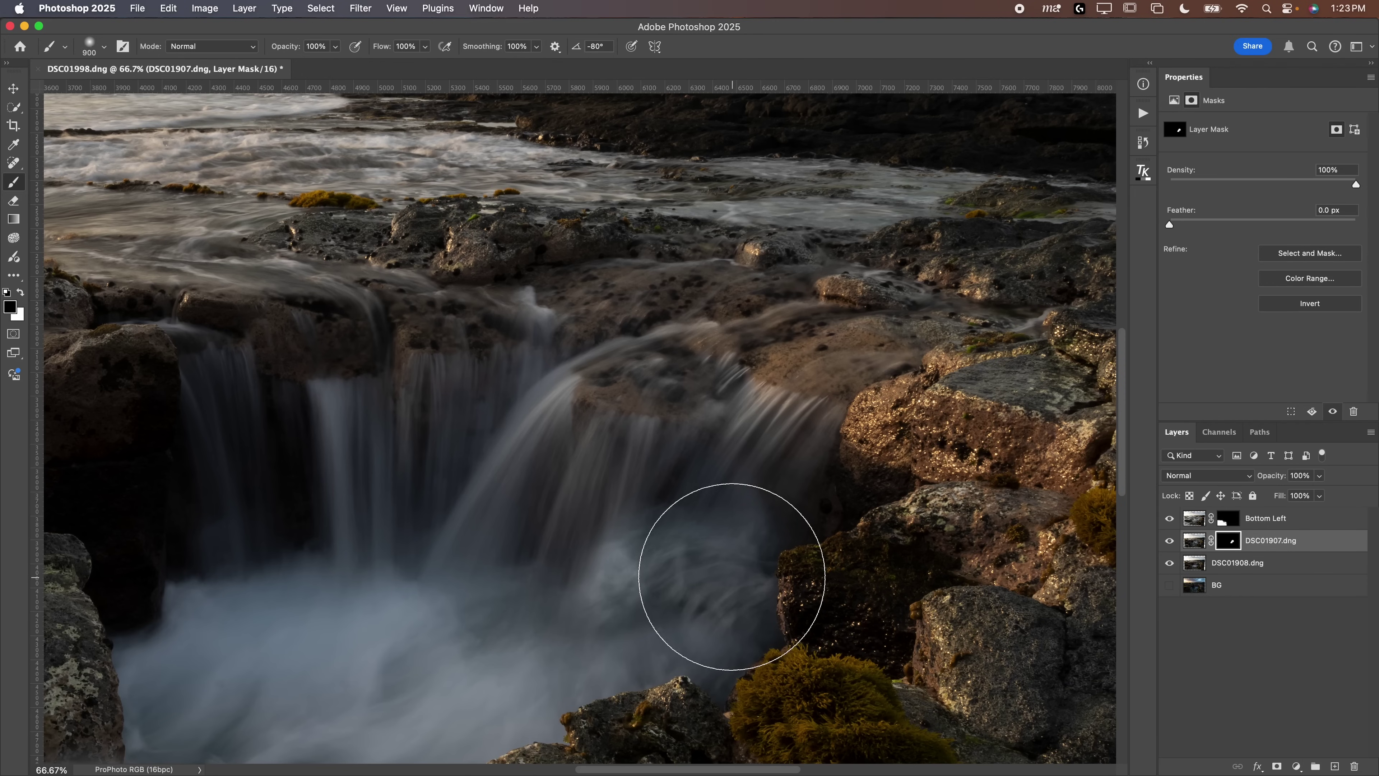
pyautogui.press('[')
pyautogui.press('[')
pyautogui.press('[')
pyautogui.press('[')
pyautogui.press('[')
pyautogui.moveTo(619, 583); pyautogui.dragTo(605, 608)
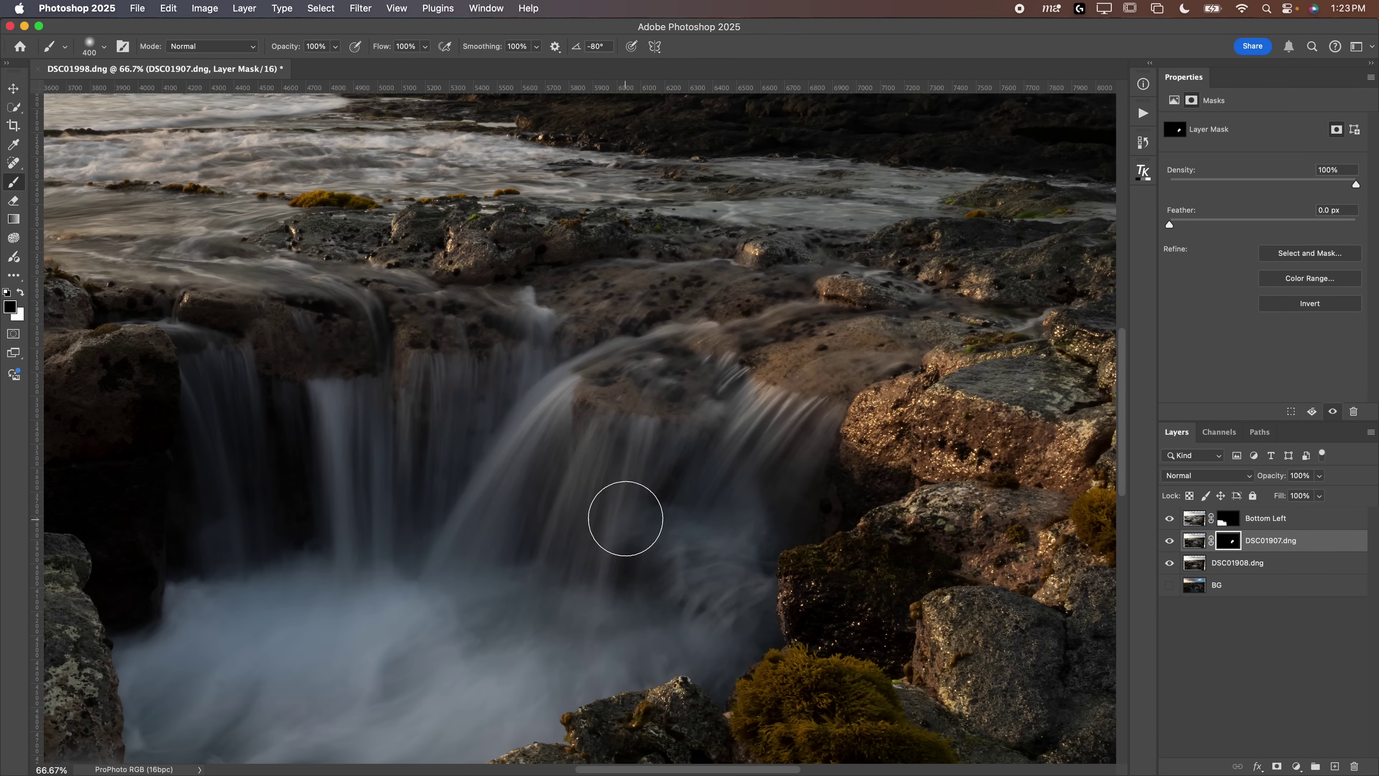
pyautogui.press('[')
pyautogui.press('[')
pyautogui.press('[')
pyautogui.click(655, 578)
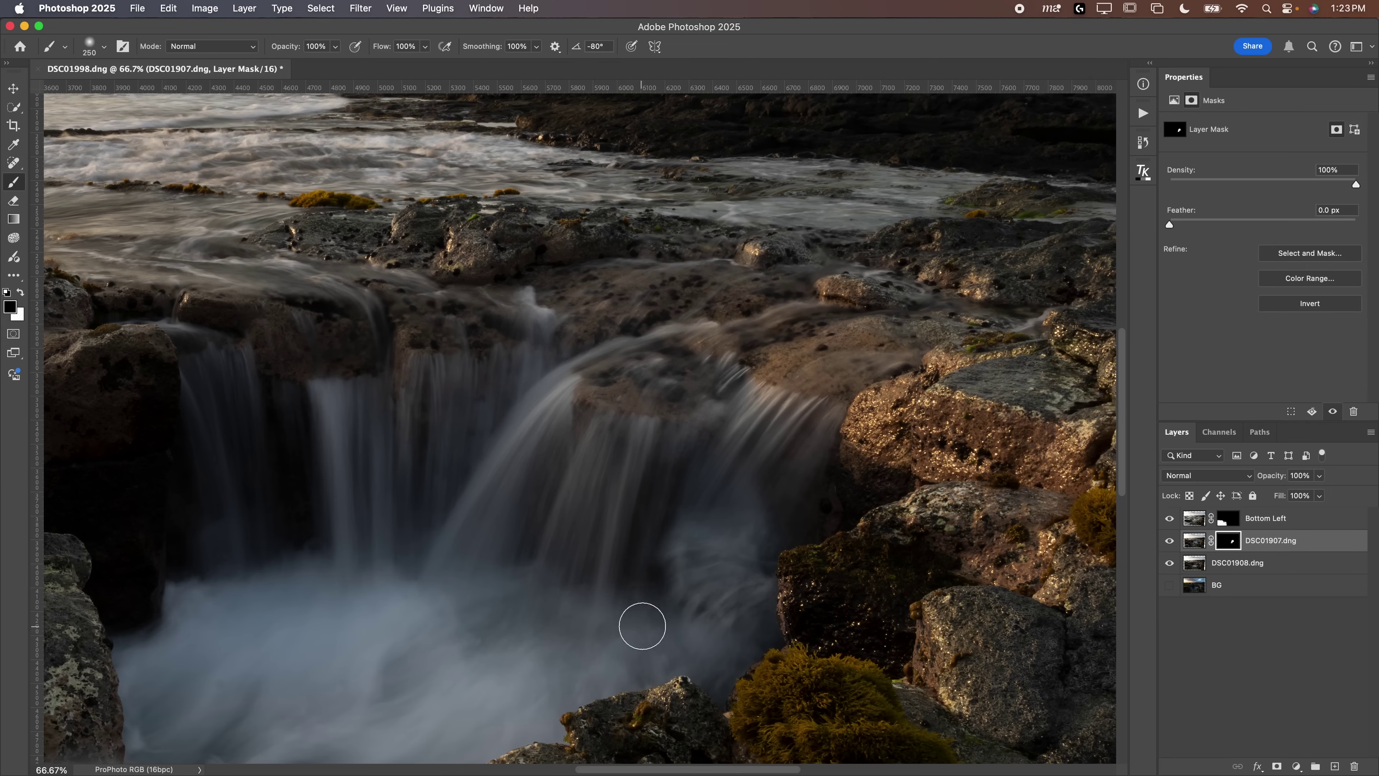
pyautogui.press(']')
pyautogui.press(']')
pyautogui.moveTo(649, 625)
pyautogui.mouseDown()
pyautogui.moveTo(705, 631)
pyautogui.moveTo(779, 686)
pyautogui.mouseUp()
pyautogui.press(']')
pyautogui.press(']')
pyautogui.press(']')
pyautogui.press(']')
pyautogui.press(']')
pyautogui.press(']')
pyautogui.press(']')
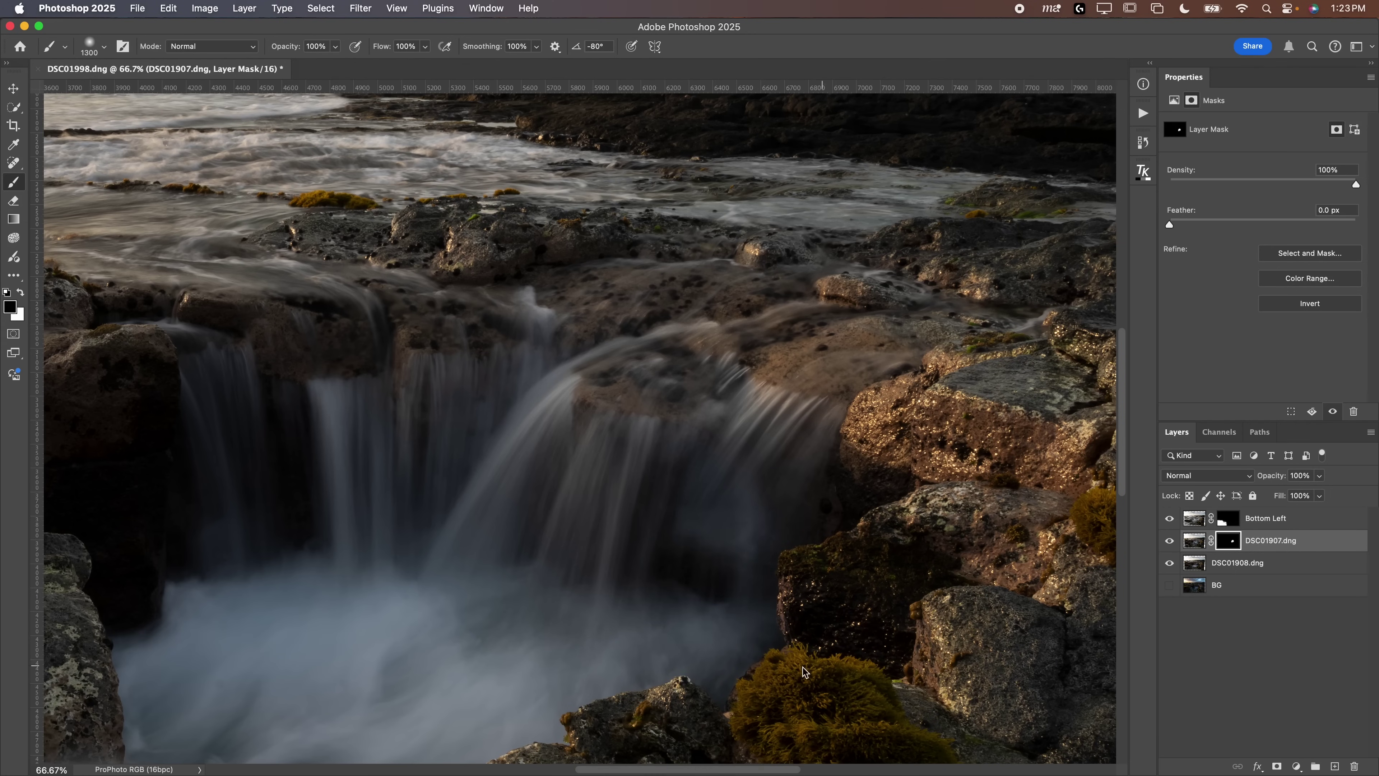
# Paint white to reveal the right-hand waterfall streaks, then disable the mask to compare.
pyautogui.press('x')
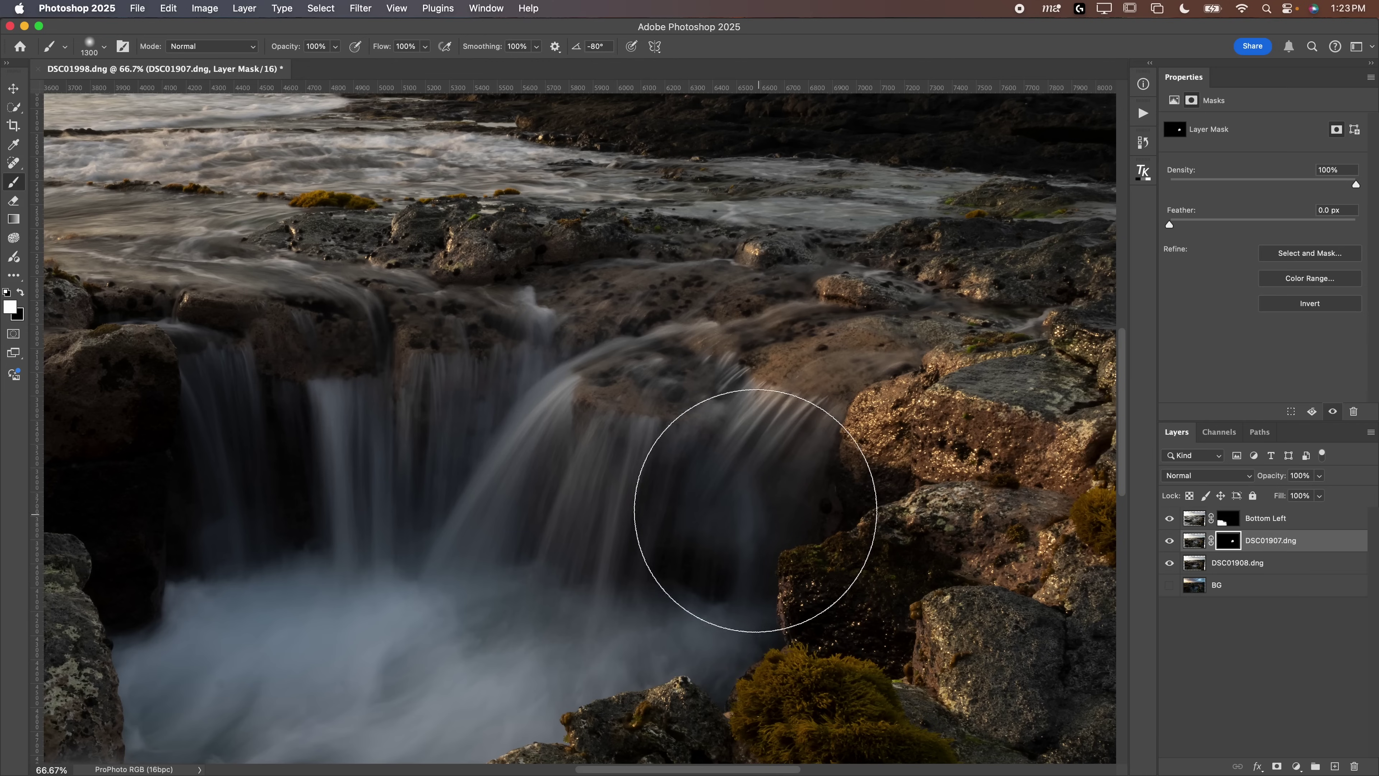
pyautogui.press('[')
pyautogui.press('[')
pyautogui.moveTo(738, 499); pyautogui.dragTo(757, 462)
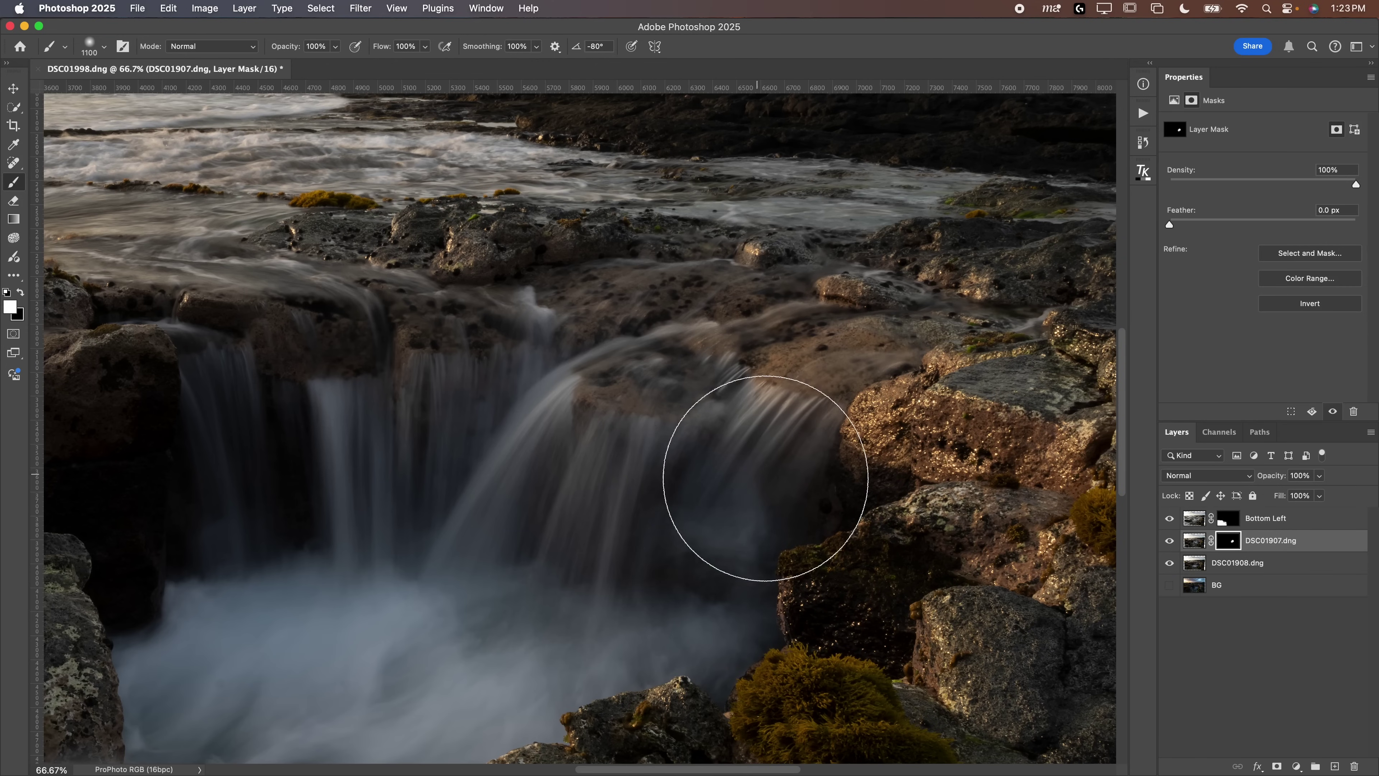
pyautogui.press('super+minus')
pyautogui.press('super+minus')
pyautogui.press('super+minus')
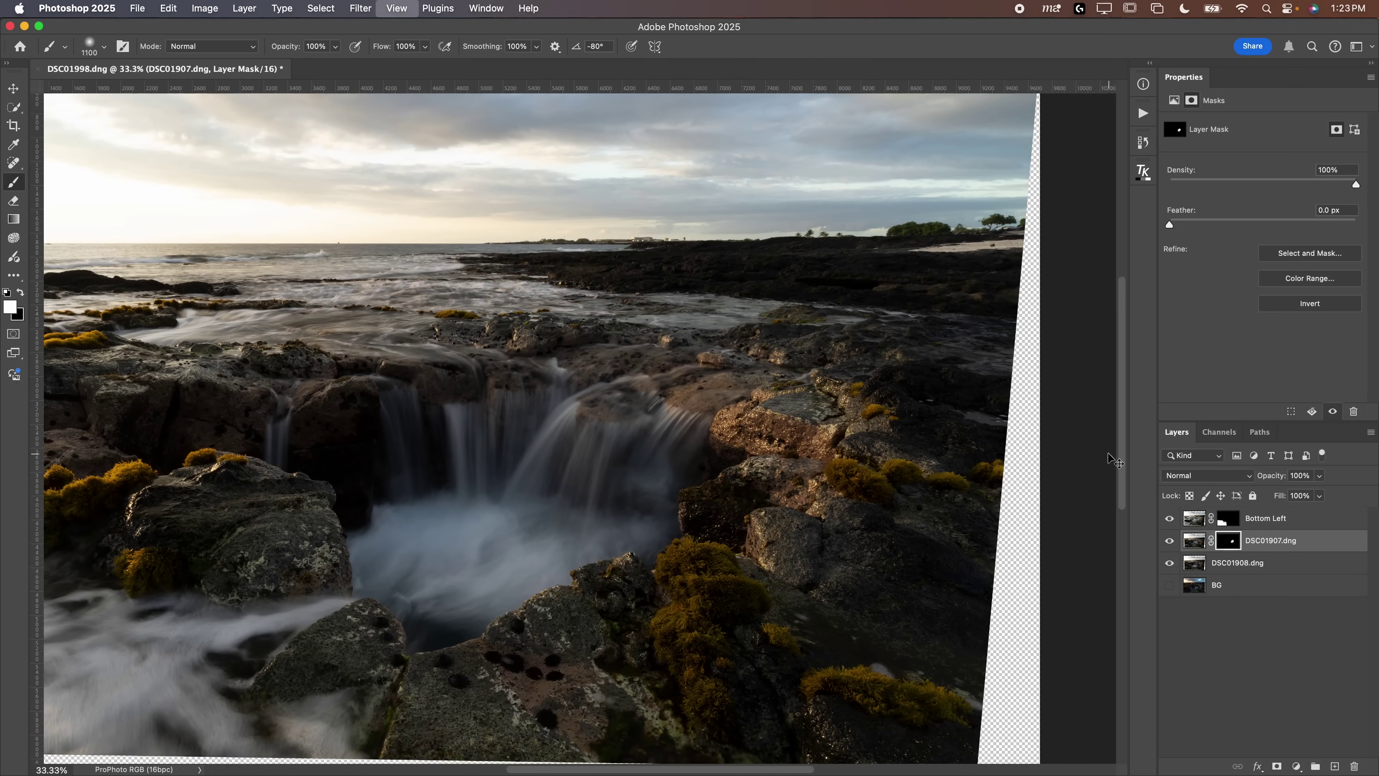
pyautogui.press('super+plus')
pyautogui.press('super+plus')
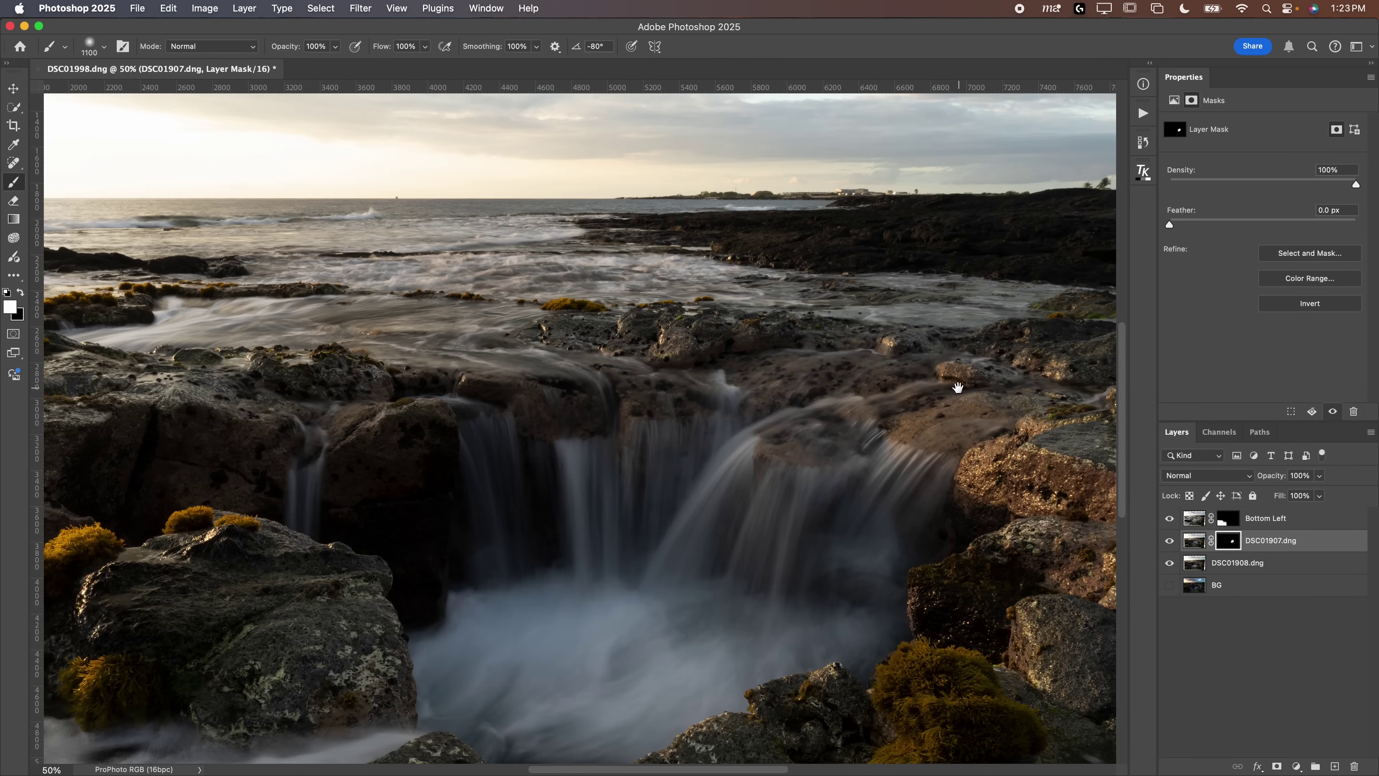
pyautogui.moveTo(957, 387); pyautogui.dragTo(700, 328)
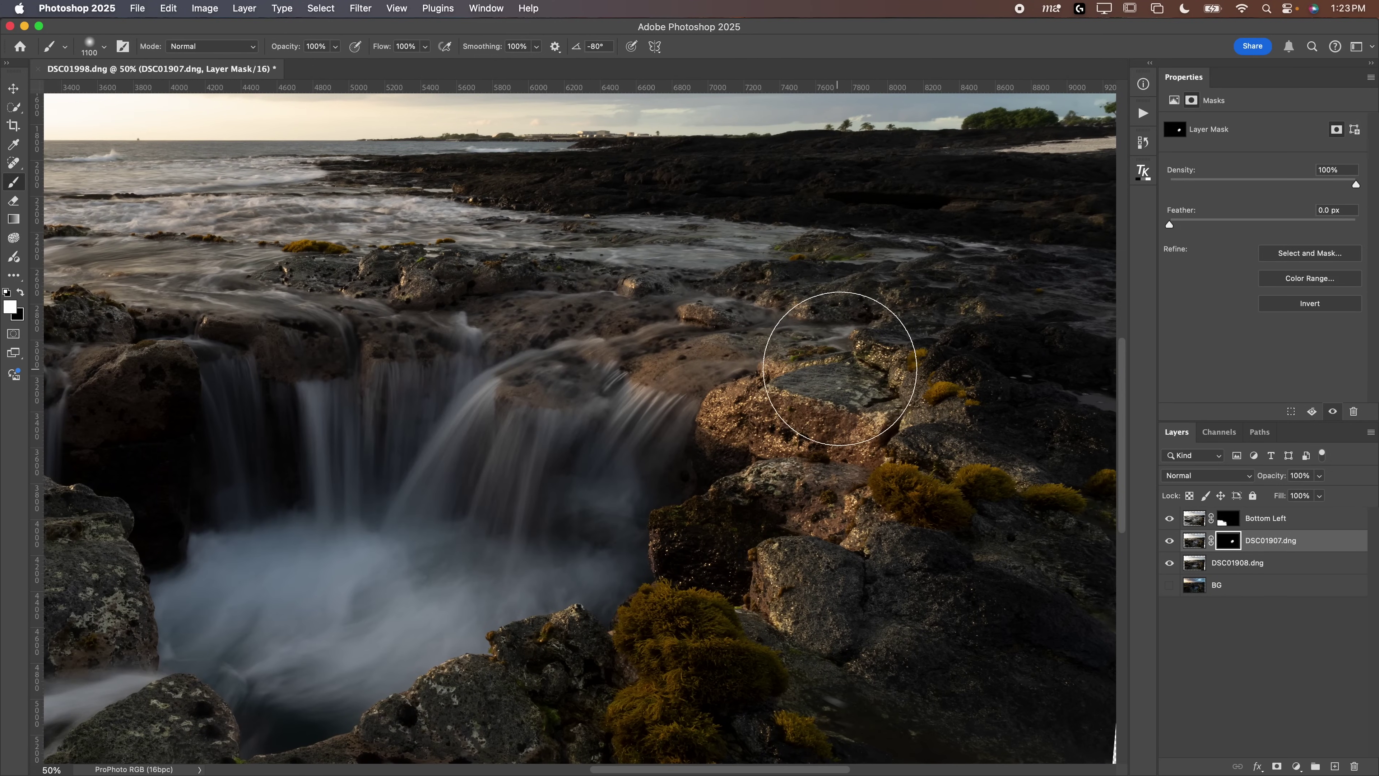
pyautogui.keyDown('shift'); pyautogui.click(1230, 545); pyautogui.keyUp('shift')
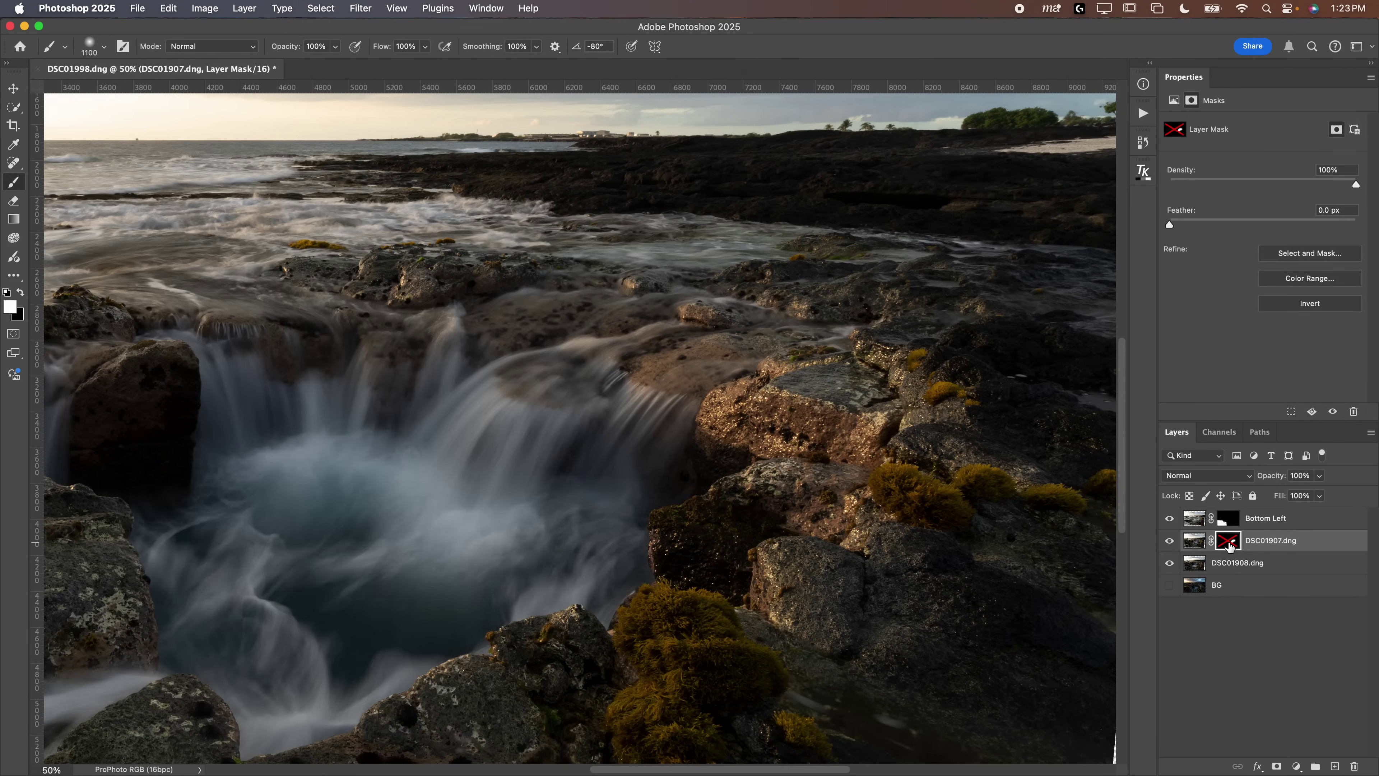
# Re-enable the DSC01907 mask and try revealing the waterfall top, undoing the stray strokes.
pyautogui.keyDown('shift'); pyautogui.click(1229, 546); pyautogui.keyUp('shift')
pyautogui.moveTo(339, 440); pyautogui.dragTo(742, 447)
pyautogui.press('[')
pyautogui.press('[')
pyautogui.press('[')
pyautogui.press('[')
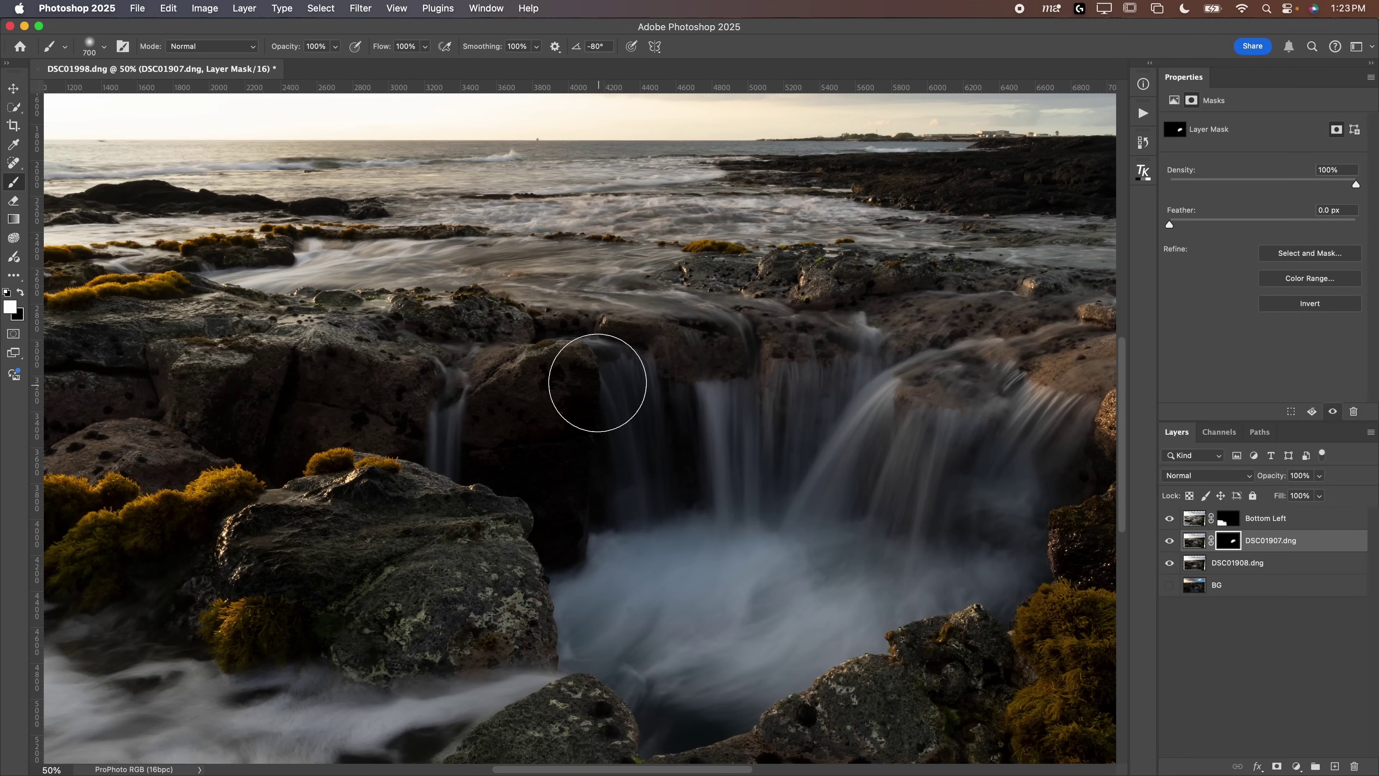
pyautogui.moveTo(597, 383)
pyautogui.mouseDown()
pyautogui.moveTo(632, 424)
pyautogui.moveTo(608, 356)
pyautogui.mouseUp()
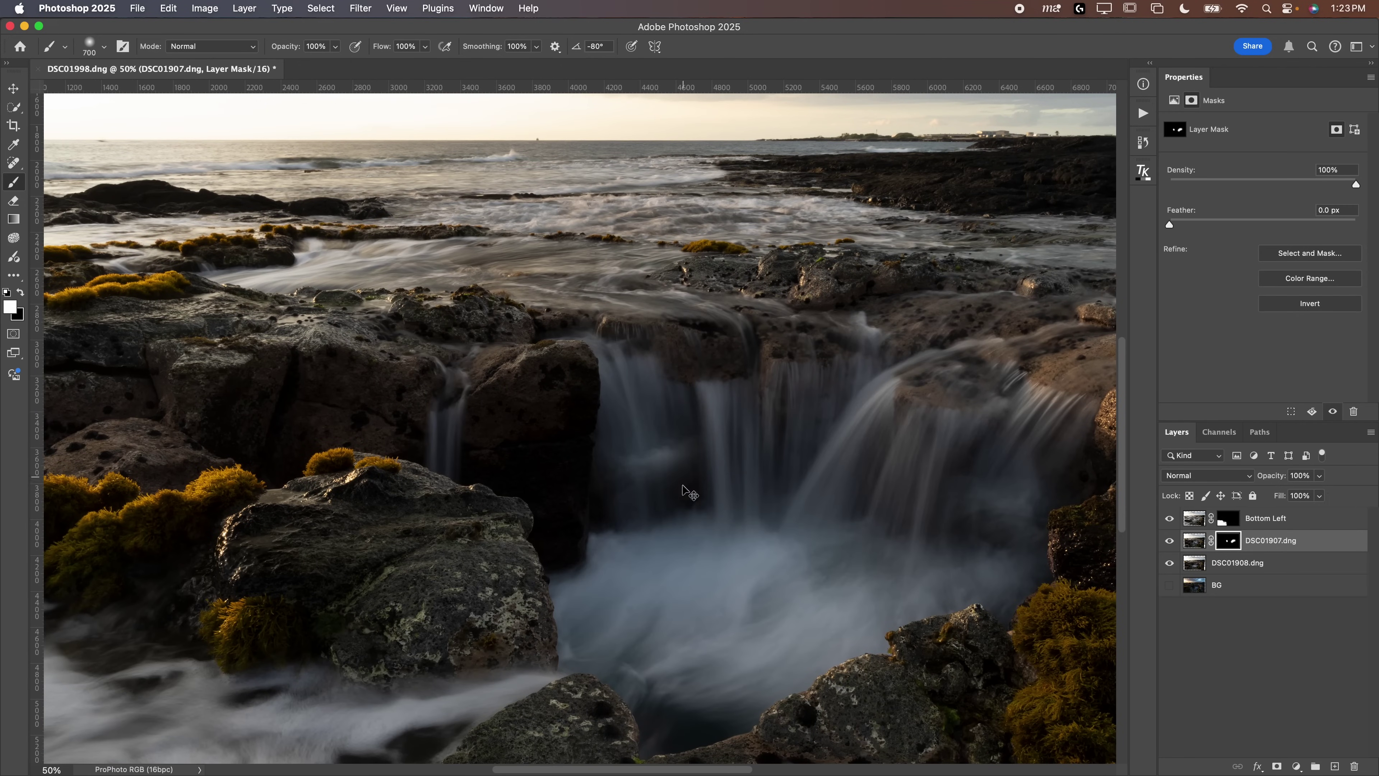
pyautogui.press('super+z')
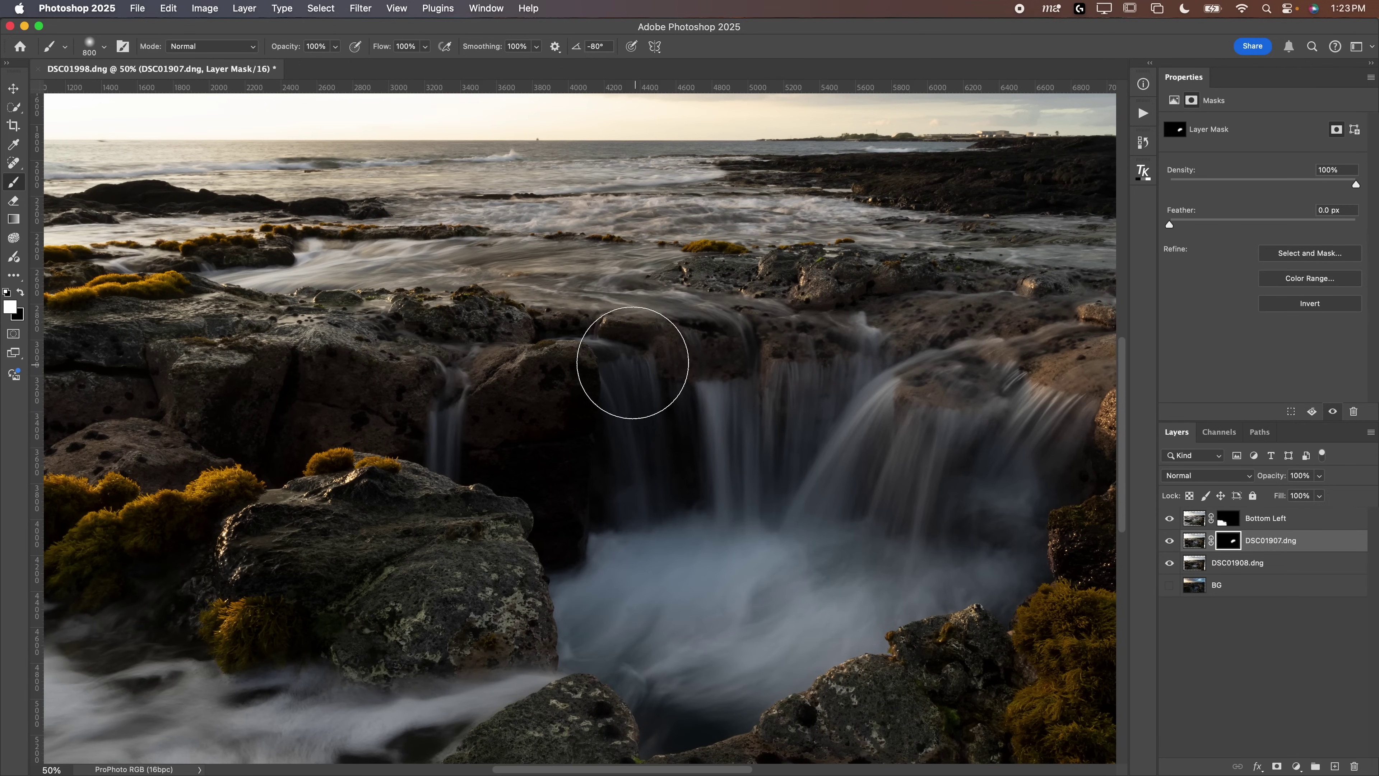
pyautogui.press(']')
pyautogui.press(']')
pyautogui.moveTo(624, 357)
pyautogui.mouseDown()
pyautogui.moveTo(584, 362)
pyautogui.moveTo(637, 346)
pyautogui.moveTo(592, 354)
pyautogui.moveTo(603, 361)
pyautogui.mouseUp()
pyautogui.press(']')
pyautogui.press(']')
pyautogui.press(']')
pyautogui.press(']')
pyautogui.press(']')
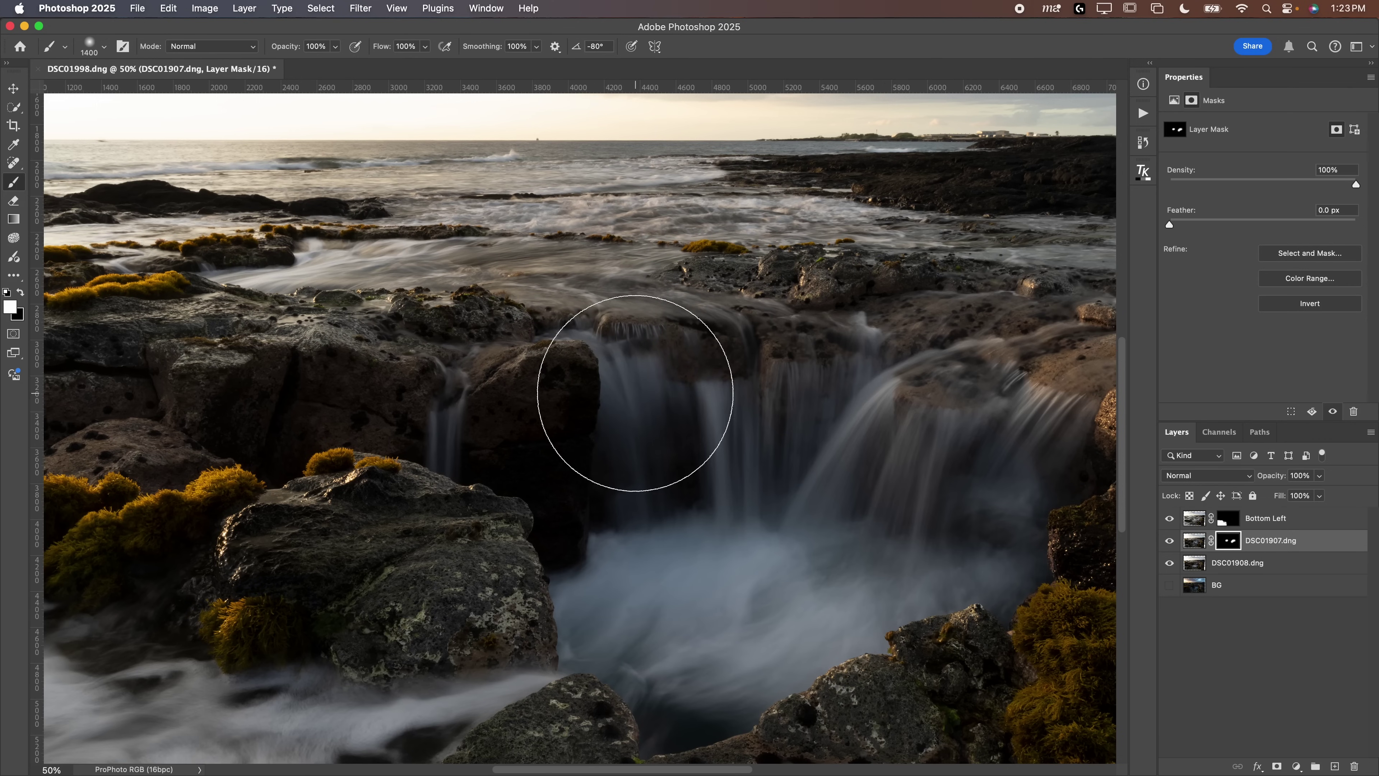
pyautogui.click(637, 395)
pyautogui.press('super+z')
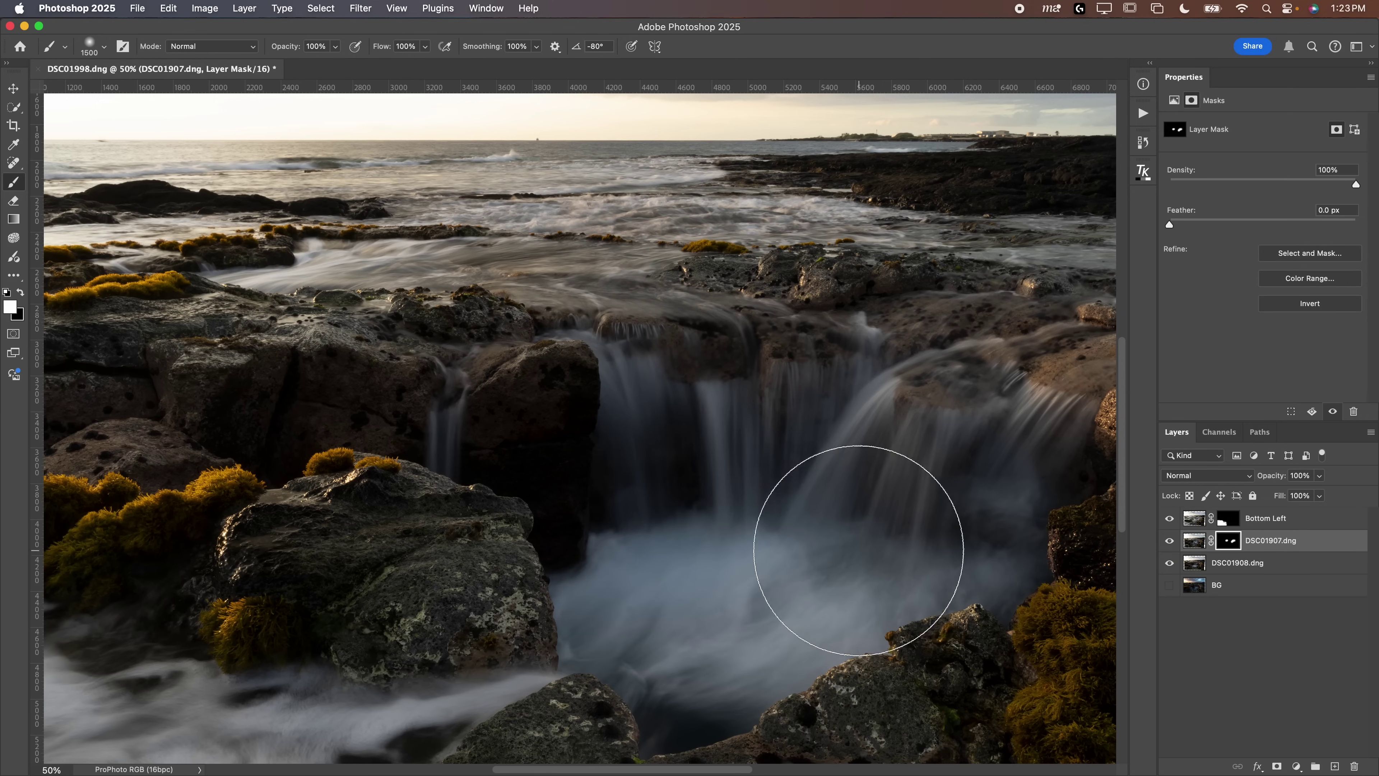
pyautogui.press('super+z')
pyautogui.press('super+z')
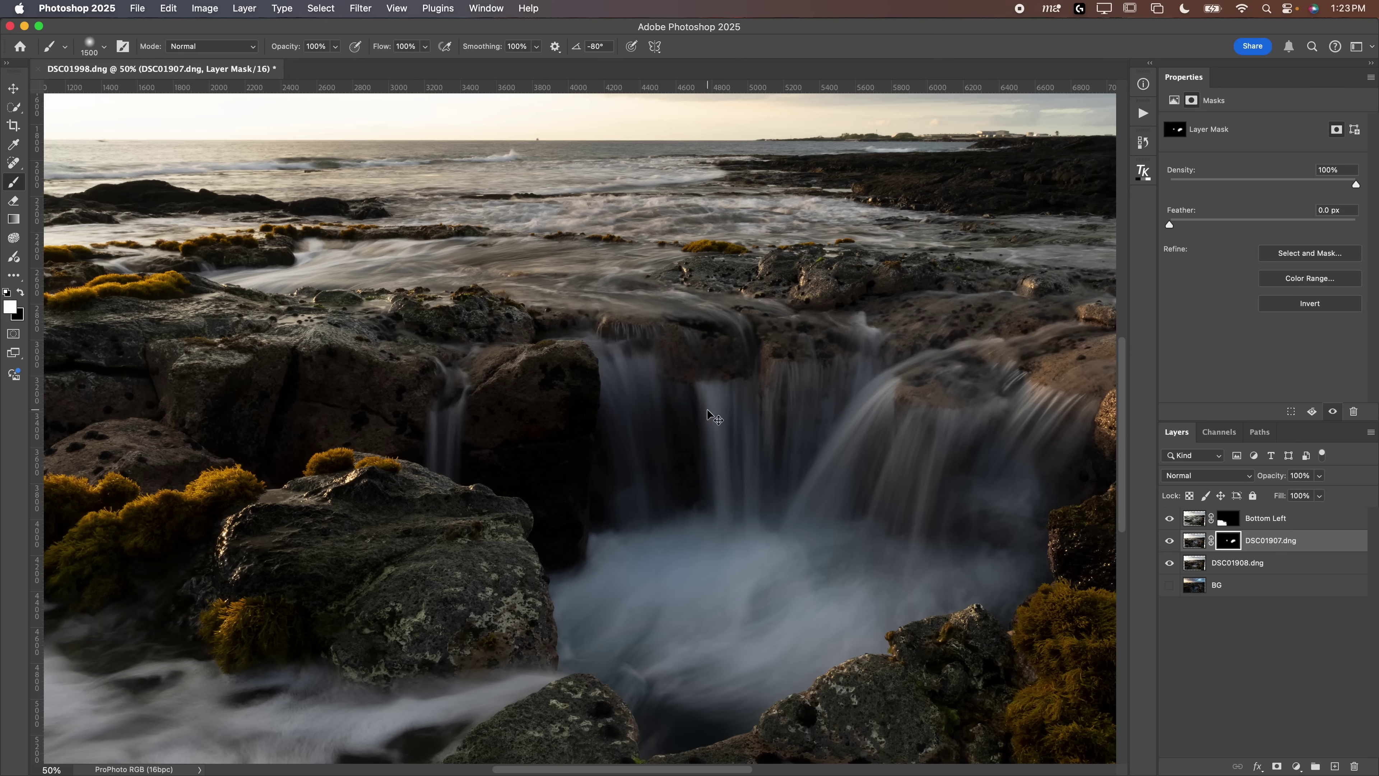
# Reveal the smooth small left waterfall and the silky sea behind it, then fit the image.
pyautogui.click(435, 385)
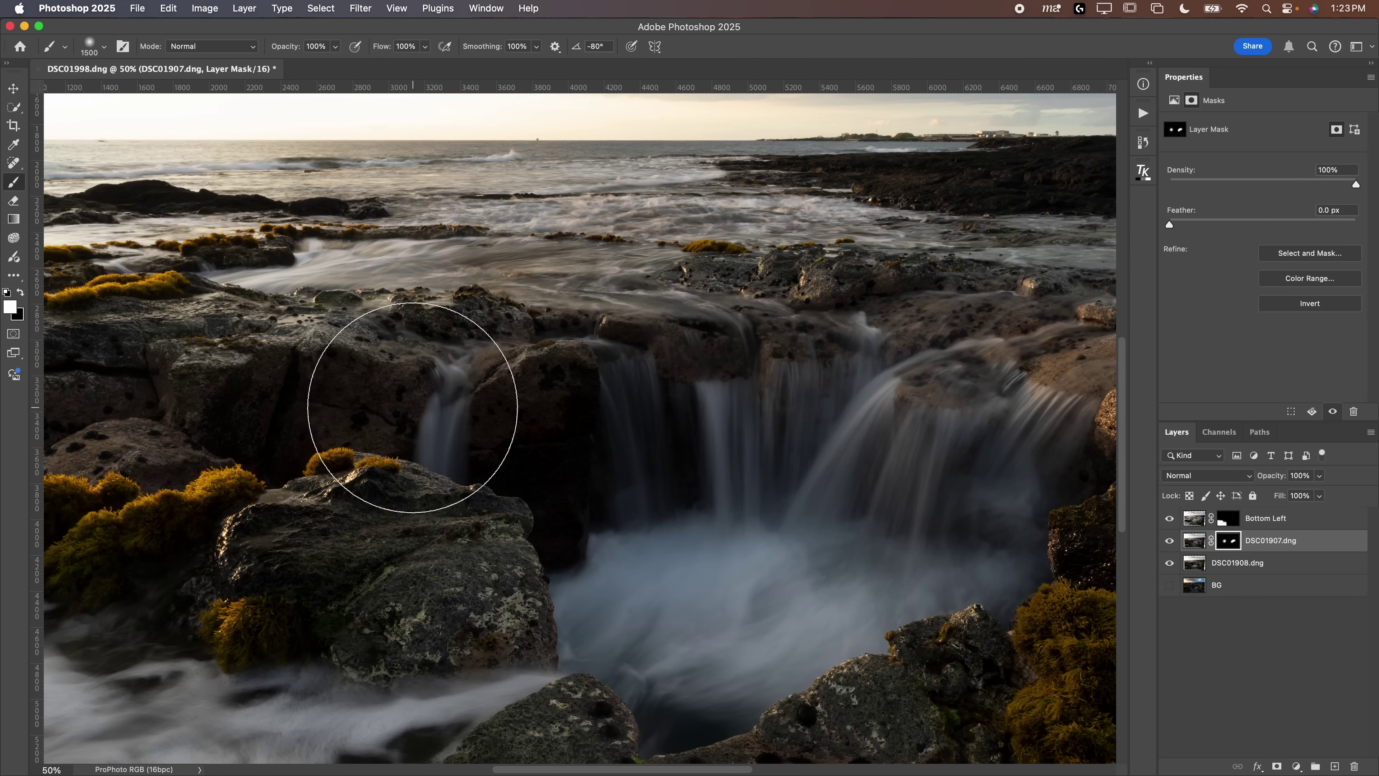
pyautogui.click(306, 352)
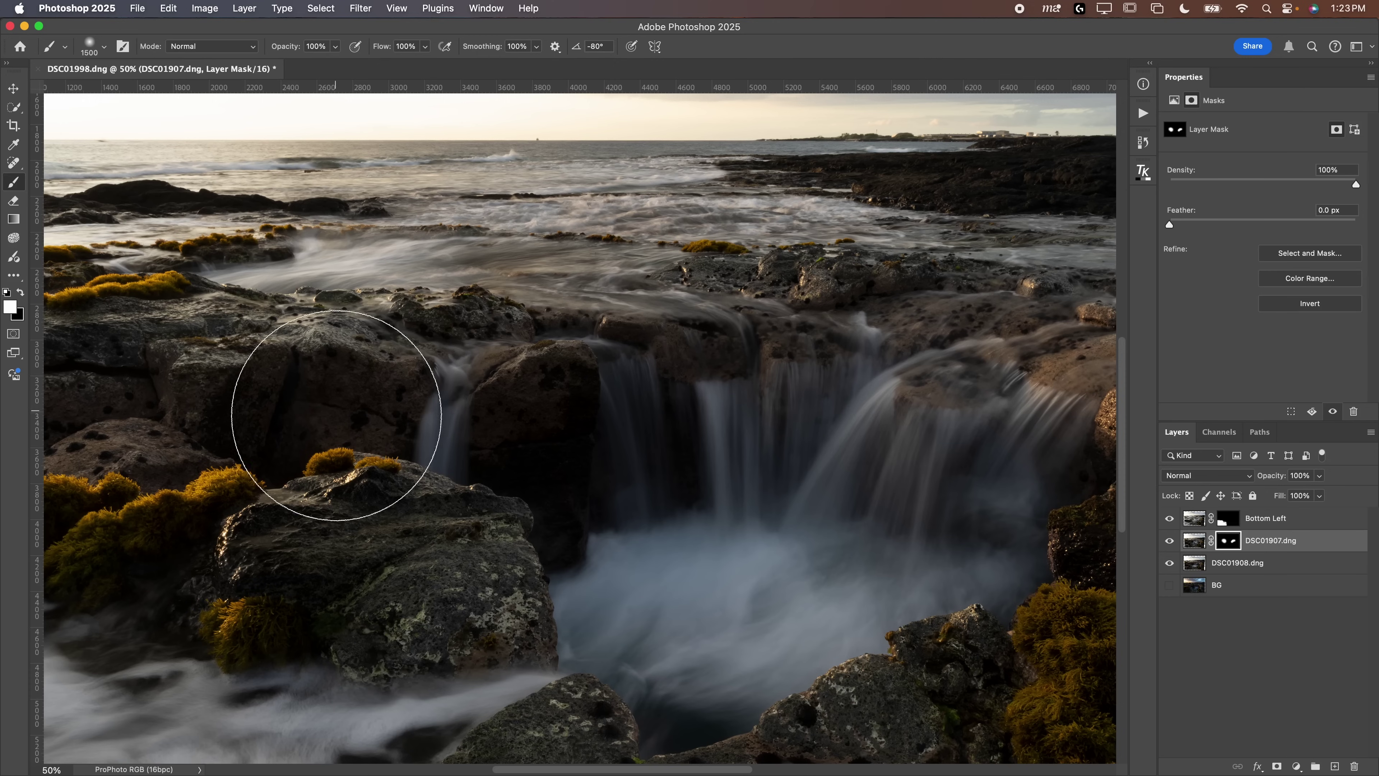
pyautogui.moveTo(308, 261)
pyautogui.mouseDown()
pyautogui.moveTo(475, 228)
pyautogui.moveTo(763, 206)
pyautogui.moveTo(1046, 231)
pyautogui.mouseUp()
pyautogui.moveTo(934, 215); pyautogui.dragTo(248, 303)
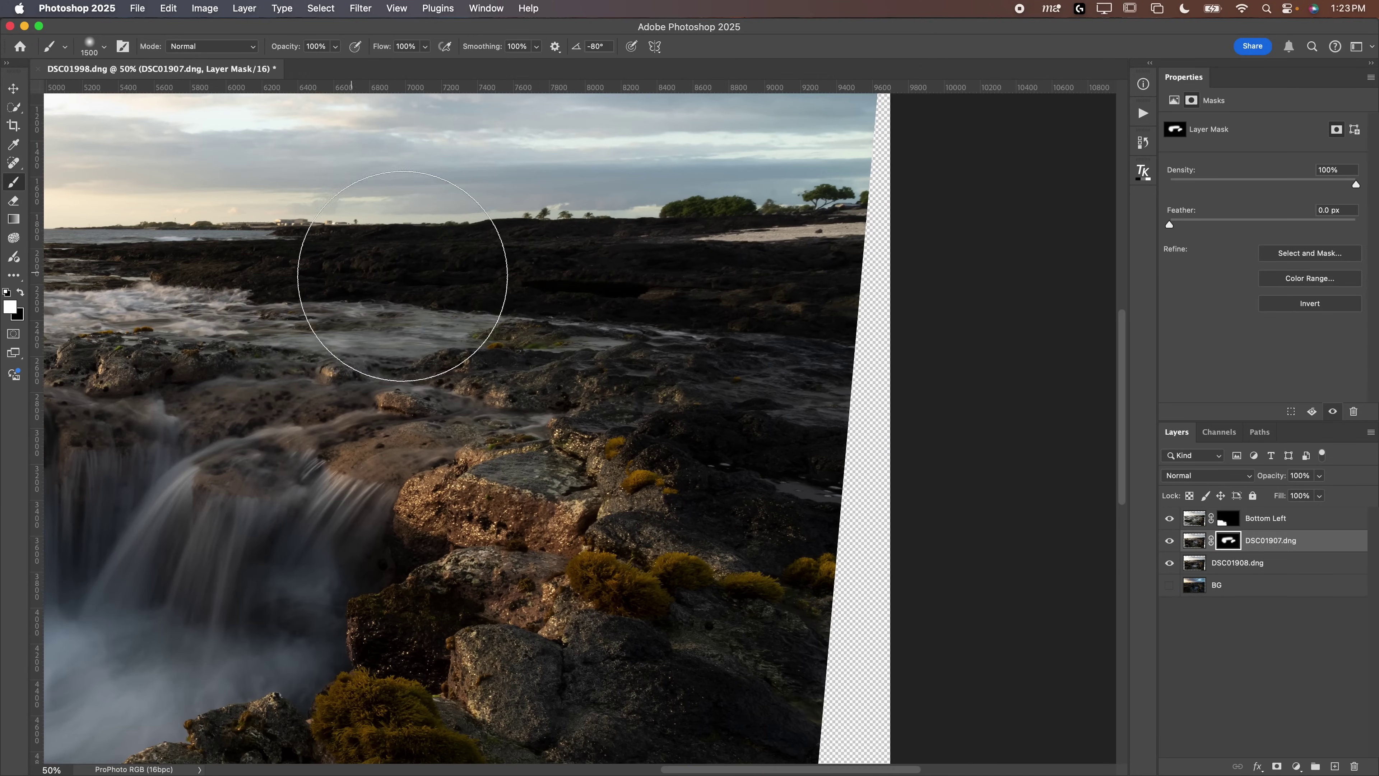
pyautogui.hscroll(-15, 739, 235)
pyautogui.moveTo(739, 235)
pyautogui.mouseDown()
pyautogui.moveTo(347, 261)
pyautogui.moveTo(275, 325)
pyautogui.mouseUp()
pyautogui.hscroll(15, 238, 341)
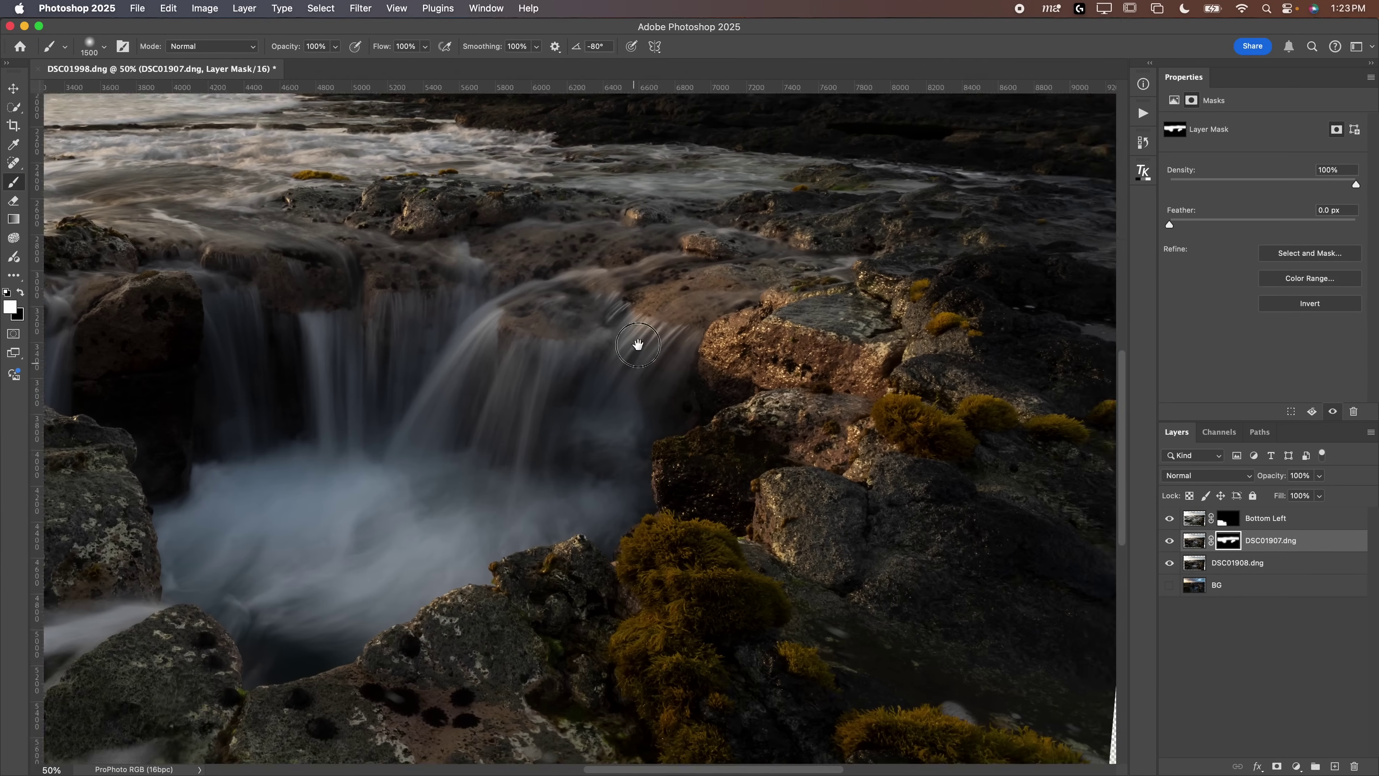
pyautogui.press('super+0')
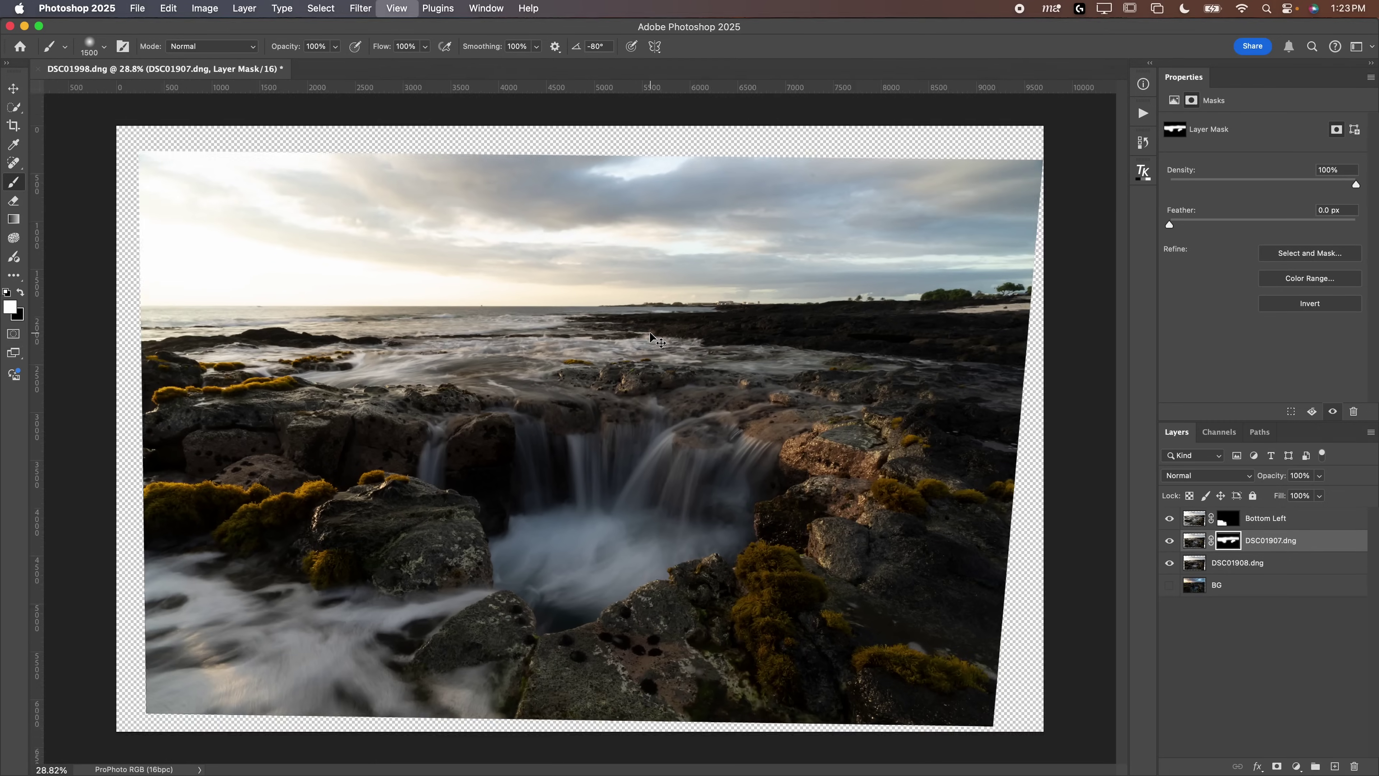
# Toggle the DSC01907.dng and Bottom Left layers to compare, leaving Bottom Left visible.
pyautogui.click(1169, 540)
pyautogui.click(1169, 541)
pyautogui.click(1170, 541)
pyautogui.click(1169, 540)
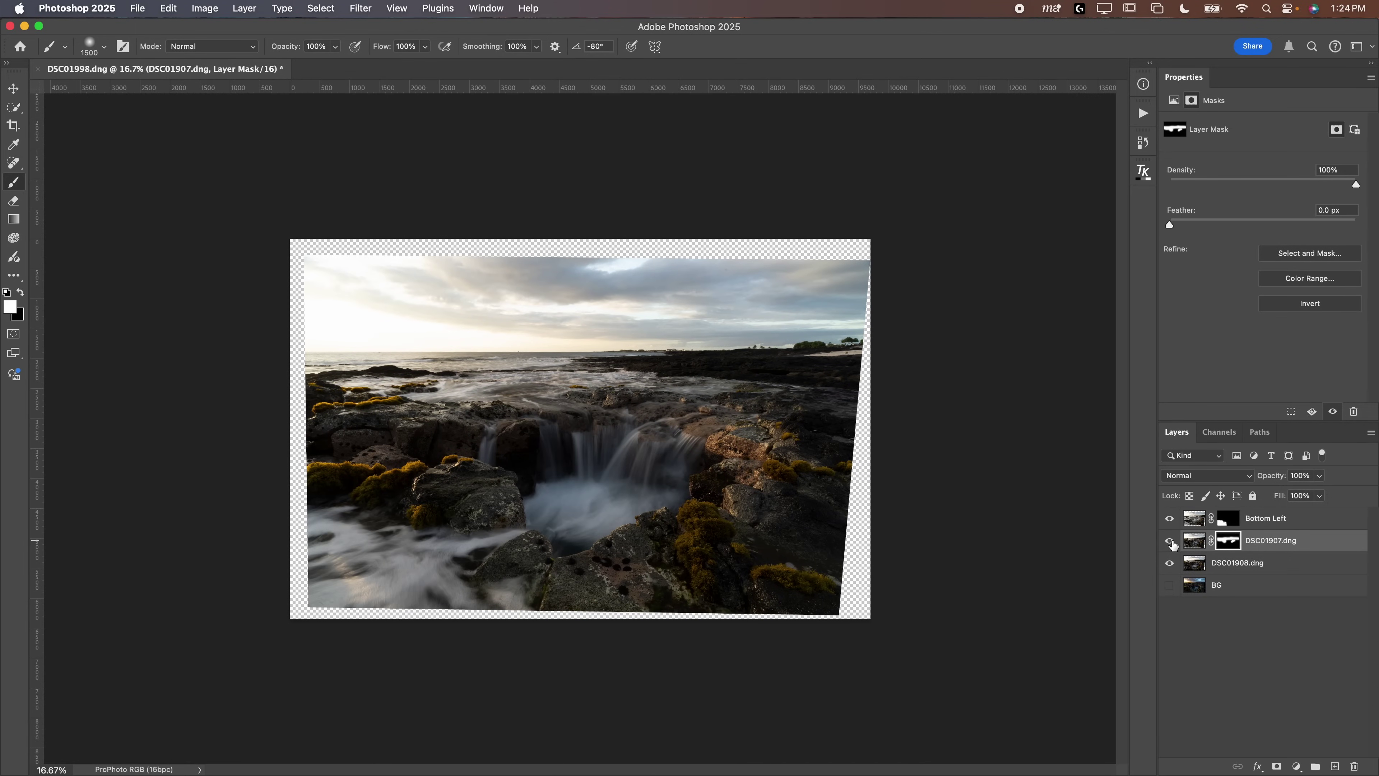
pyautogui.click(1169, 519)
pyautogui.click(1169, 519)
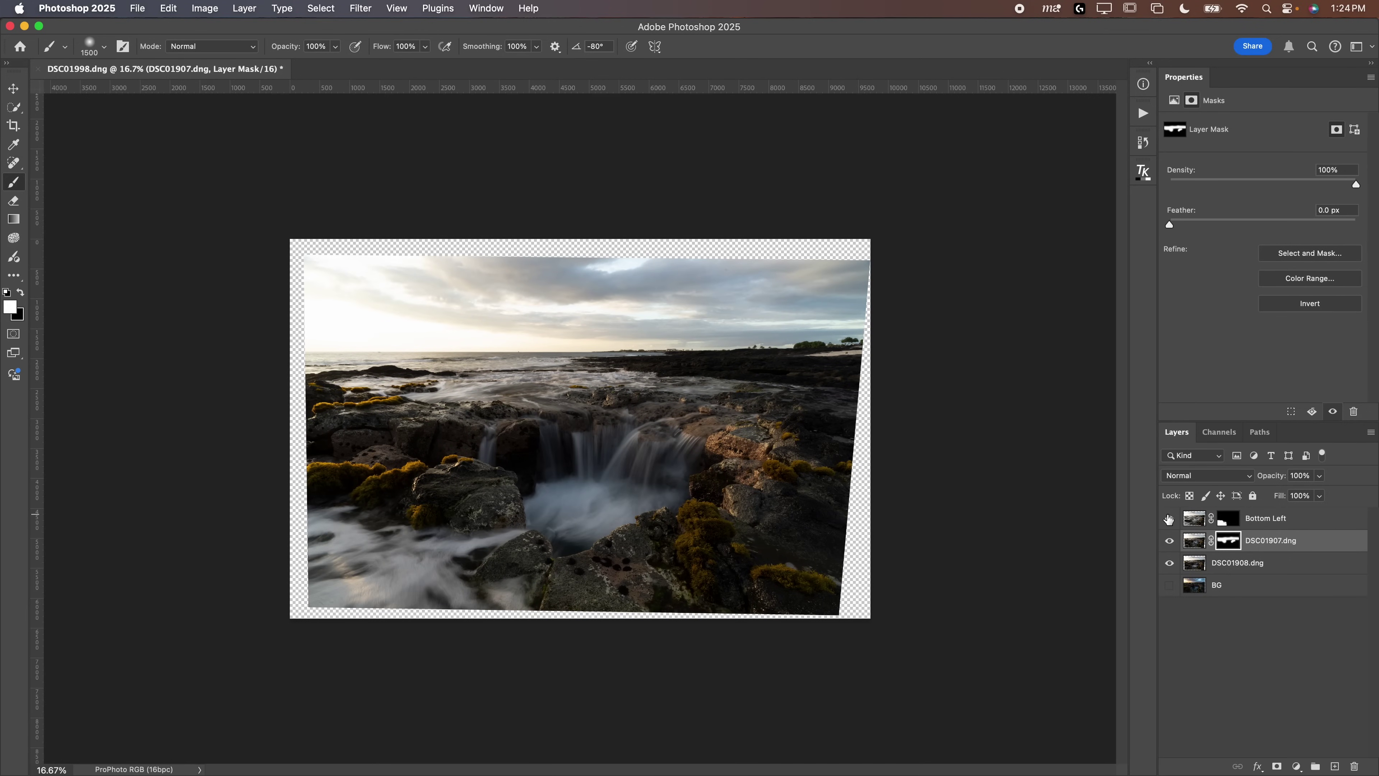
pyautogui.click(1169, 540)
pyautogui.click(1169, 541)
pyautogui.click(1170, 545)
pyautogui.click(1170, 543)
pyautogui.moveTo(1172, 524); pyautogui.dragTo(1173, 531)
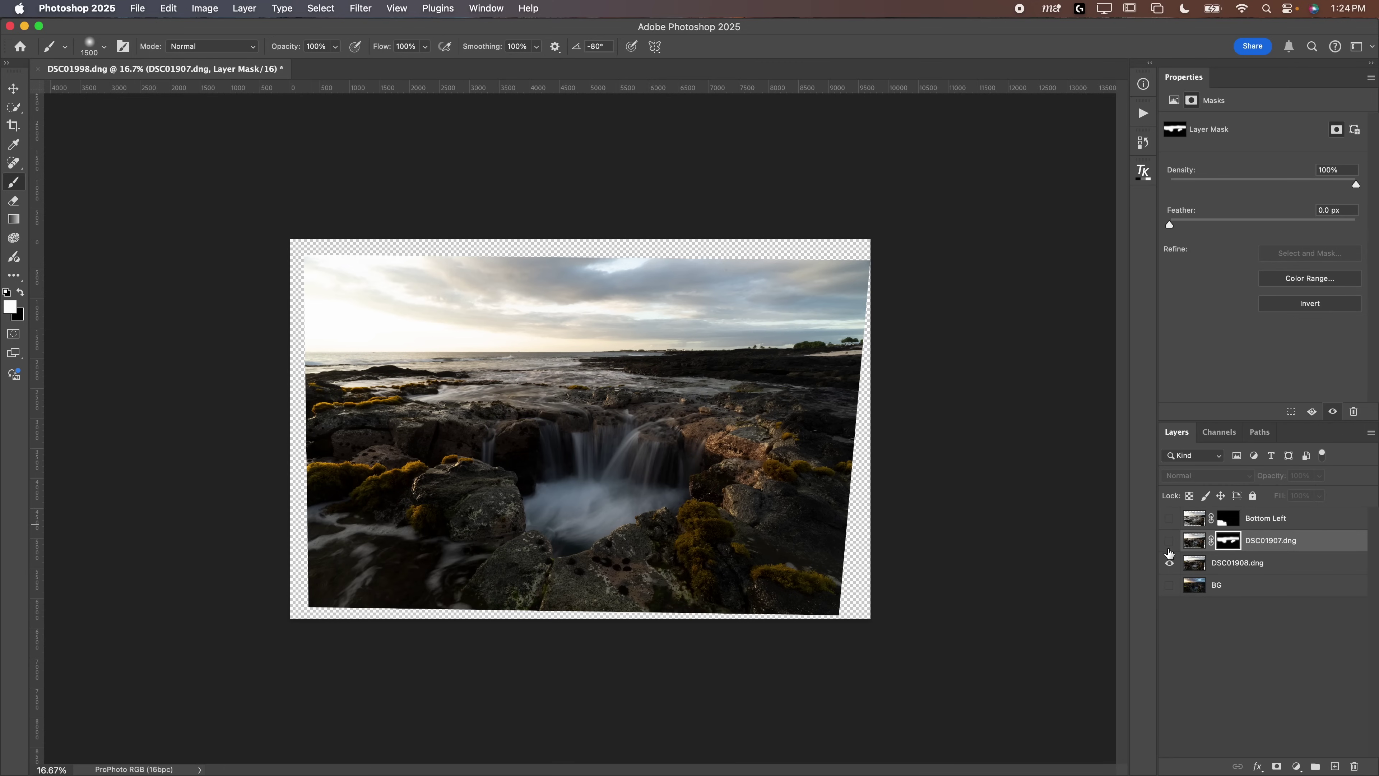
pyautogui.click(1168, 519)
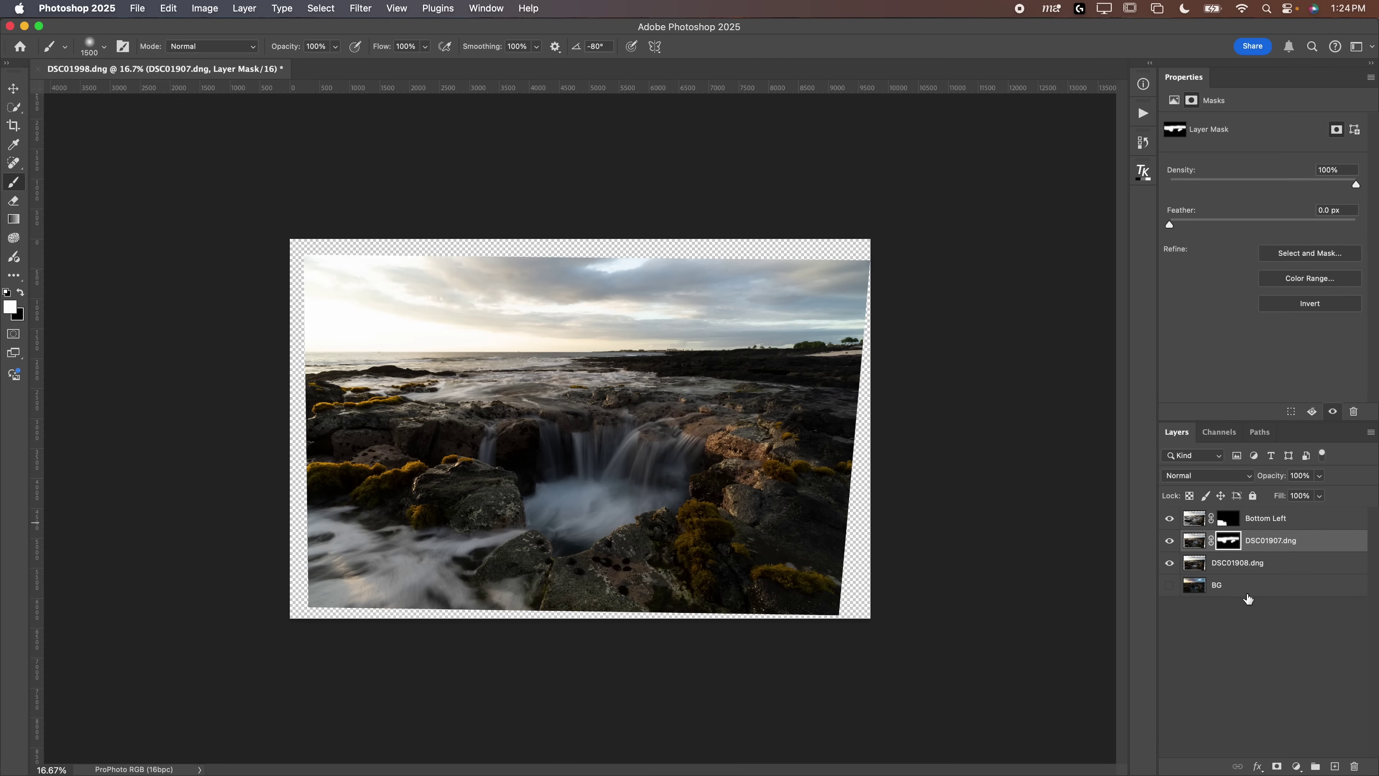
# Move the BG sunset layer to the top of the stack and hide it.
pyautogui.click(1216, 592)
pyautogui.click(1170, 586)
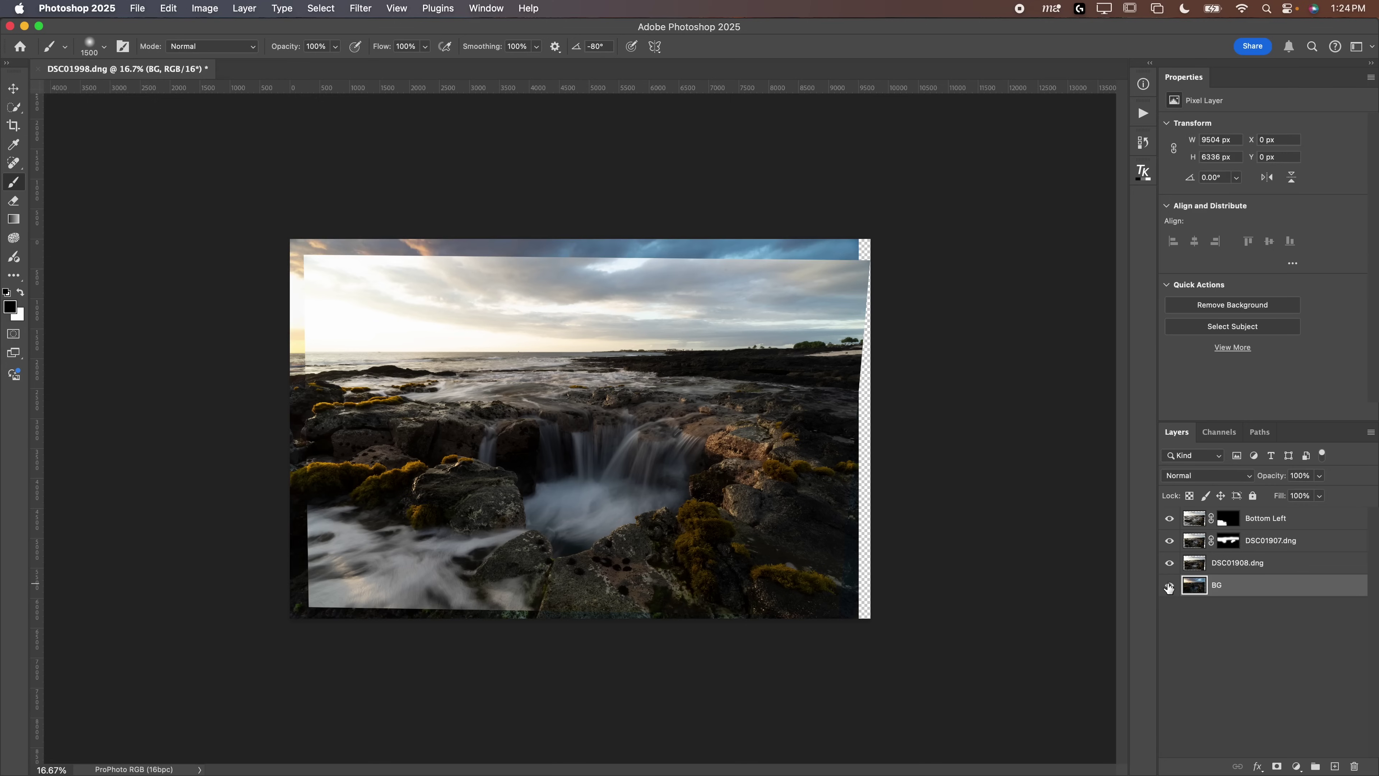
pyautogui.moveTo(1219, 591); pyautogui.dragTo(1209, 513)
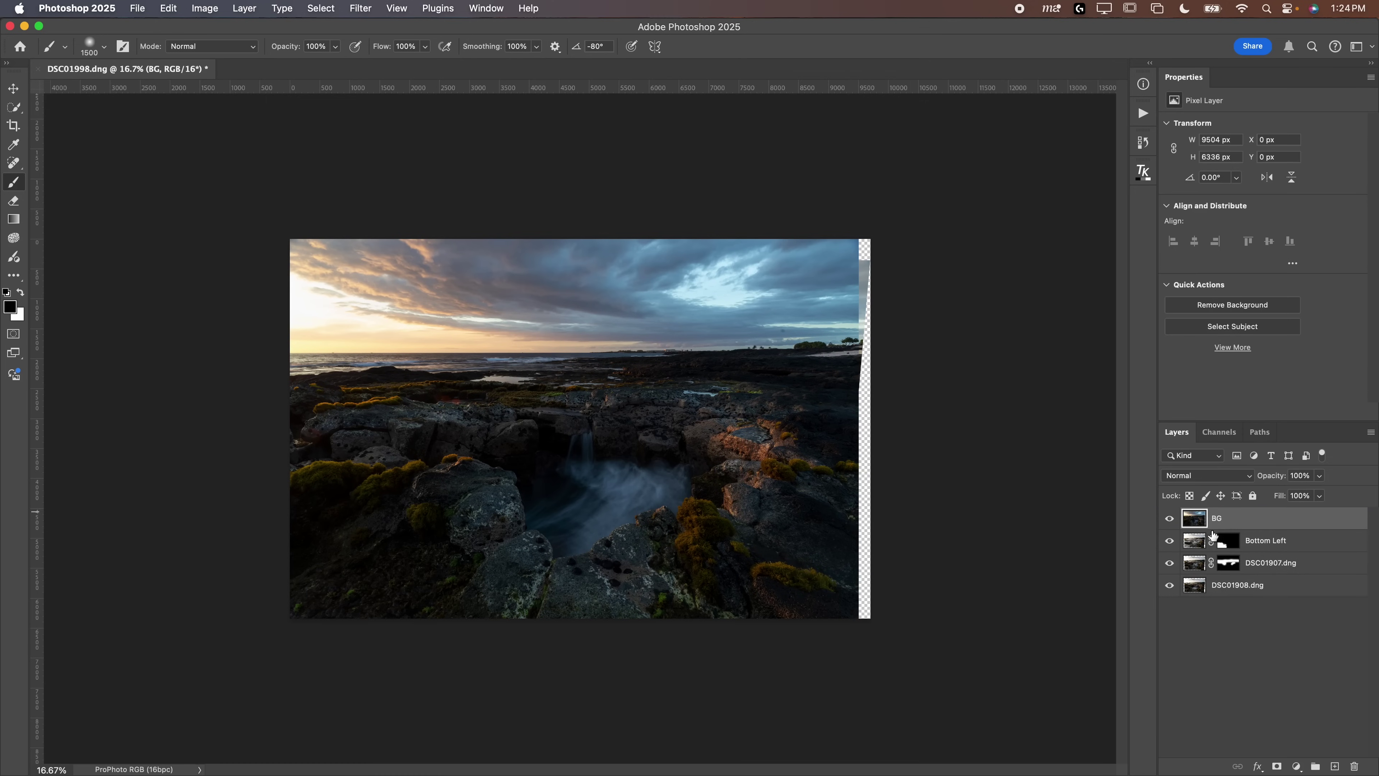
pyautogui.click(1169, 519)
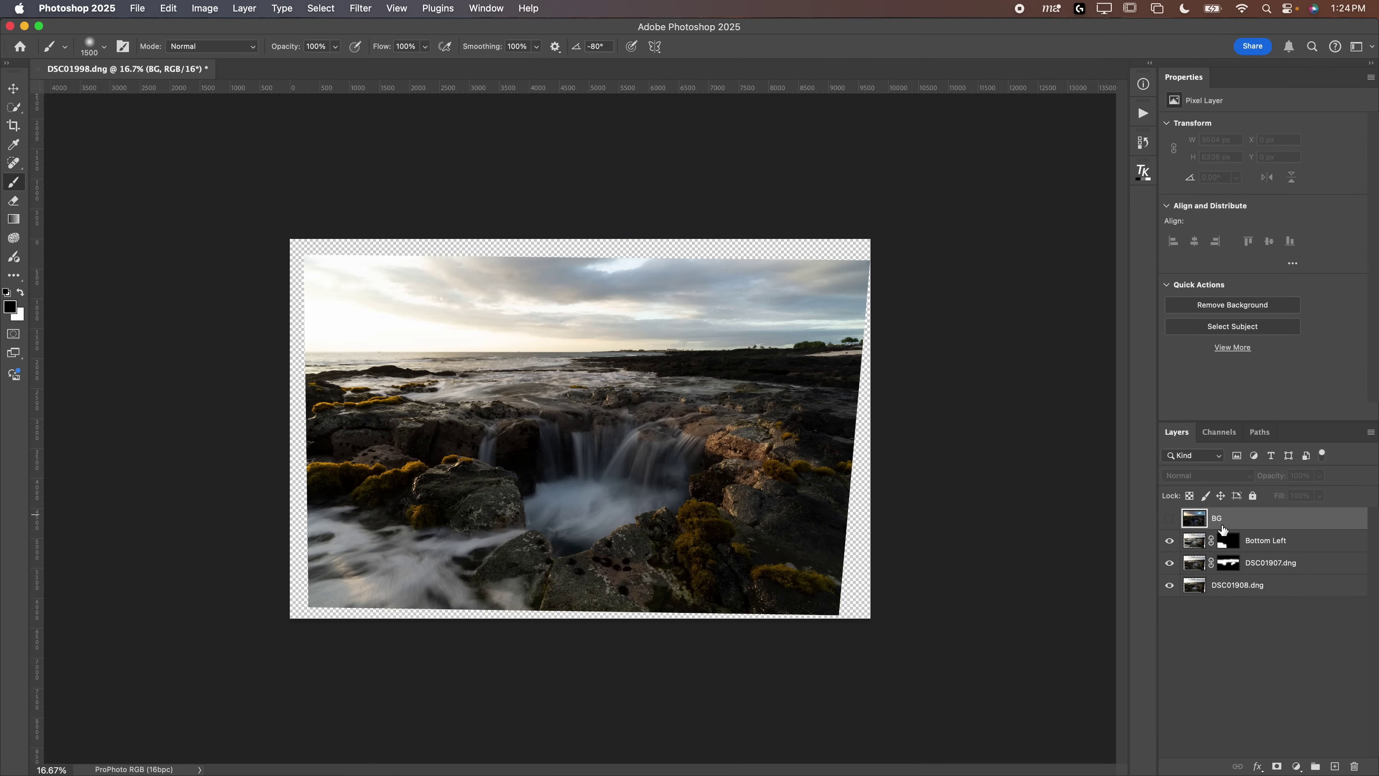
# Send the BG layer to the bottom of the stack.
pyautogui.click(1198, 543)
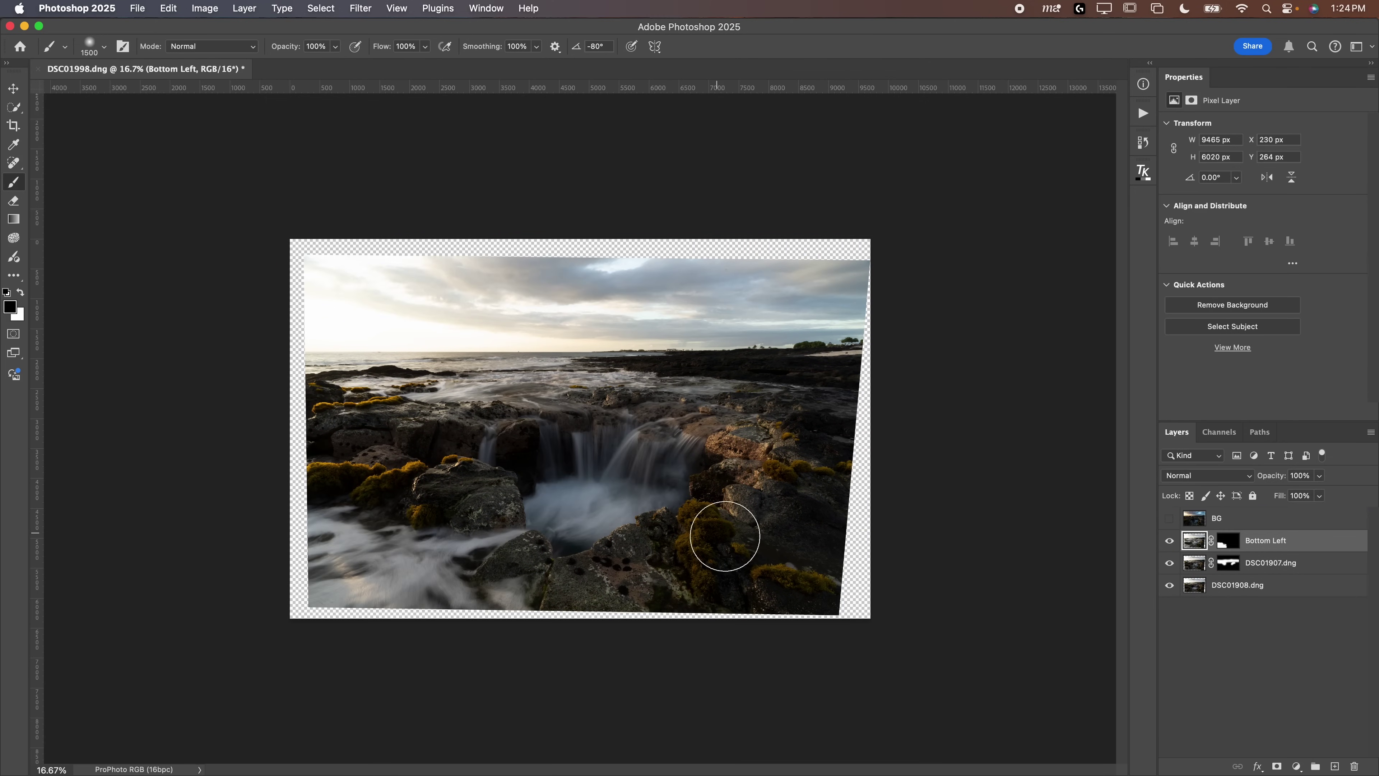
pyautogui.click(553, 338)
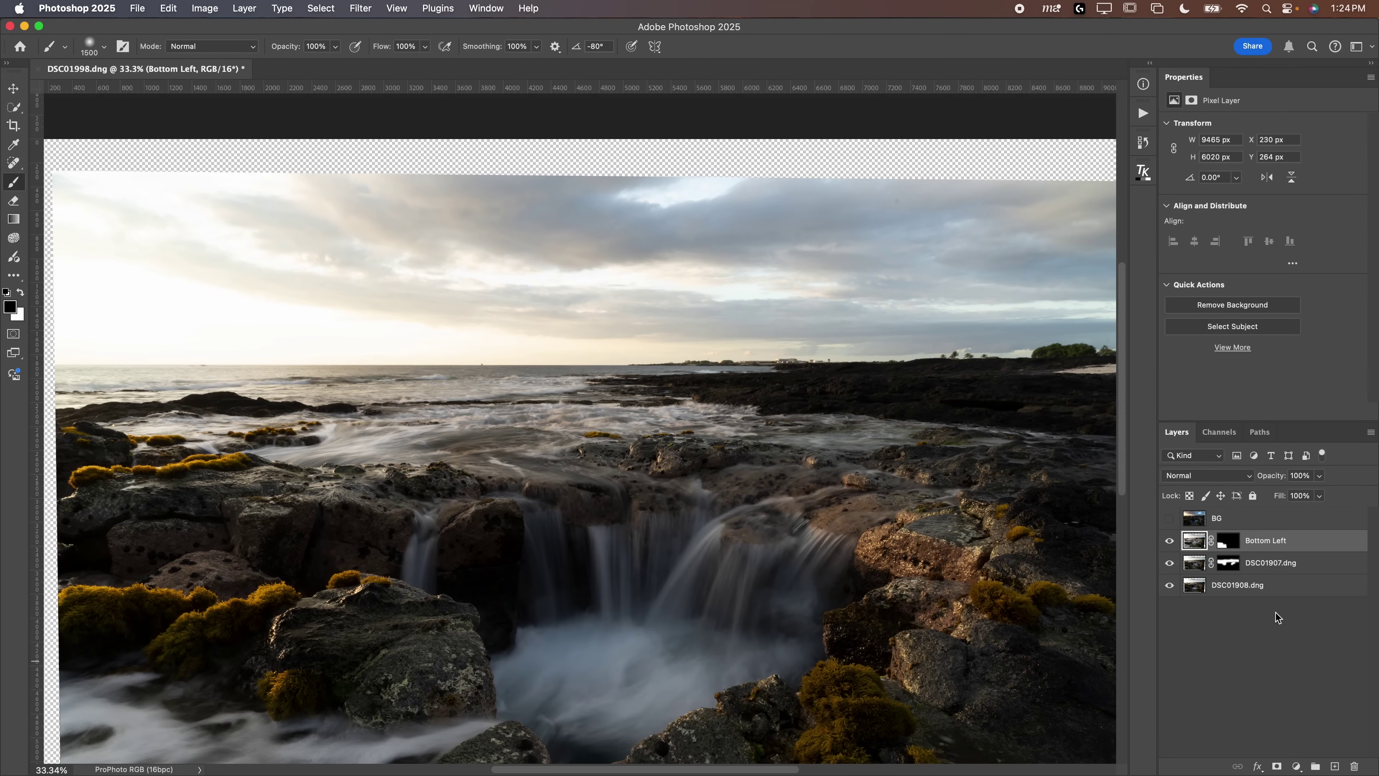
pyautogui.click(1224, 524)
pyautogui.press('super+shift+bracketleft')
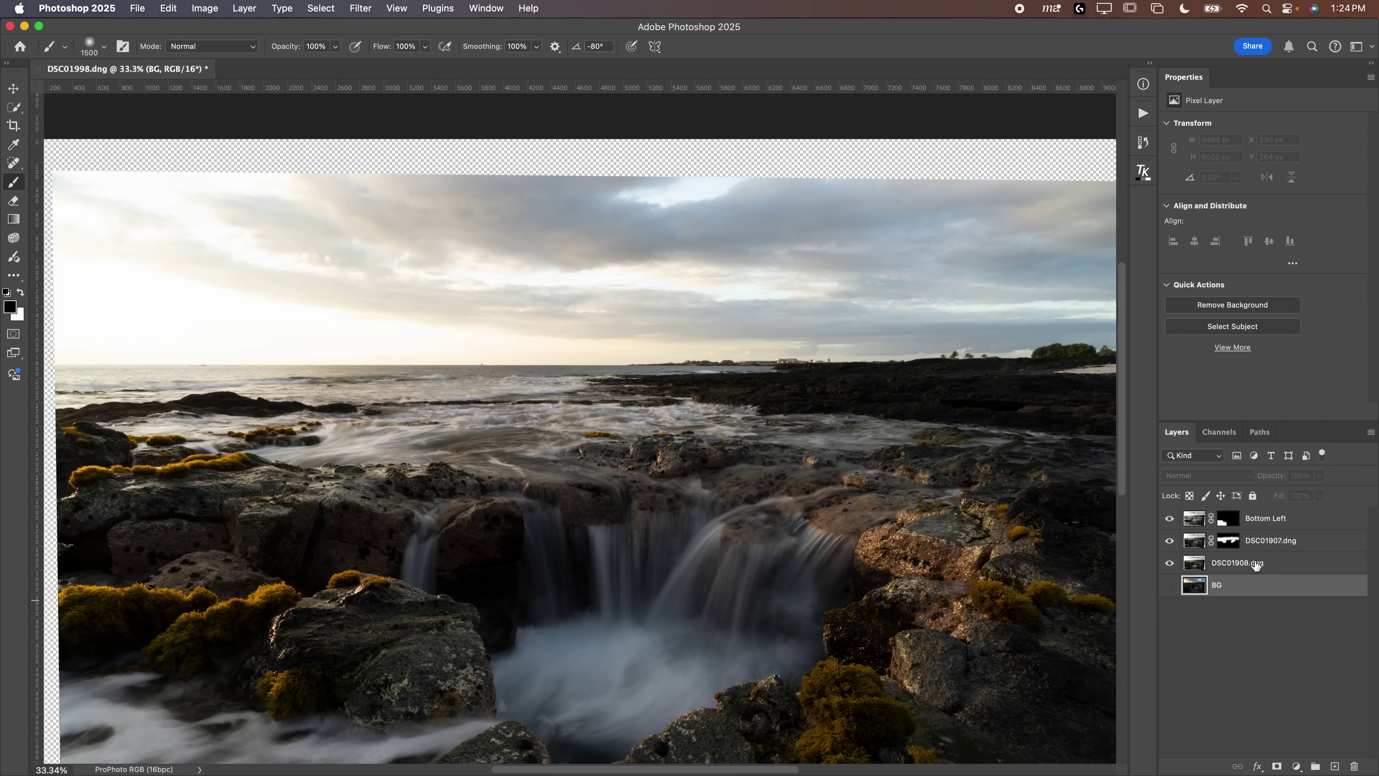
# Group Bottom Left, DSC01907.dng and DSC01908.dng into Group 1.
pyautogui.click(1233, 568)
pyautogui.keyDown('shift'); pyautogui.click(1304, 519); pyautogui.keyUp('shift')
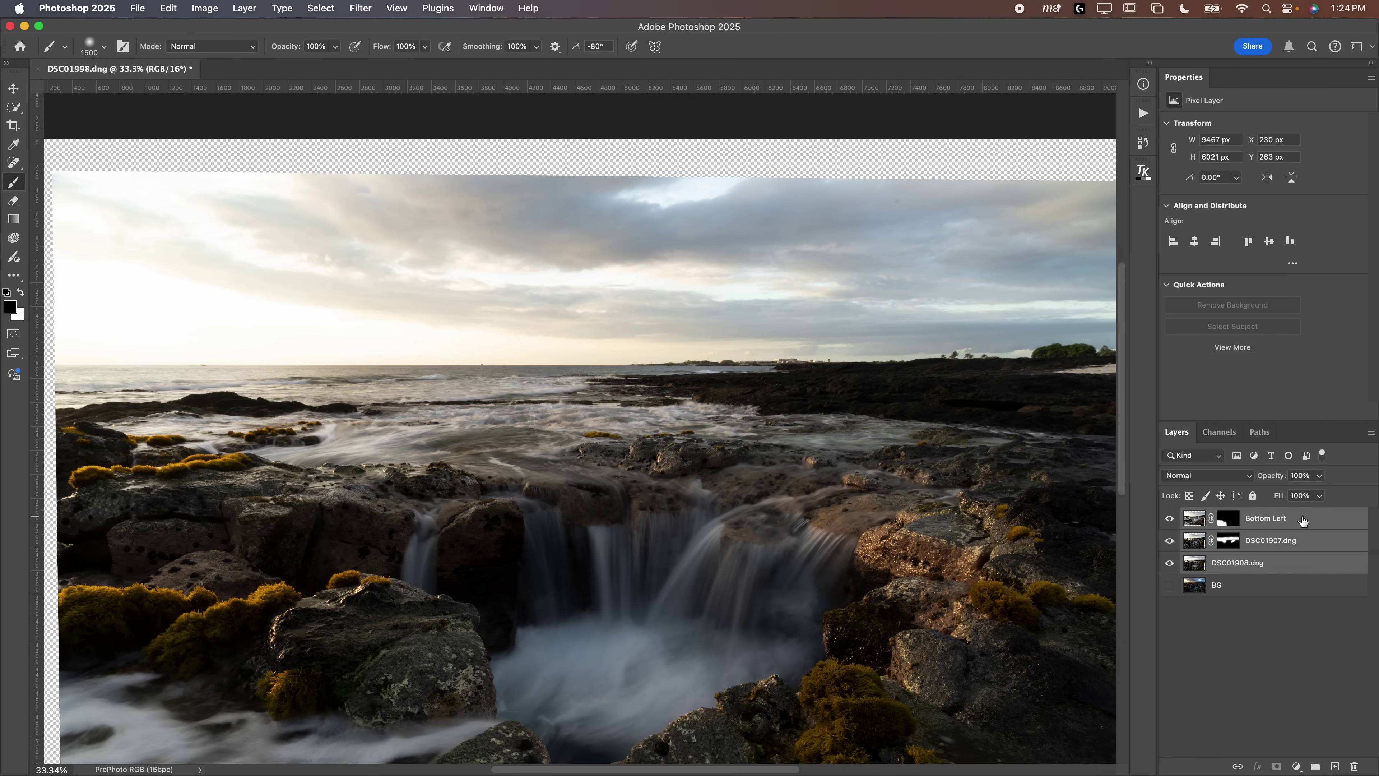
pyautogui.click(1267, 562)
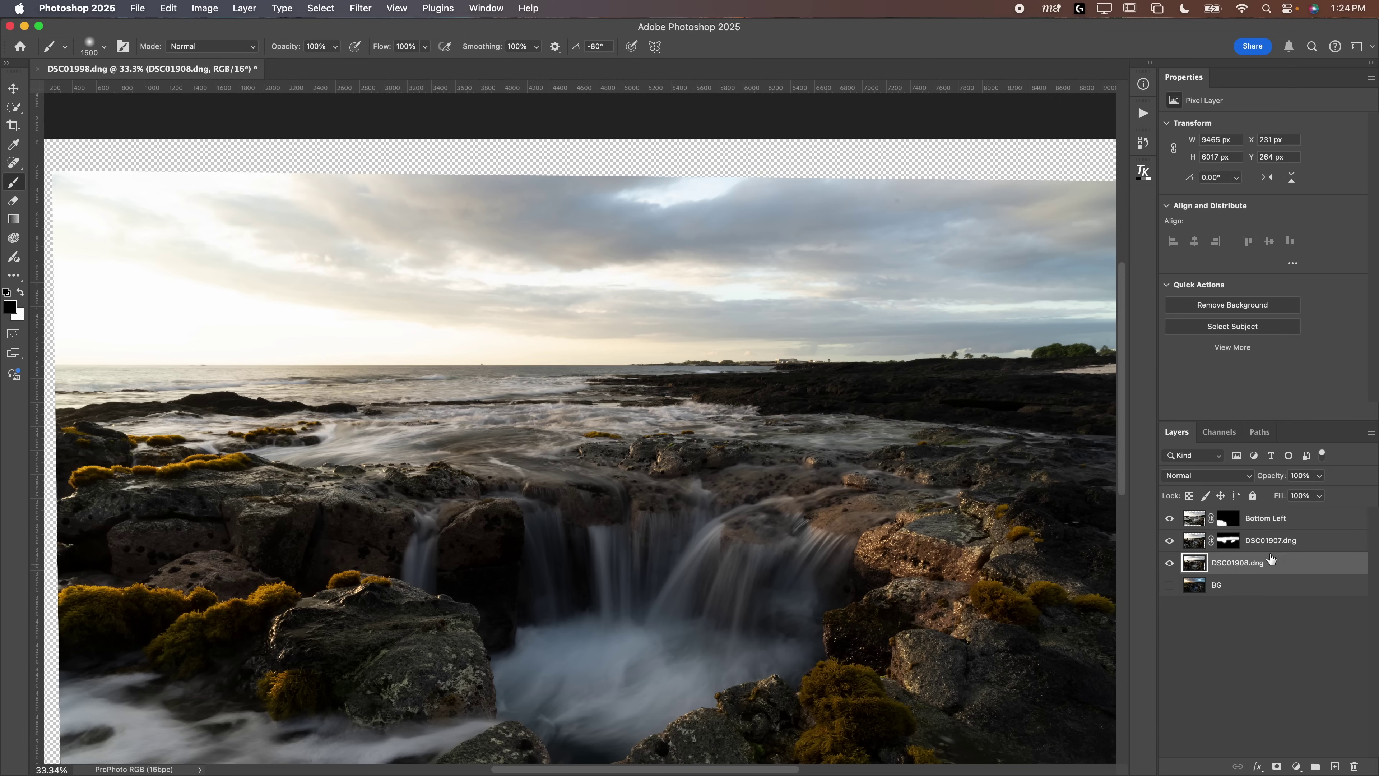
pyautogui.keyDown('shift'); pyautogui.click(1287, 520); pyautogui.keyUp('shift')
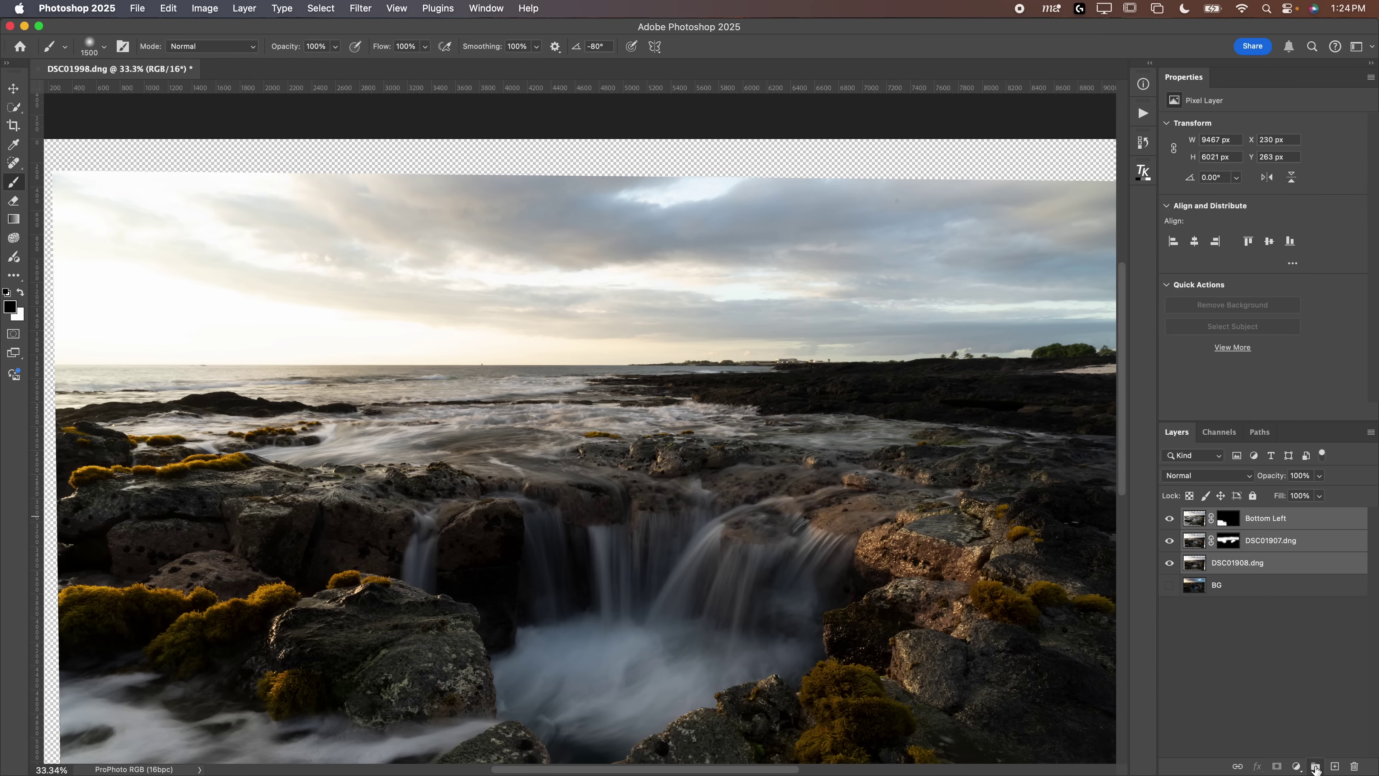
pyautogui.click(1315, 766)
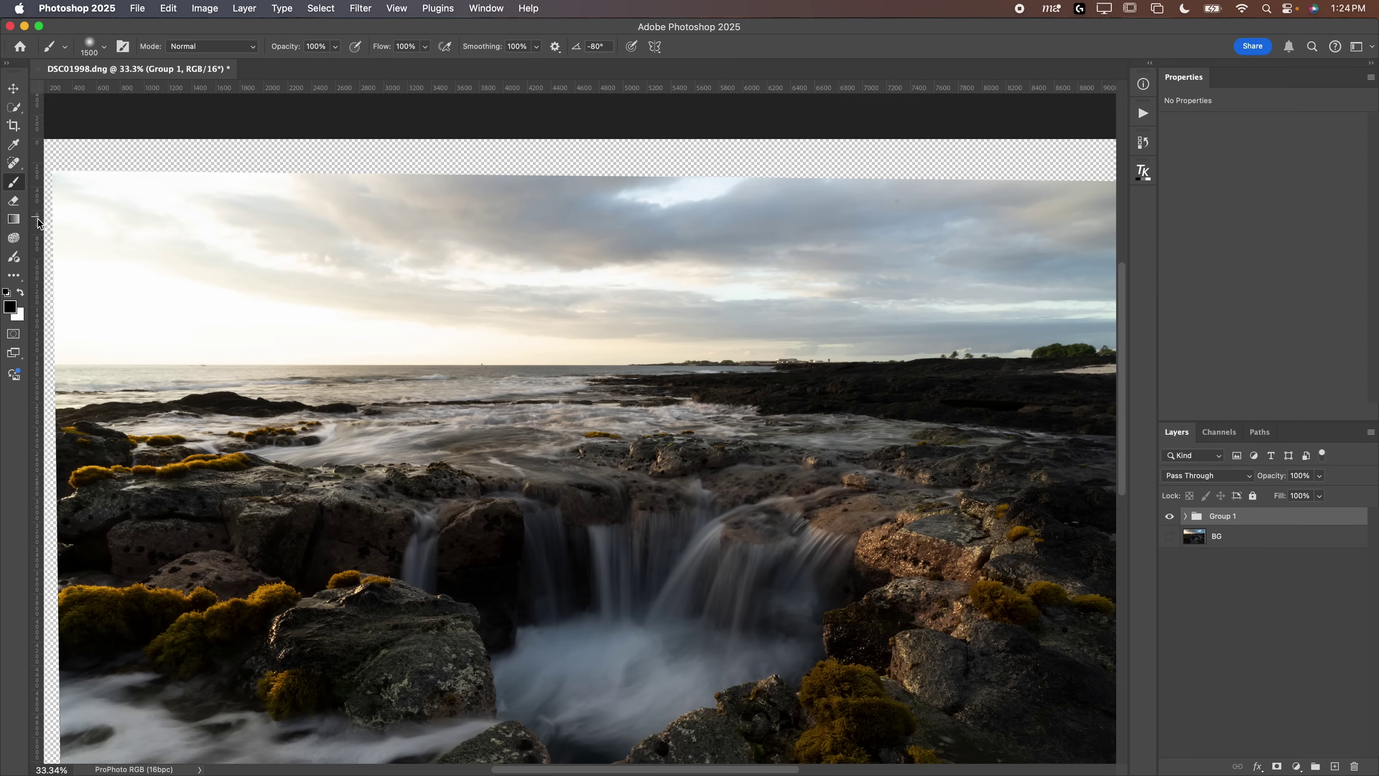
# Quick-select the sky across the image, checking the trees along the horizon.
pyautogui.click(14, 108)
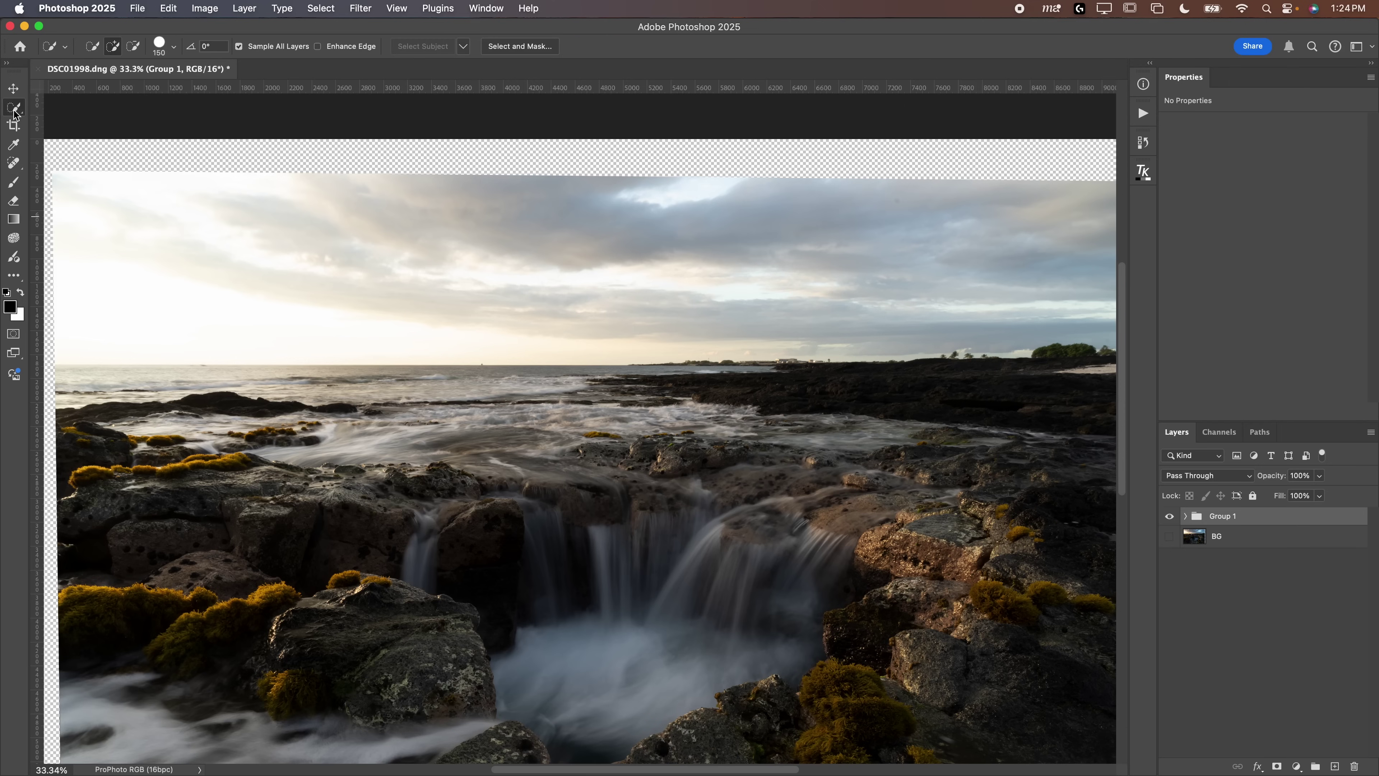
pyautogui.moveTo(293, 272)
pyautogui.mouseDown()
pyautogui.moveTo(608, 260)
pyautogui.moveTo(428, 275)
pyautogui.mouseUp()
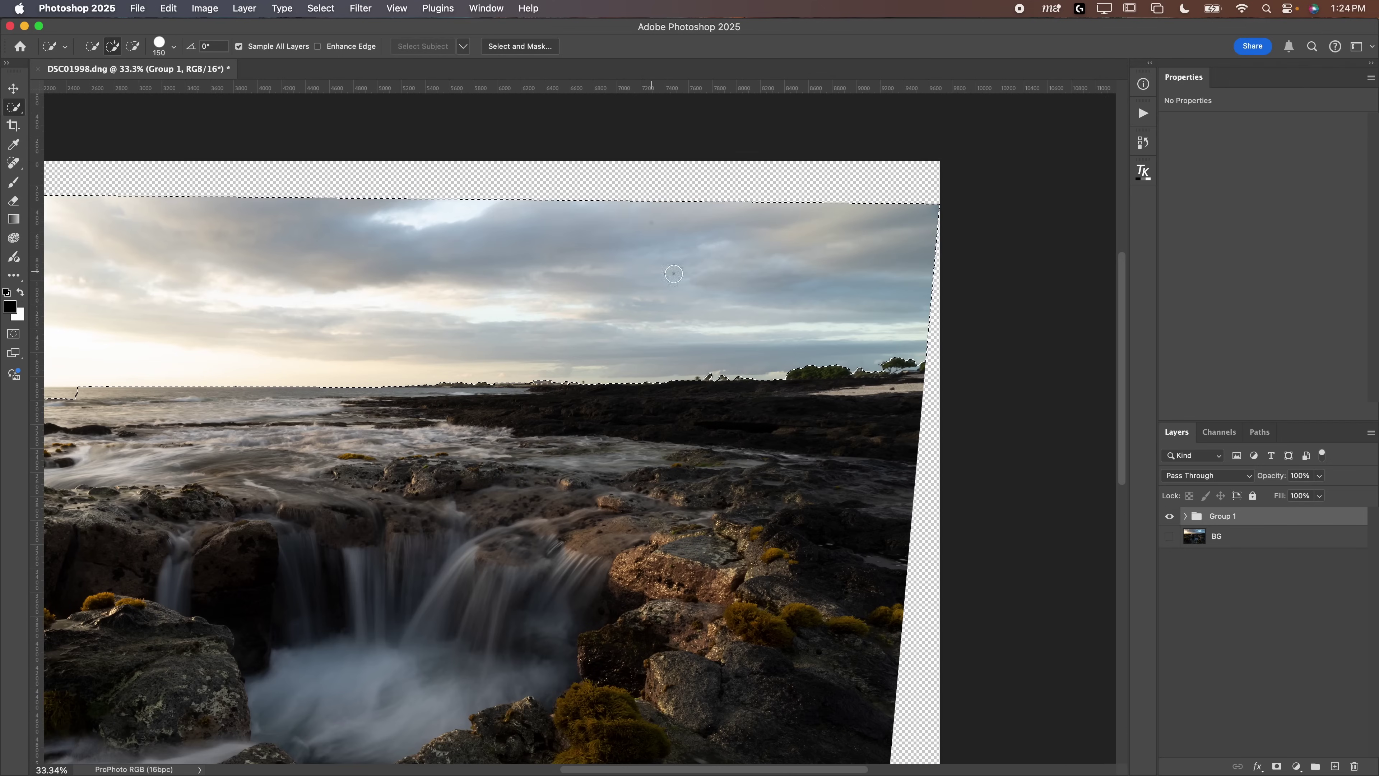
pyautogui.moveTo(465, 289); pyautogui.dragTo(513, 321)
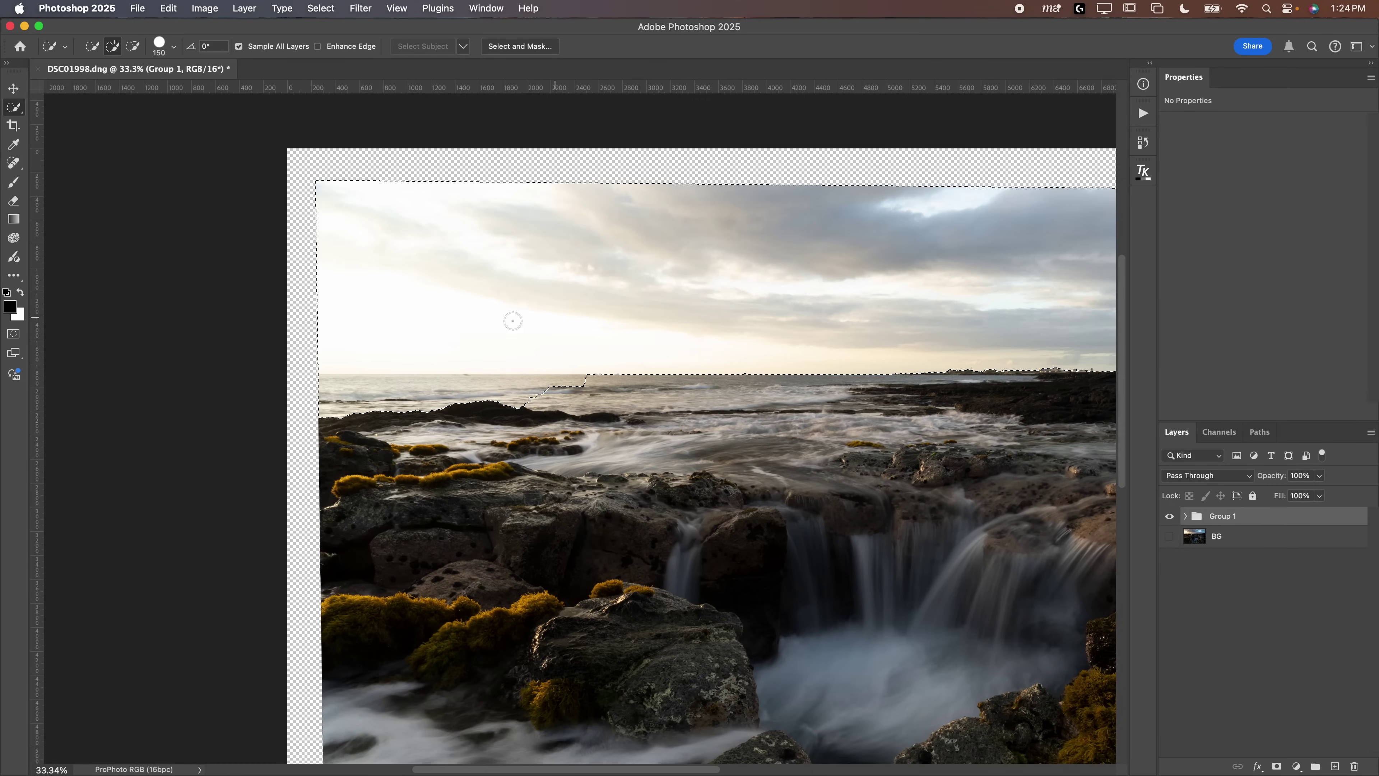
pyautogui.hscroll(10, 533, 322)
pyautogui.click(911, 360)
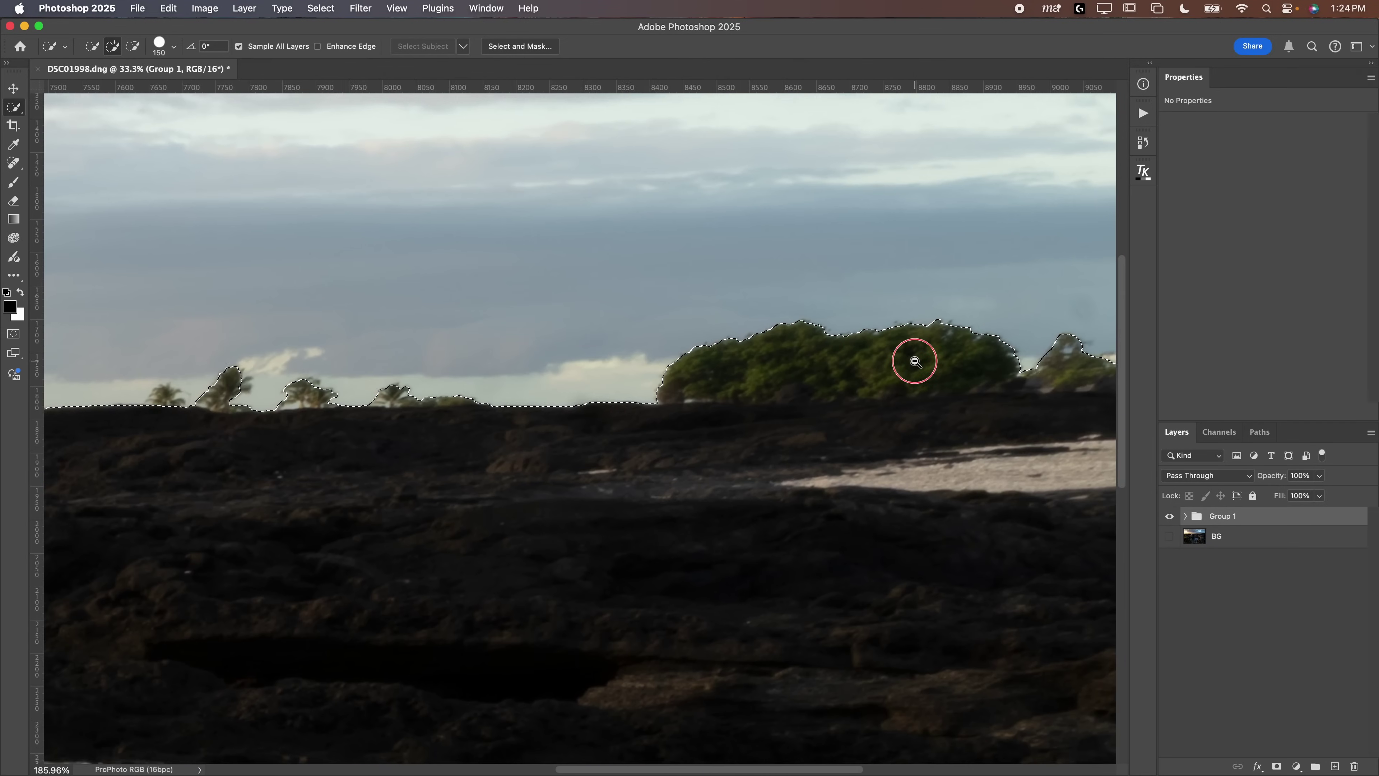
pyautogui.moveTo(662, 354); pyautogui.dragTo(341, 370)
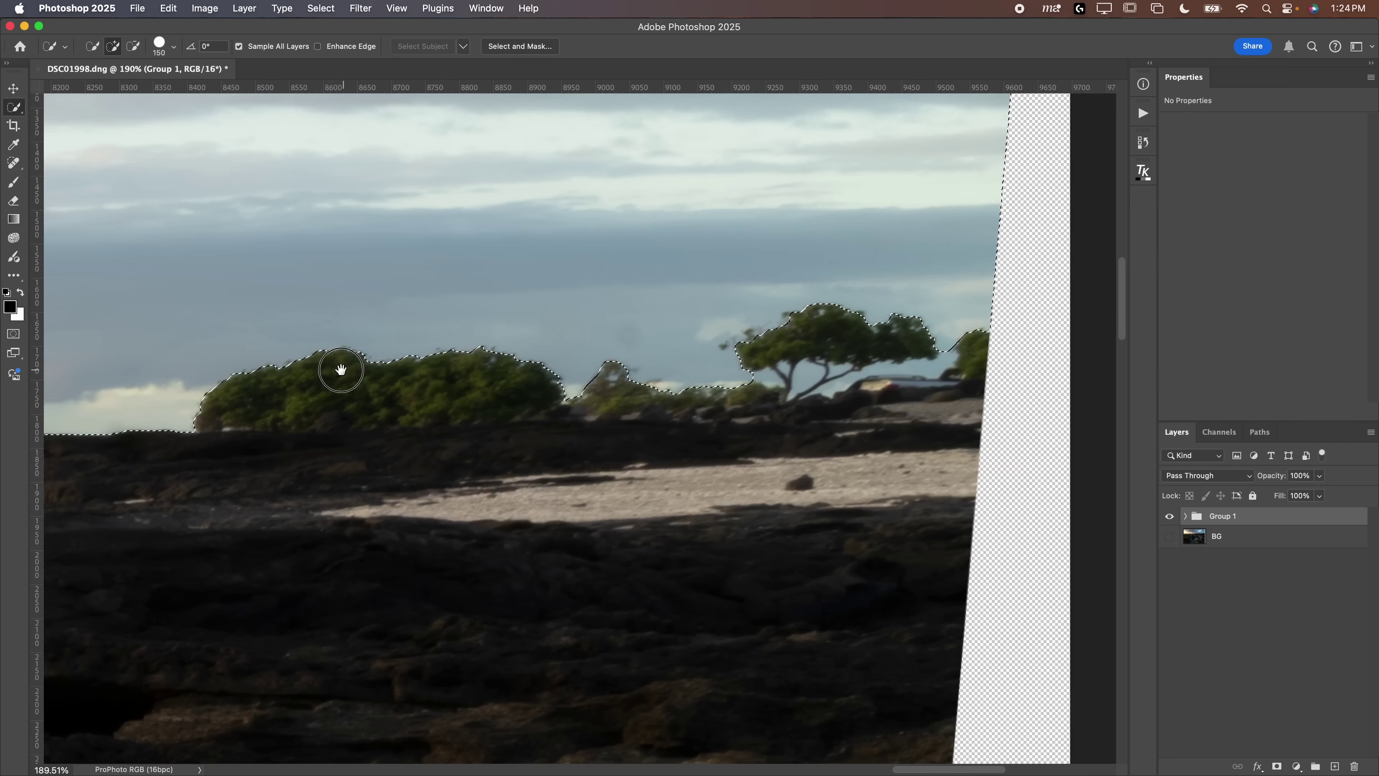
pyautogui.scroll(-8, 563, 348)
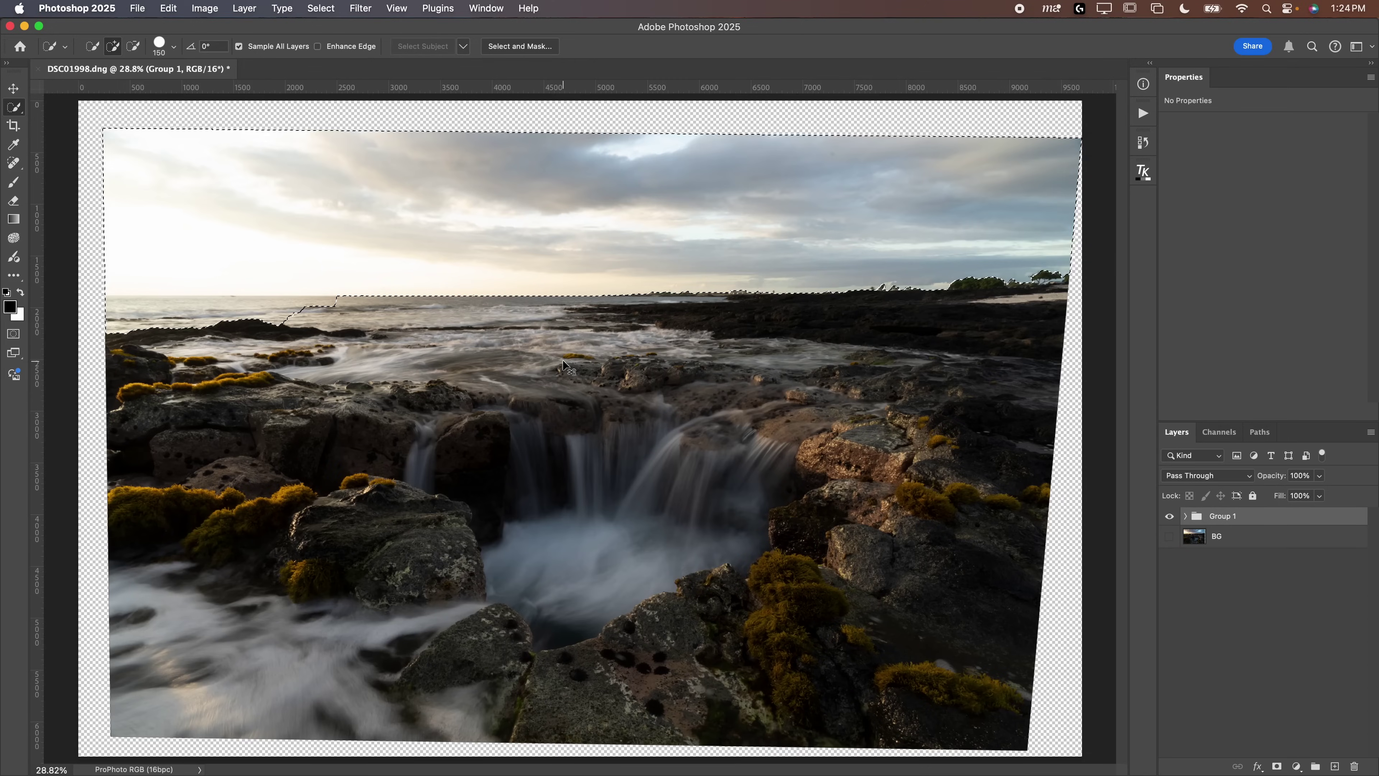
pyautogui.scroll(8, 314, 317)
pyautogui.scroll(-5, 314, 317)
pyautogui.hscroll(-5, 492, 333)
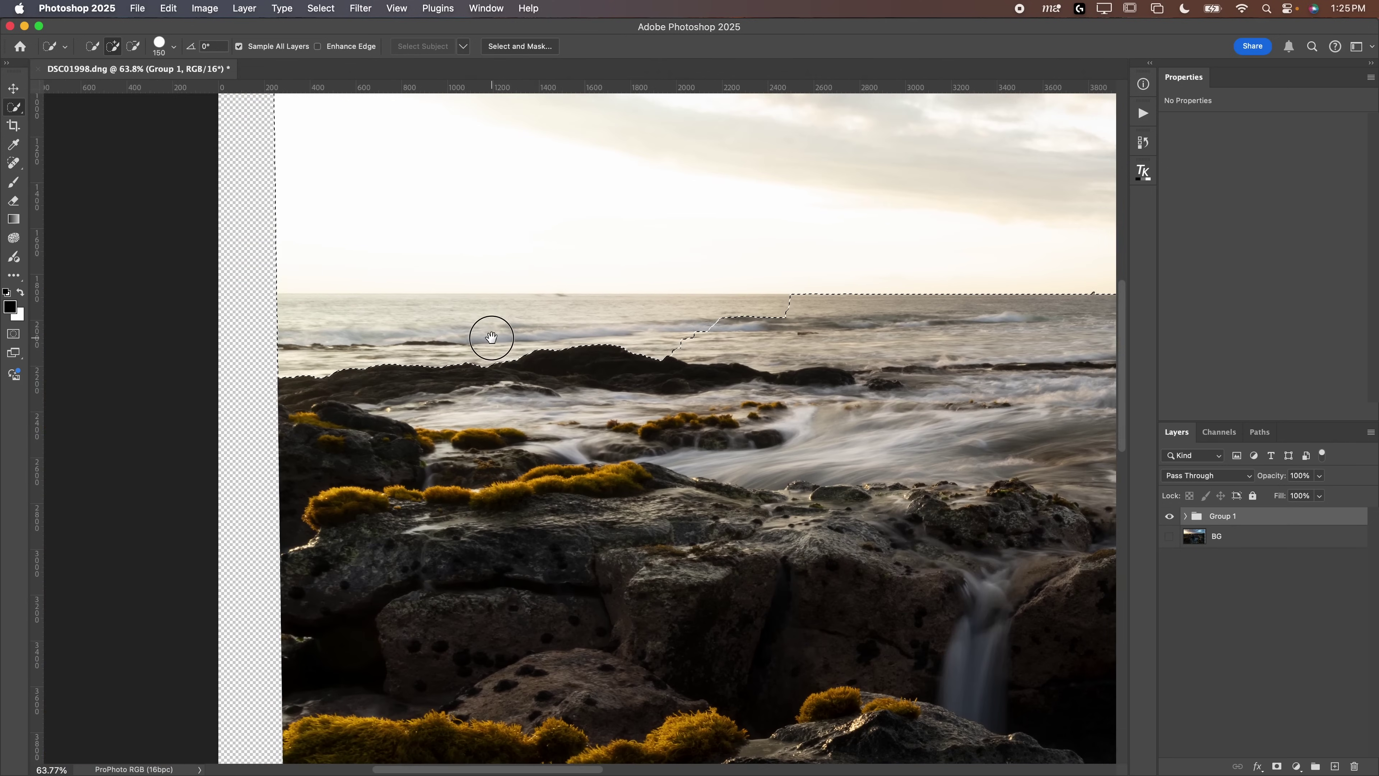
# Subtract the sea from the sky selection and turn it into a mask on Group 1.
pyautogui.click(133, 46)
pyautogui.moveTo(287, 351); pyautogui.dragTo(791, 321)
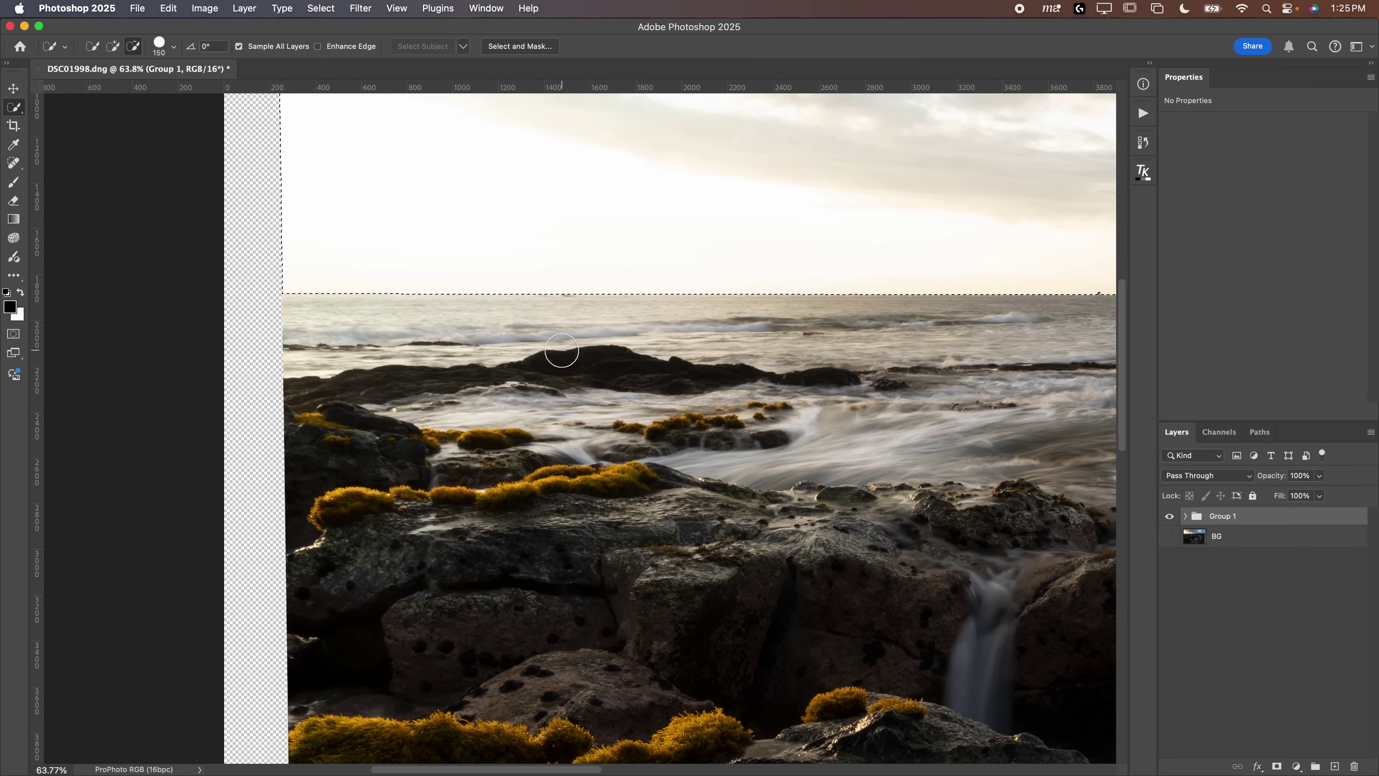
pyautogui.scroll(6, 765, 407)
pyautogui.hscroll(3, 652, 381)
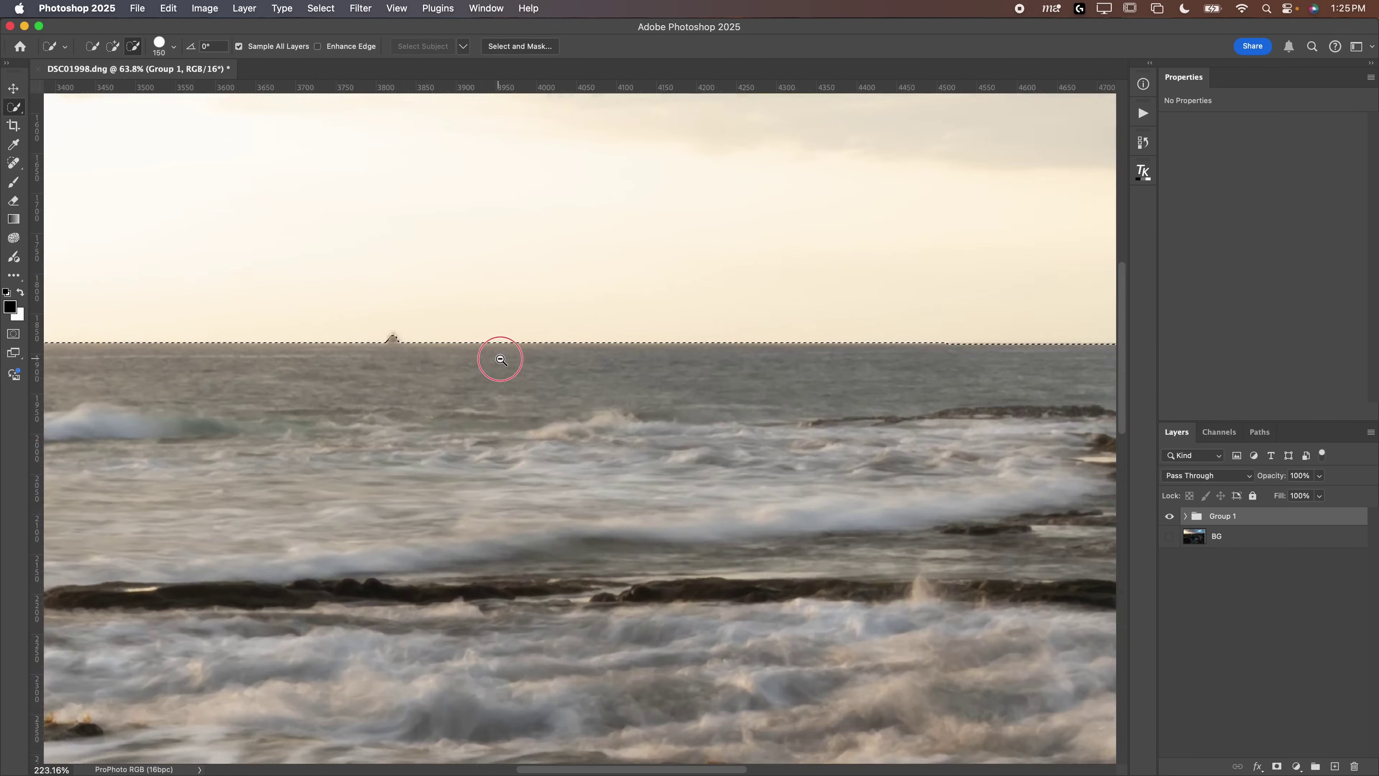
pyautogui.moveTo(500, 359)
pyautogui.mouseDown()
pyautogui.moveTo(564, 363)
pyautogui.moveTo(427, 357)
pyautogui.mouseUp()
pyautogui.scroll(3, 572, 376)
pyautogui.hscroll(5, 572, 376)
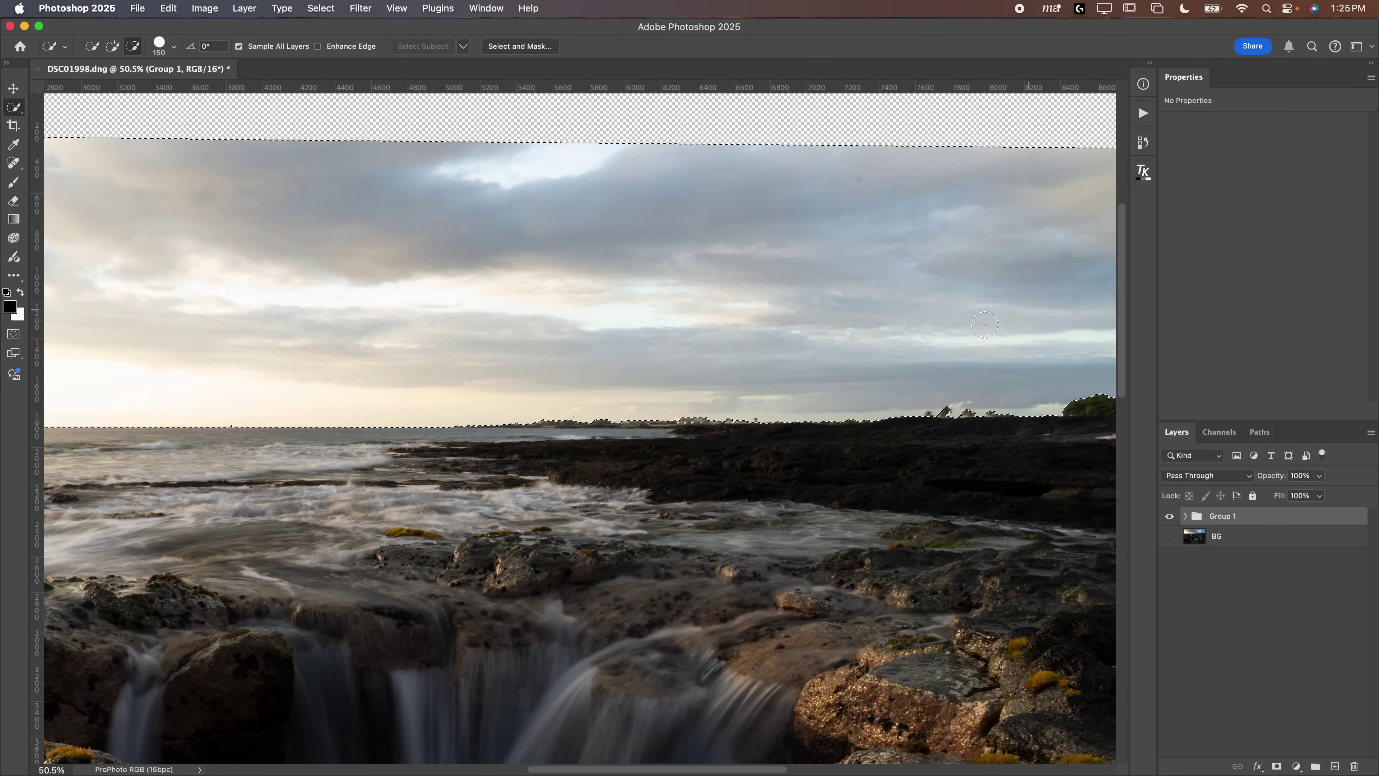
pyautogui.moveTo(469, 332); pyautogui.dragTo(893, 452)
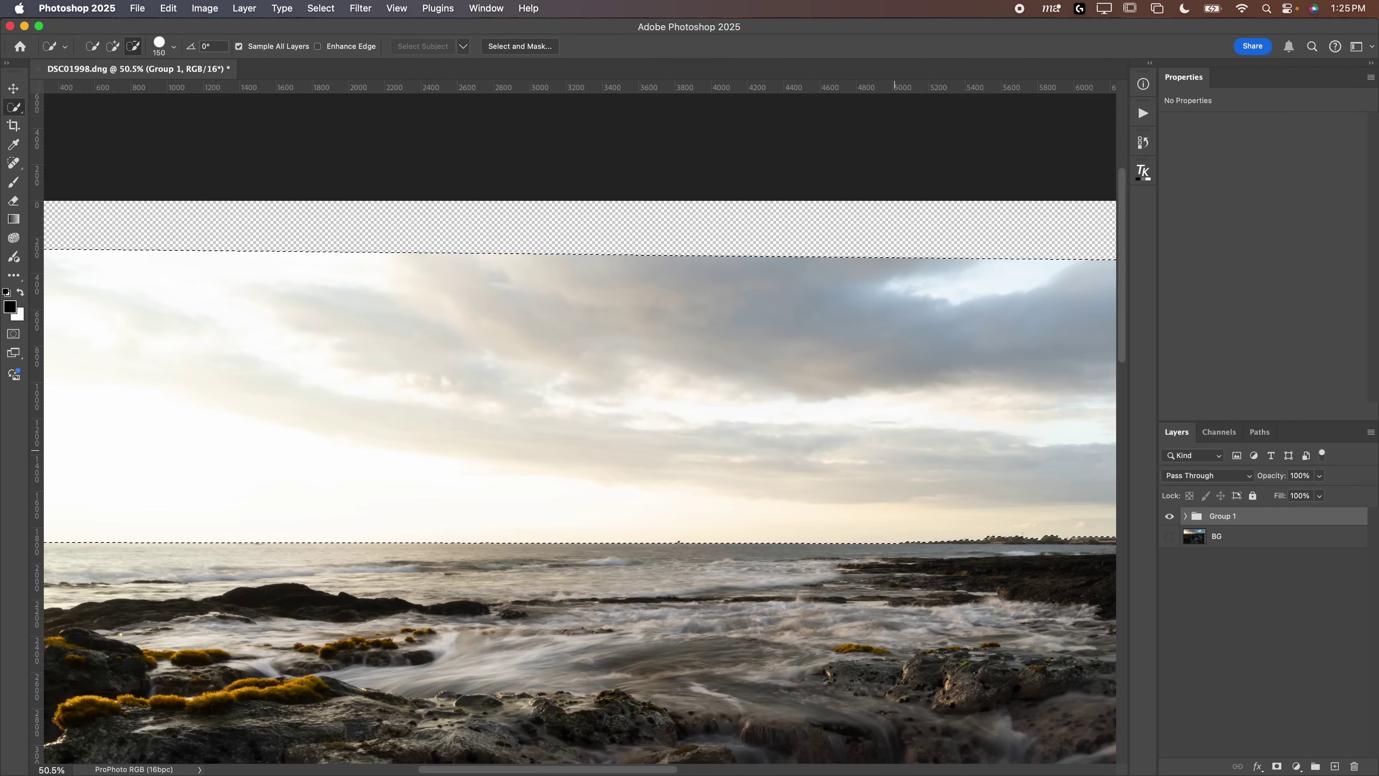
pyautogui.press('super+0')
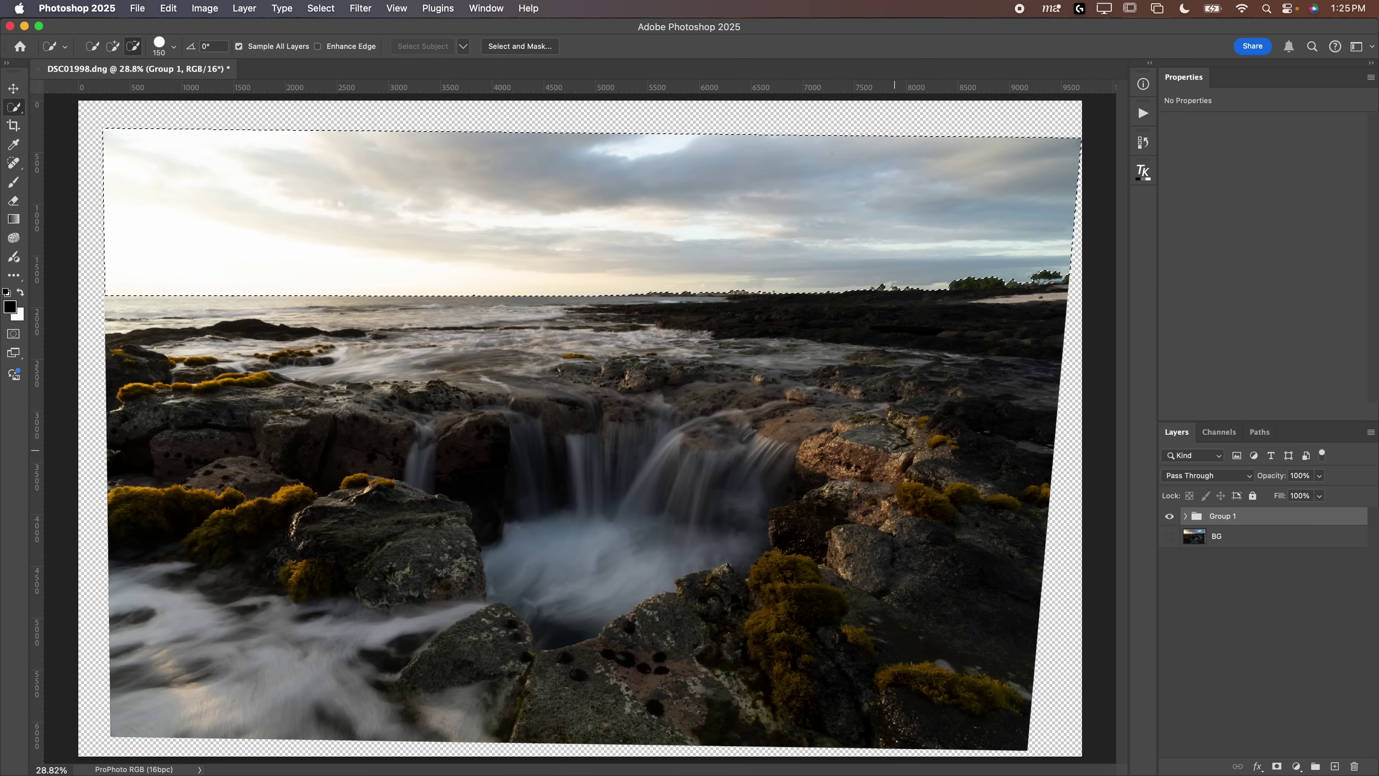
pyautogui.click(1277, 767)
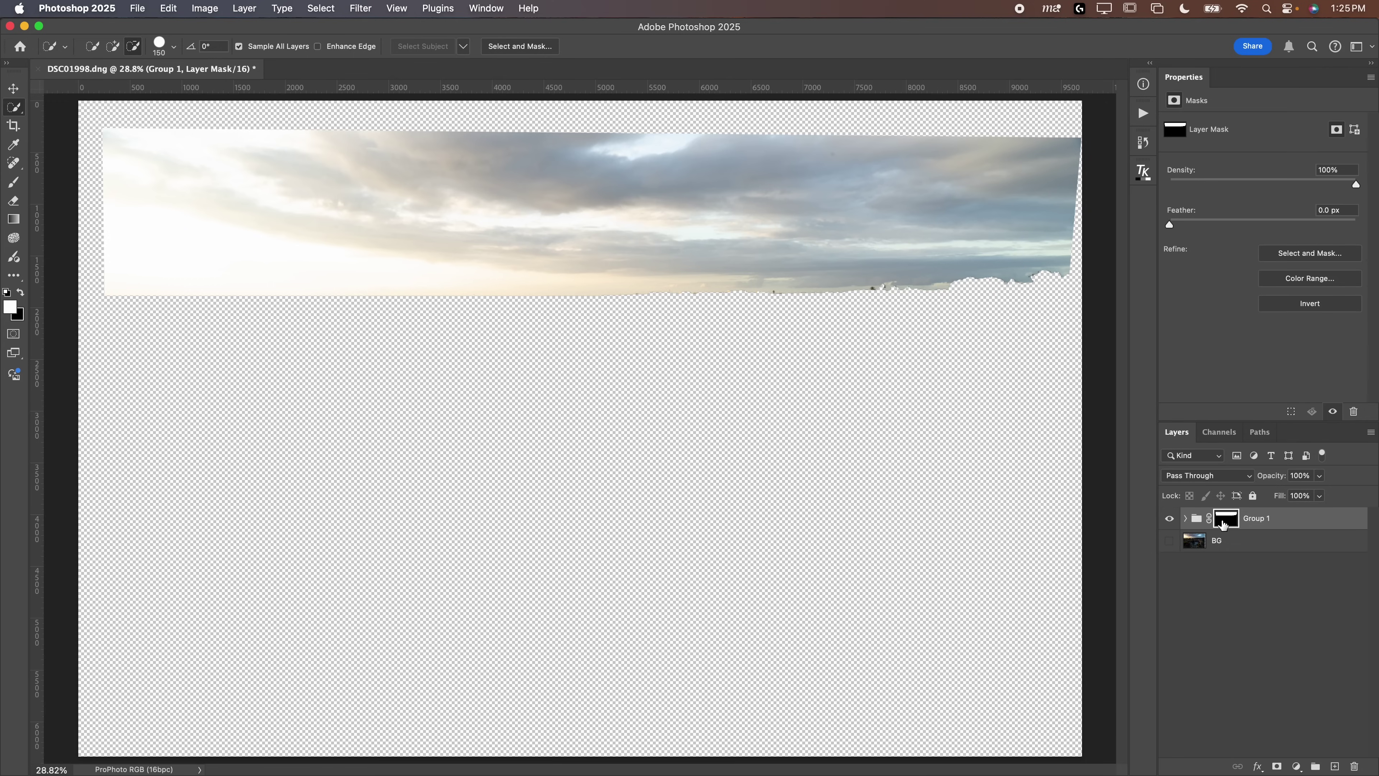
# Invert Group 1's mask to keep its foreground and show the BG sunset sky.
pyautogui.press('super+i')
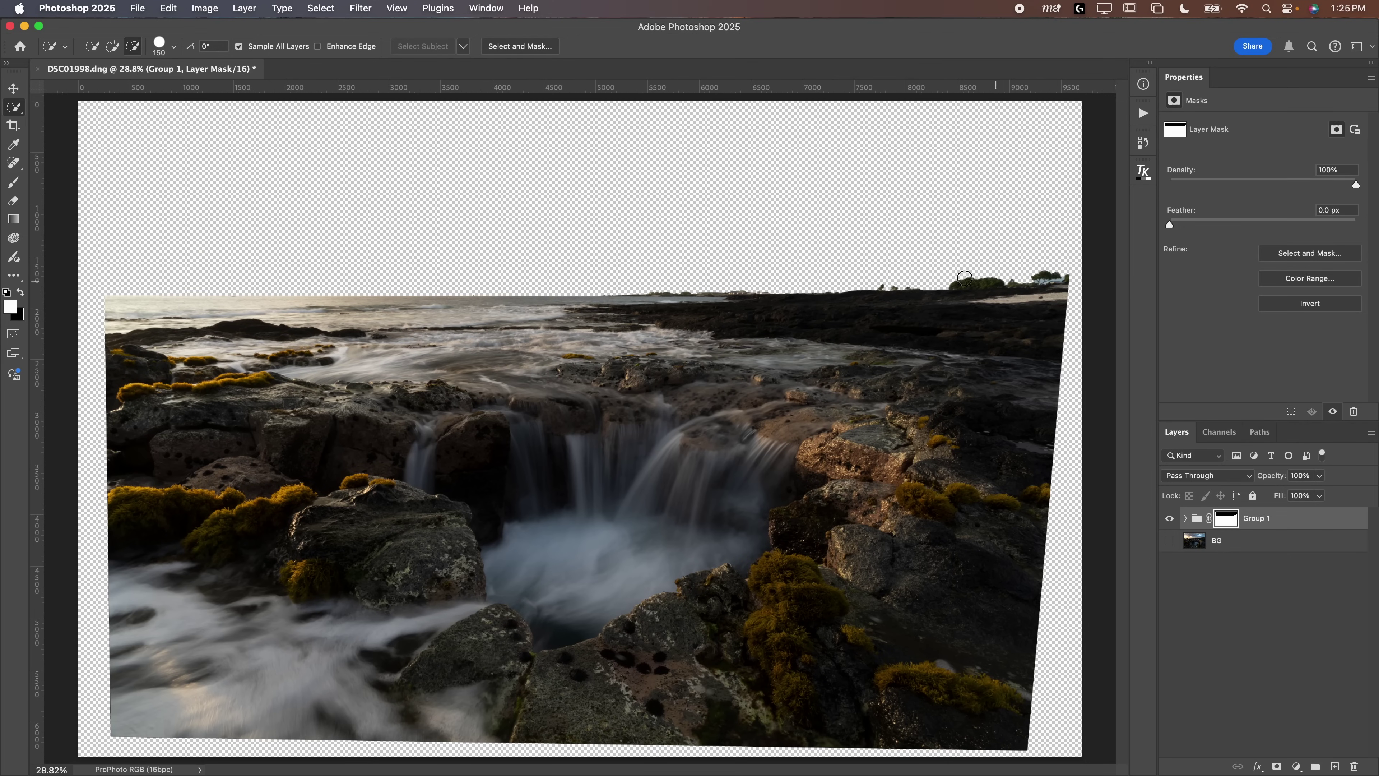
pyautogui.click(1169, 541)
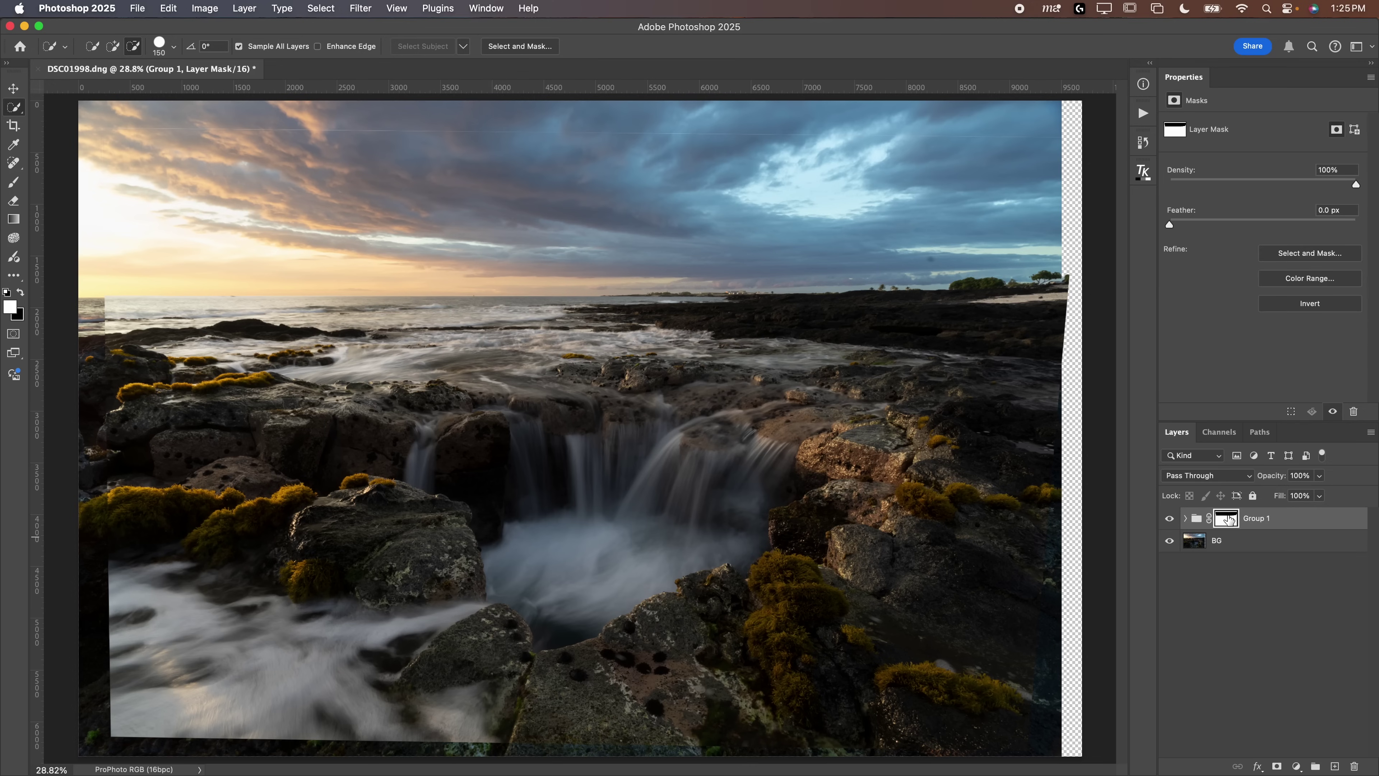
pyautogui.scroll(8, 830, 136)
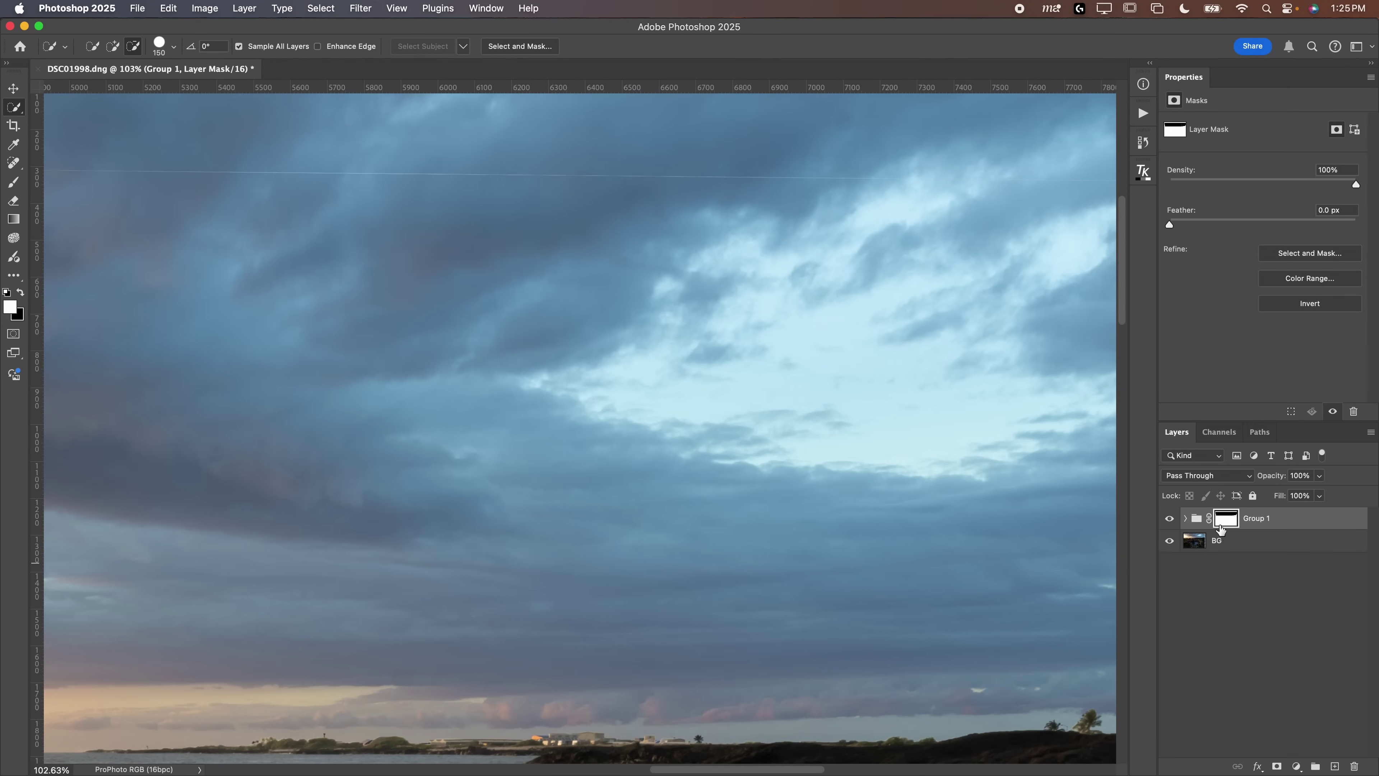
pyautogui.click(14, 183)
pyautogui.scroll(-4, 412, 353)
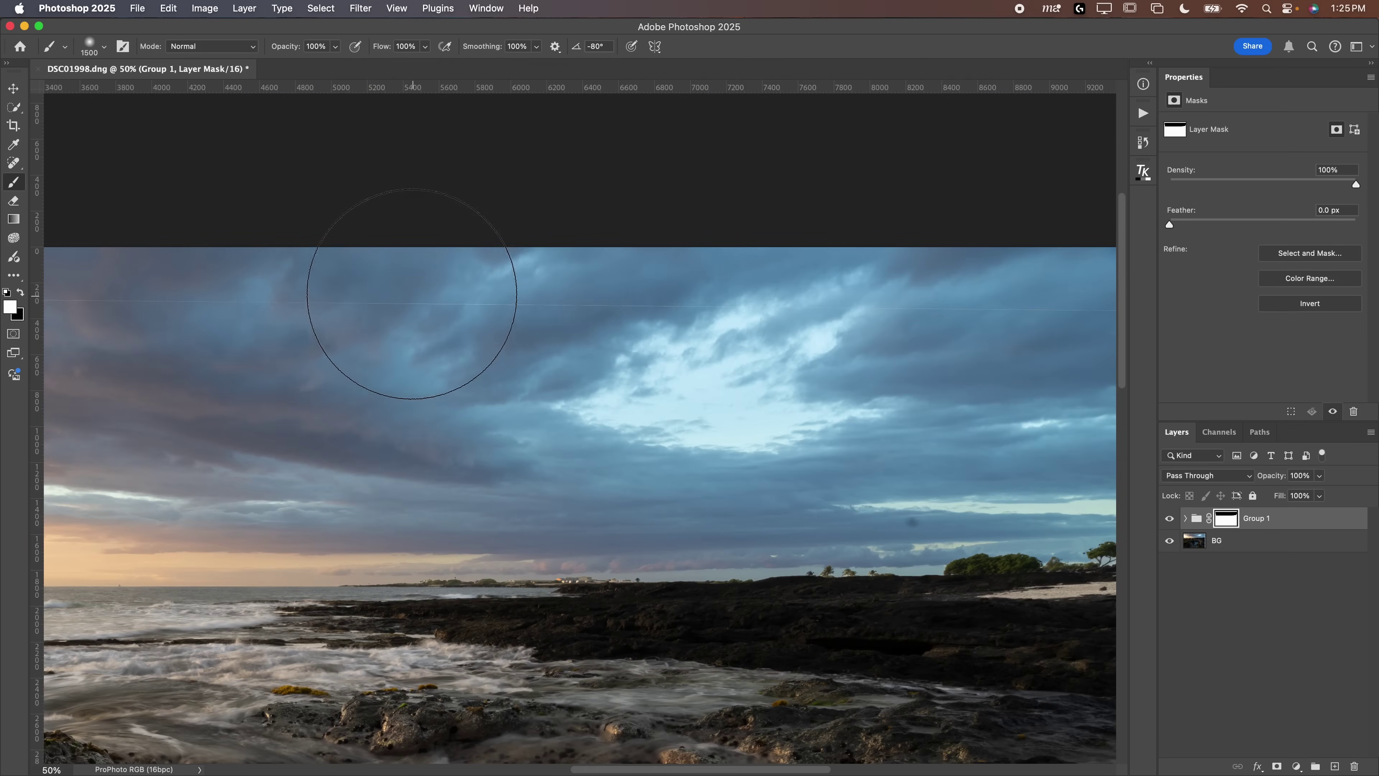
pyautogui.press('x')
pyautogui.press('[')
pyautogui.press('[')
pyautogui.press('[')
pyautogui.press('[')
pyautogui.press('[')
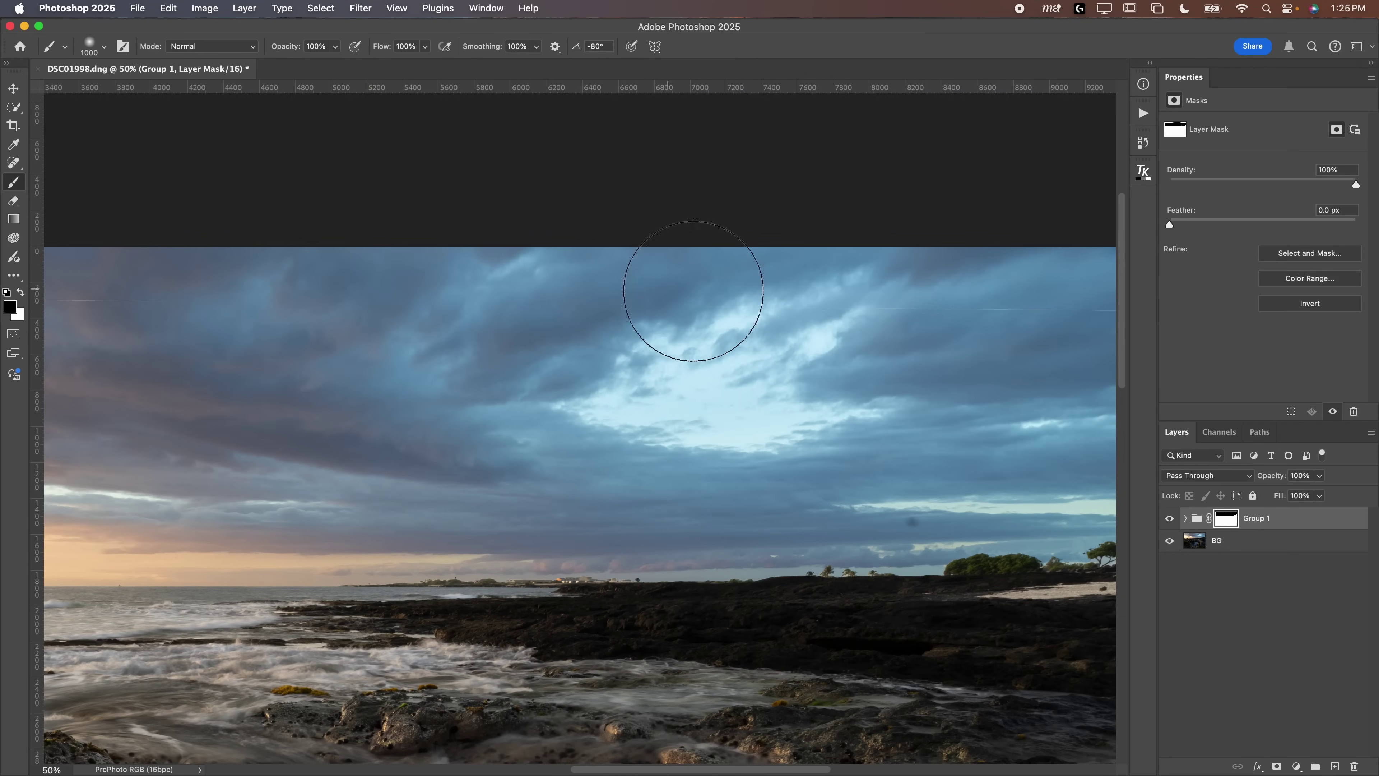
pyautogui.moveTo(878, 281); pyautogui.dragTo(221, 247)
pyautogui.moveTo(483, 293); pyautogui.dragTo(1207, 251)
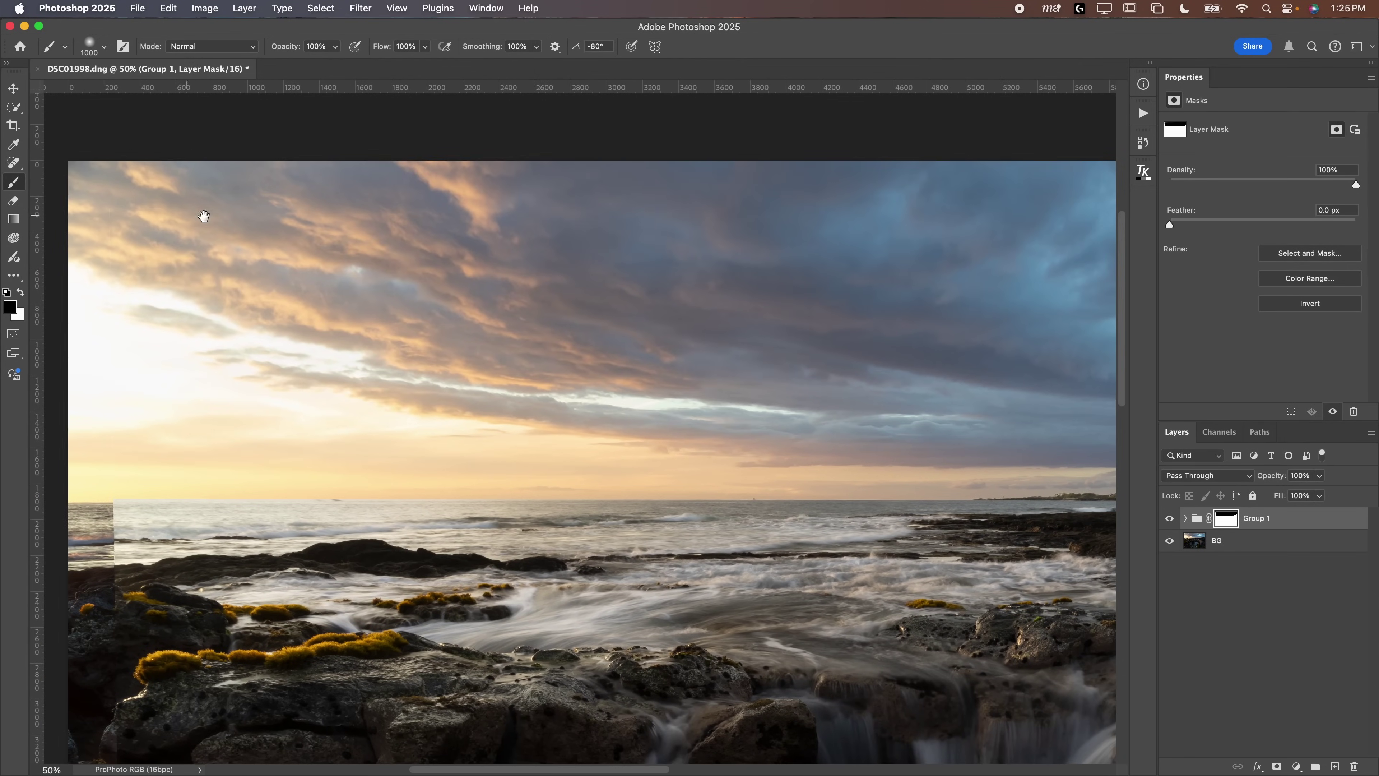
pyautogui.moveTo(203, 216); pyautogui.dragTo(566, 221)
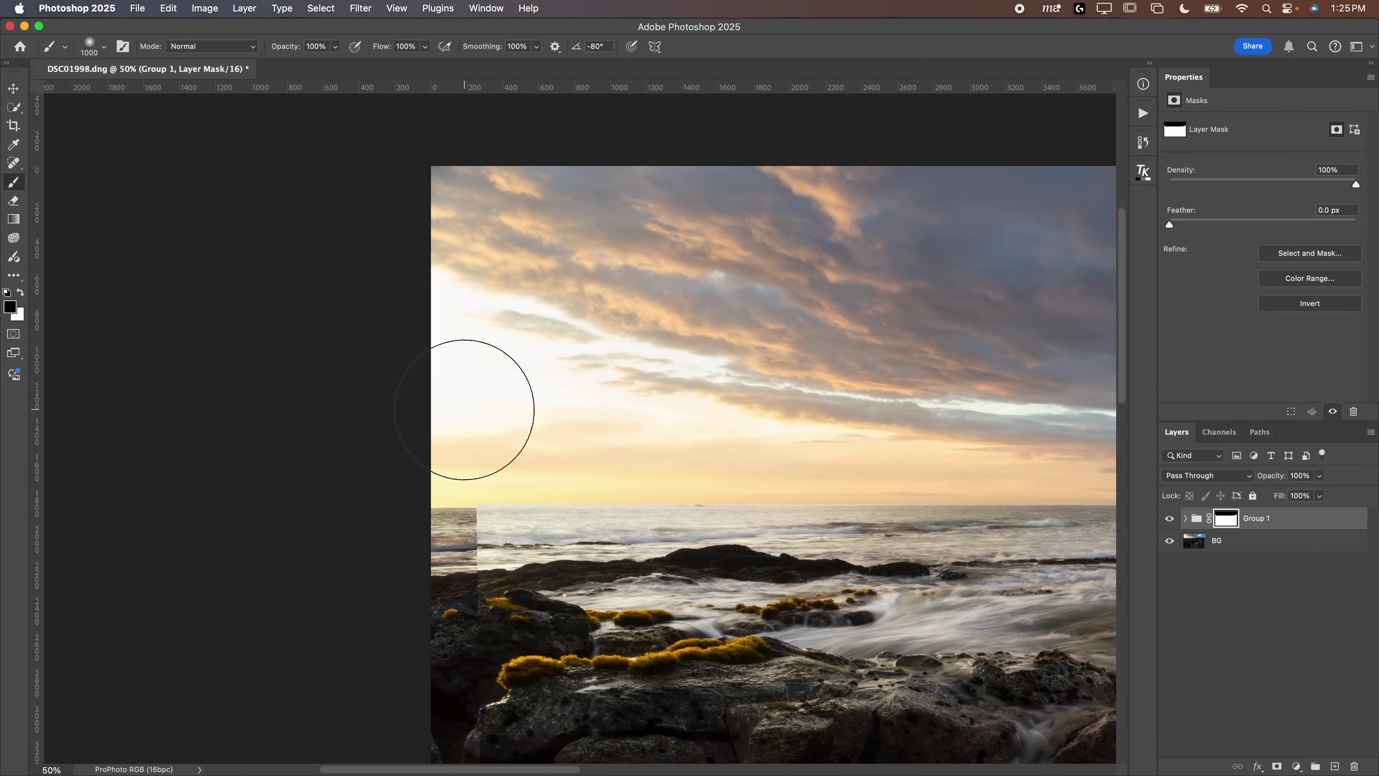
pyautogui.moveTo(489, 483); pyautogui.dragTo(587, 479)
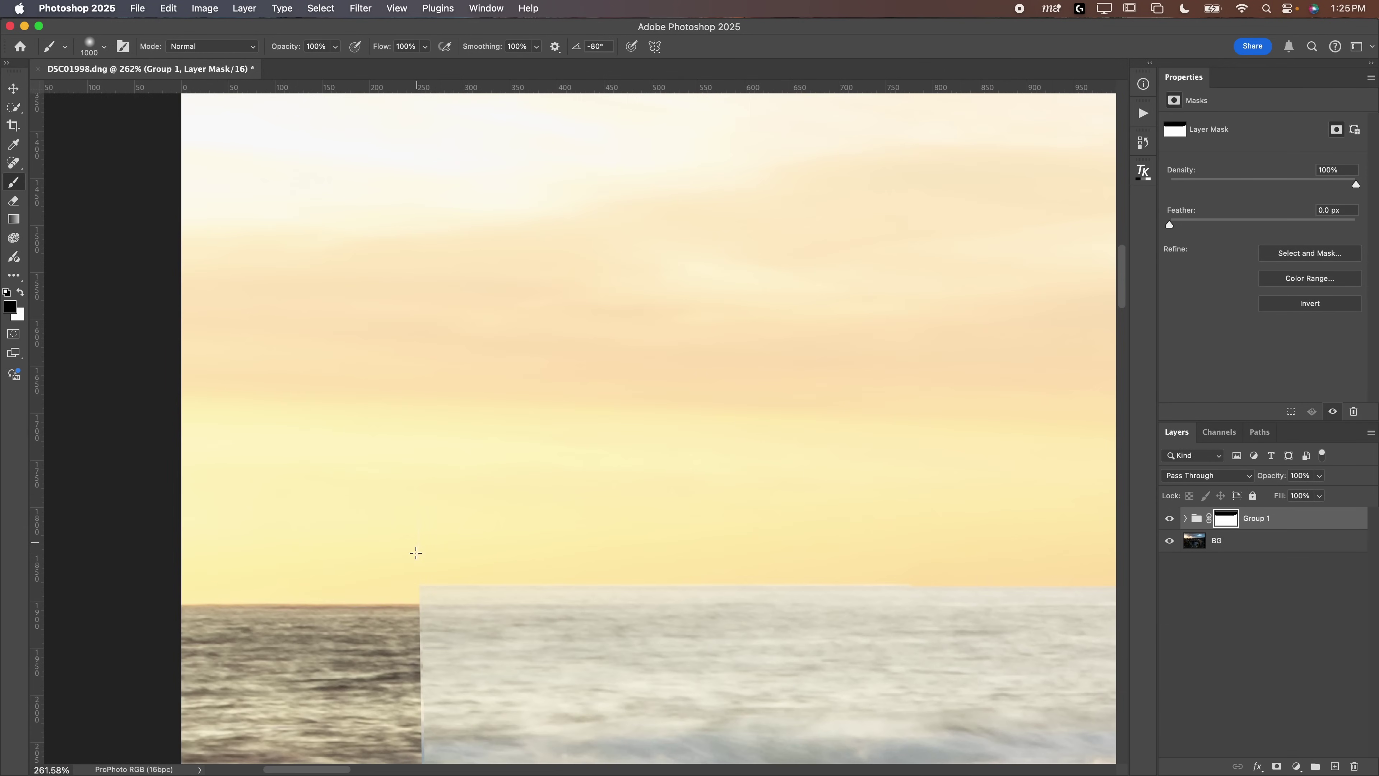
pyautogui.click(1171, 519)
pyautogui.click(1171, 519)
pyautogui.hscroll(8, 413, 336)
pyautogui.scroll(-3, 413, 335)
pyautogui.press('super+minus')
pyautogui.press('super+minus')
pyautogui.press('super+minus')
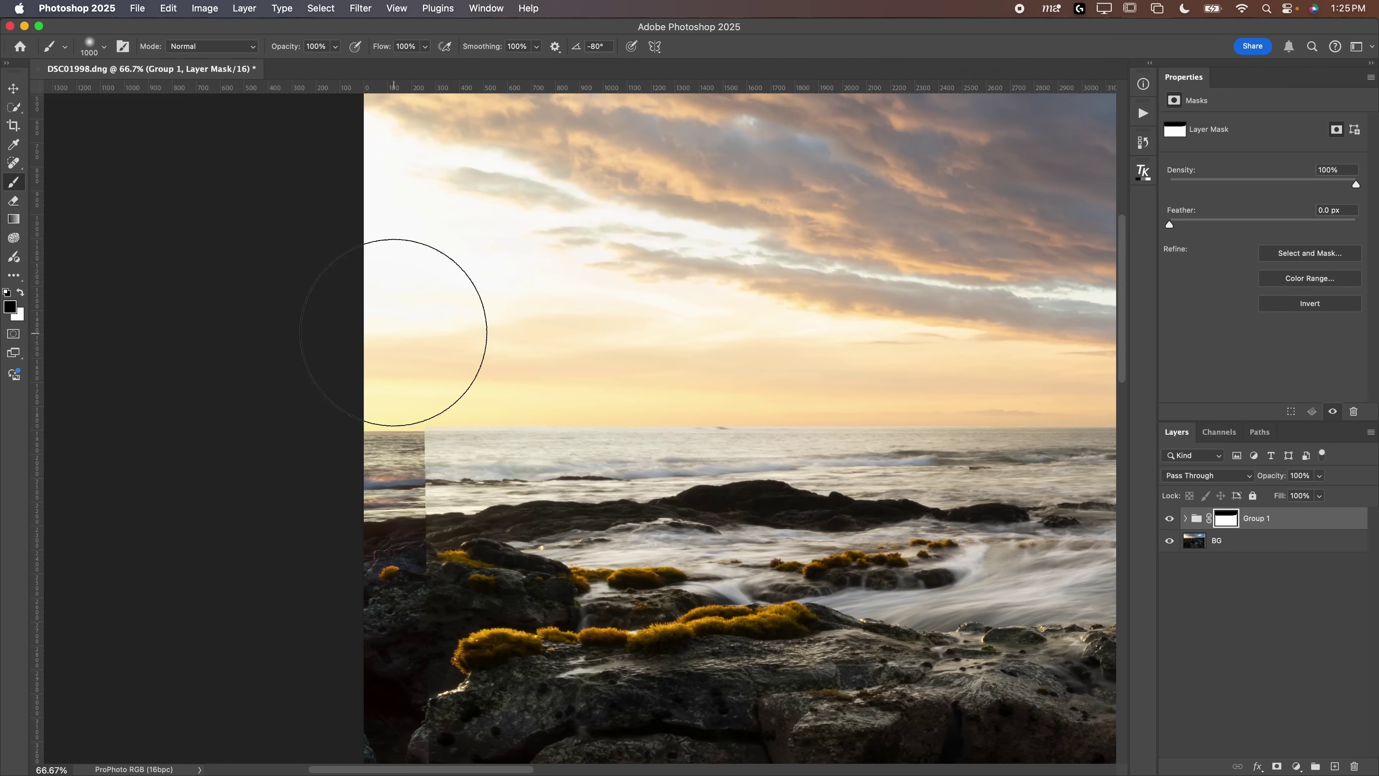
pyautogui.scroll(-5, 796, 445)
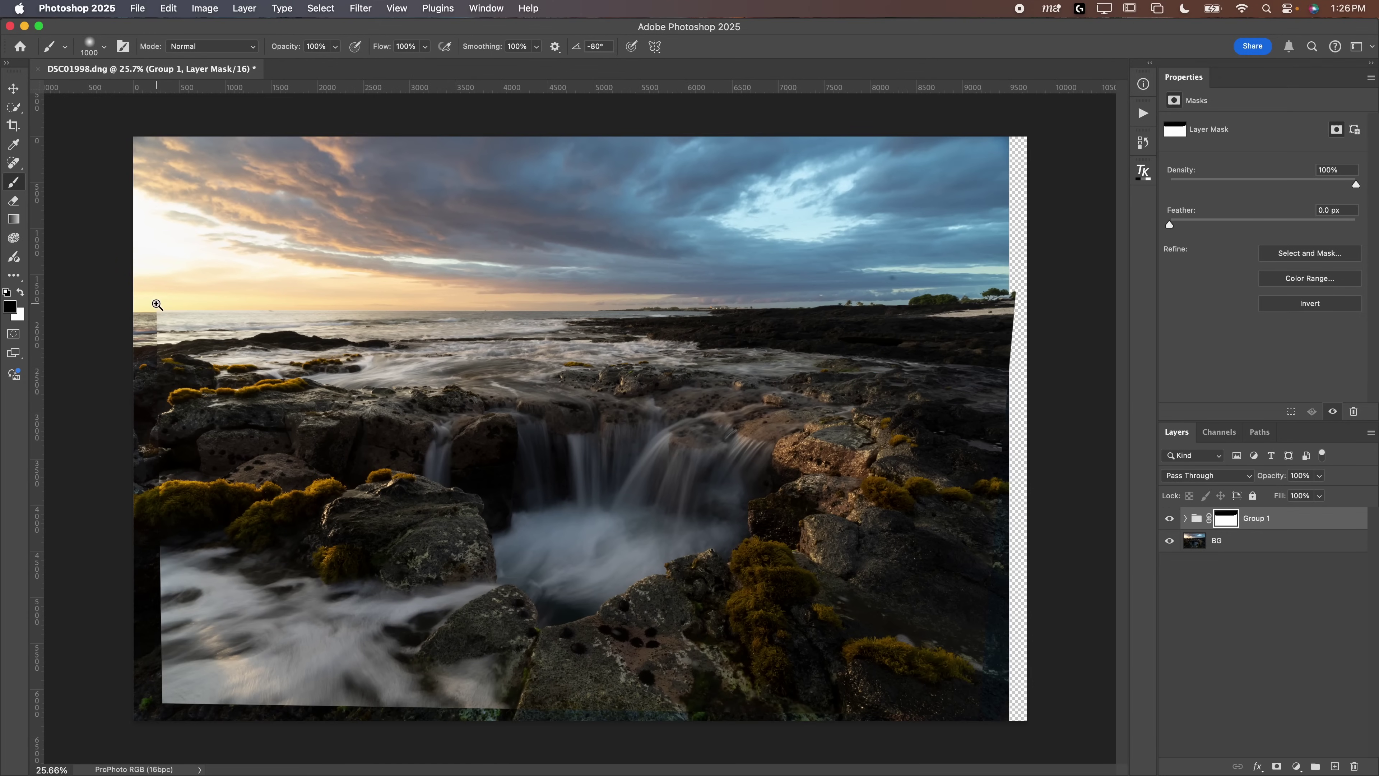
pyautogui.scroll(5, 157, 305)
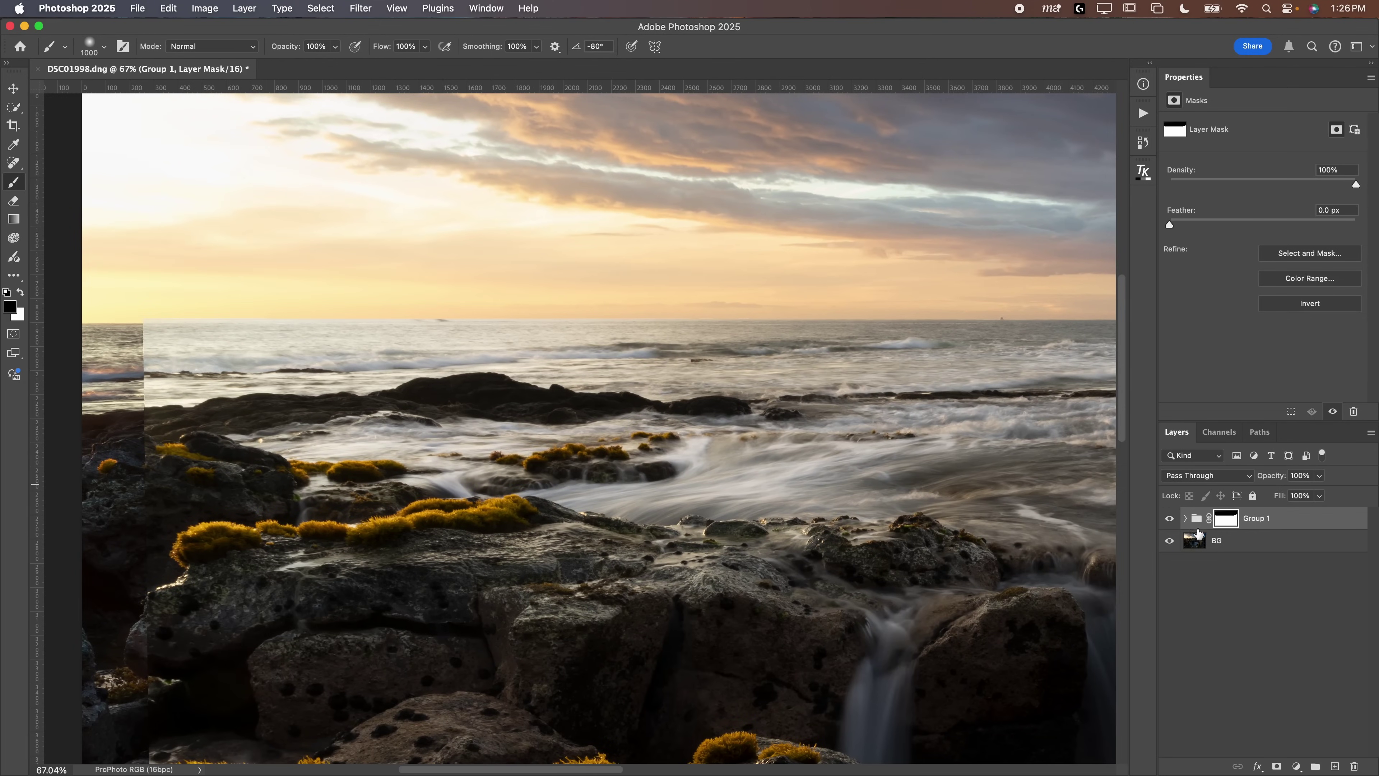
# Compare Group 1 with BG, then paint its mask along the central and right horizon.
pyautogui.click(1169, 519)
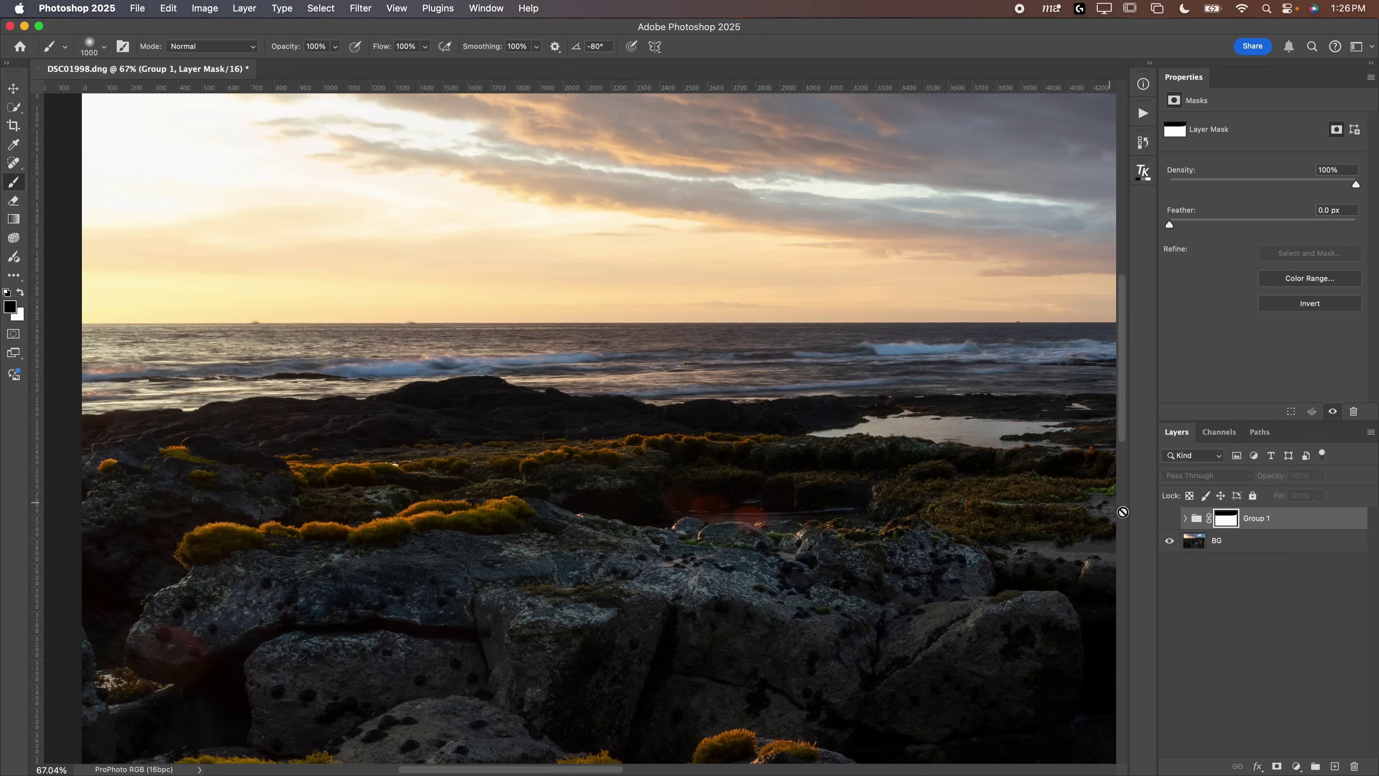
pyautogui.click(1170, 521)
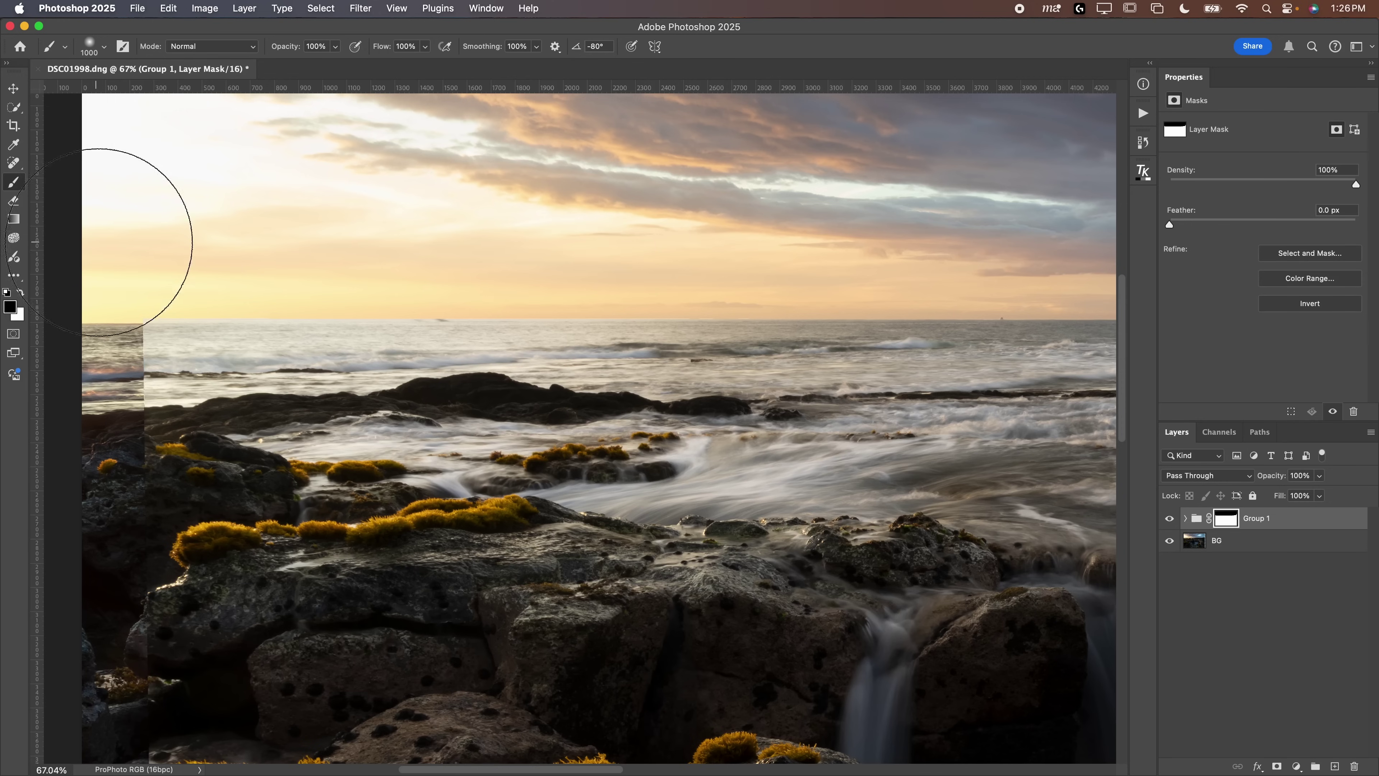
pyautogui.press('[')
pyautogui.press('[')
pyautogui.press('[')
pyautogui.press('[')
pyautogui.press('[')
pyautogui.press('[')
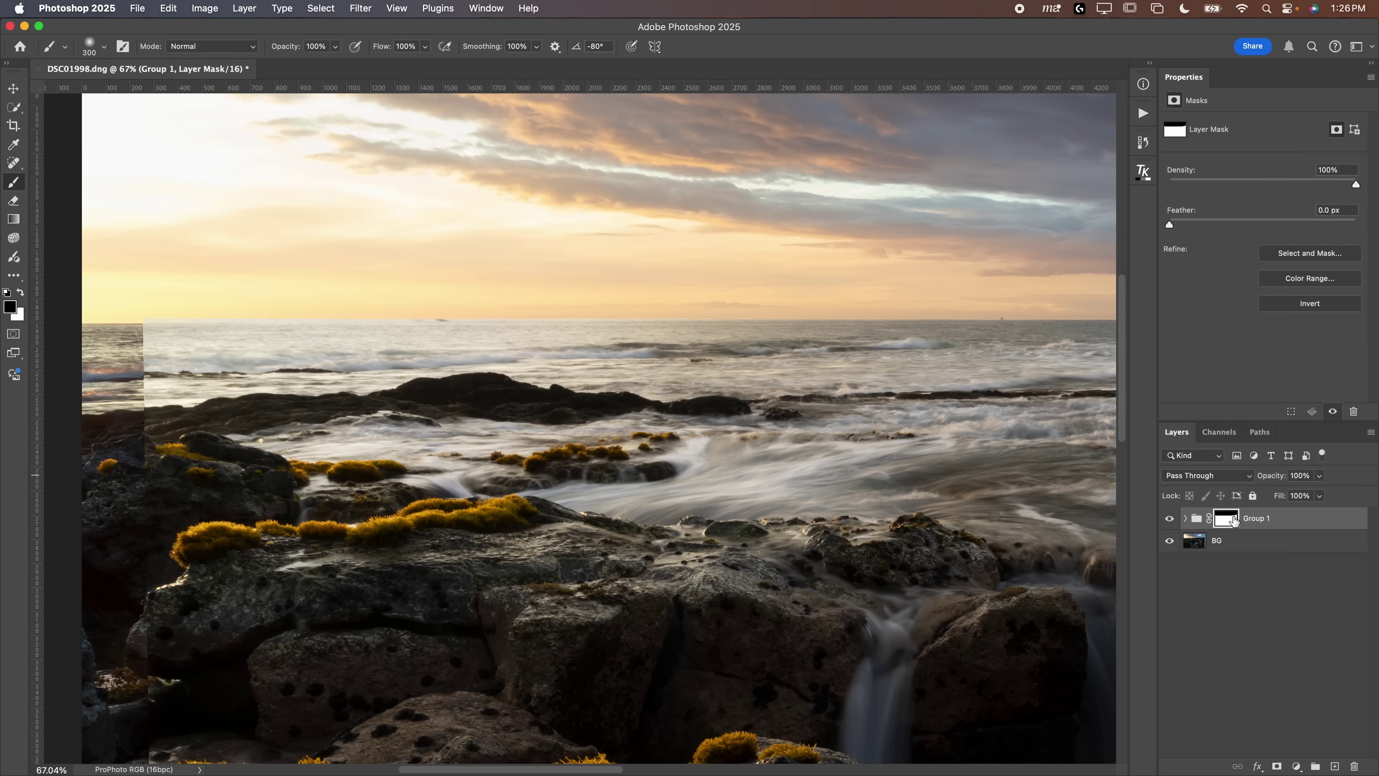
pyautogui.press(']')
pyautogui.press(']')
pyautogui.press(']')
pyautogui.press(']')
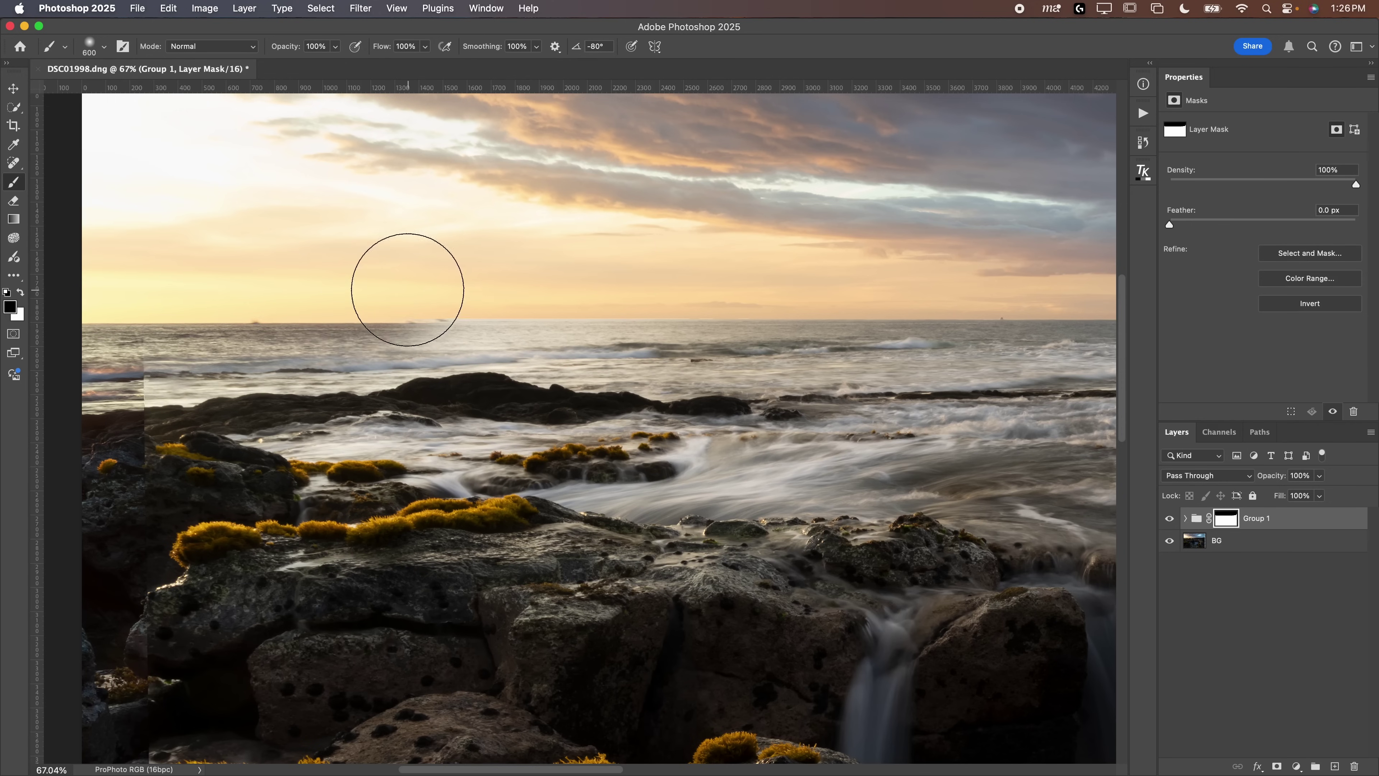
pyautogui.moveTo(326, 315)
pyautogui.mouseDown()
pyautogui.moveTo(755, 305)
pyautogui.moveTo(609, 305)
pyautogui.mouseUp()
pyautogui.moveTo(444, 323)
pyautogui.mouseDown()
pyautogui.moveTo(814, 331)
pyautogui.moveTo(351, 339)
pyautogui.moveTo(1023, 333)
pyautogui.mouseUp()
pyautogui.moveTo(913, 319); pyautogui.dragTo(514, 319)
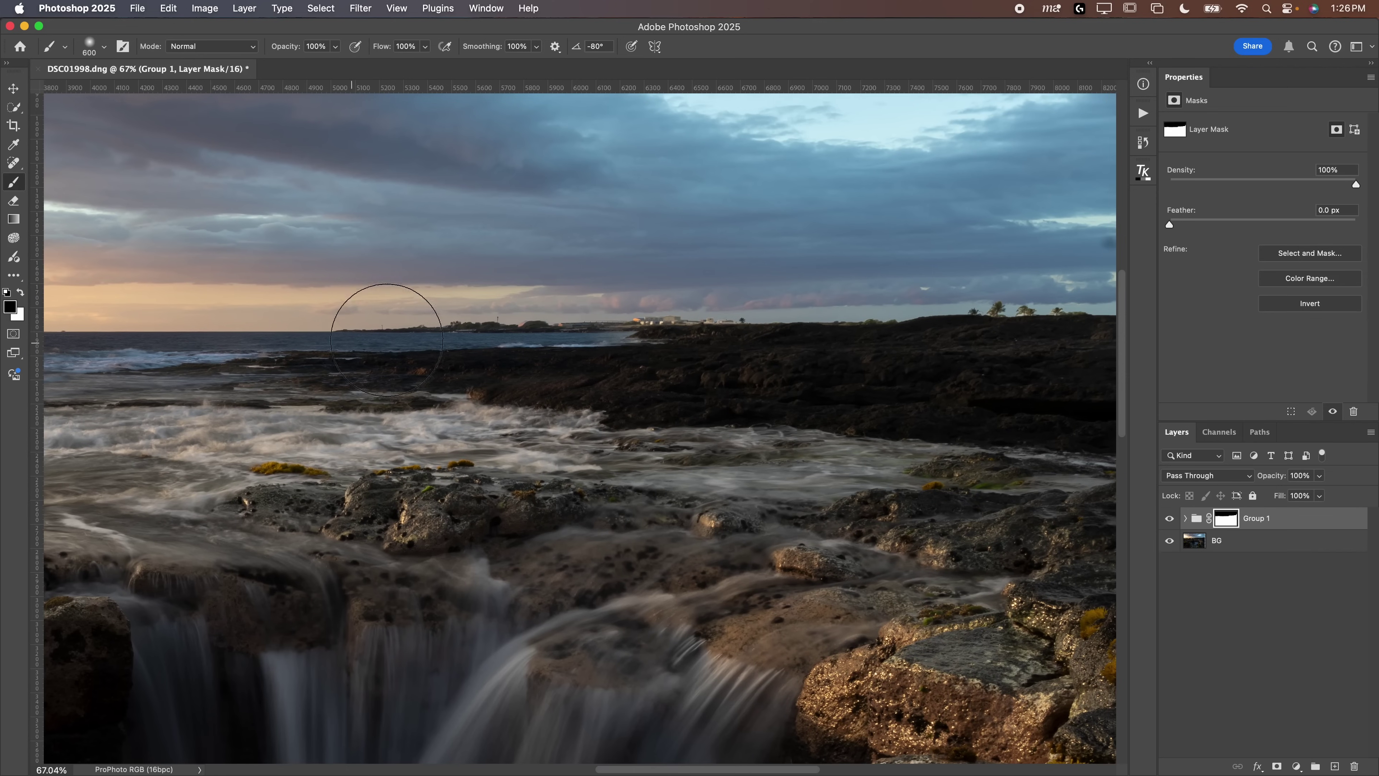
pyautogui.moveTo(387, 307)
pyautogui.mouseDown()
pyautogui.moveTo(854, 324)
pyautogui.moveTo(542, 325)
pyautogui.mouseUp()
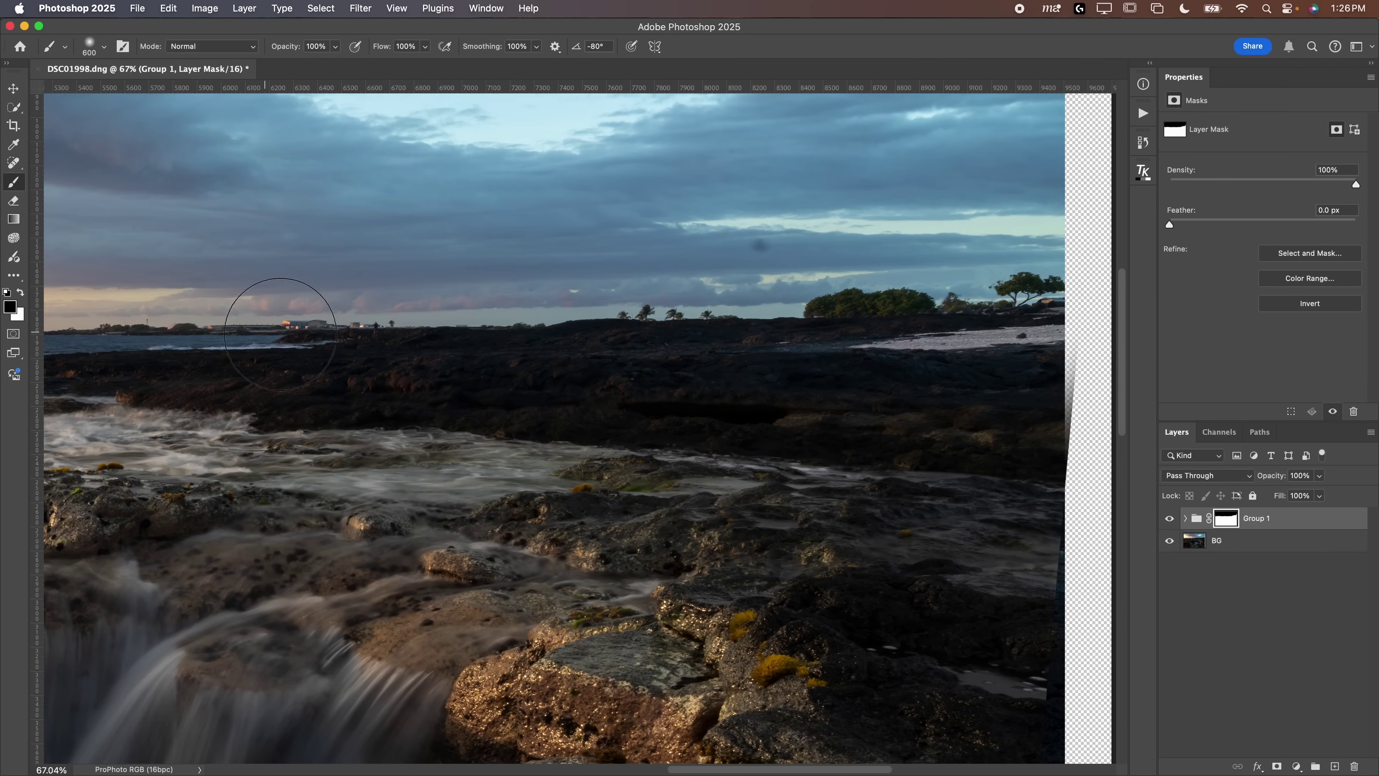
# Paint the mask along the left part of the horizon and fit the image.
pyautogui.moveTo(251, 340); pyautogui.dragTo(897, 334)
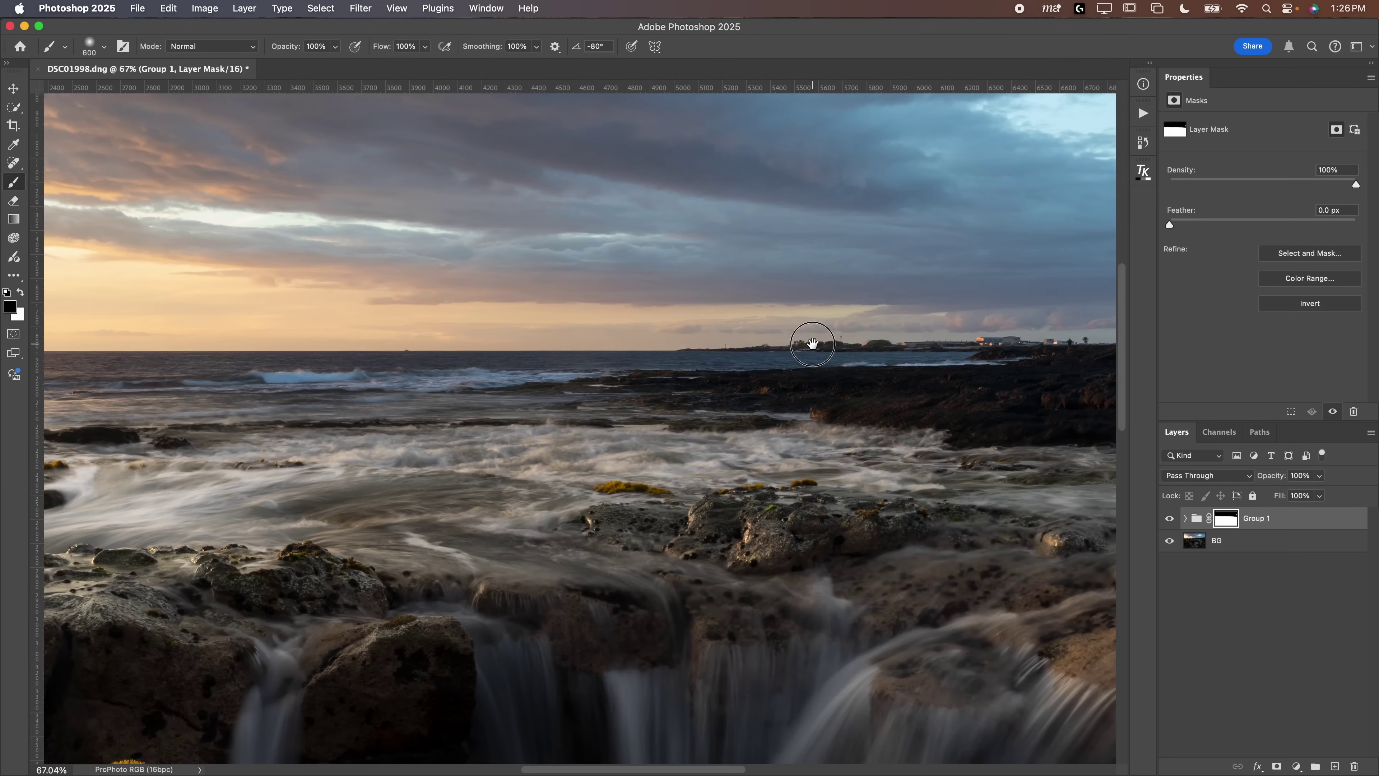
pyautogui.moveTo(144, 317); pyautogui.dragTo(803, 293)
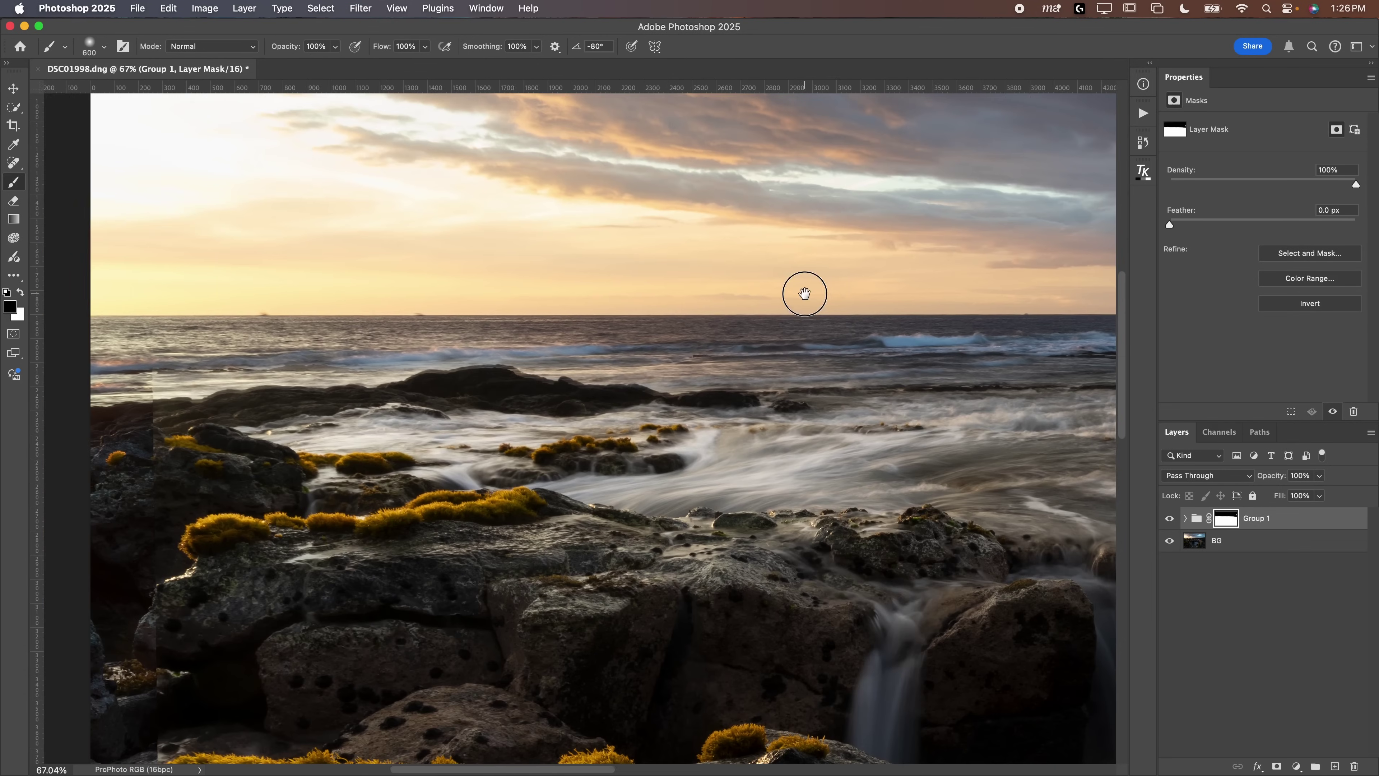
pyautogui.moveTo(474, 312)
pyautogui.mouseDown()
pyautogui.moveTo(160, 299)
pyautogui.moveTo(102, 332)
pyautogui.moveTo(468, 355)
pyautogui.moveTo(890, 344)
pyautogui.mouseUp()
pyautogui.press('super+0')
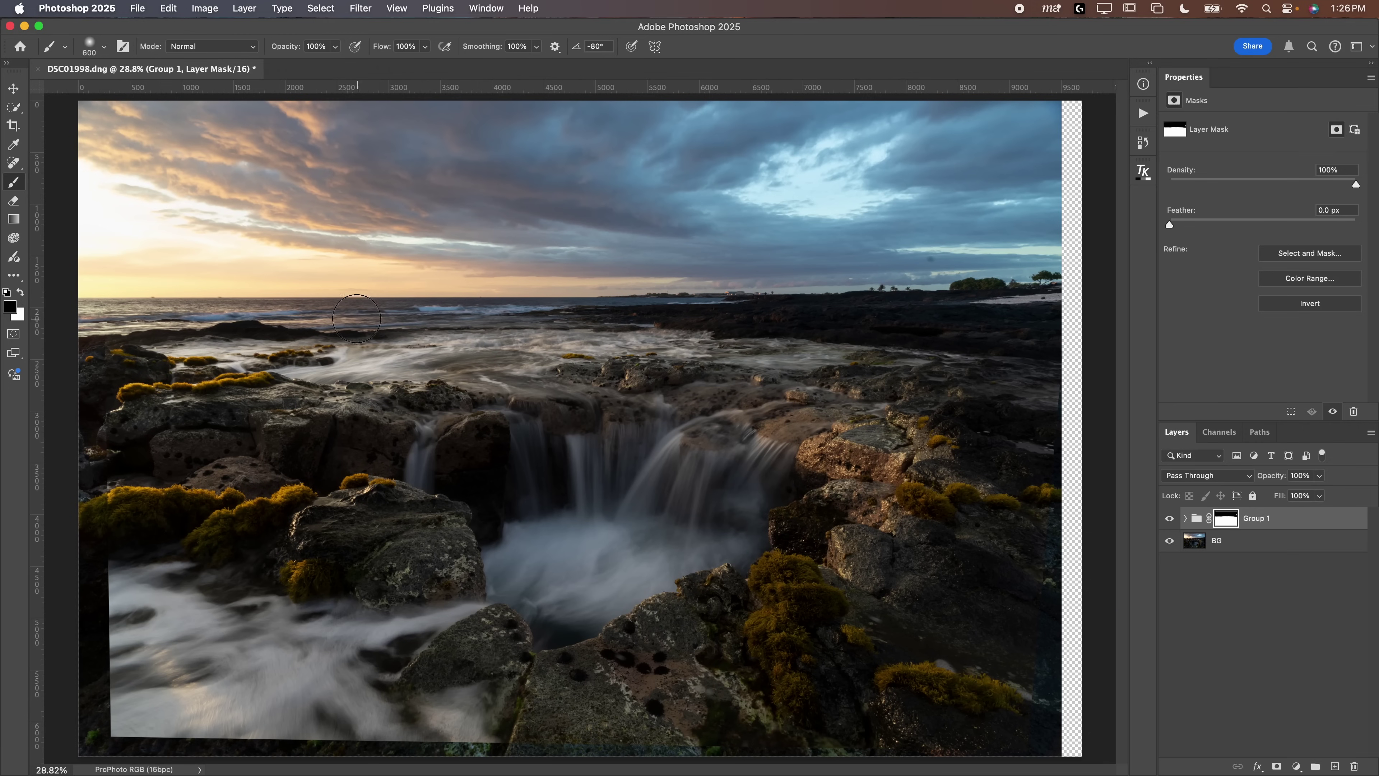
# Add a Curves adjustment layer clipped to the BG layer.
pyautogui.click(1198, 544)
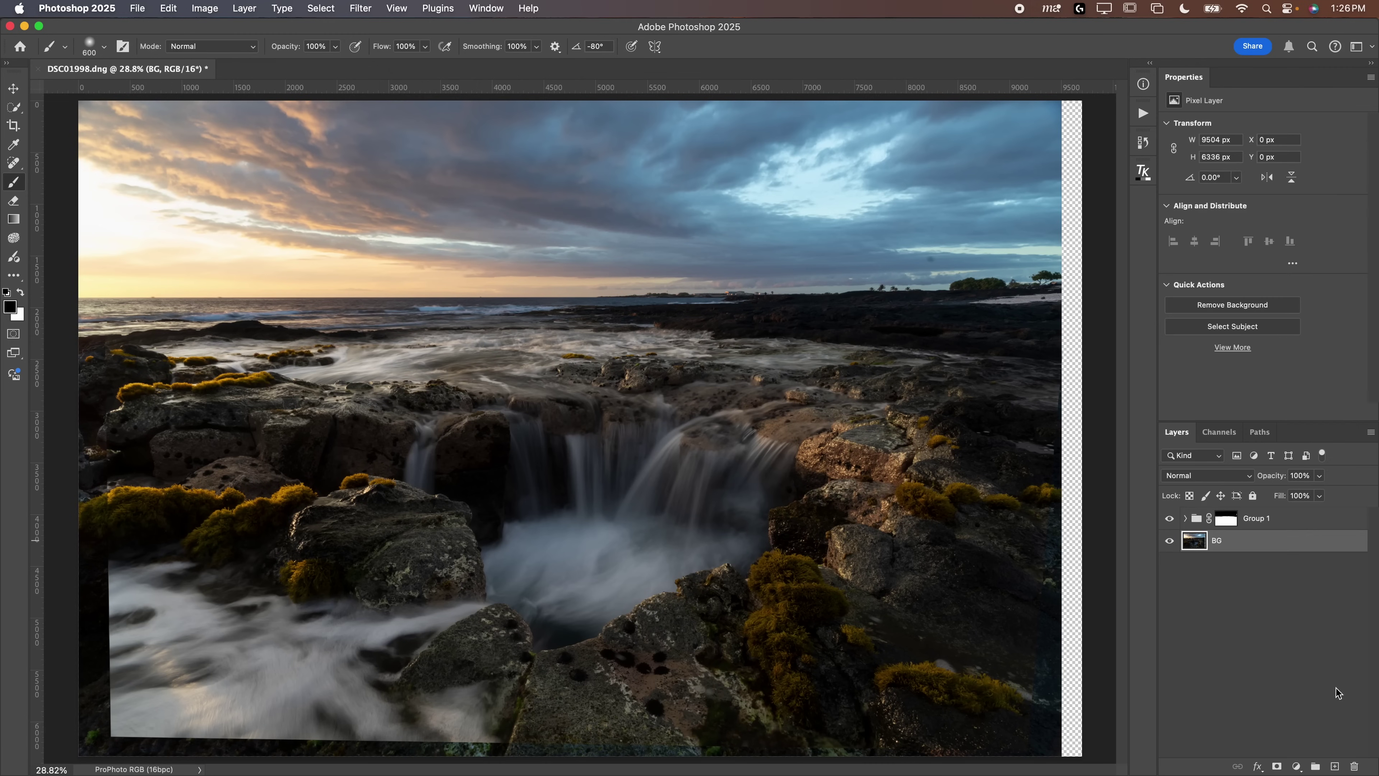
pyautogui.click(1298, 766)
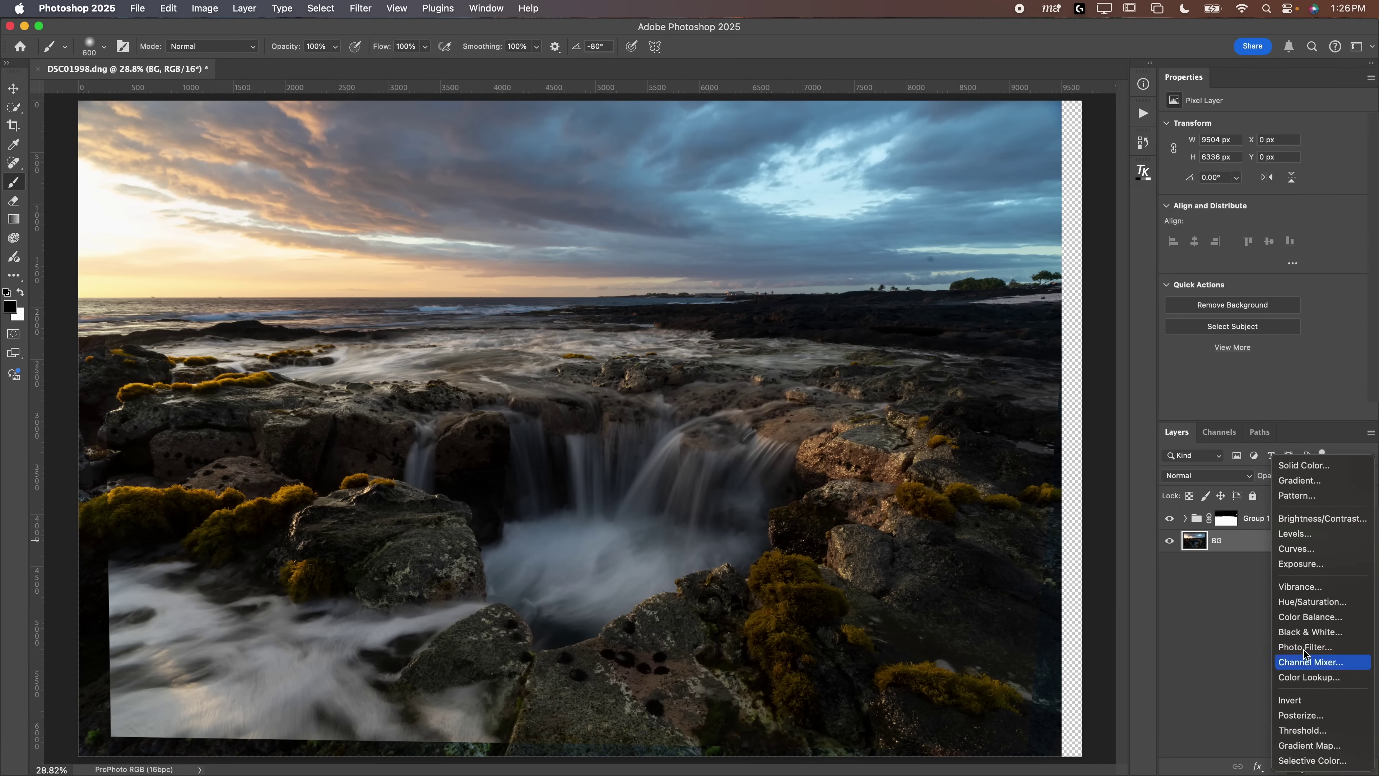
pyautogui.click(1301, 549)
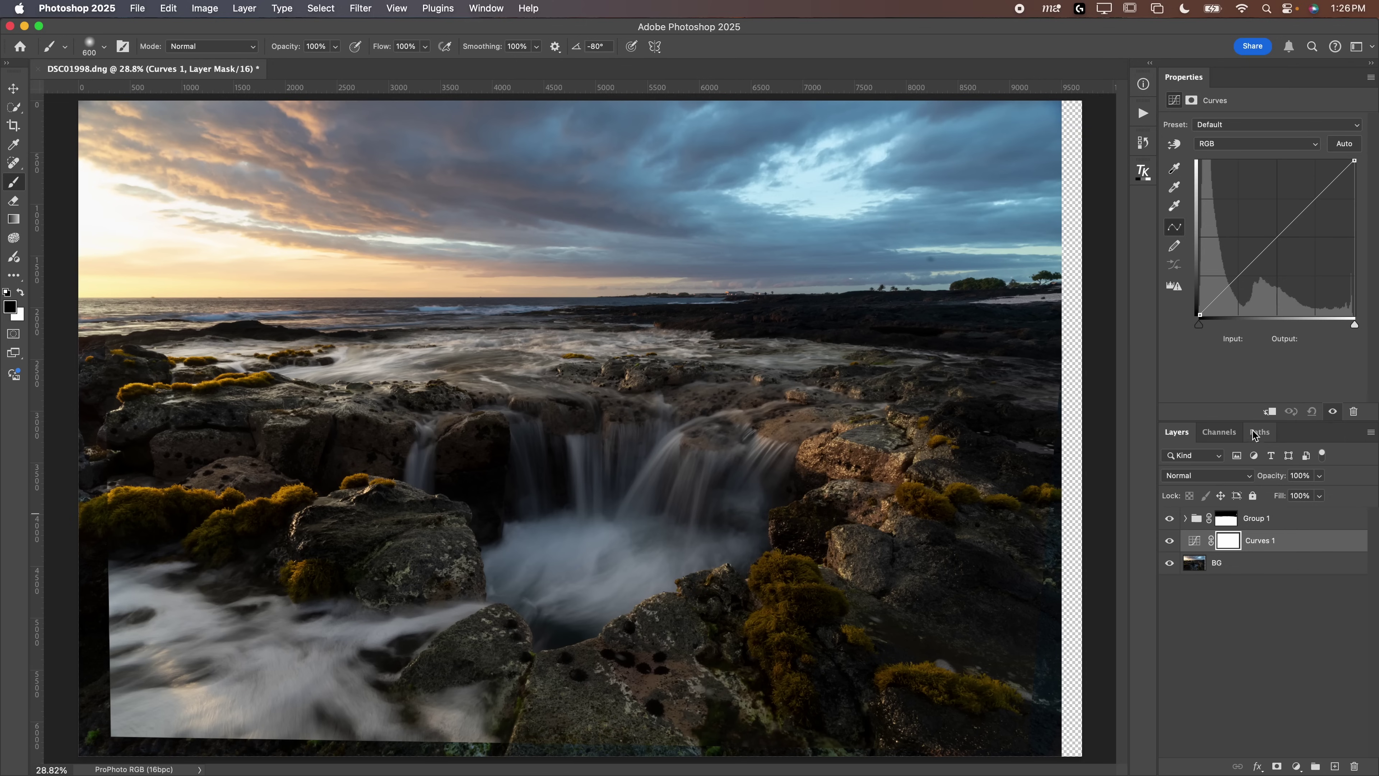
pyautogui.click(1269, 413)
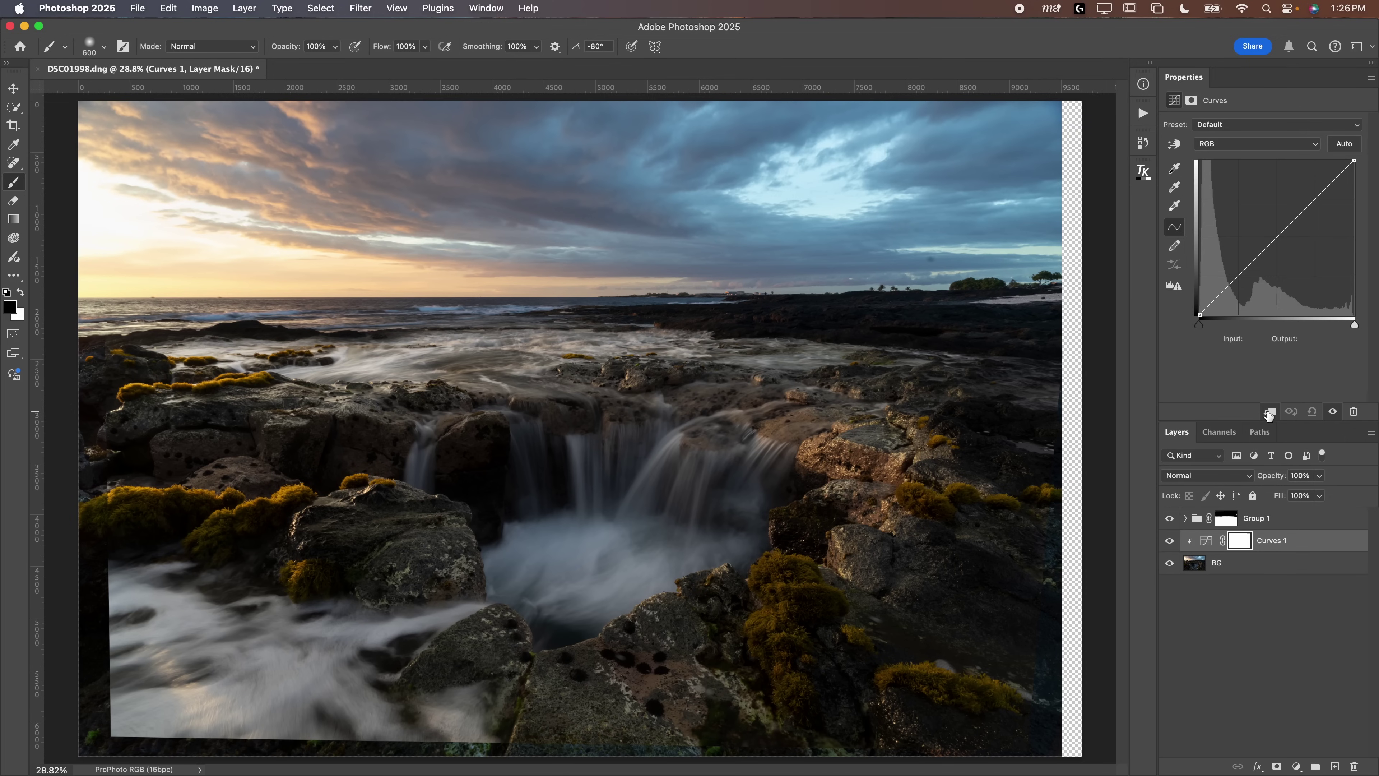
# Lift the shadows with a curve point at Input 84, Output 96, comparing on and off.
pyautogui.click(1277, 236)
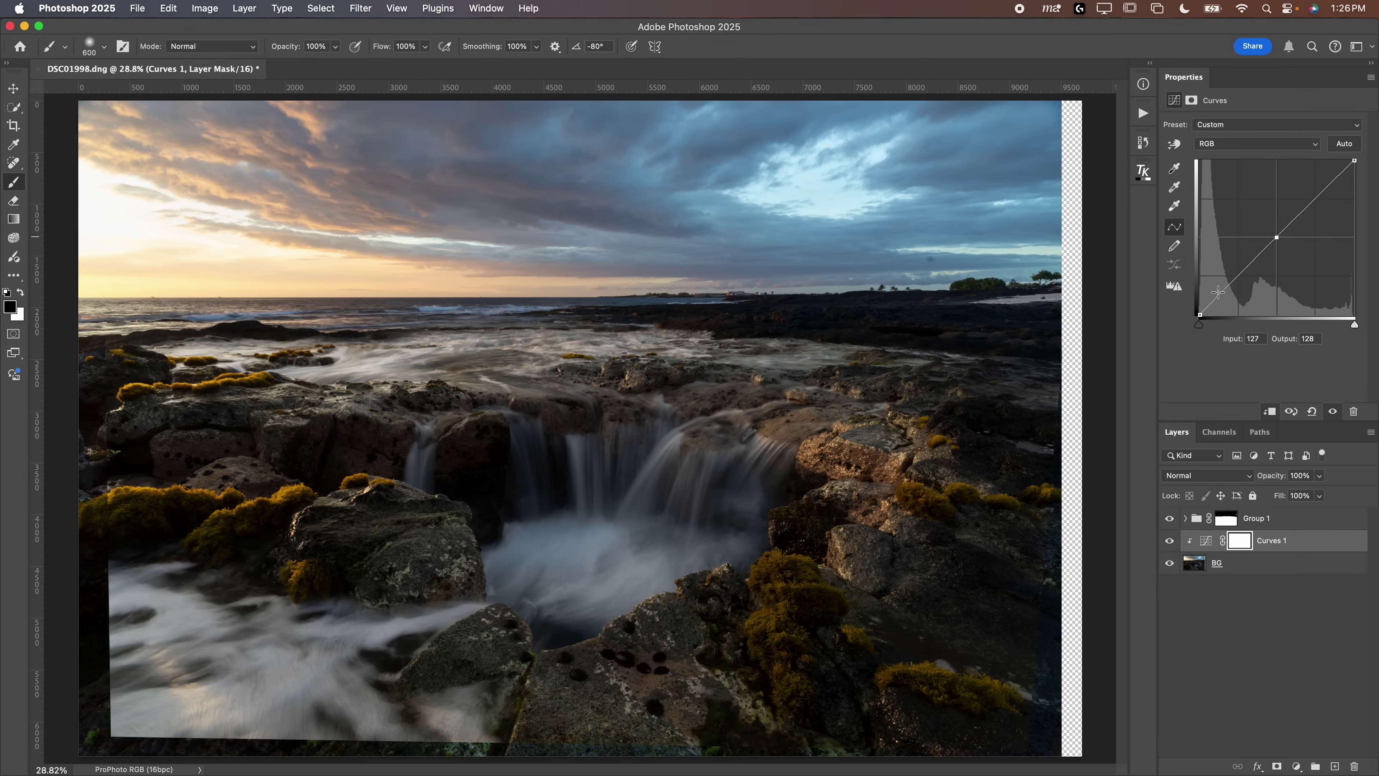
pyautogui.moveTo(1218, 292); pyautogui.dragTo(1216, 290)
pyautogui.moveTo(1282, 236); pyautogui.dragTo(1250, 256)
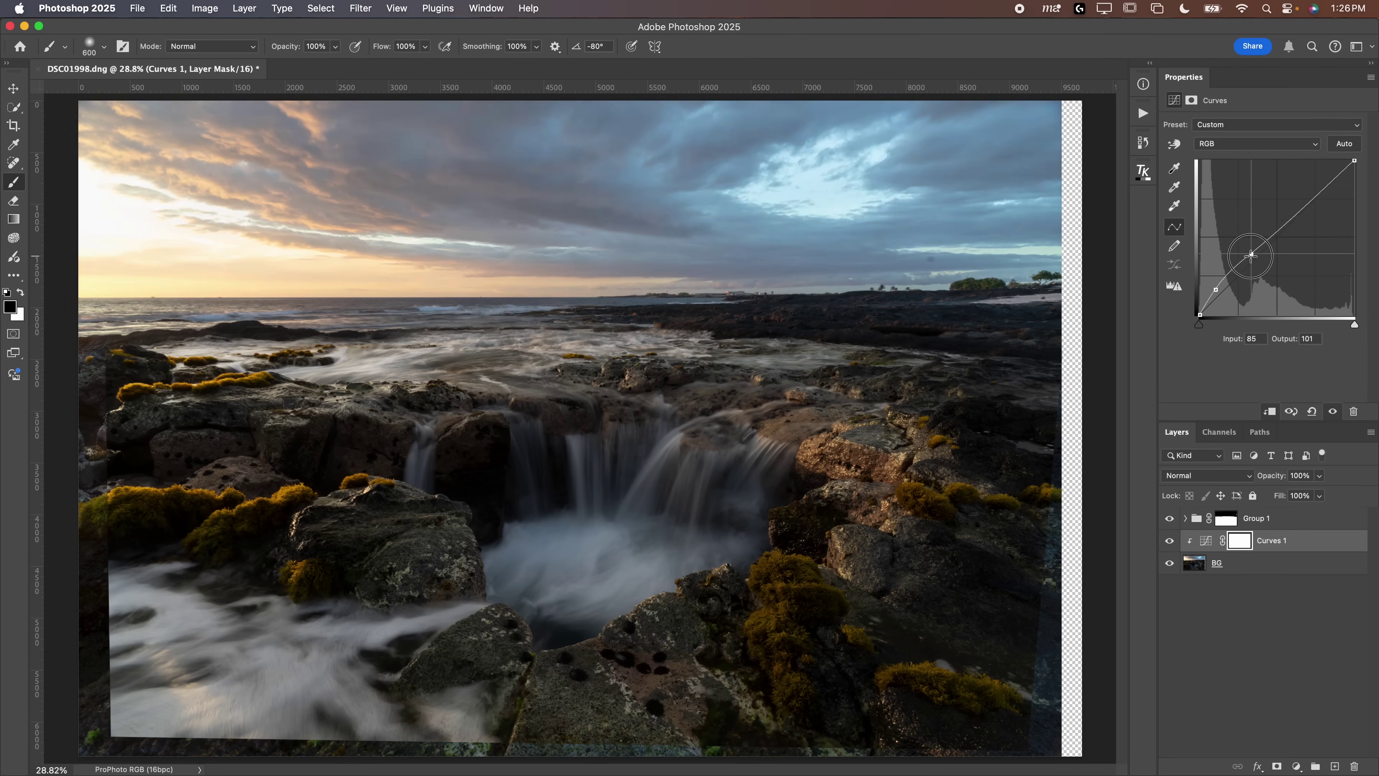
pyautogui.click(1169, 540)
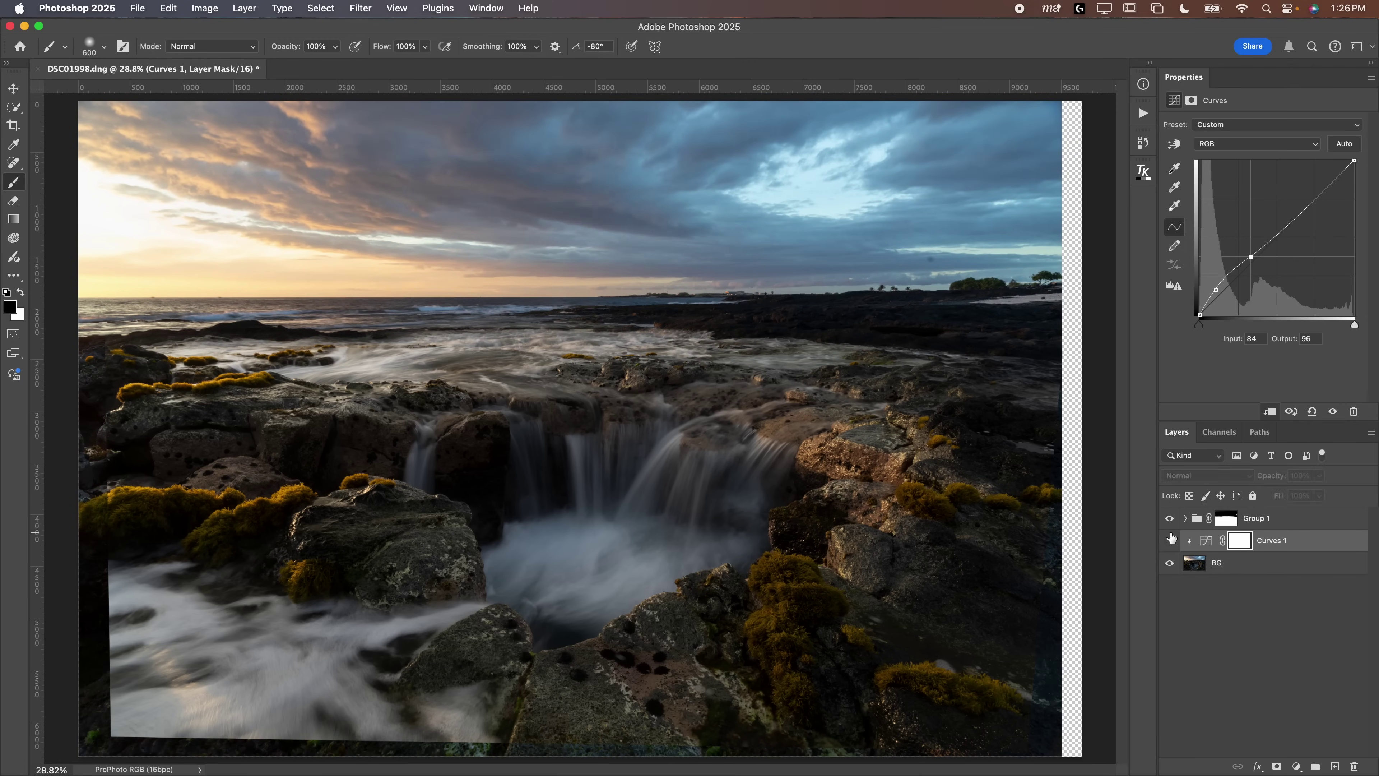
pyautogui.click(1170, 541)
pyautogui.click(1170, 540)
pyautogui.click(1169, 540)
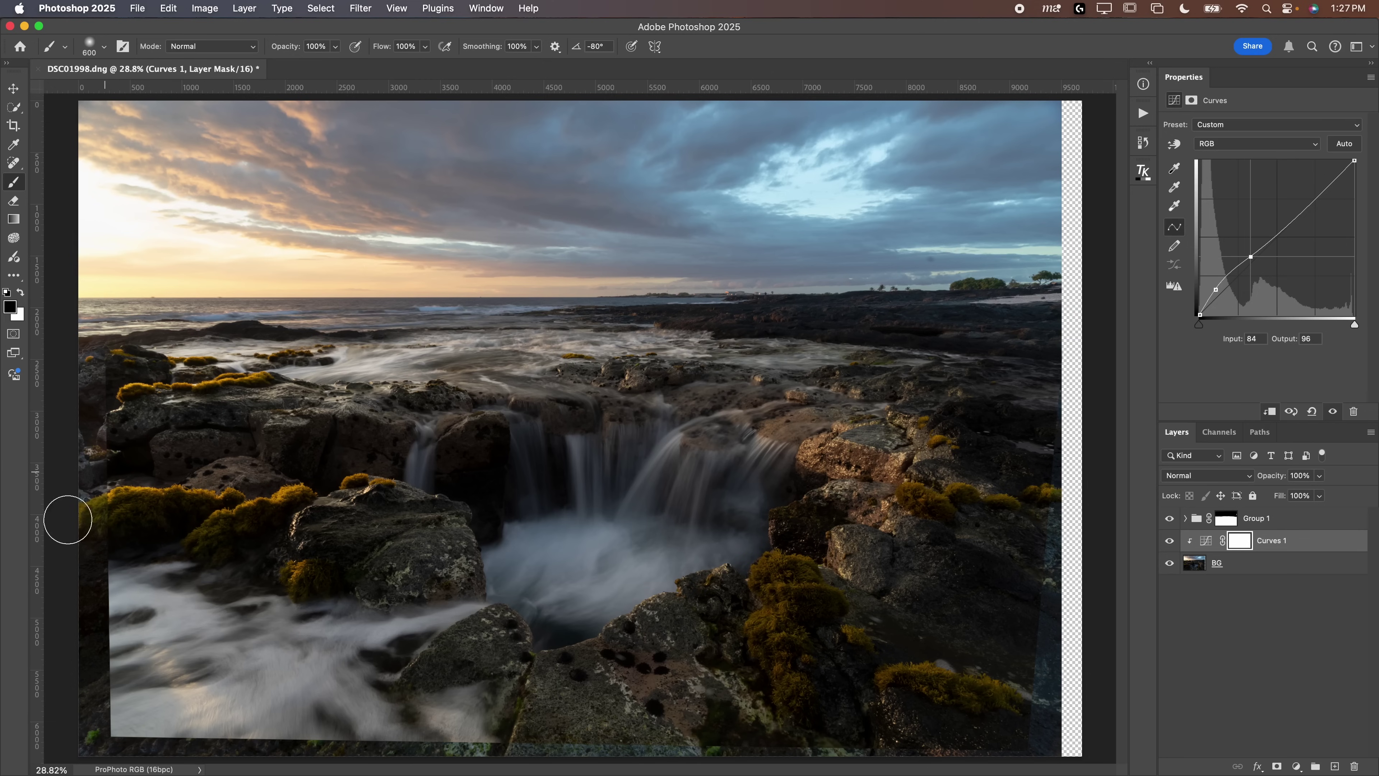
# Set a landscape 3:2 crop on the composite and pull its bottom-left corner inward.
pyautogui.click(1194, 521)
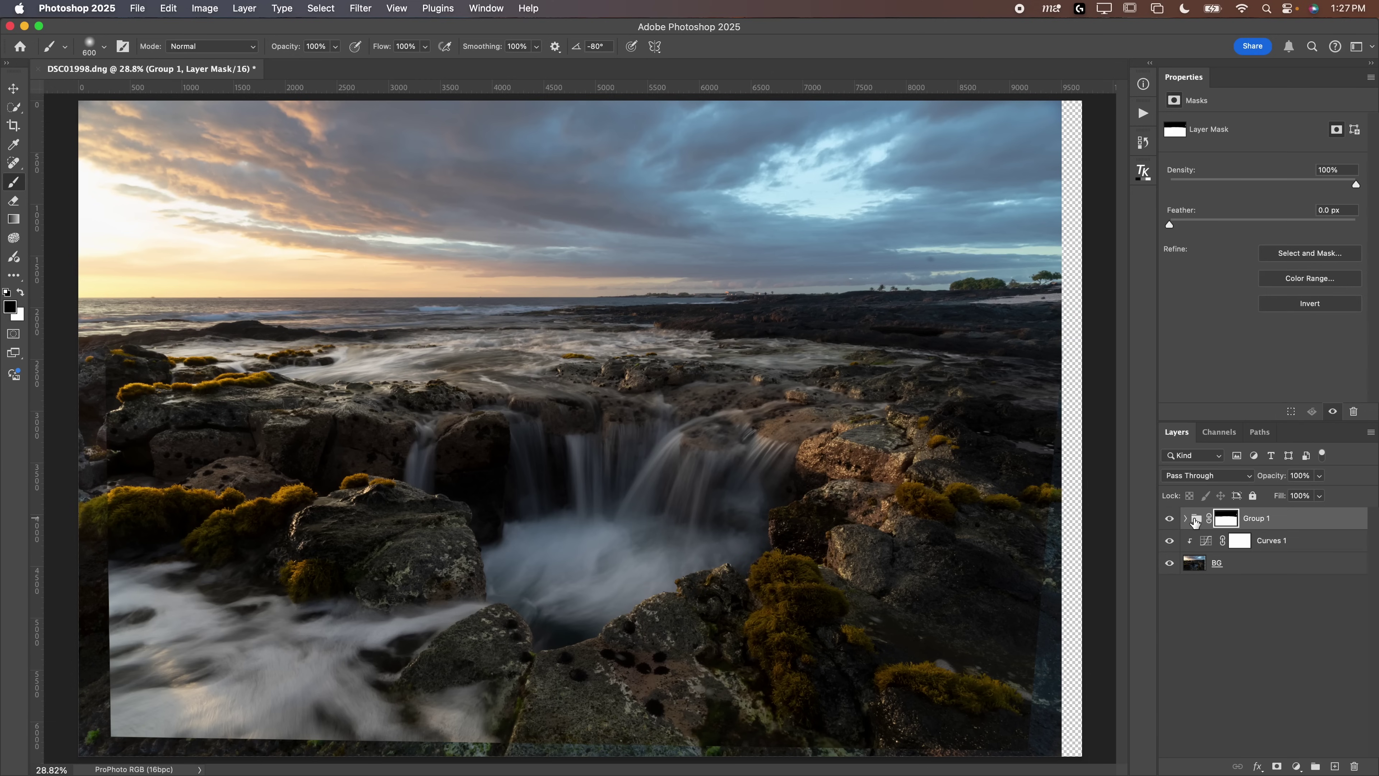
pyautogui.click(14, 125)
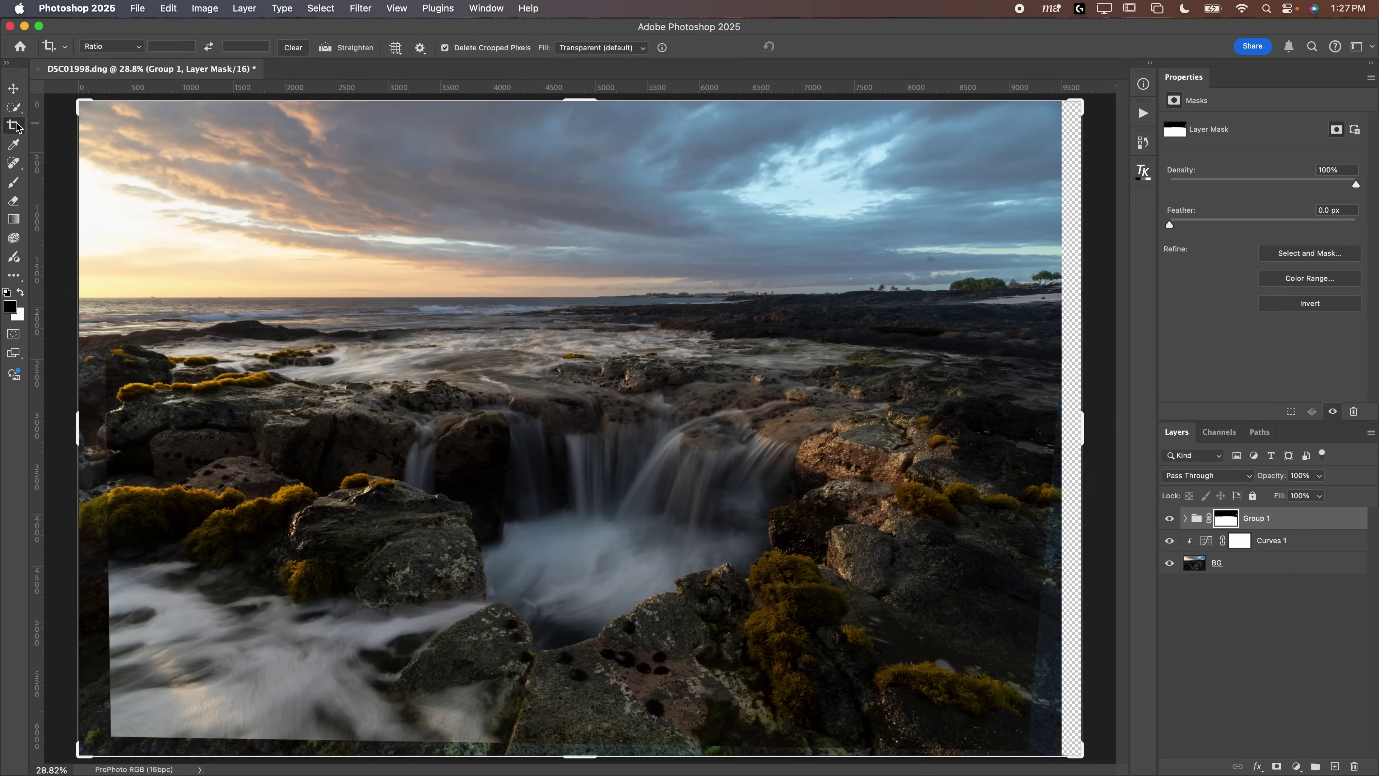
pyautogui.write('2')
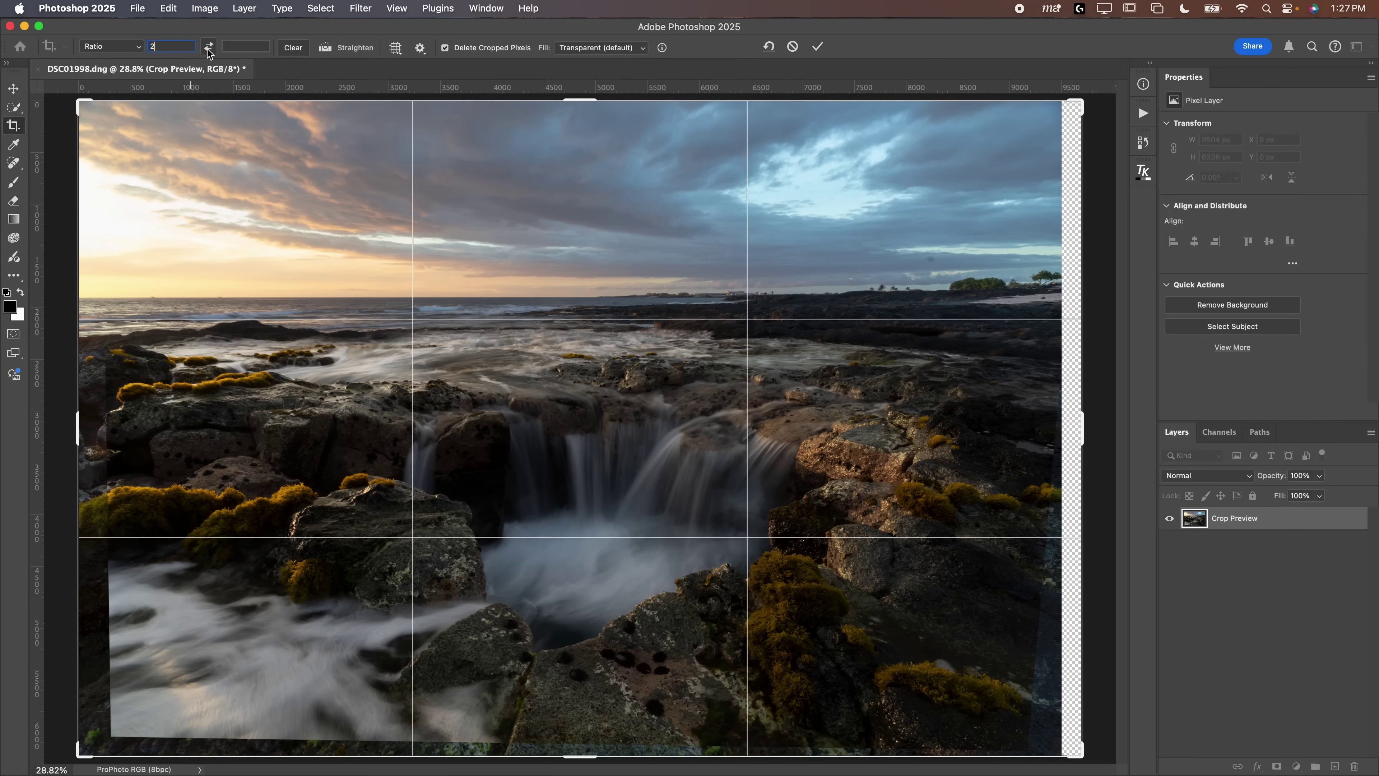
pyautogui.write('3')
pyautogui.click(206, 48)
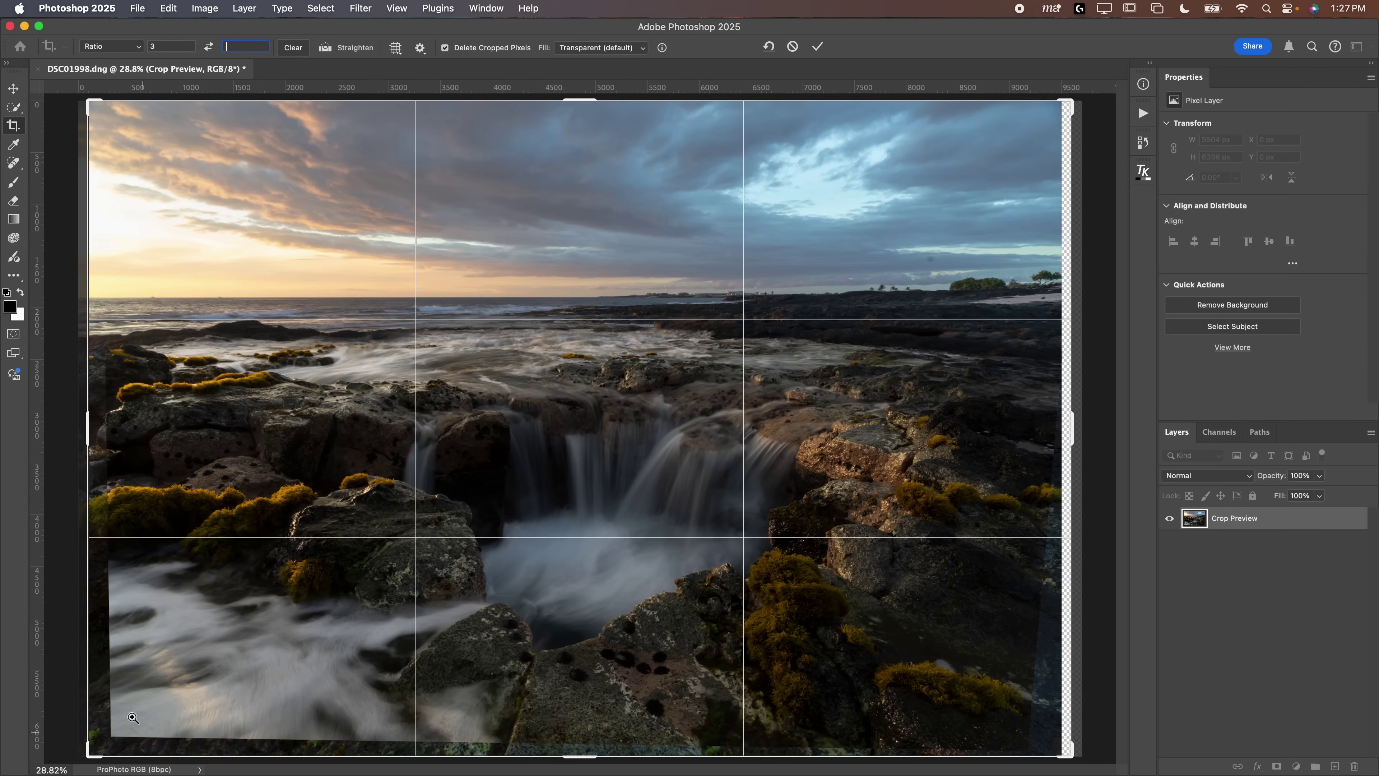
pyautogui.moveTo(133, 718); pyautogui.dragTo(539, 373)
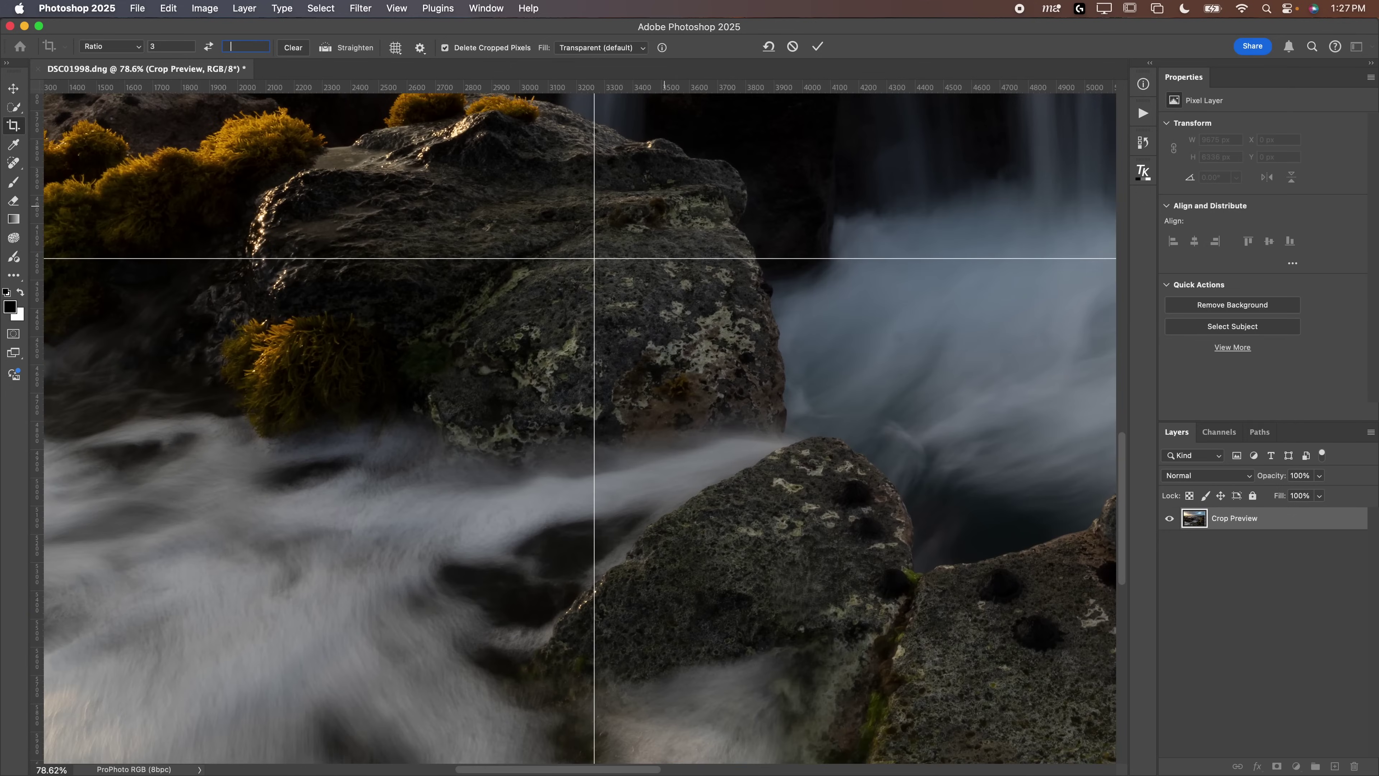
pyautogui.press('super+minus')
pyautogui.press('super+minus')
pyautogui.moveTo(450, 492); pyautogui.dragTo(842, 550)
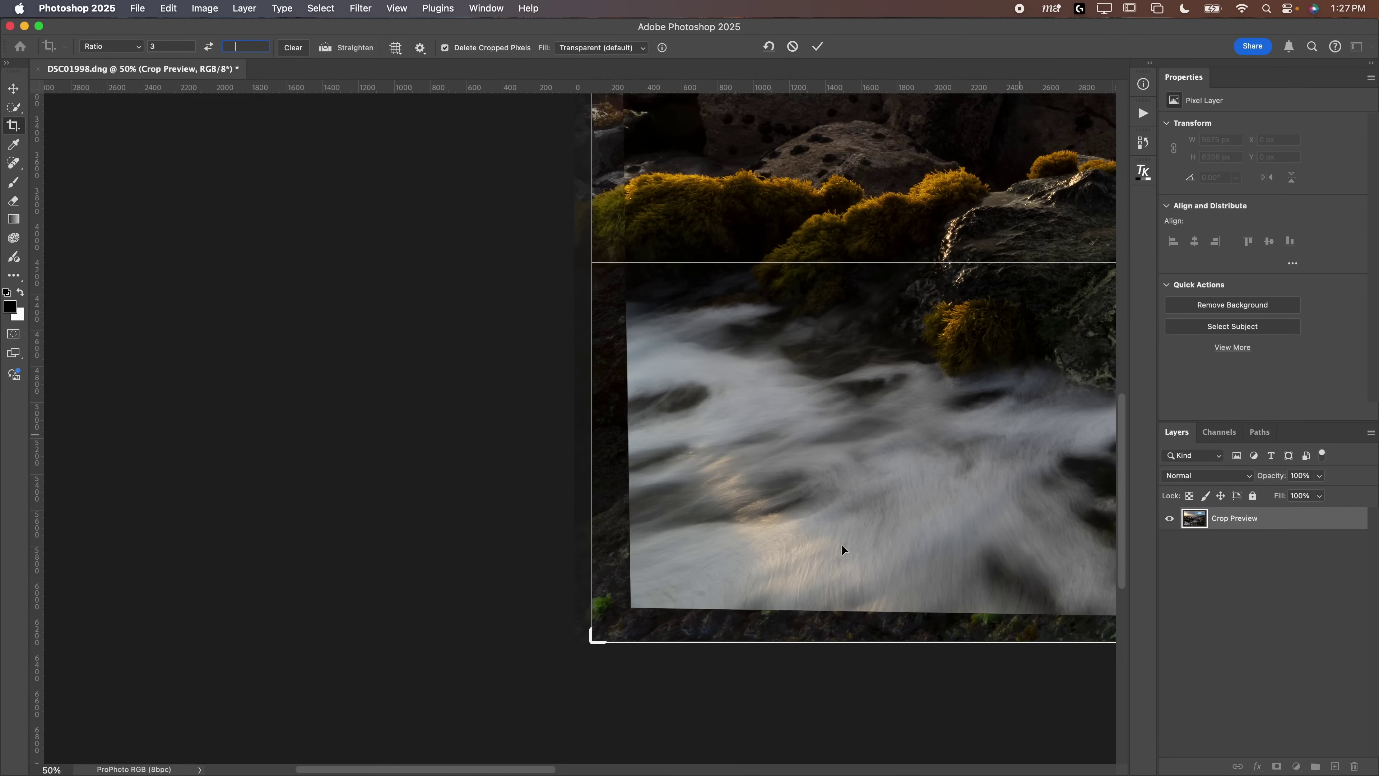
pyautogui.moveTo(593, 639)
pyautogui.mouseDown()
pyautogui.moveTo(625, 616)
pyautogui.moveTo(612, 610)
pyautogui.moveTo(611, 623)
pyautogui.mouseUp()
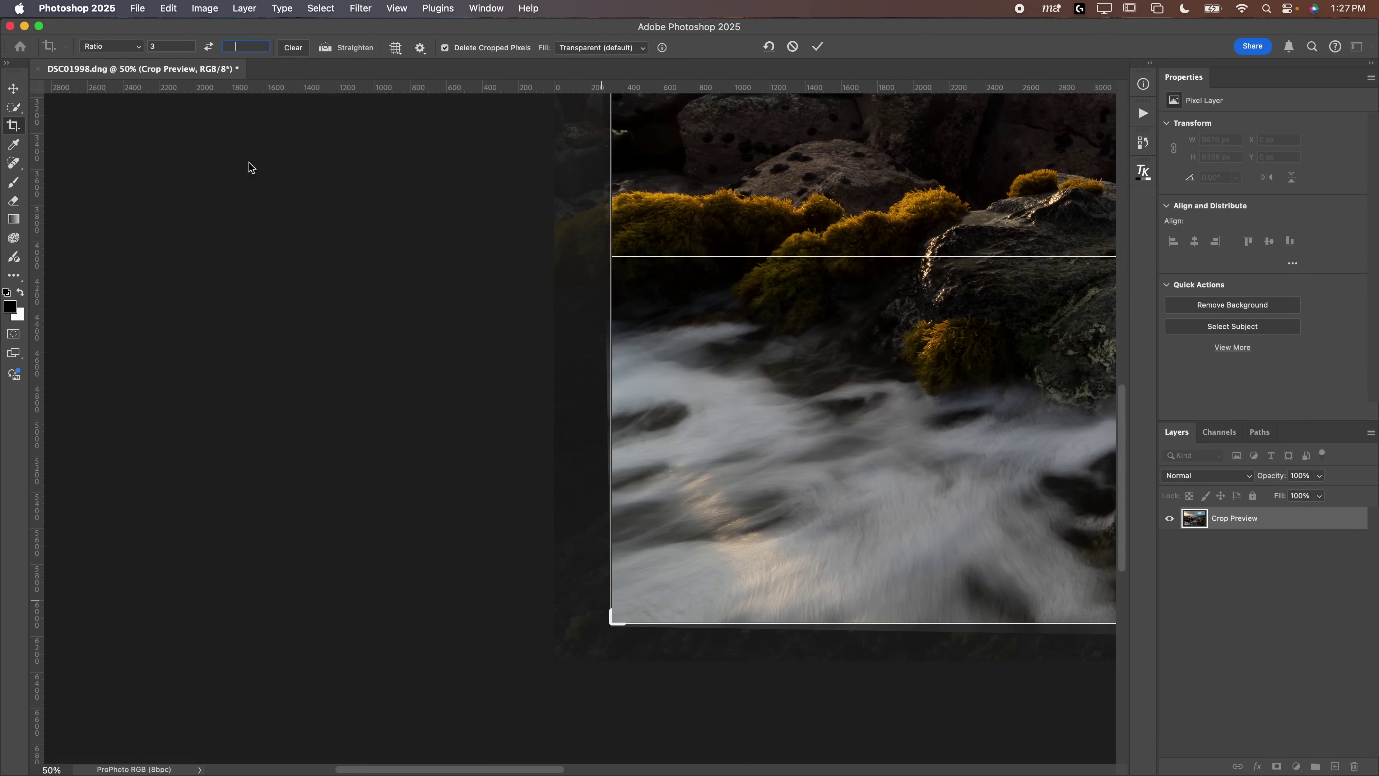
# Tighten the crop from the upper-right corner and apply it.
pyautogui.press('super+0')
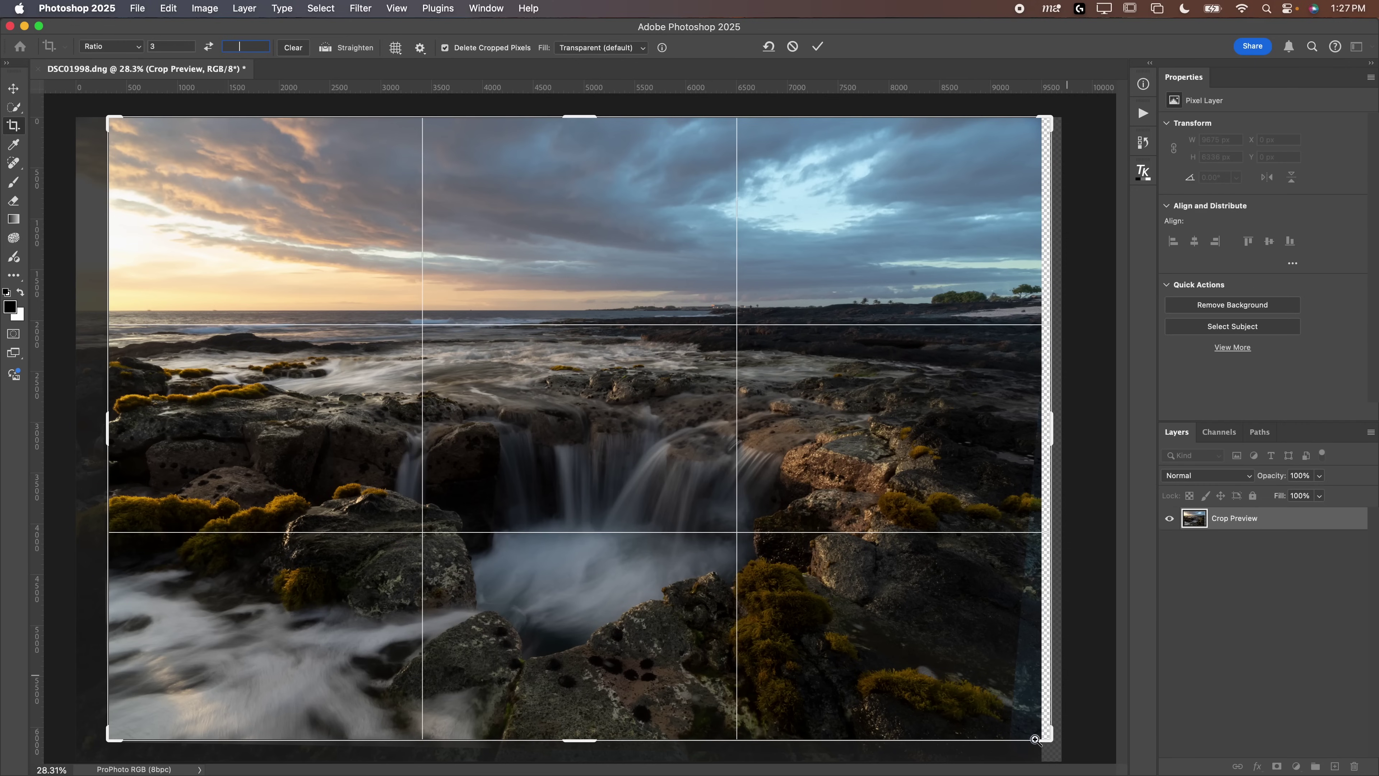
pyautogui.moveTo(1035, 738); pyautogui.dragTo(1014, 613)
pyautogui.press('super+0')
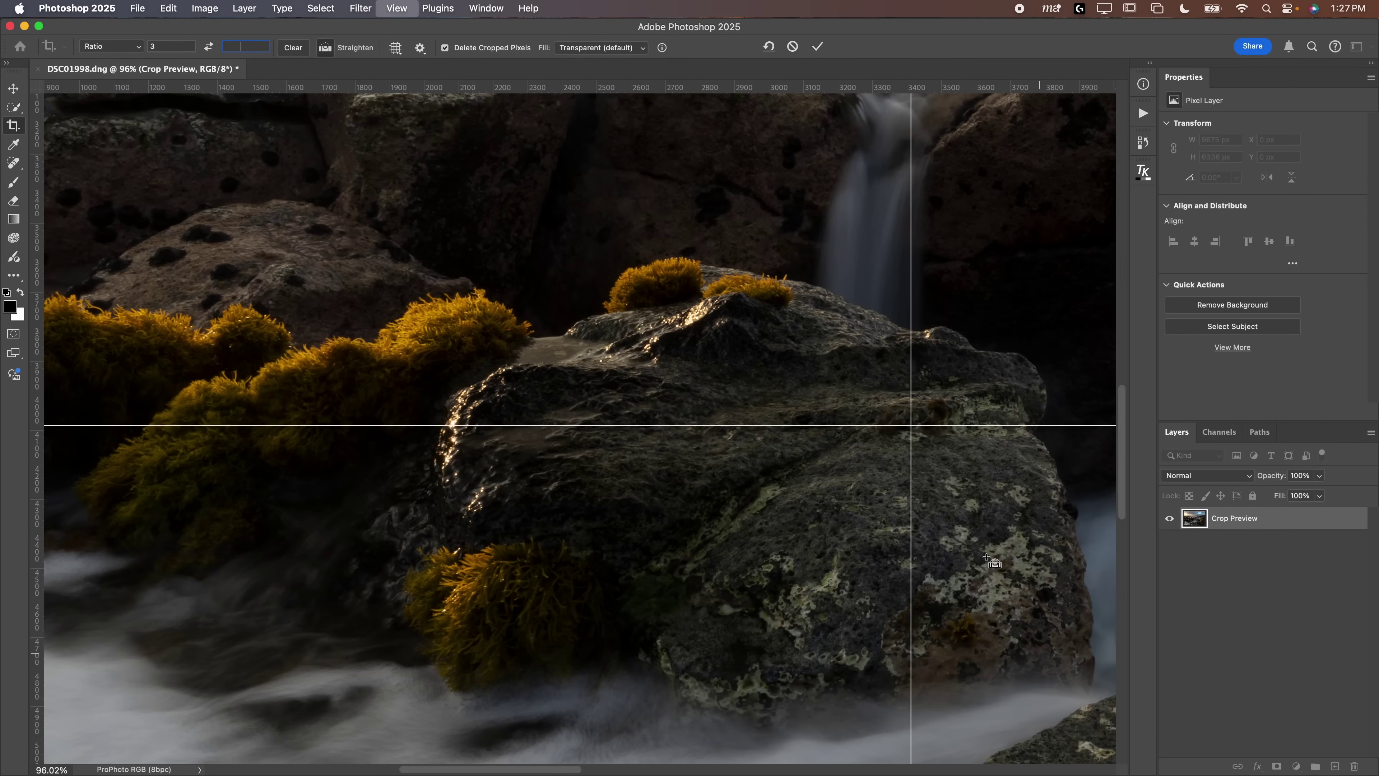
pyautogui.moveTo(1054, 122); pyautogui.dragTo(1032, 123)
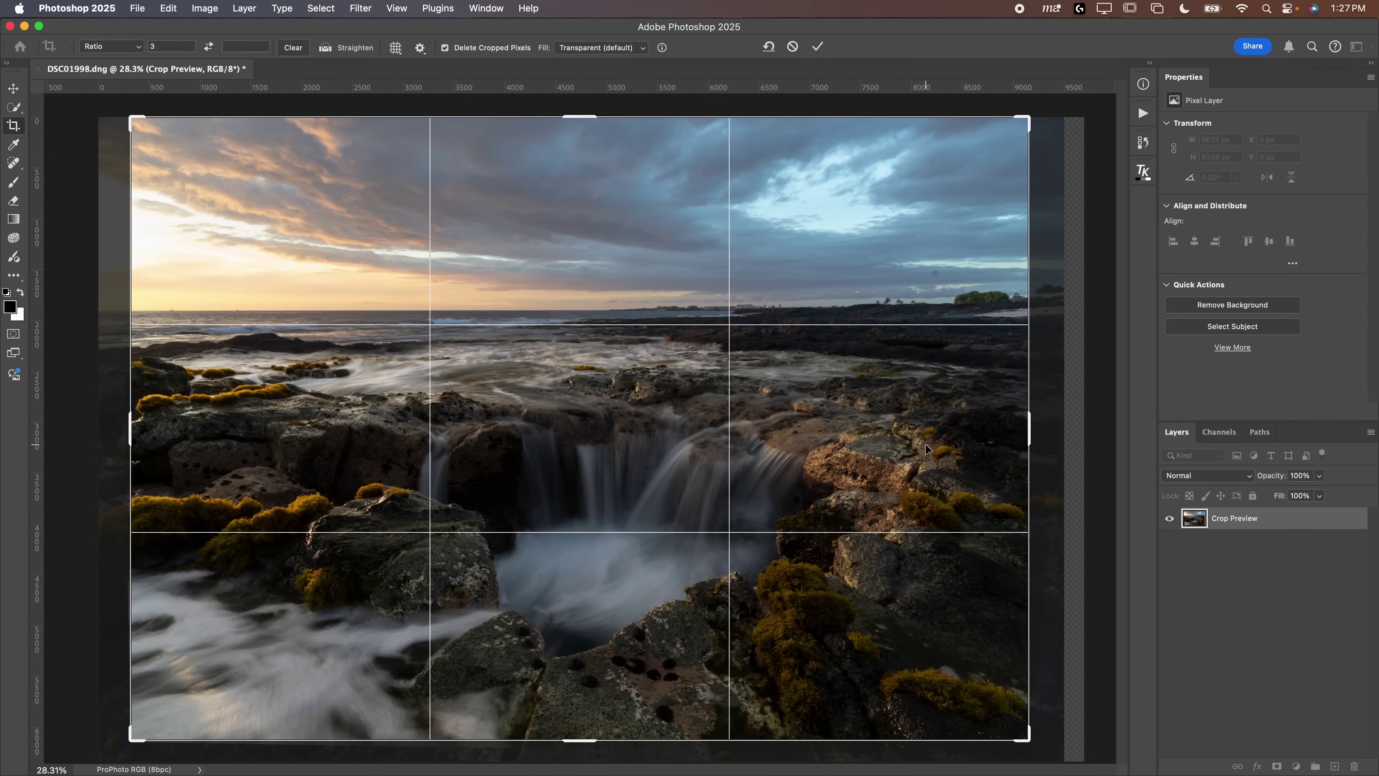
pyautogui.press('Return')
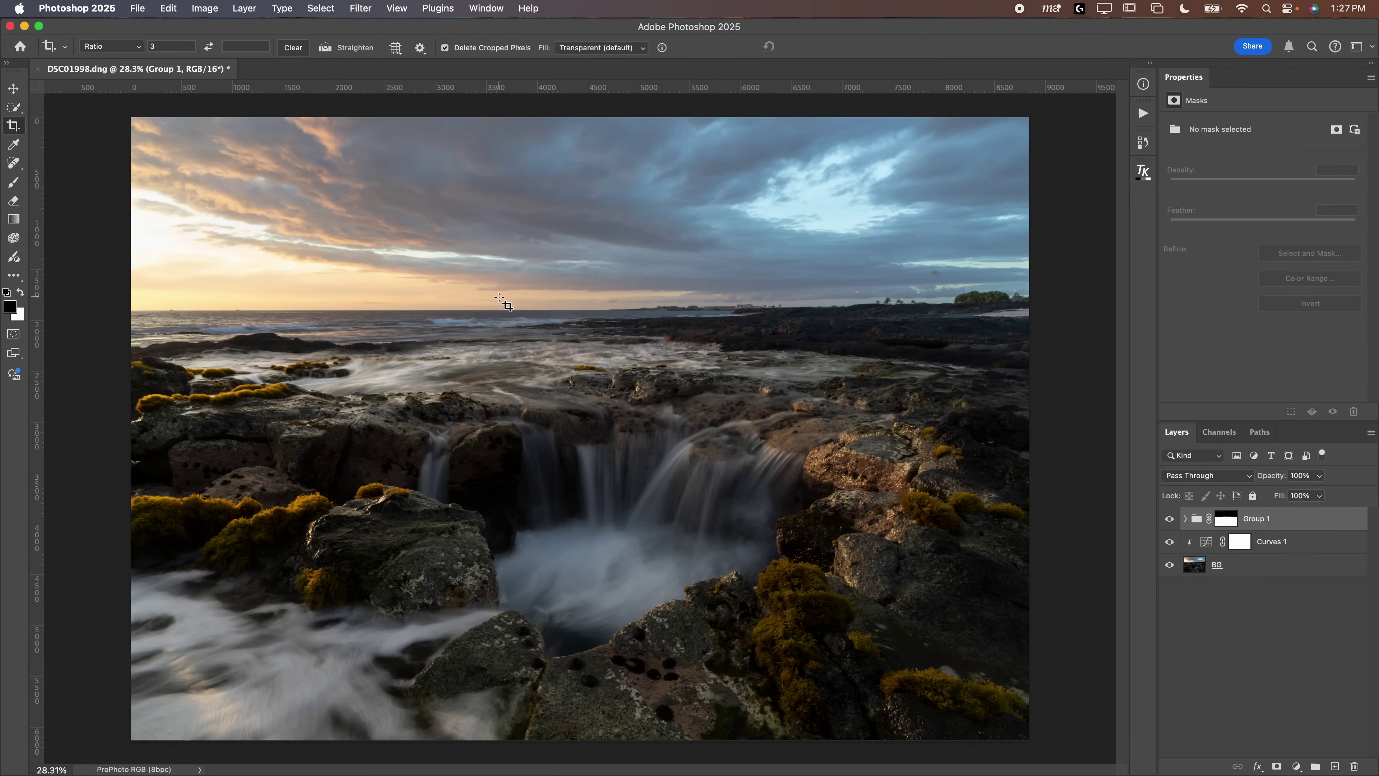
pyautogui.click(942, 288)
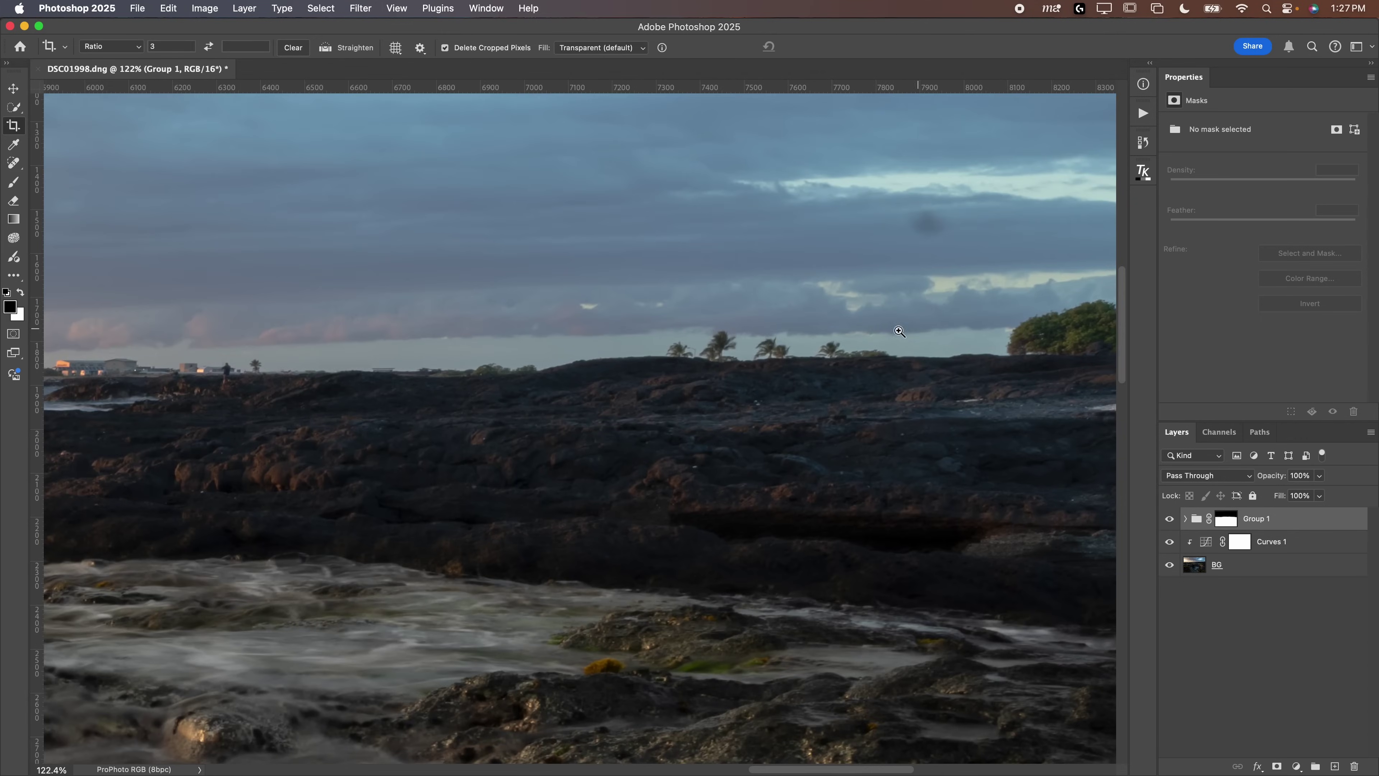
pyautogui.click(986, 304)
pyautogui.moveTo(996, 312); pyautogui.dragTo(798, 337)
pyautogui.moveTo(419, 476); pyautogui.dragTo(825, 401)
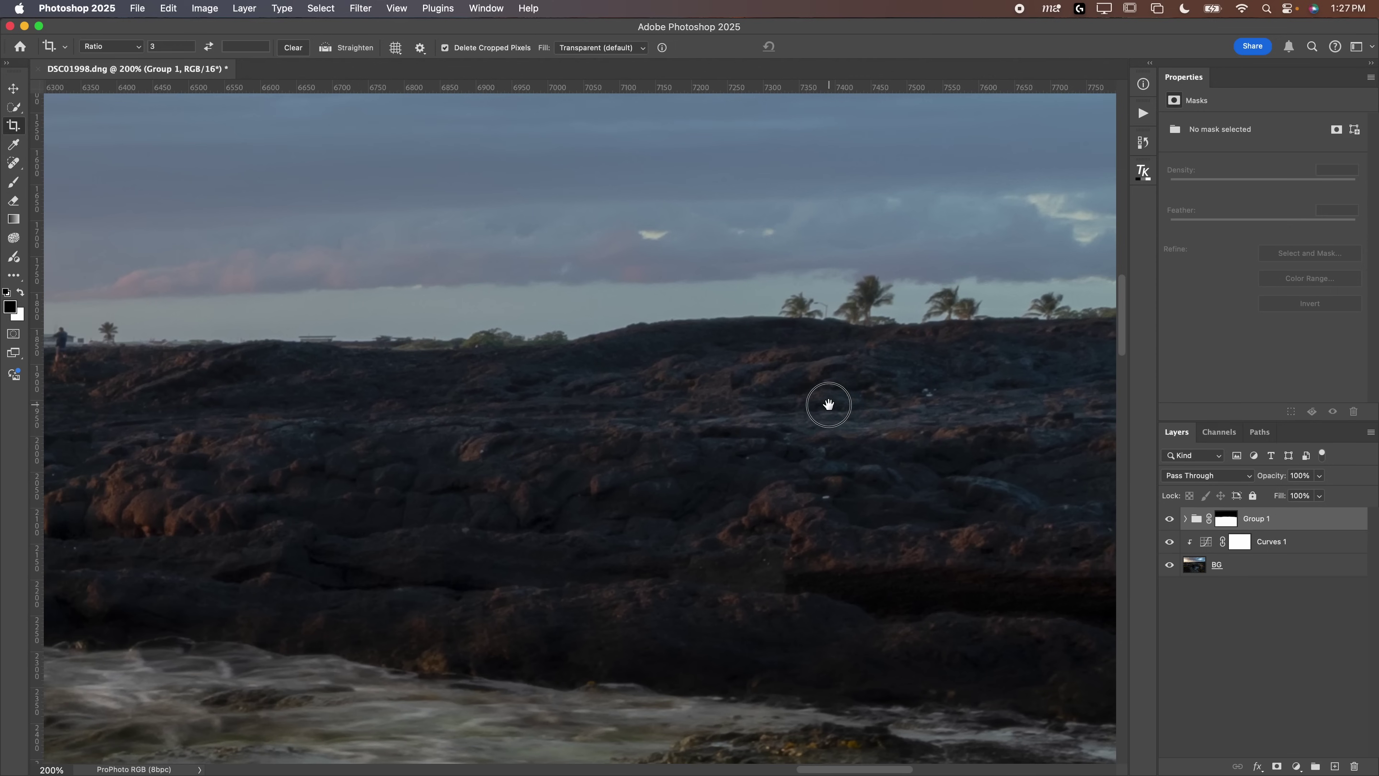
pyautogui.click(1226, 520)
pyautogui.press('\\')
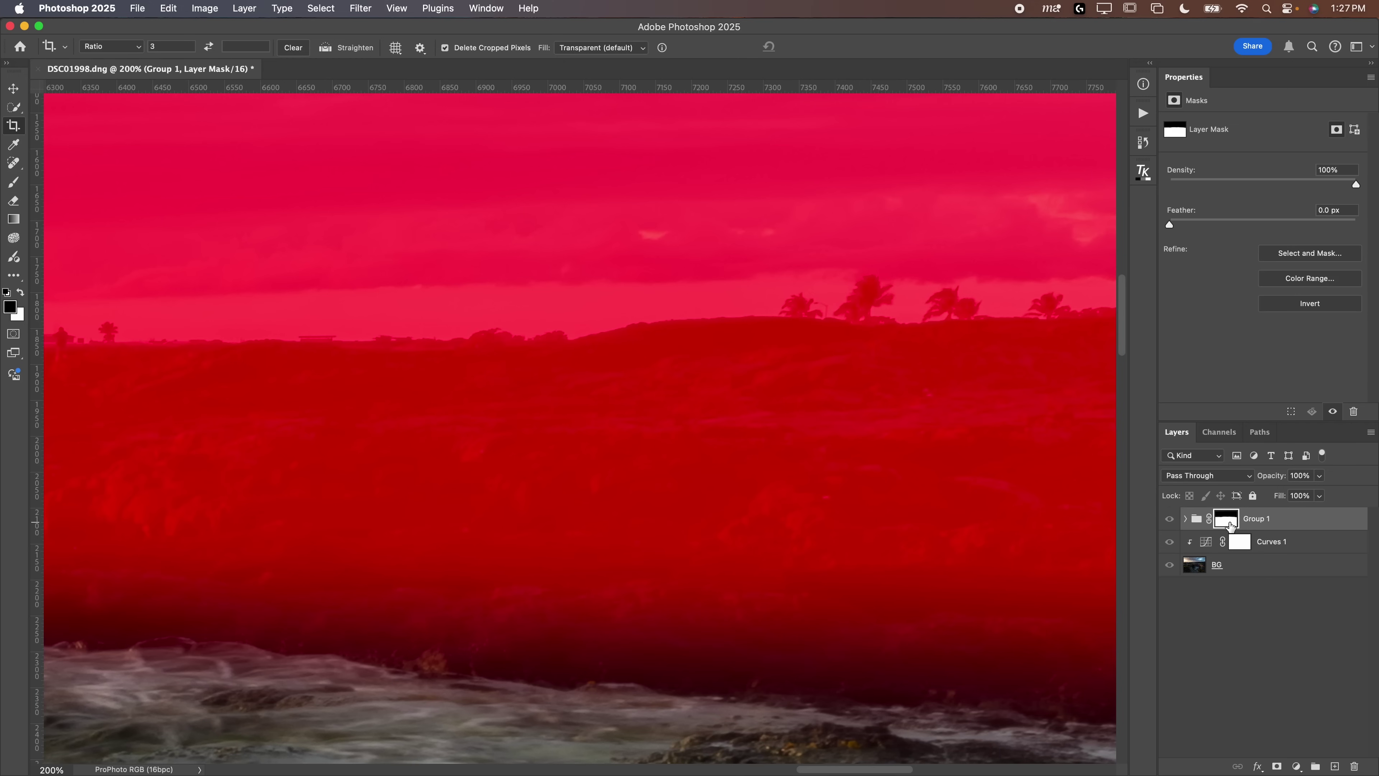
pyautogui.press('\\')
pyautogui.press('super+0')
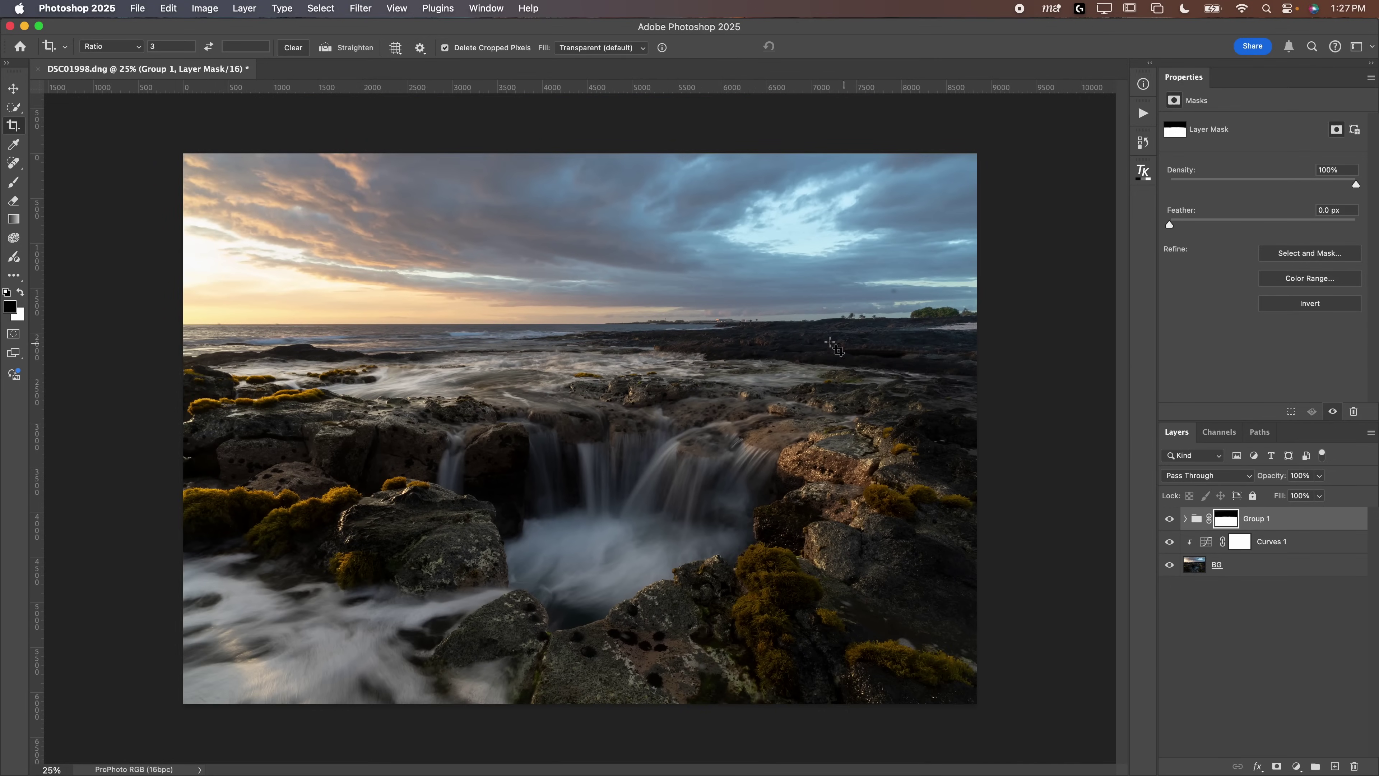
pyautogui.moveTo(838, 296); pyautogui.dragTo(391, 349)
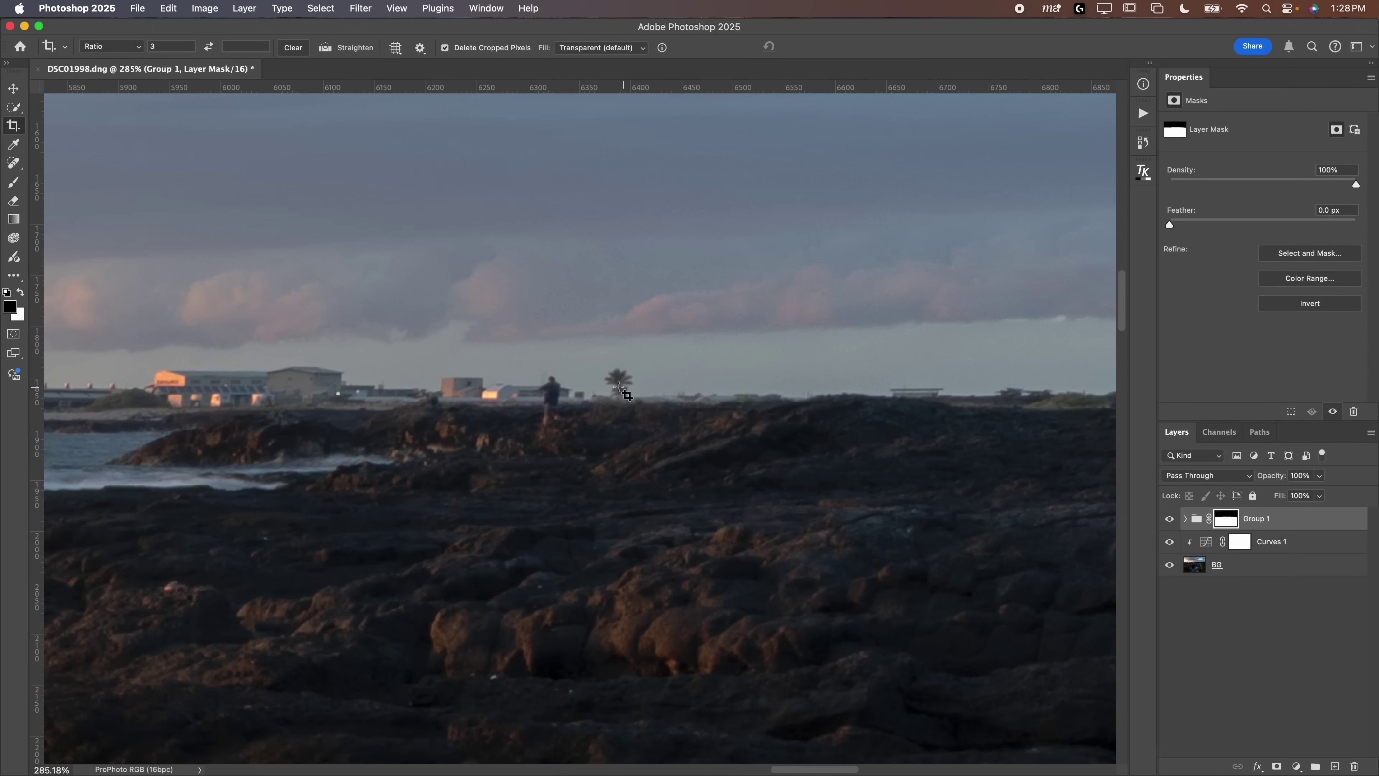
pyautogui.moveTo(837, 383); pyautogui.dragTo(514, 348)
pyautogui.press('super+0')
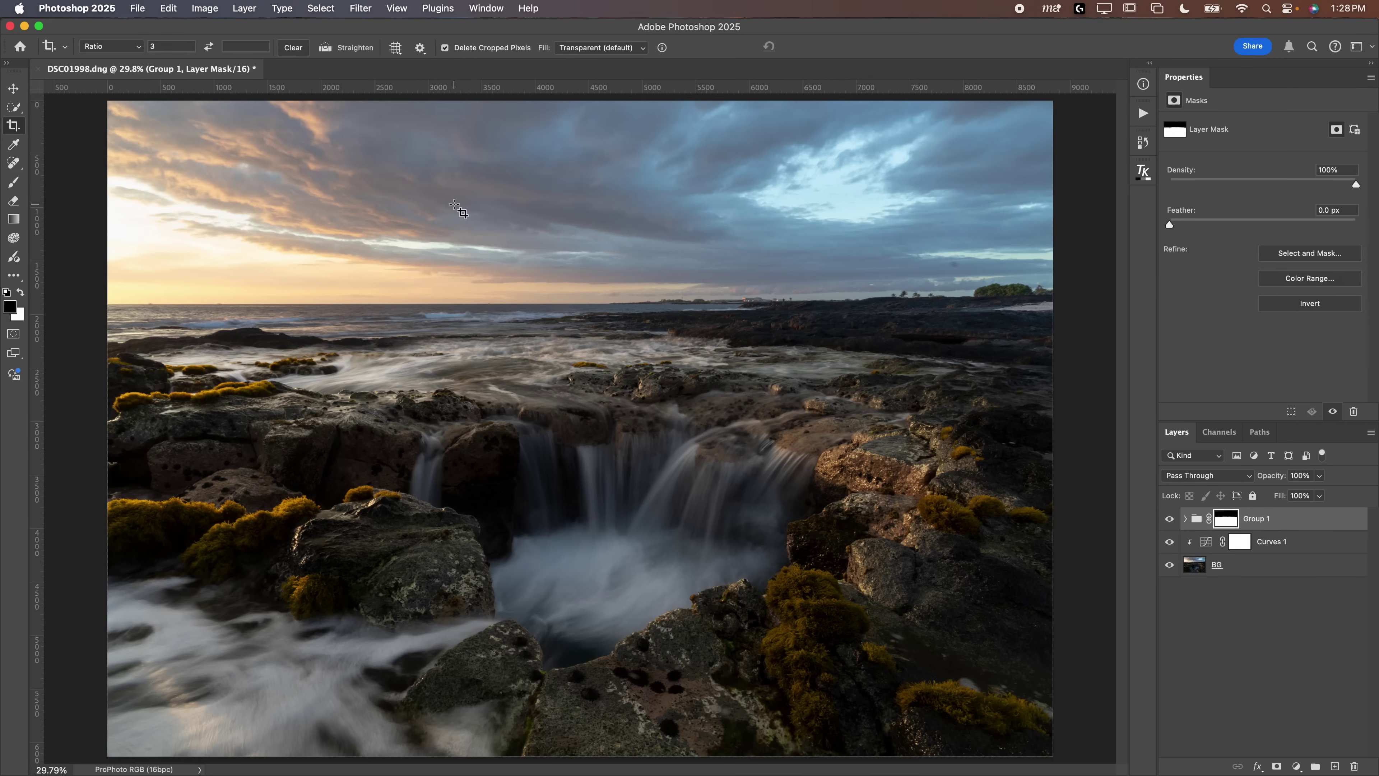
# Add a Curves 2 adjustment above Group 1 and clip it to the group.
pyautogui.click(1267, 546)
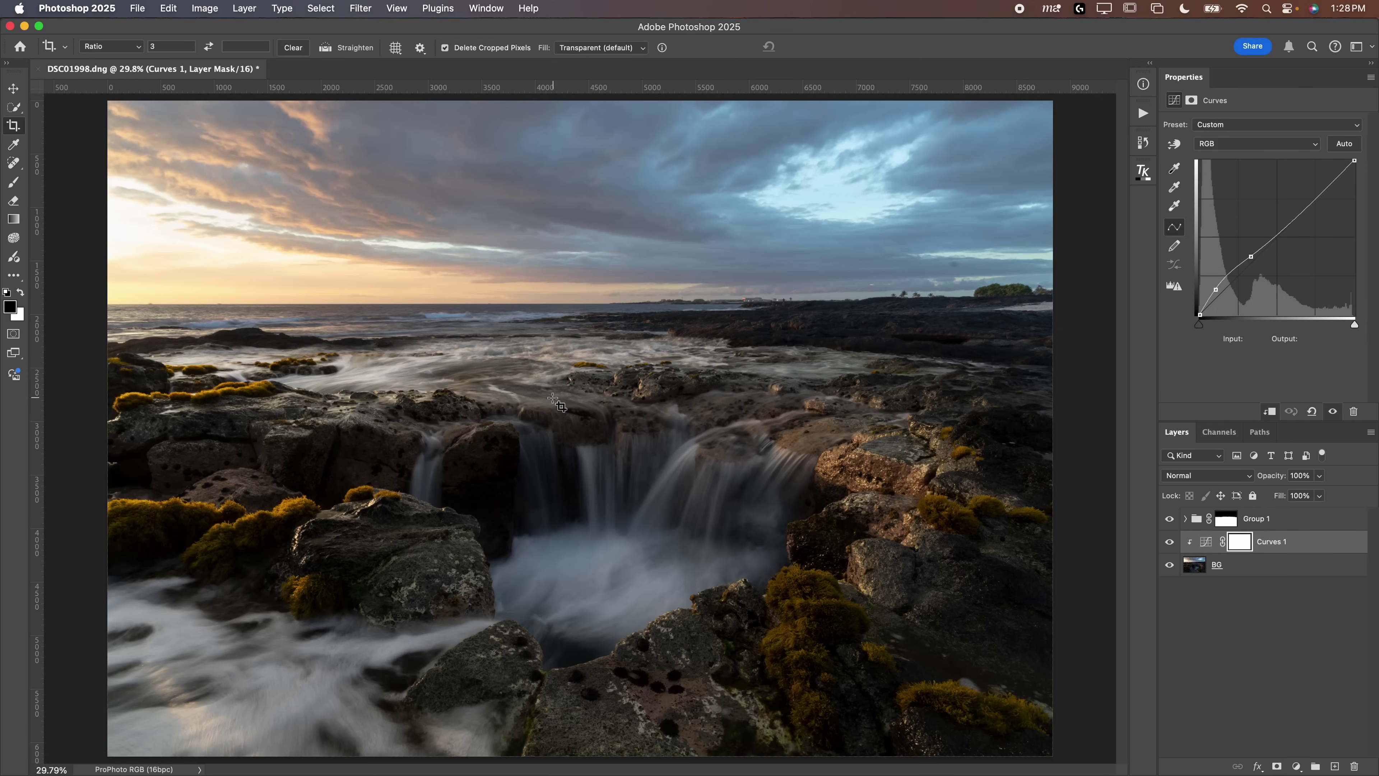
pyautogui.click(1274, 528)
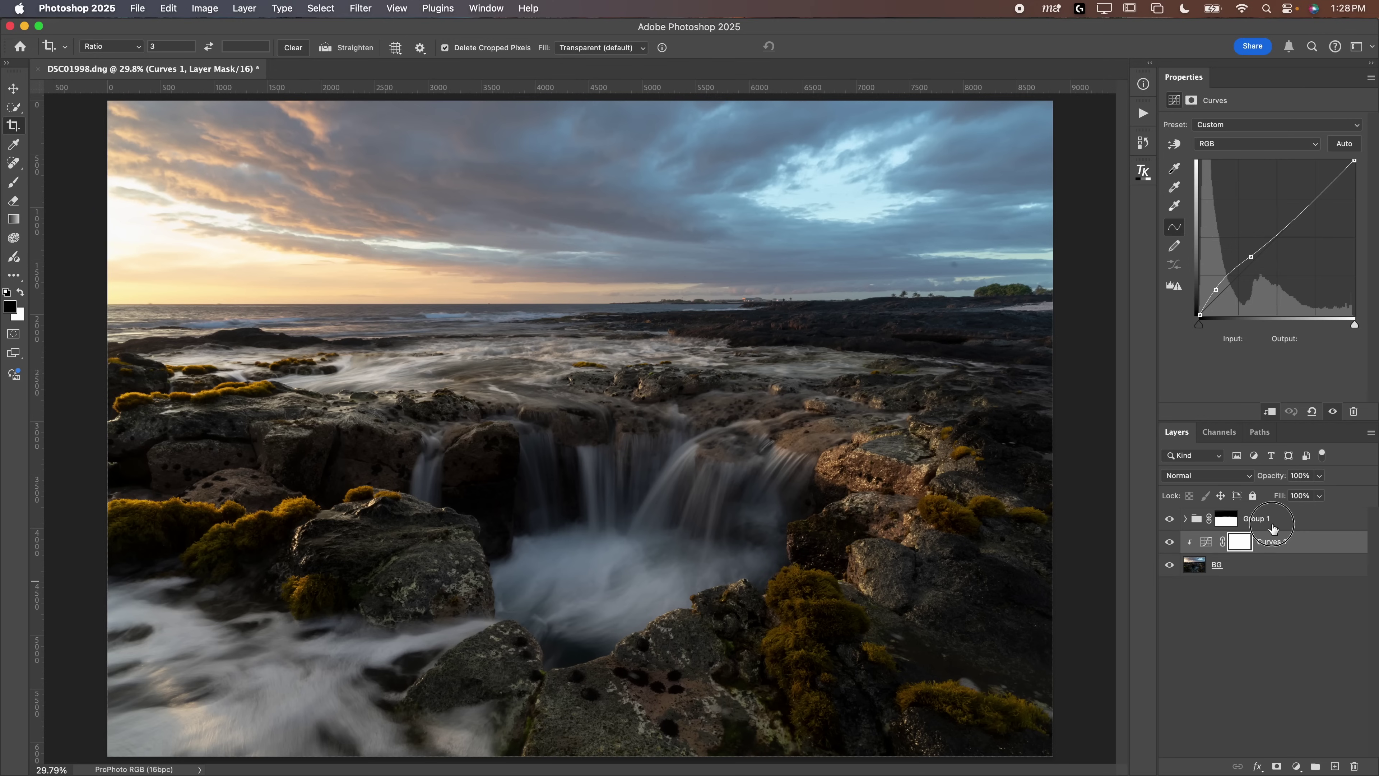
pyautogui.click(1297, 766)
pyautogui.click(1298, 581)
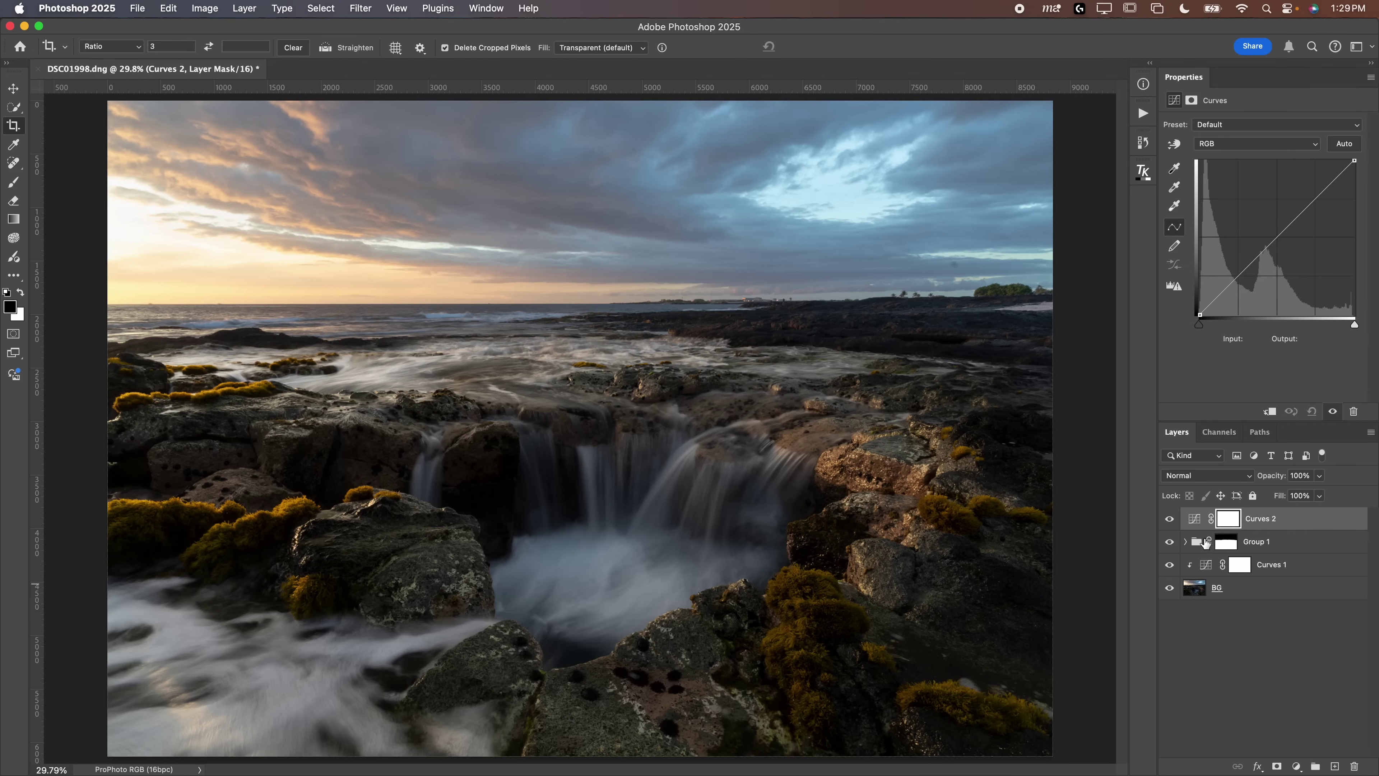
pyautogui.click(1271, 412)
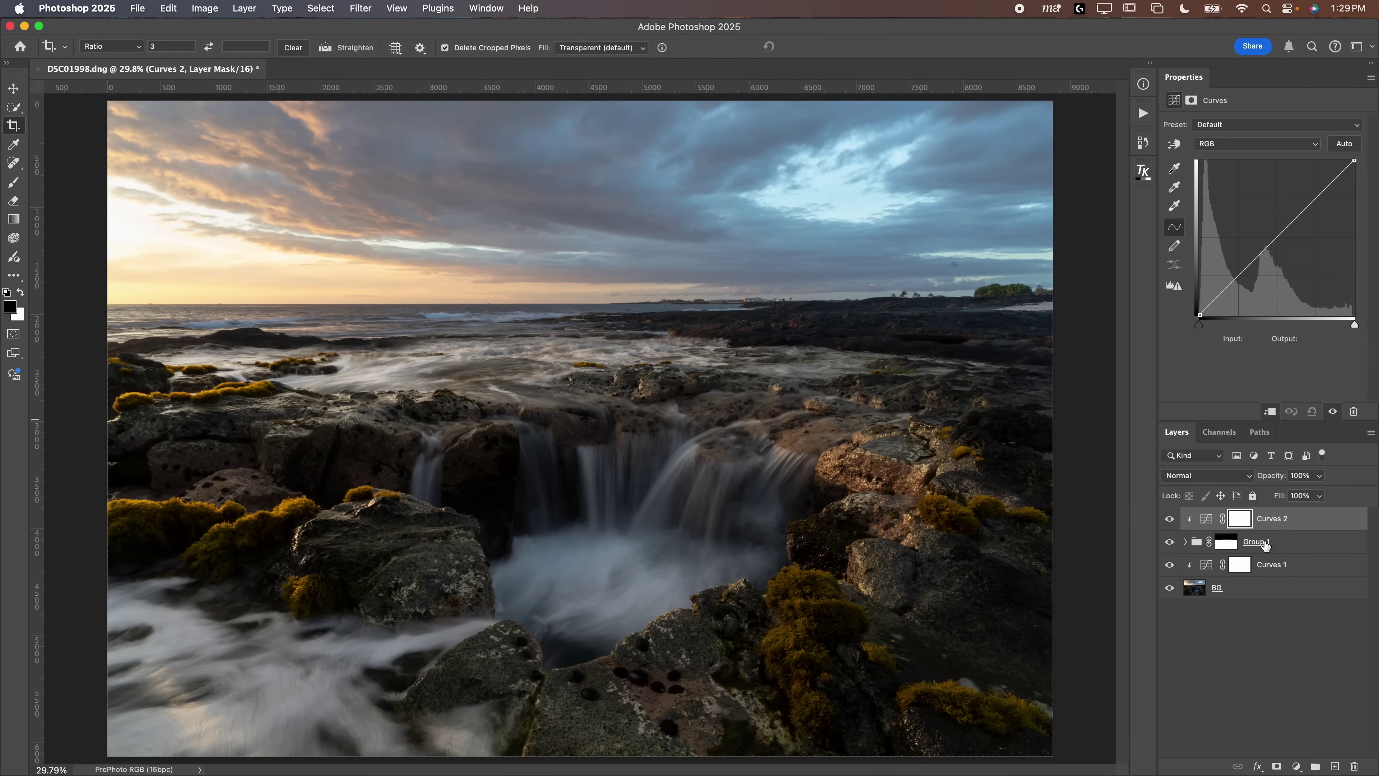
# Shape Curves 2 to darken the rocks and water, ending at Input 201, Output 197.
pyautogui.moveTo(1287, 228); pyautogui.dragTo(1294, 248)
pyautogui.click(1221, 303)
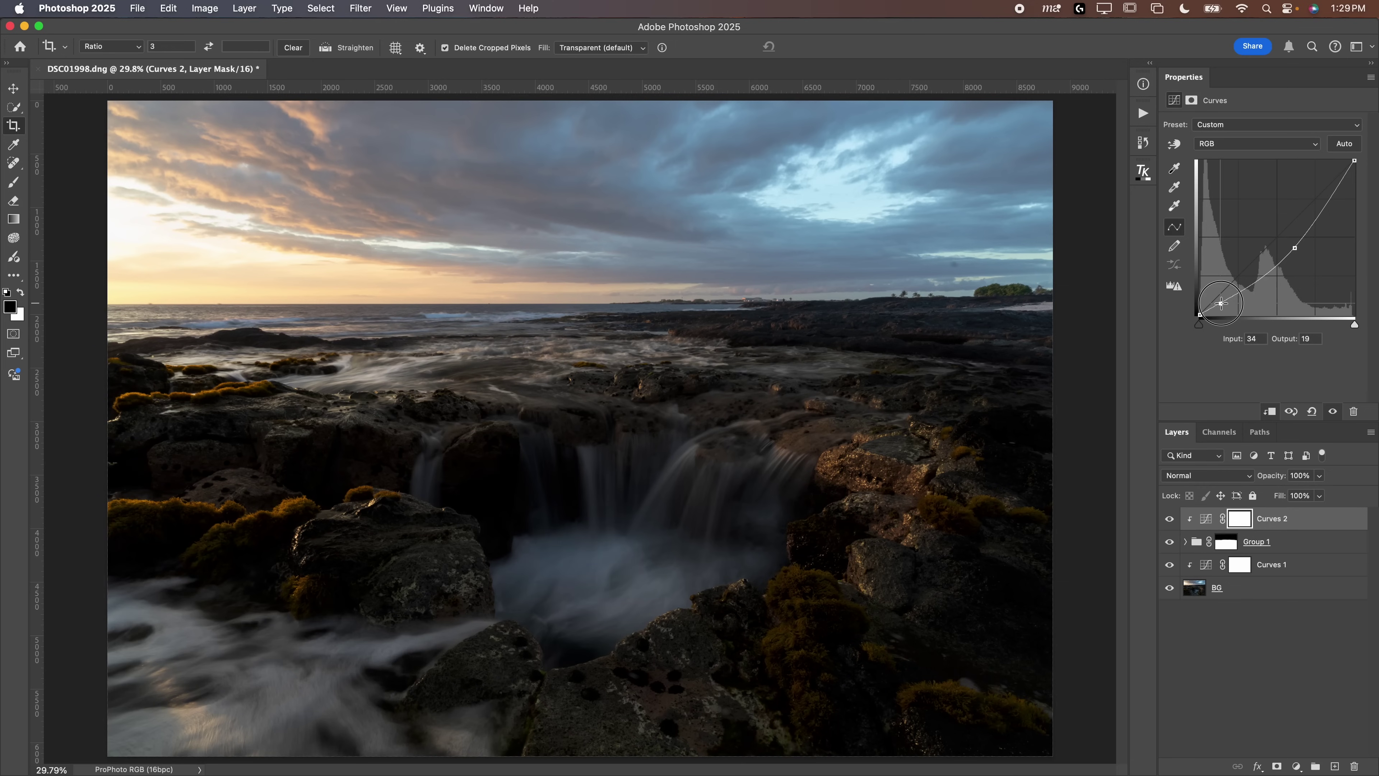
pyautogui.moveTo(1220, 303); pyautogui.dragTo(1218, 300)
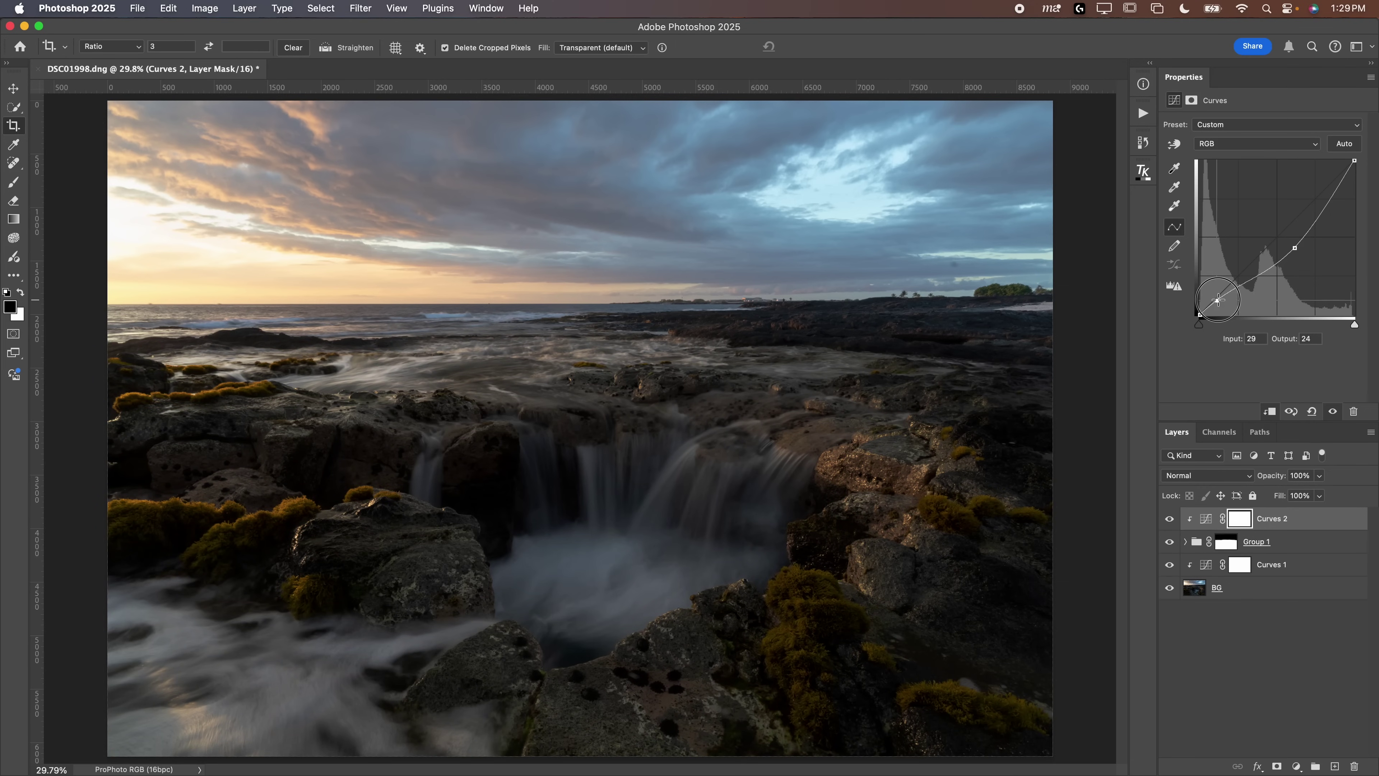
pyautogui.moveTo(1295, 247); pyautogui.dragTo(1299, 251)
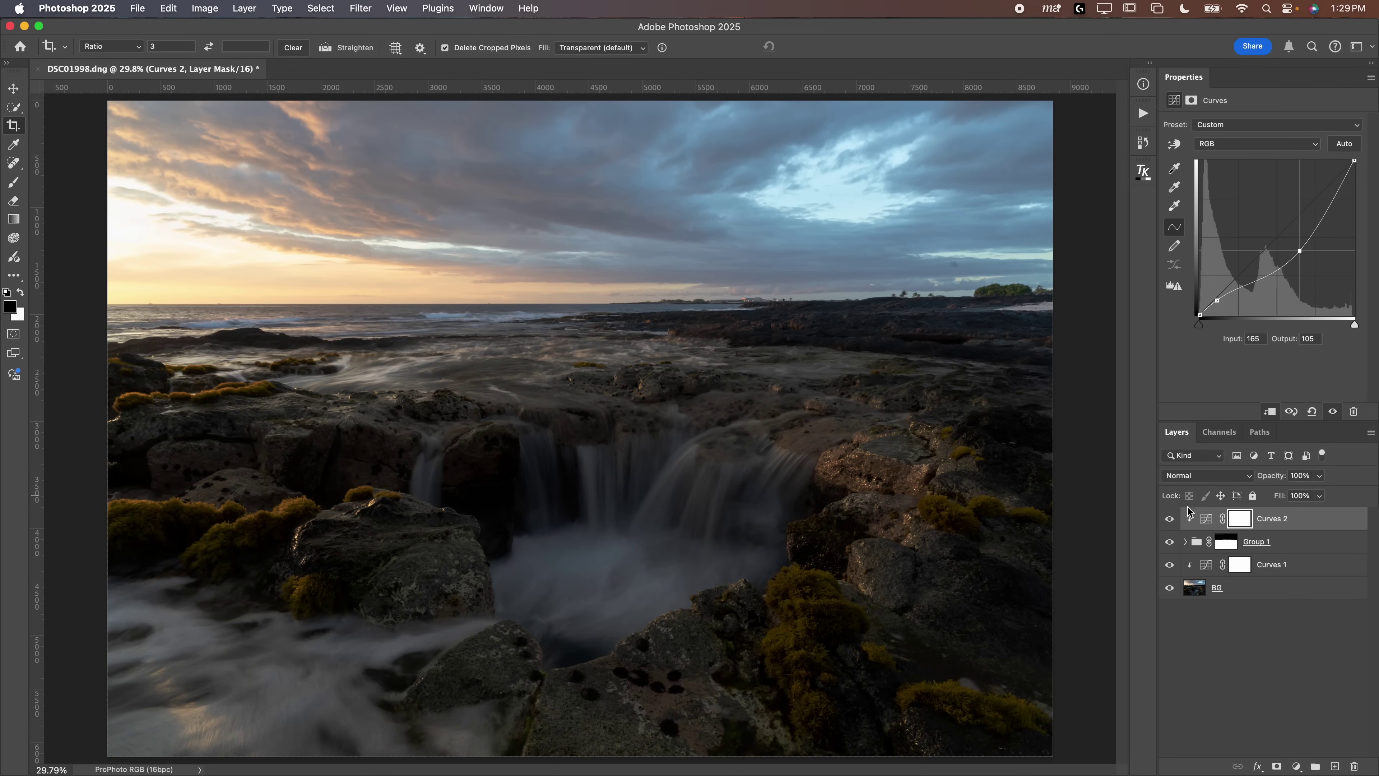
pyautogui.click(1170, 519)
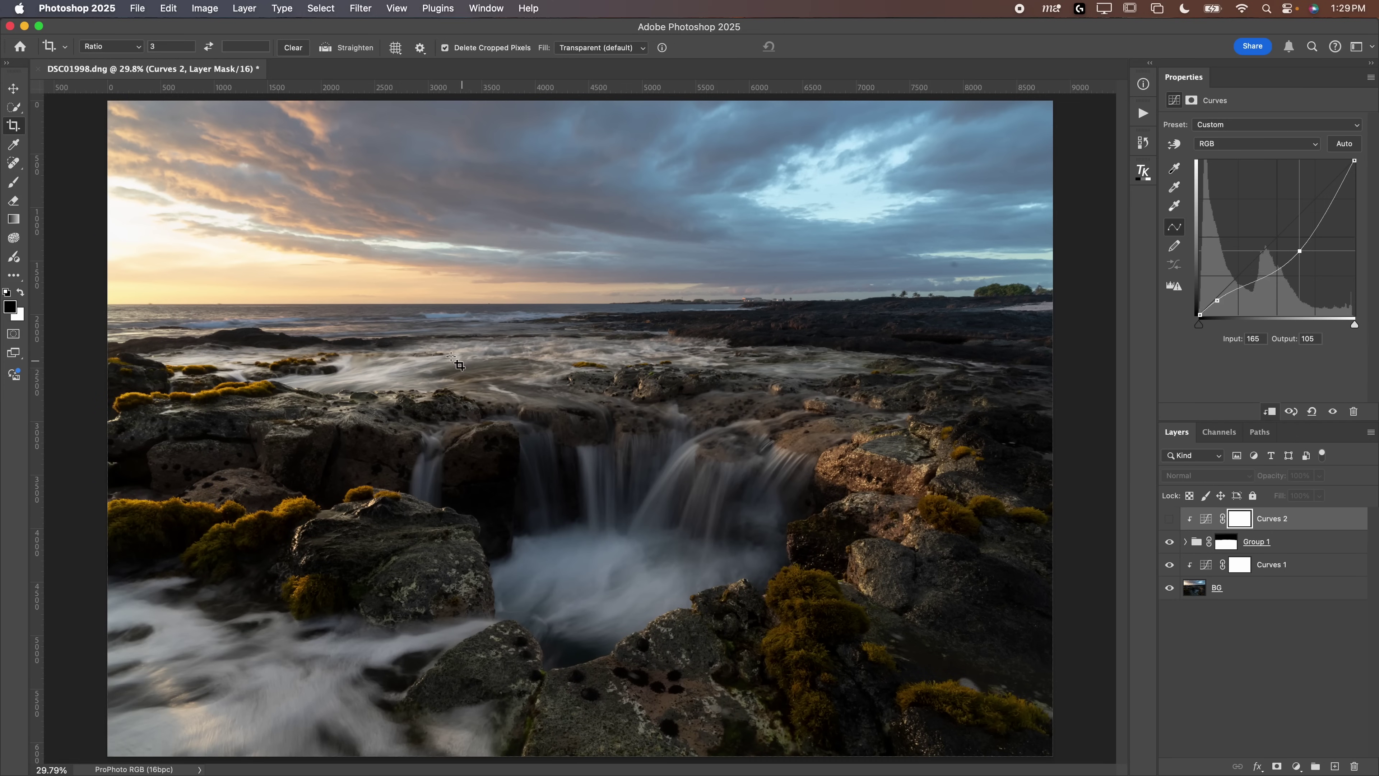
pyautogui.click(1169, 519)
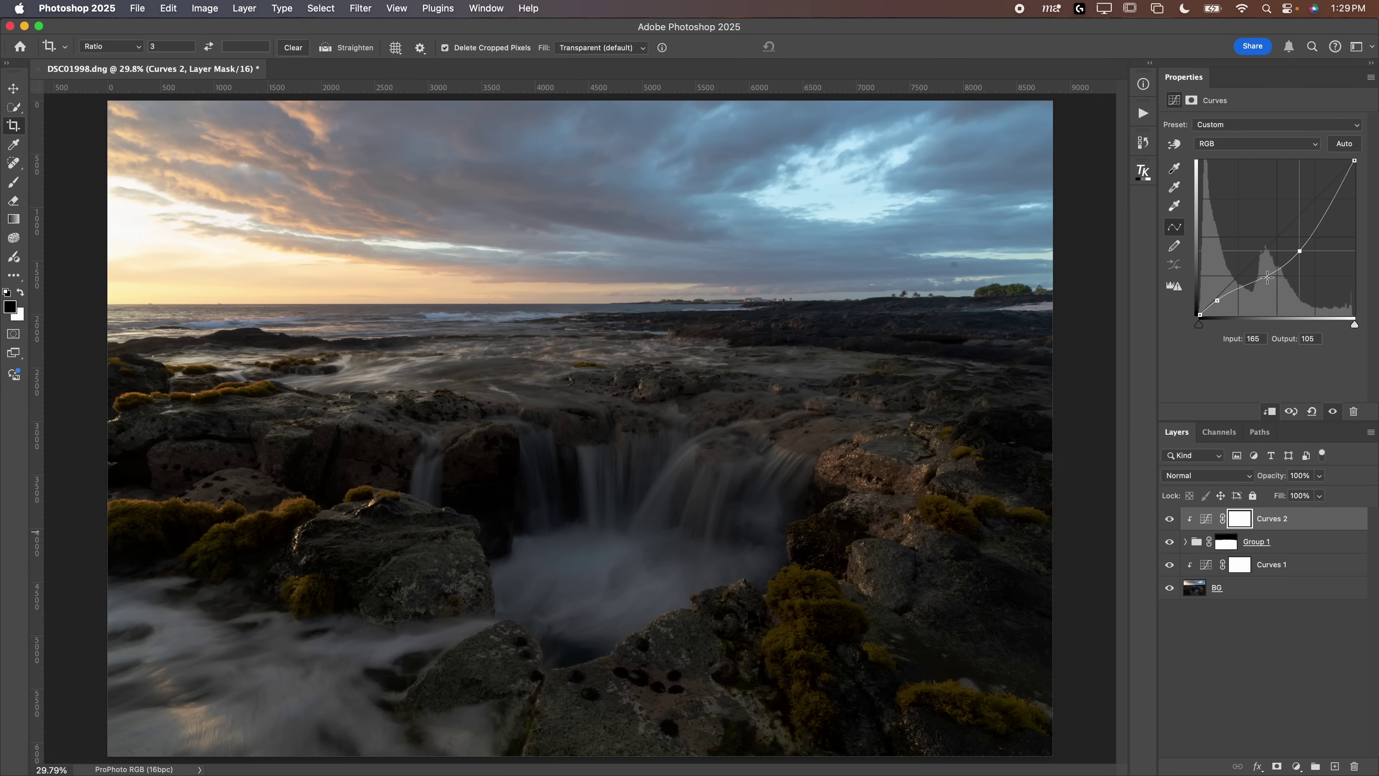
pyautogui.moveTo(1299, 251); pyautogui.dragTo(1321, 196)
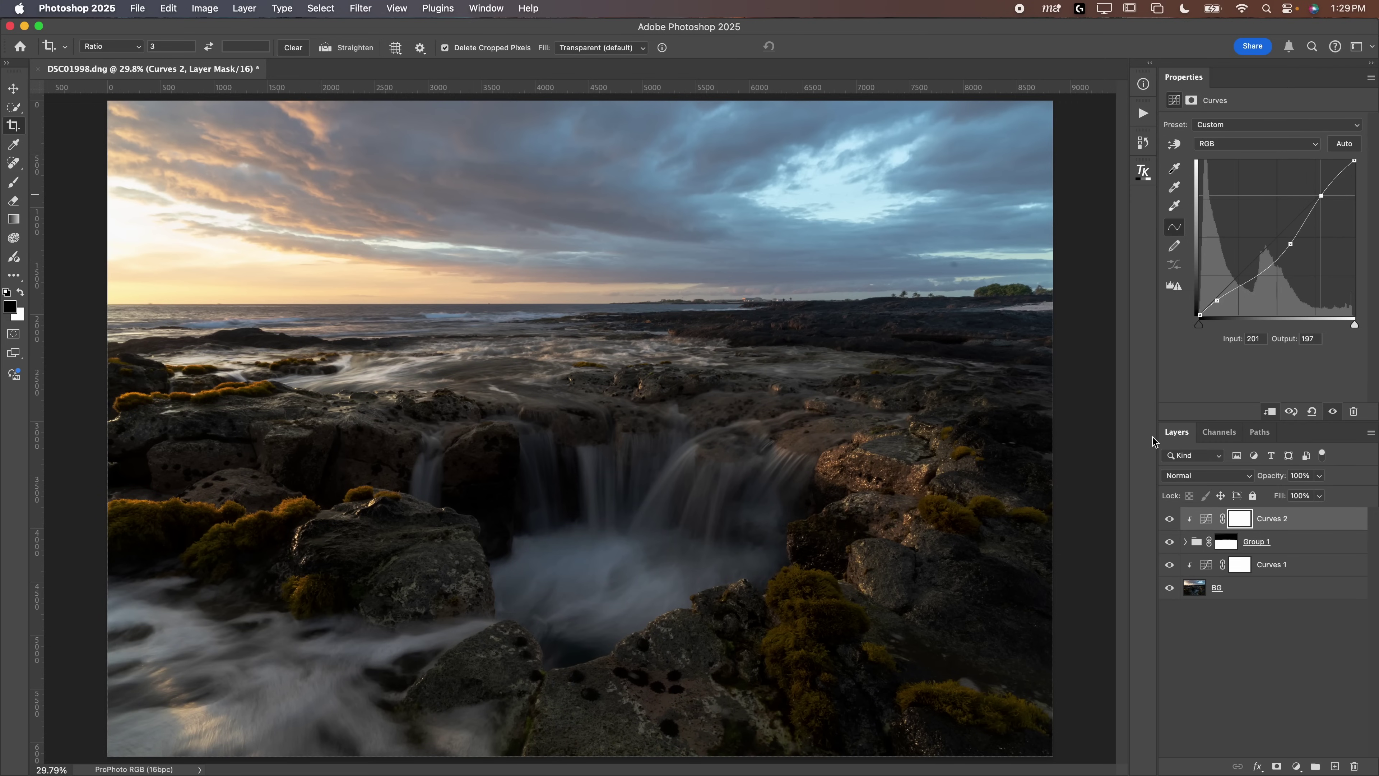
pyautogui.click(1204, 519)
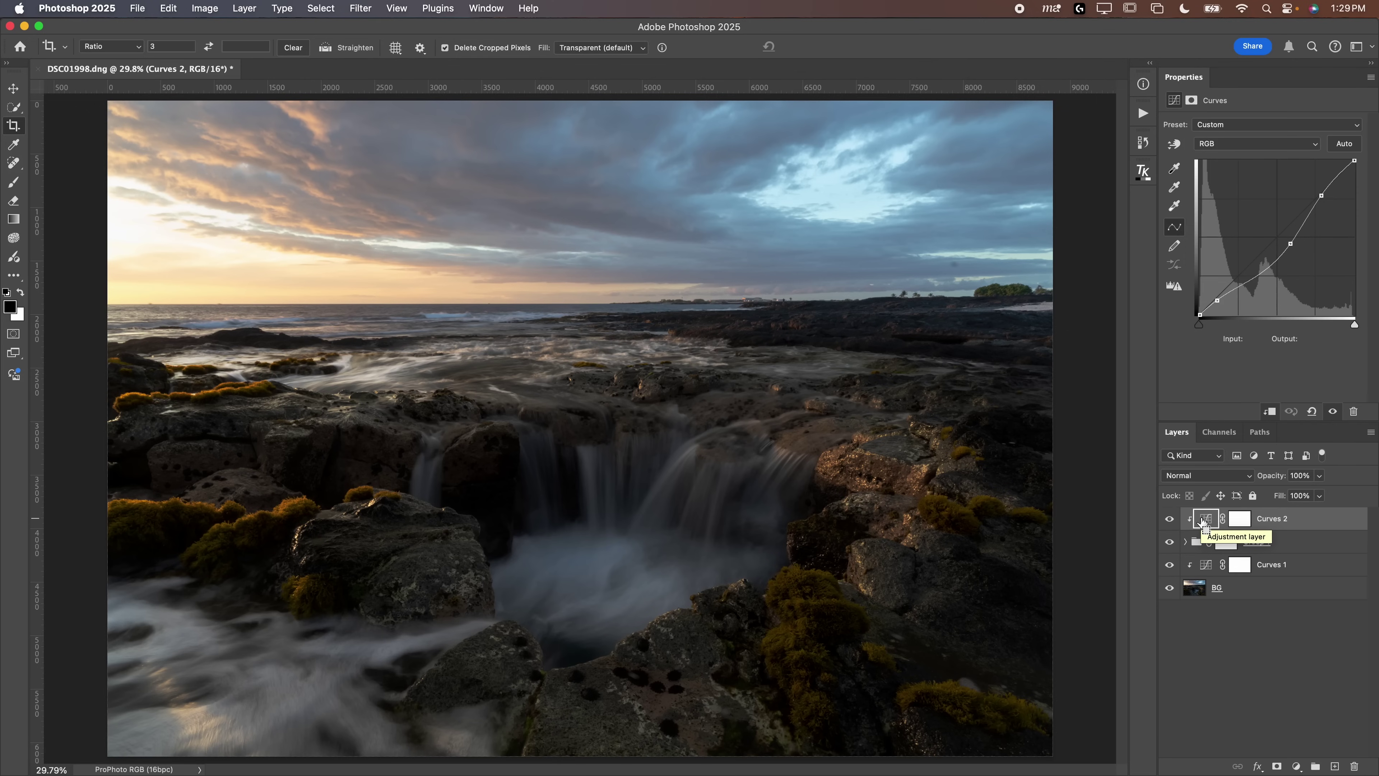
pyautogui.press('super+alt+shift+e')
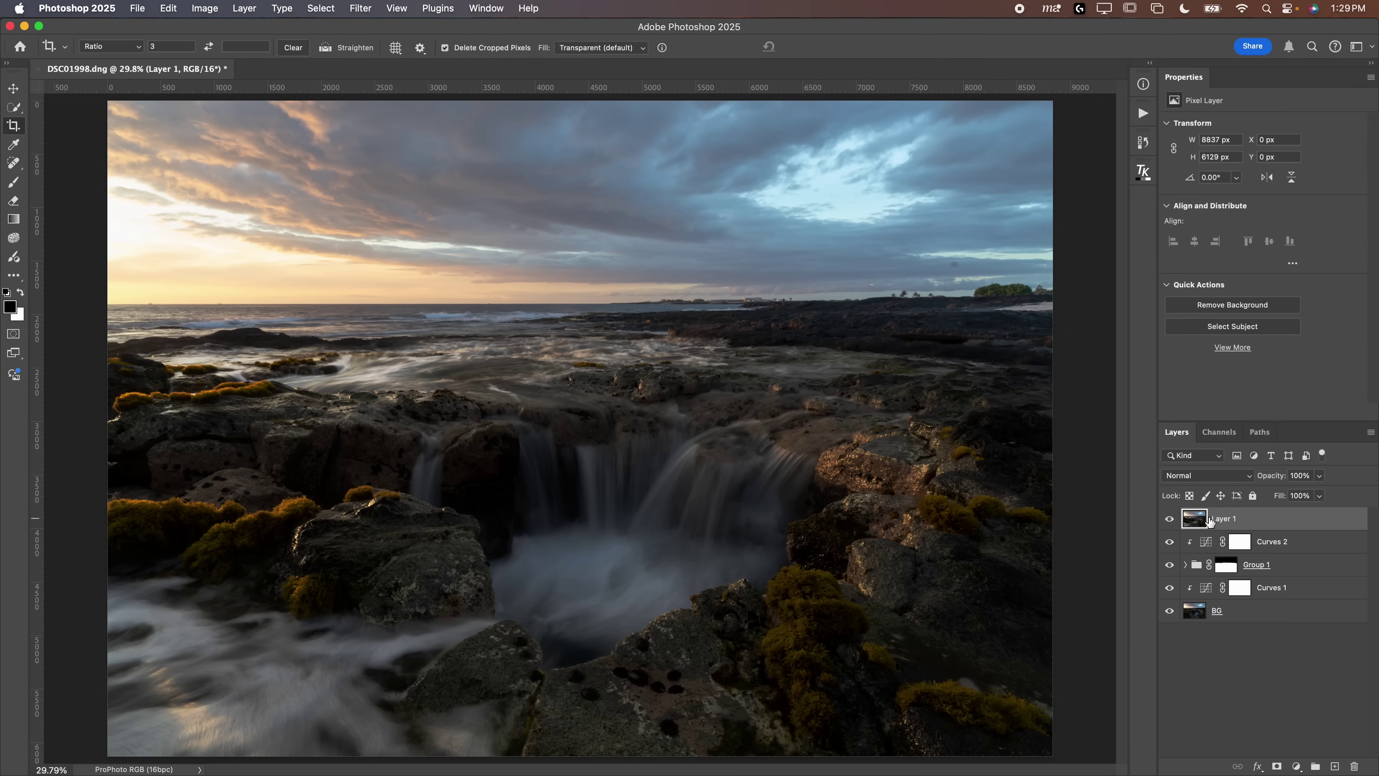
pyautogui.press('super+z')
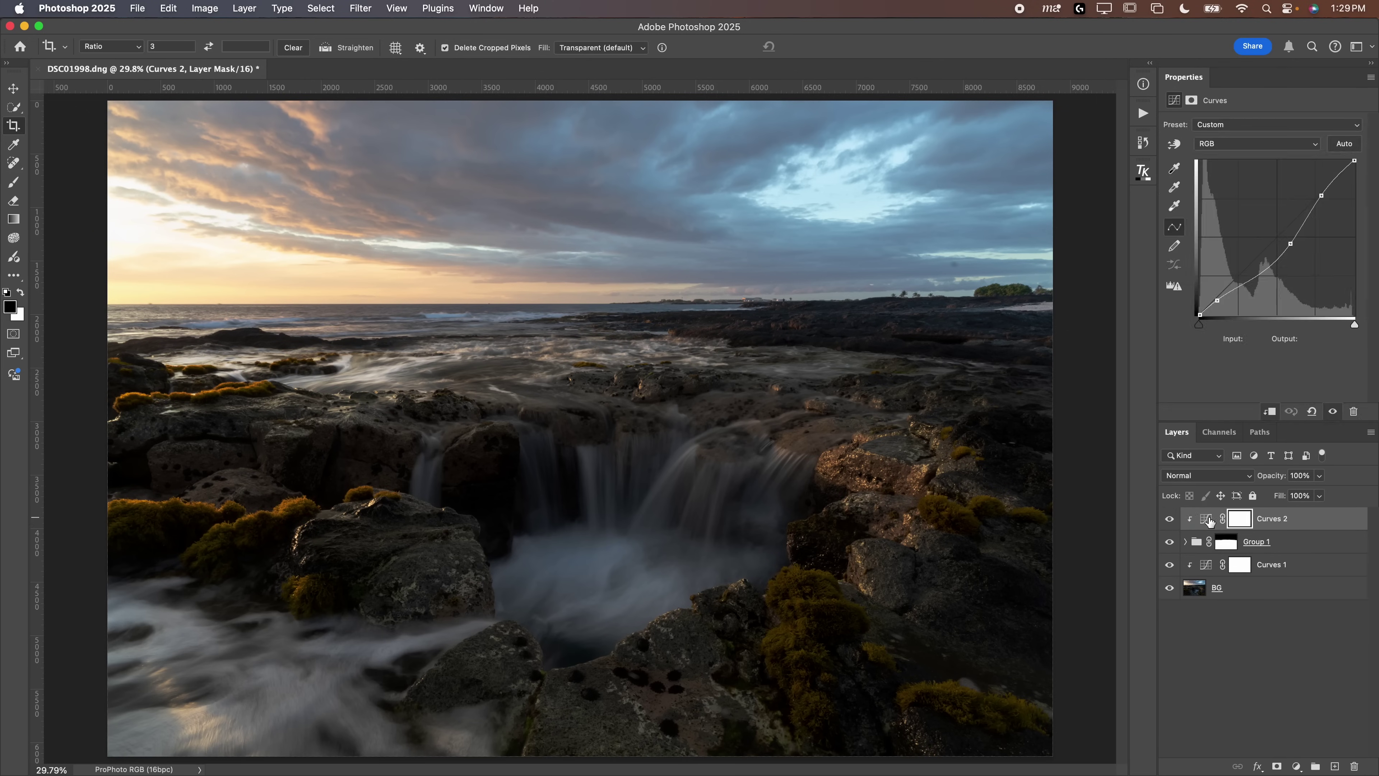
pyautogui.click(136, 8)
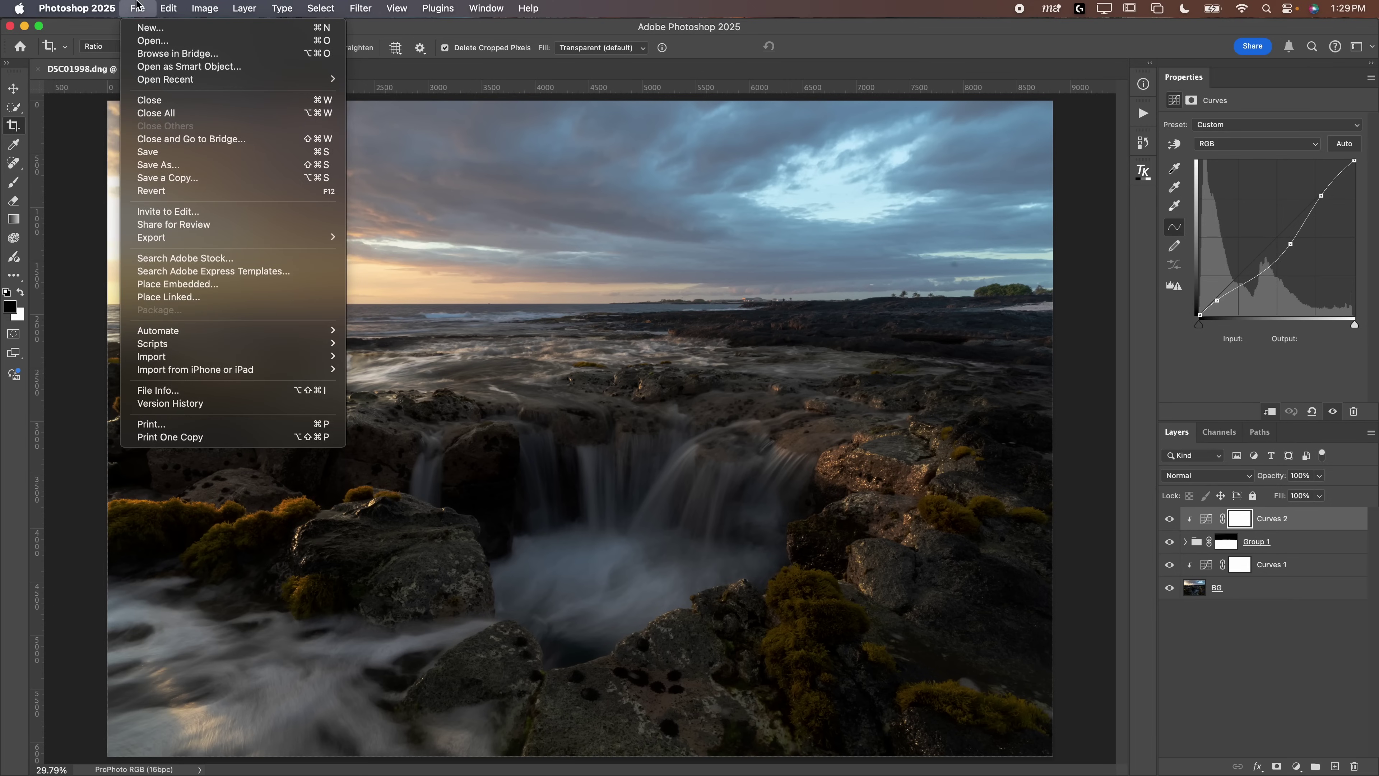
pyautogui.click(137, 8)
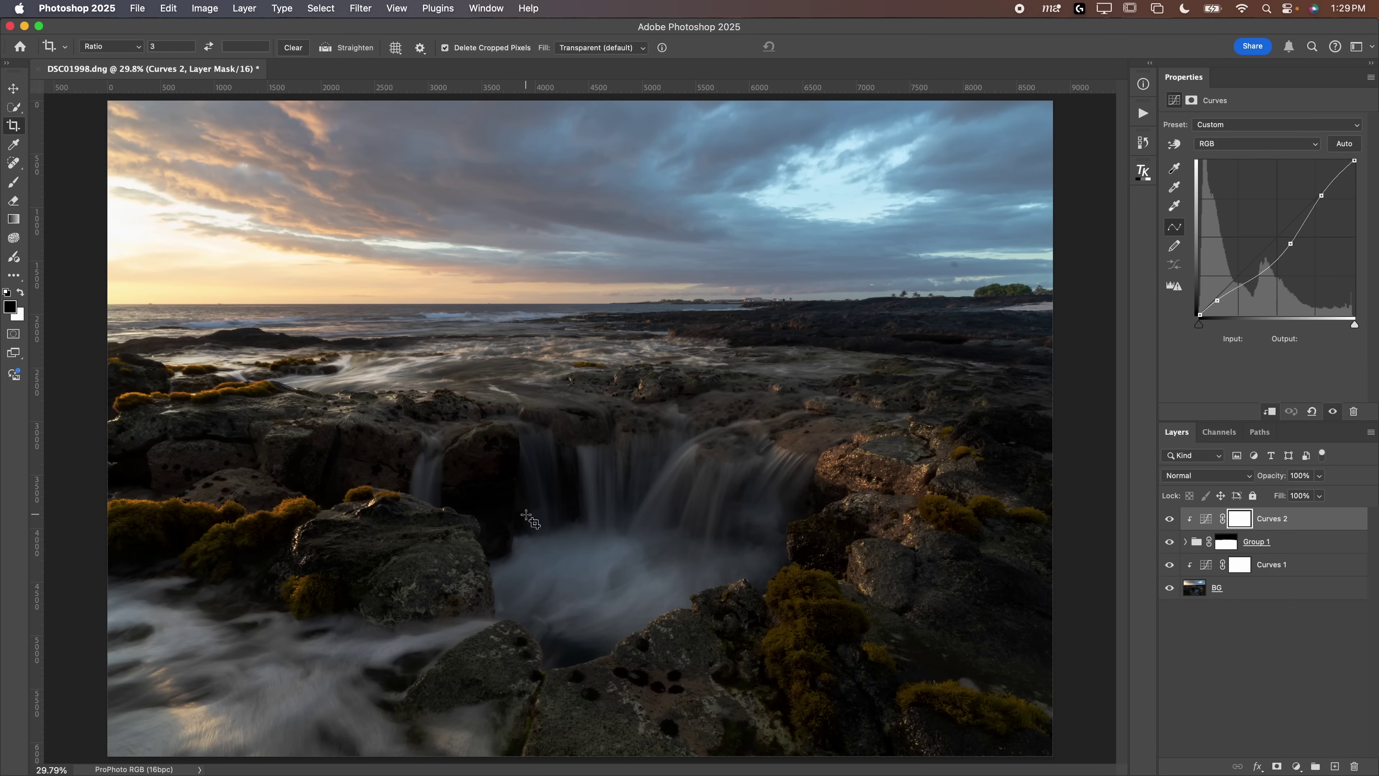